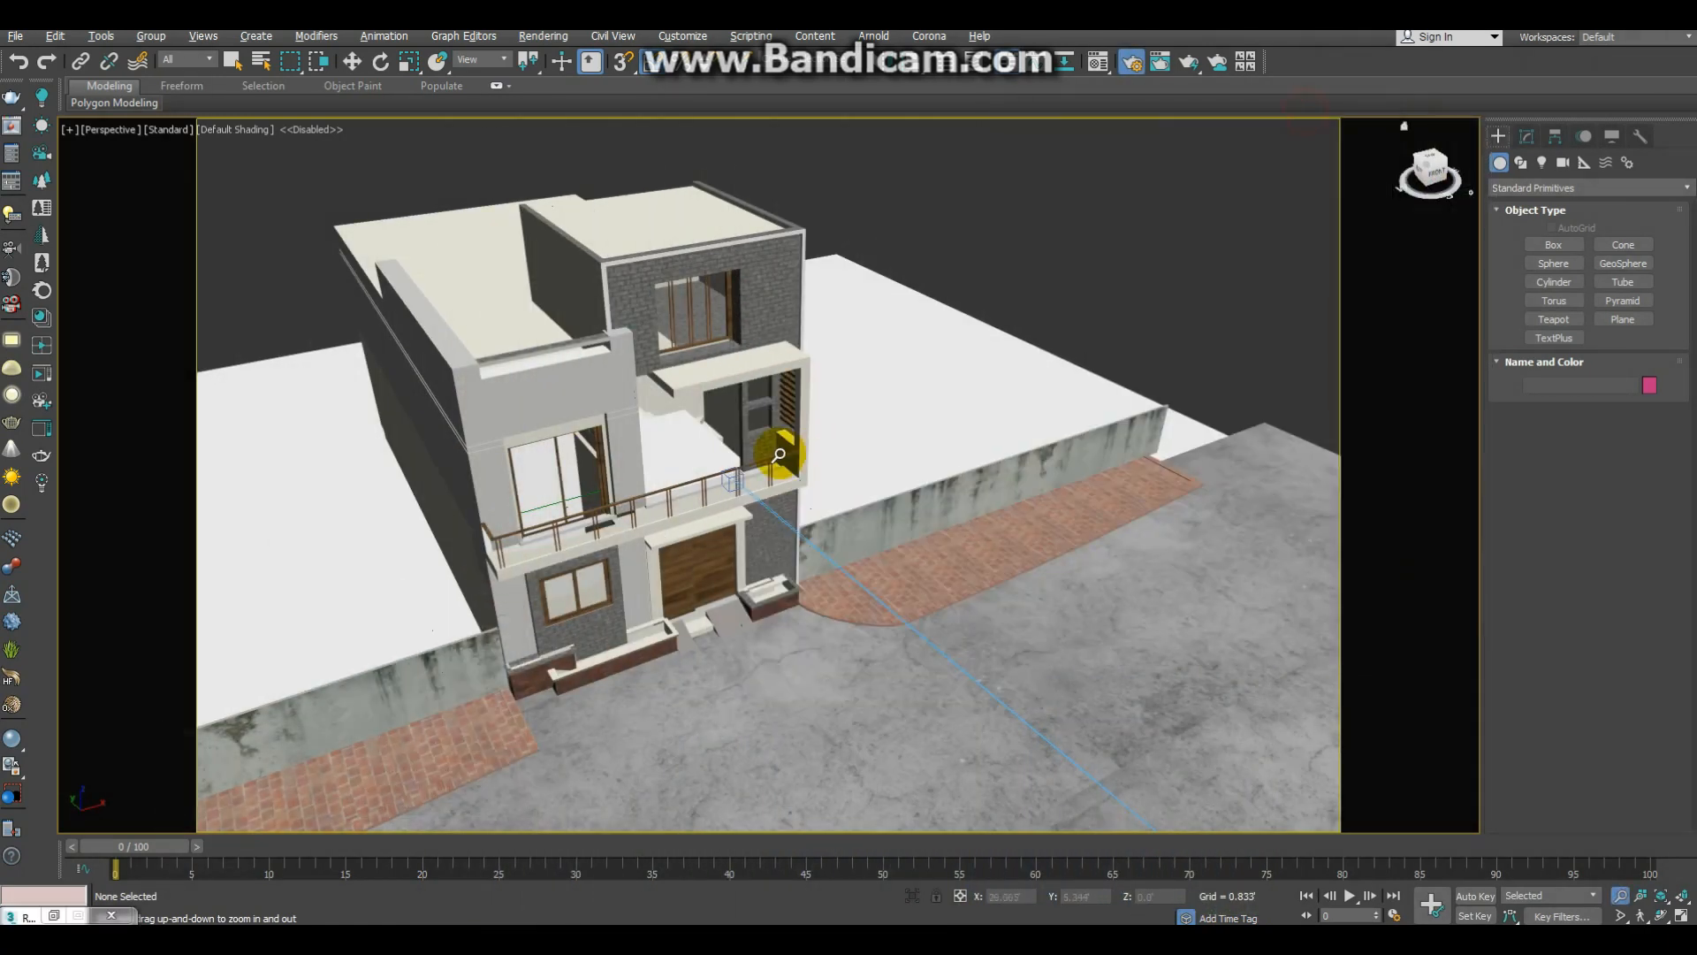
Step: Change the production renderer from CoronaRenderer to V-Ray Adv 3.60.03 in the render settings
scroll(740, 503, up, 3)
alt+middle_drag(740, 504, 807, 455)
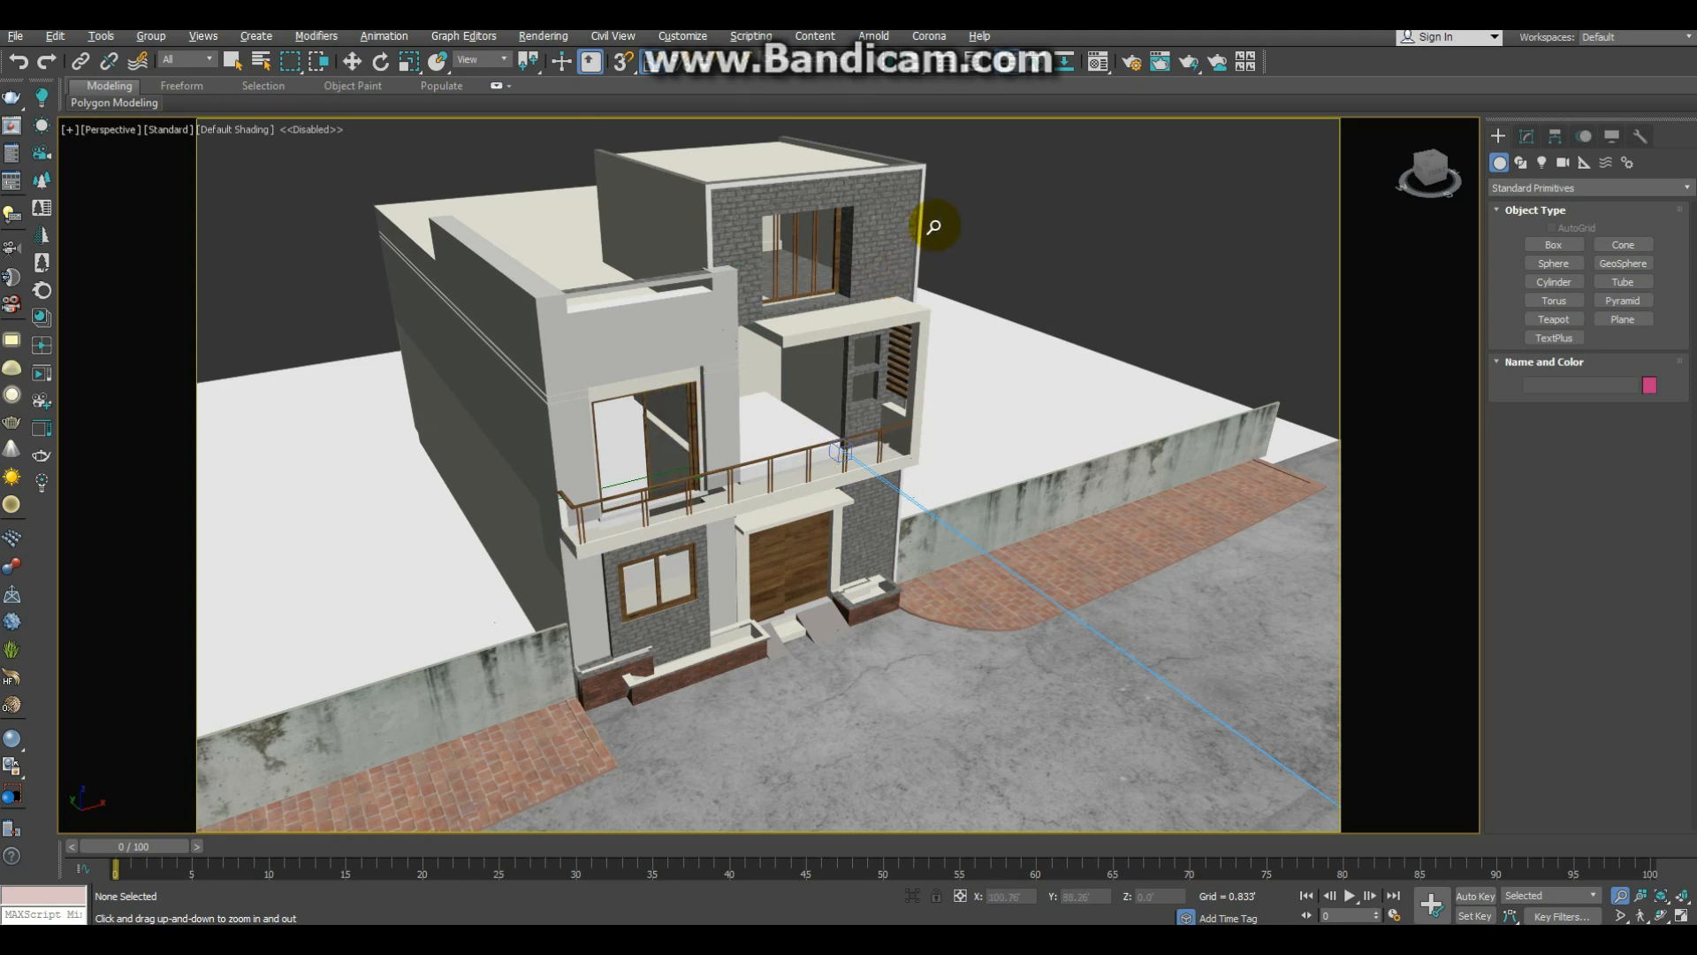
key(F10)
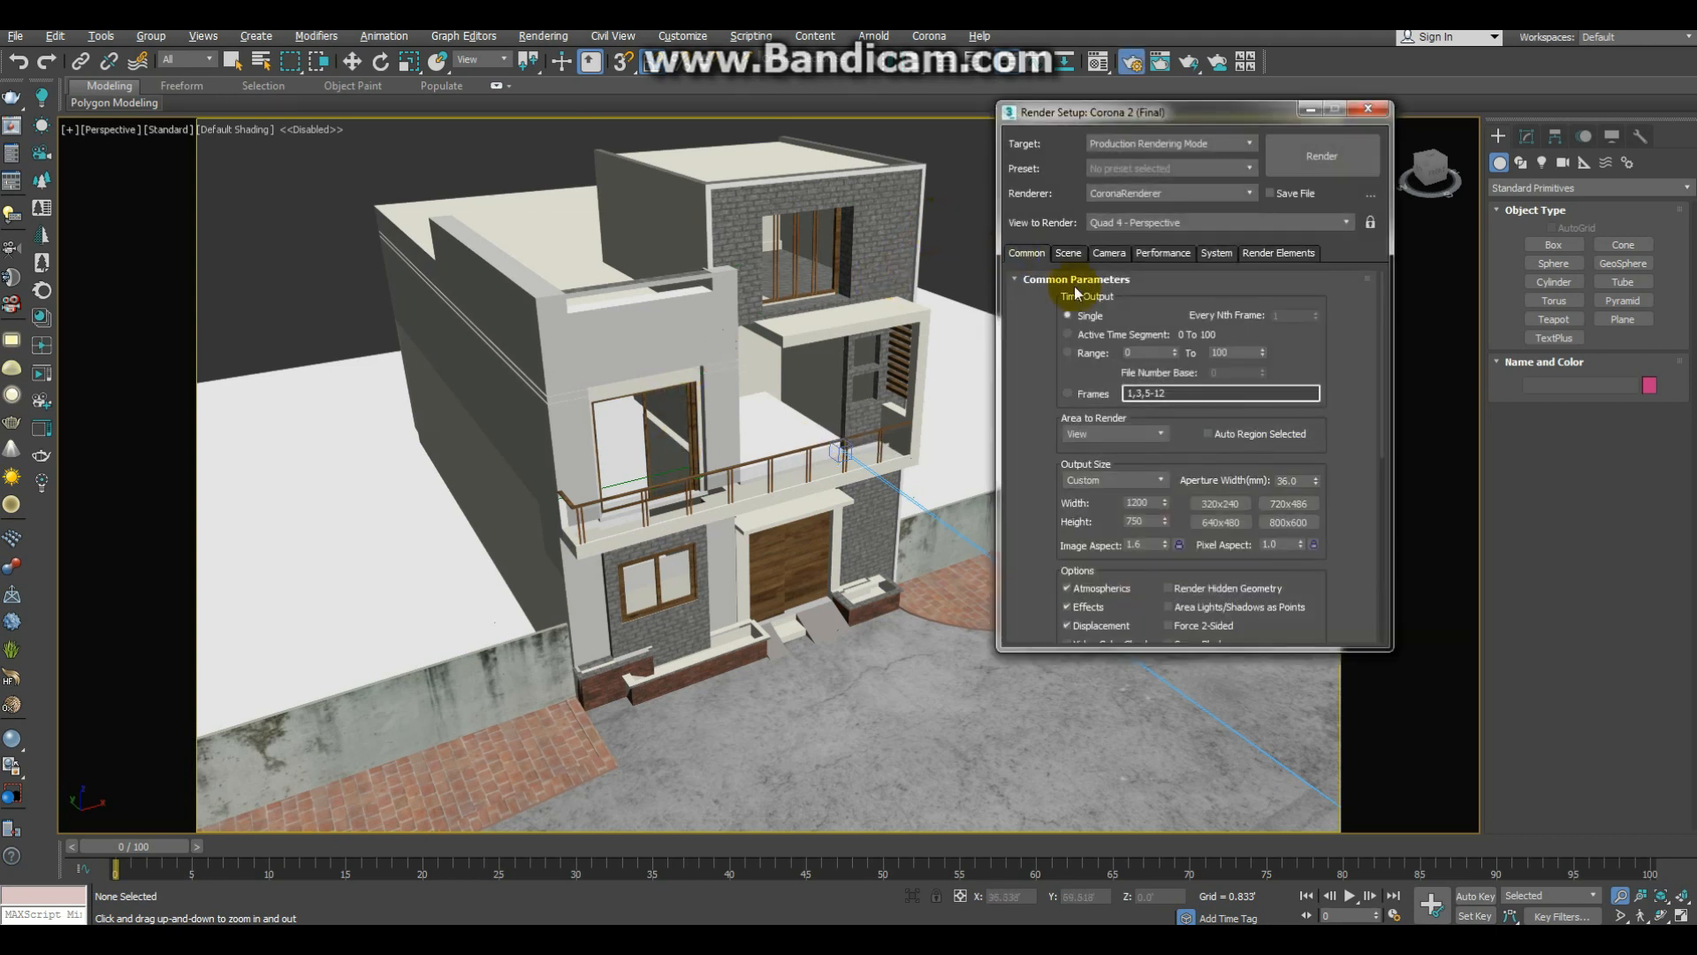
click(1170, 193)
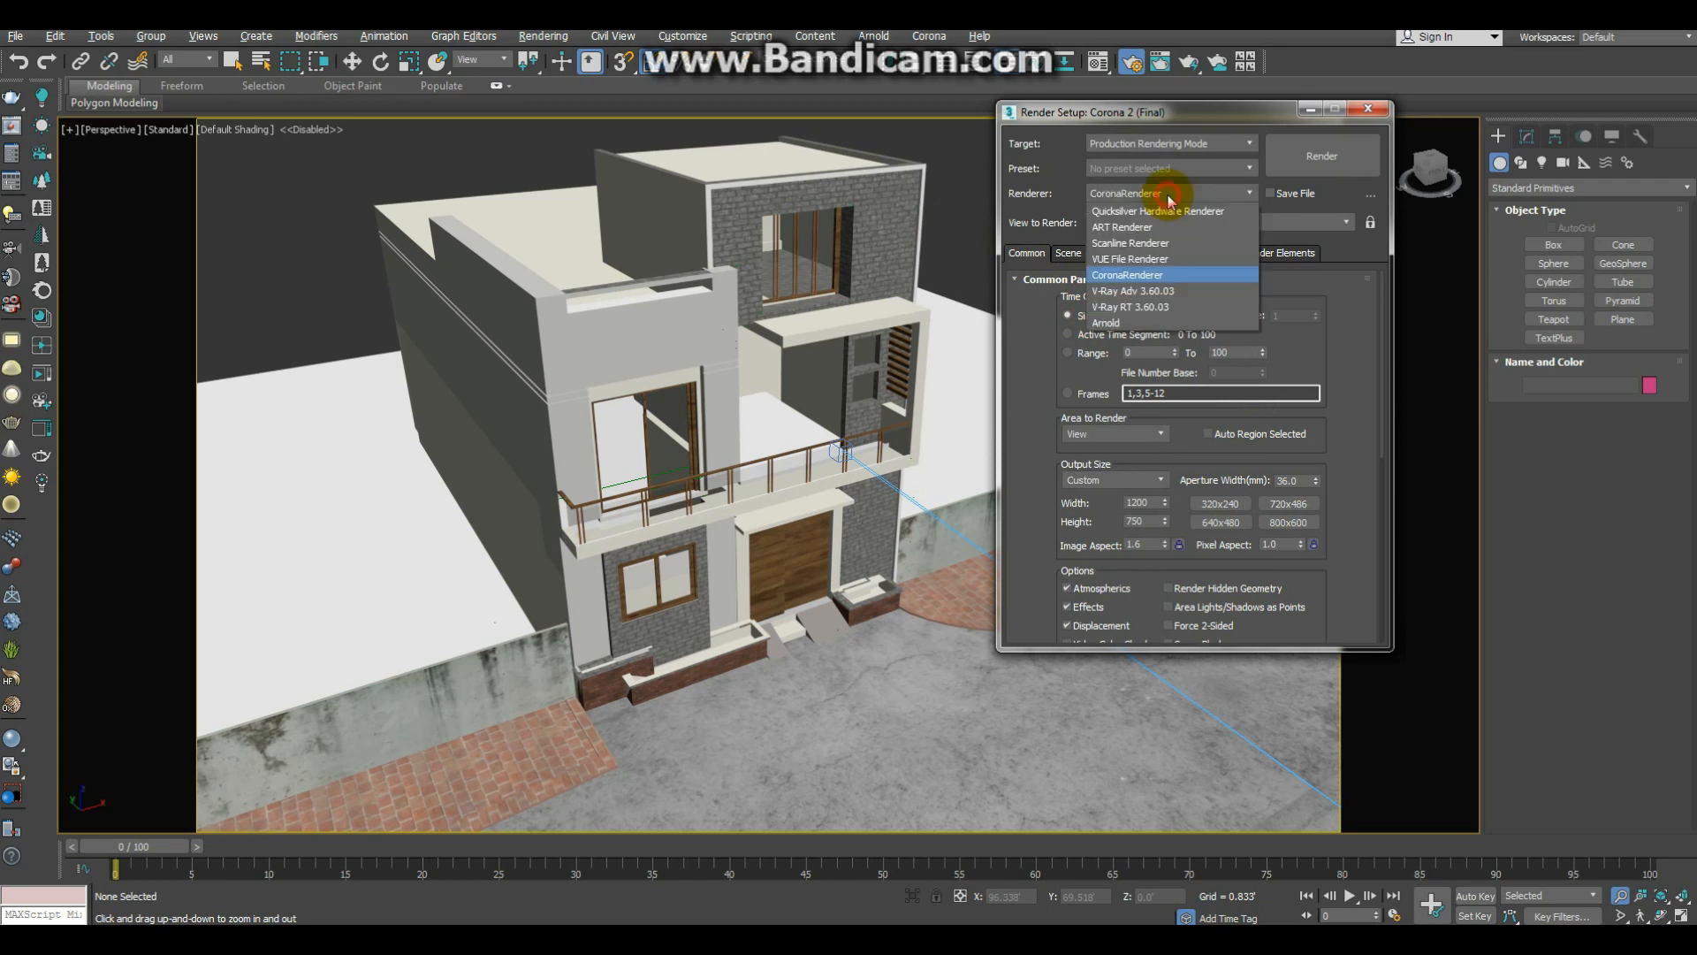
click(1170, 291)
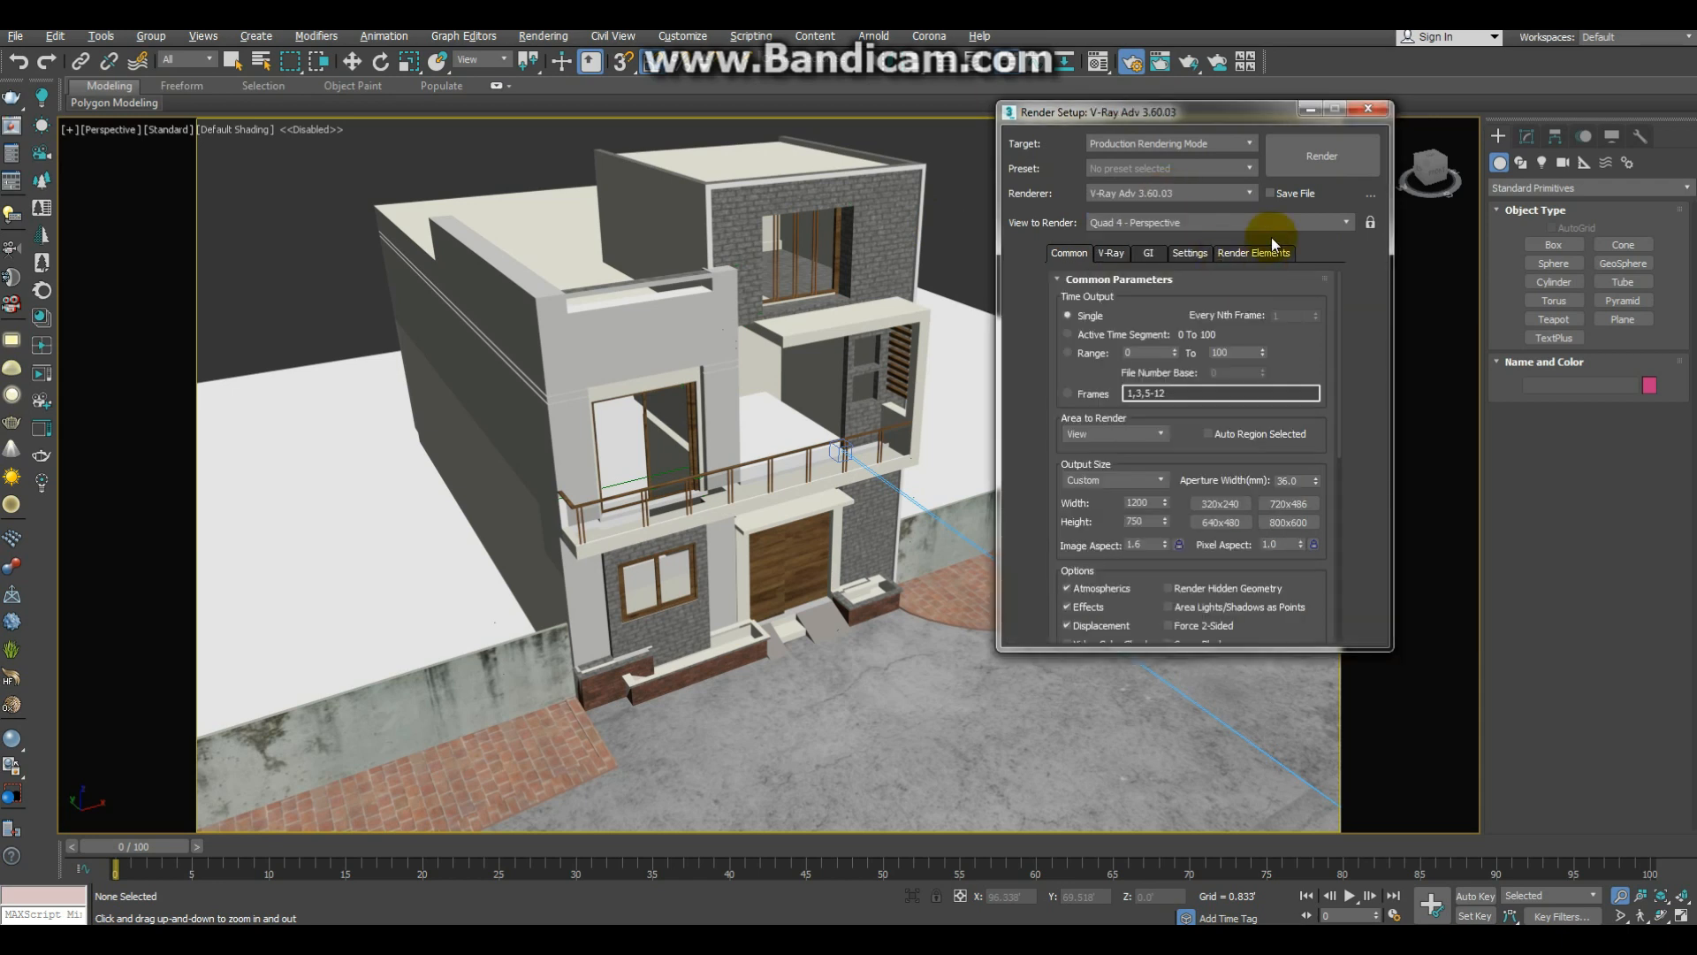
click(1367, 110)
Step: Select the physical camera in front of the house and look through it
mouse_move(902, 410)
middle_down()
mouse_move(797, 320)
mouse_move(875, 406)
mouse_move(991, 375)
mouse_move(932, 425)
middle_up()
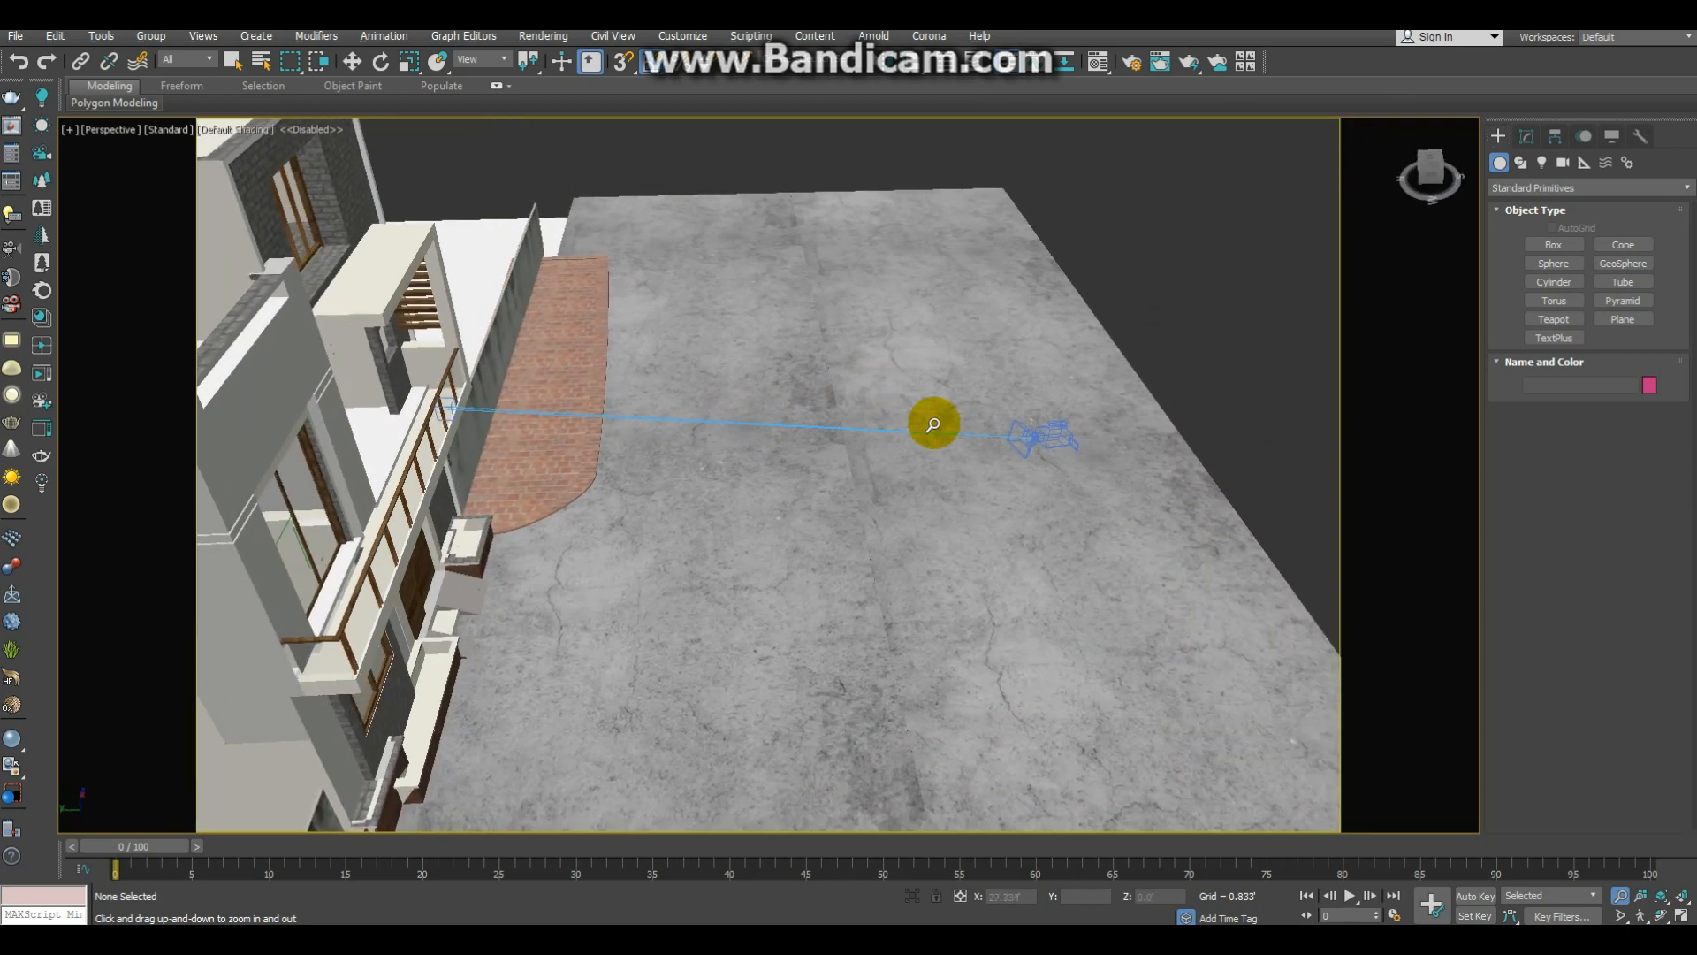
click(1049, 437)
key(z)
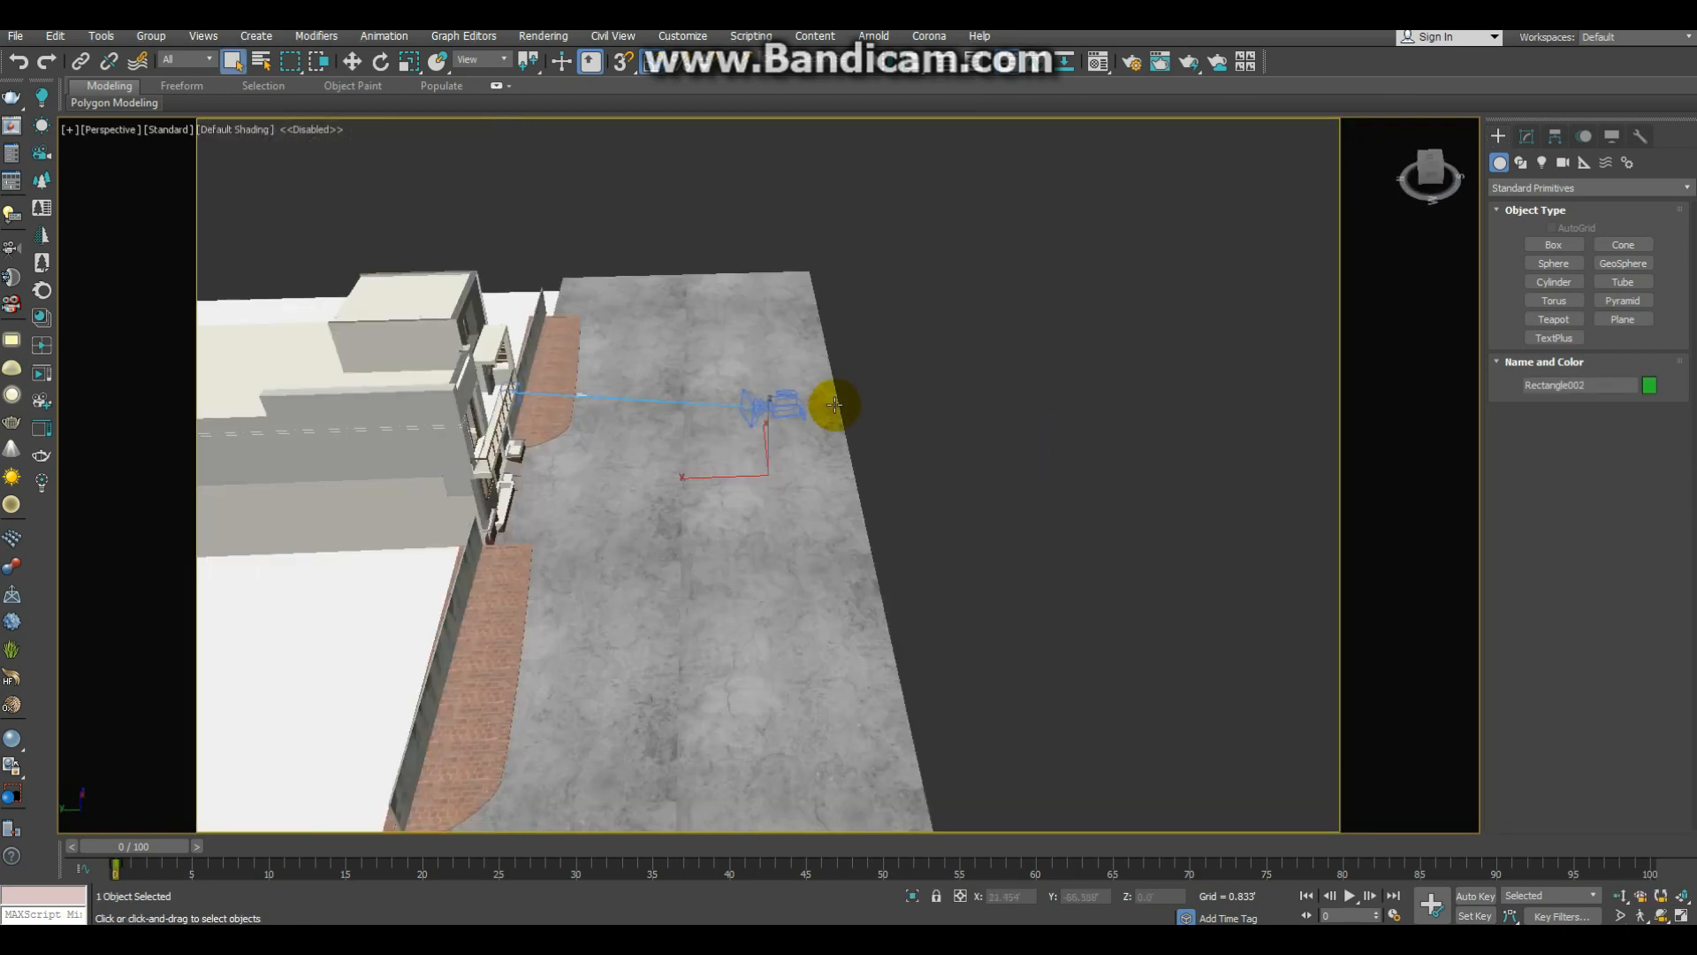
key(shift+g)
click(794, 405)
key(shift+g)
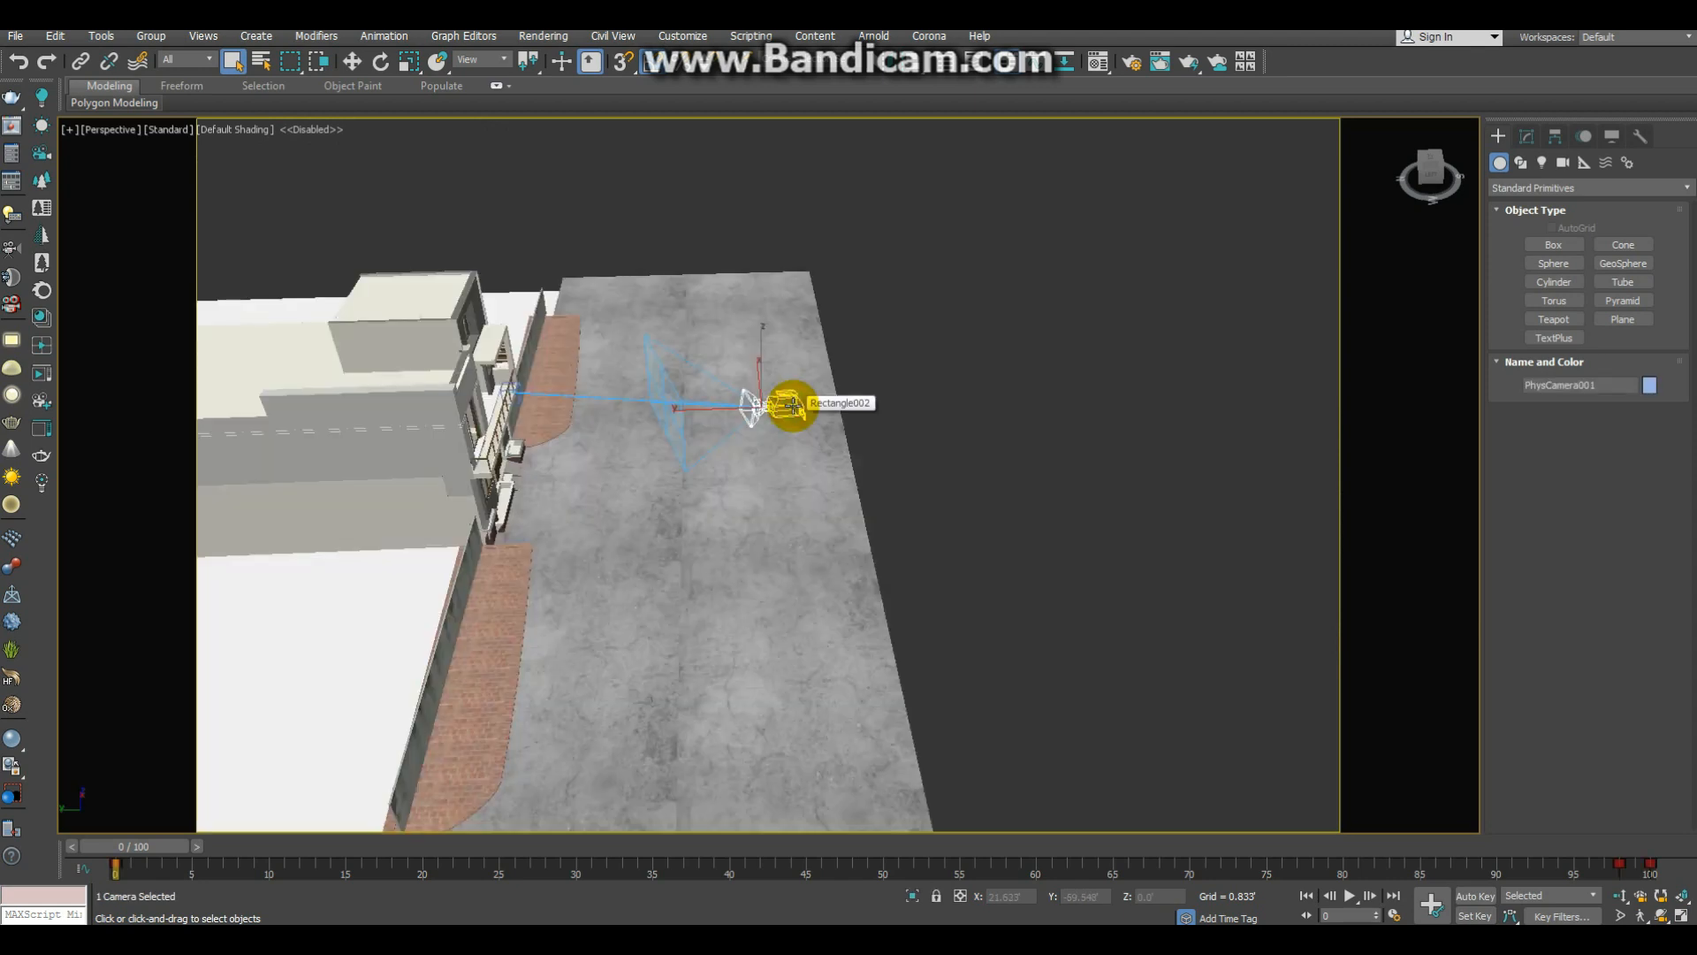
key(z)
alt+middle_drag(907, 442, 822, 416)
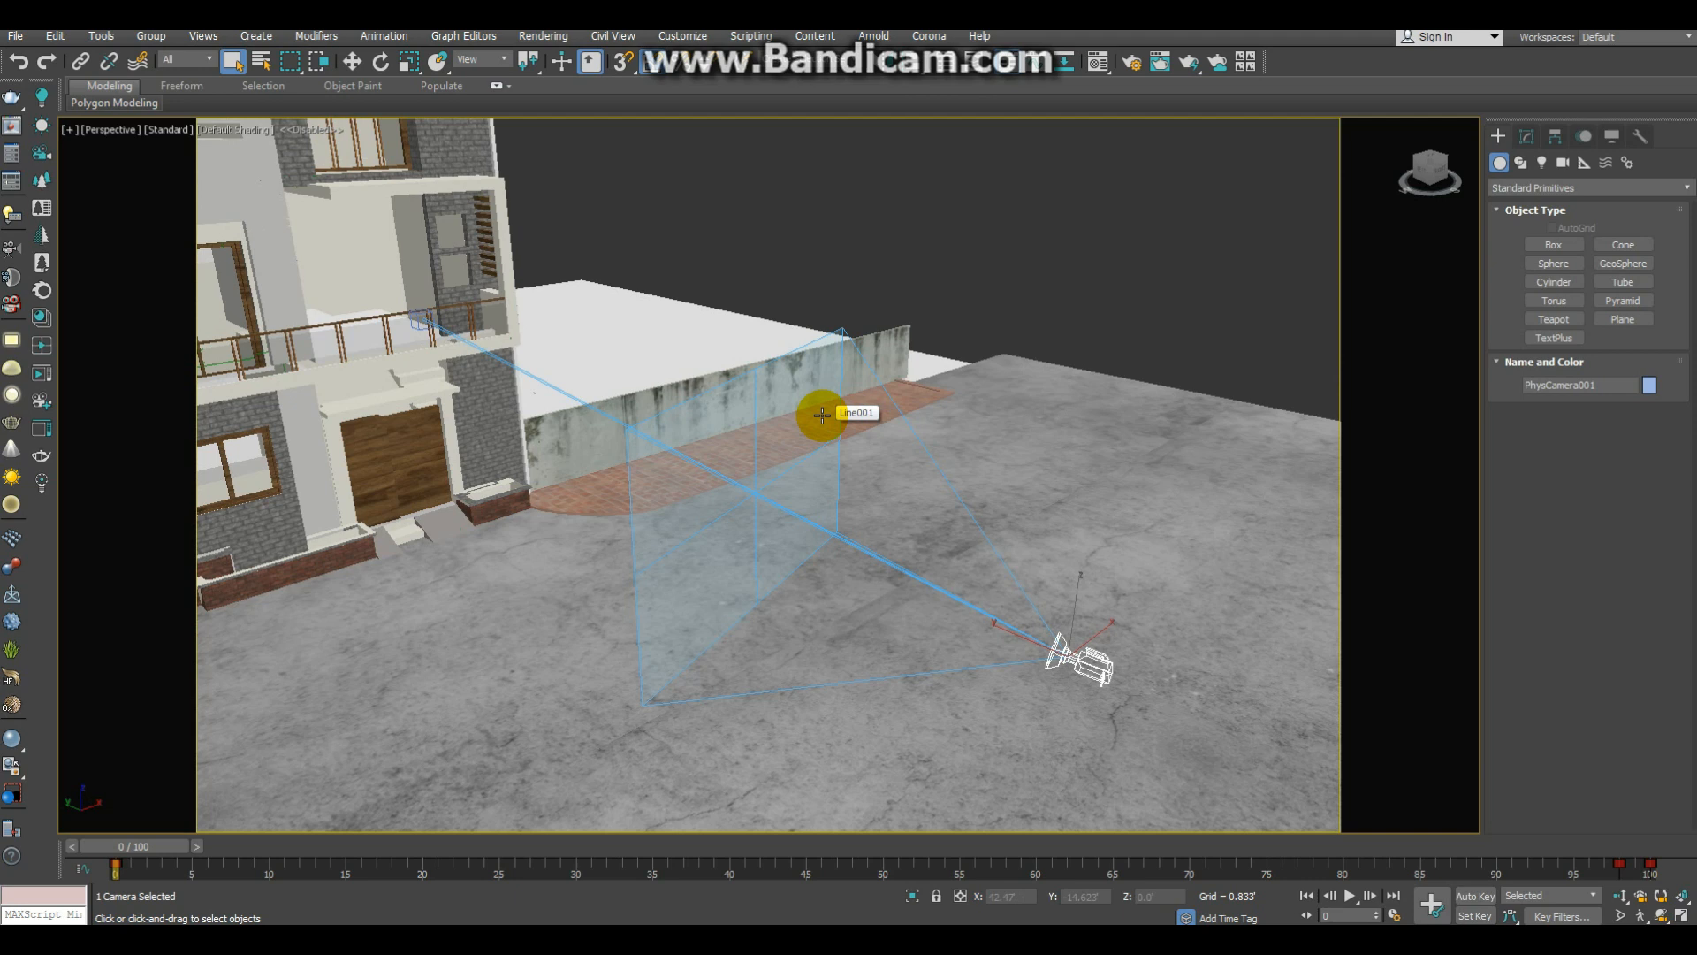
alt+middle_drag(676, 406, 621, 433)
middle_drag(559, 384, 676, 438)
key(c)
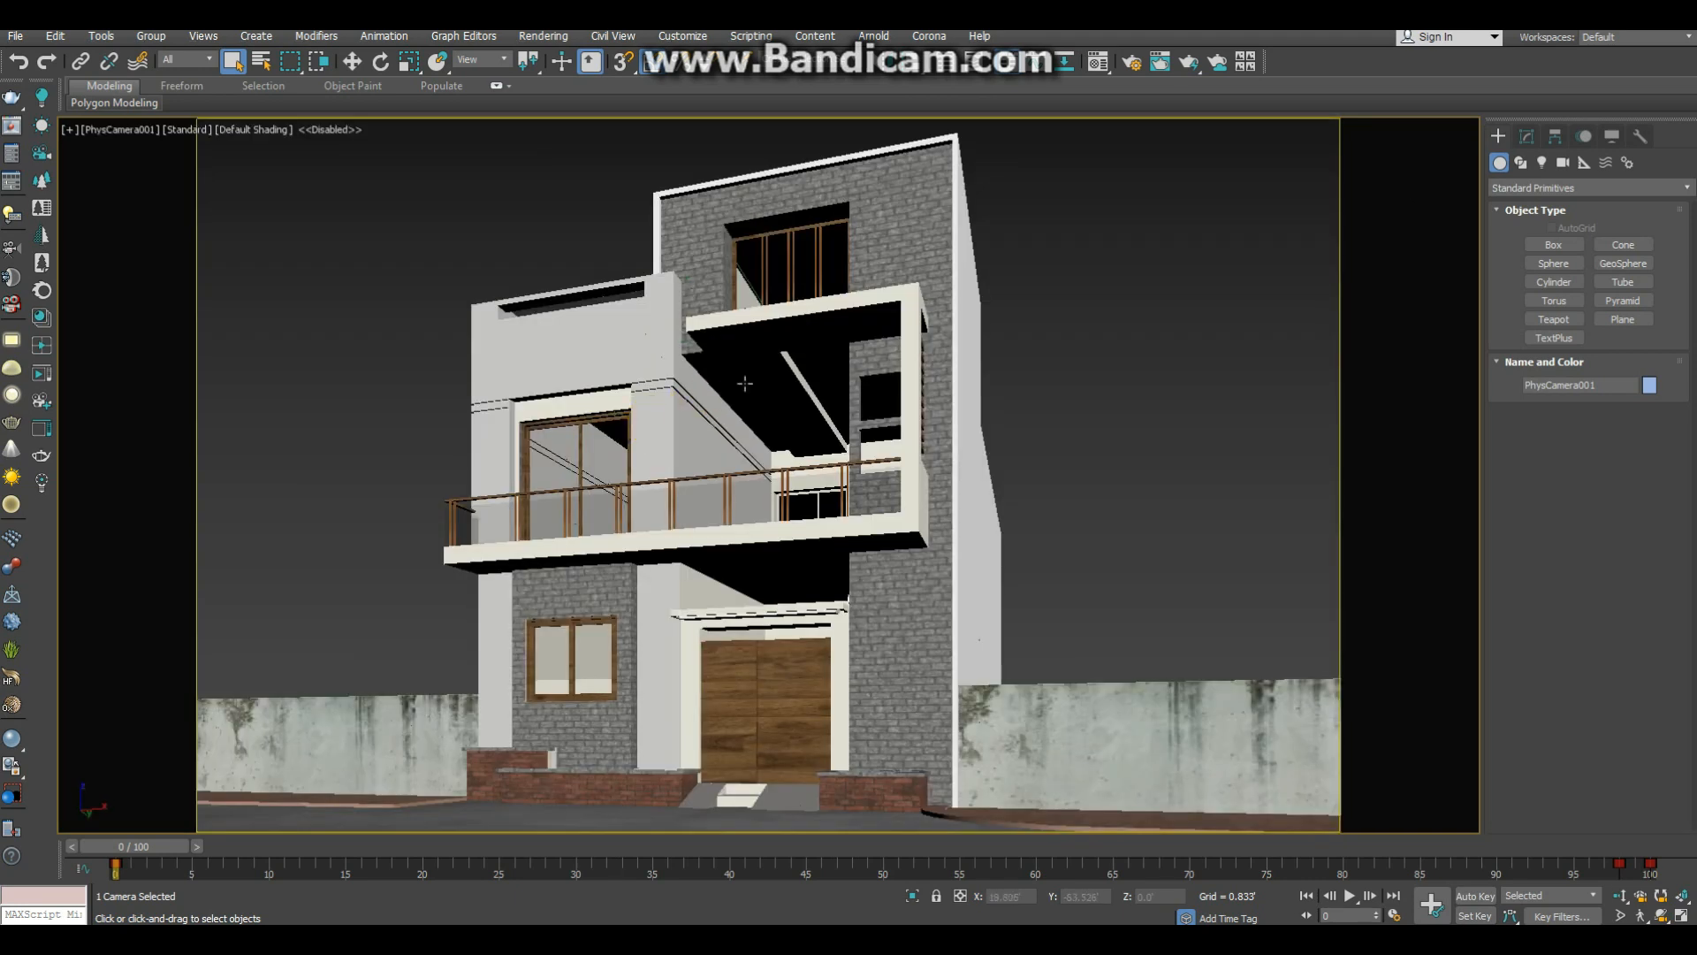
Step: Test-render the camera view with V-Ray, then close the frame buffer and render settings
key(F10)
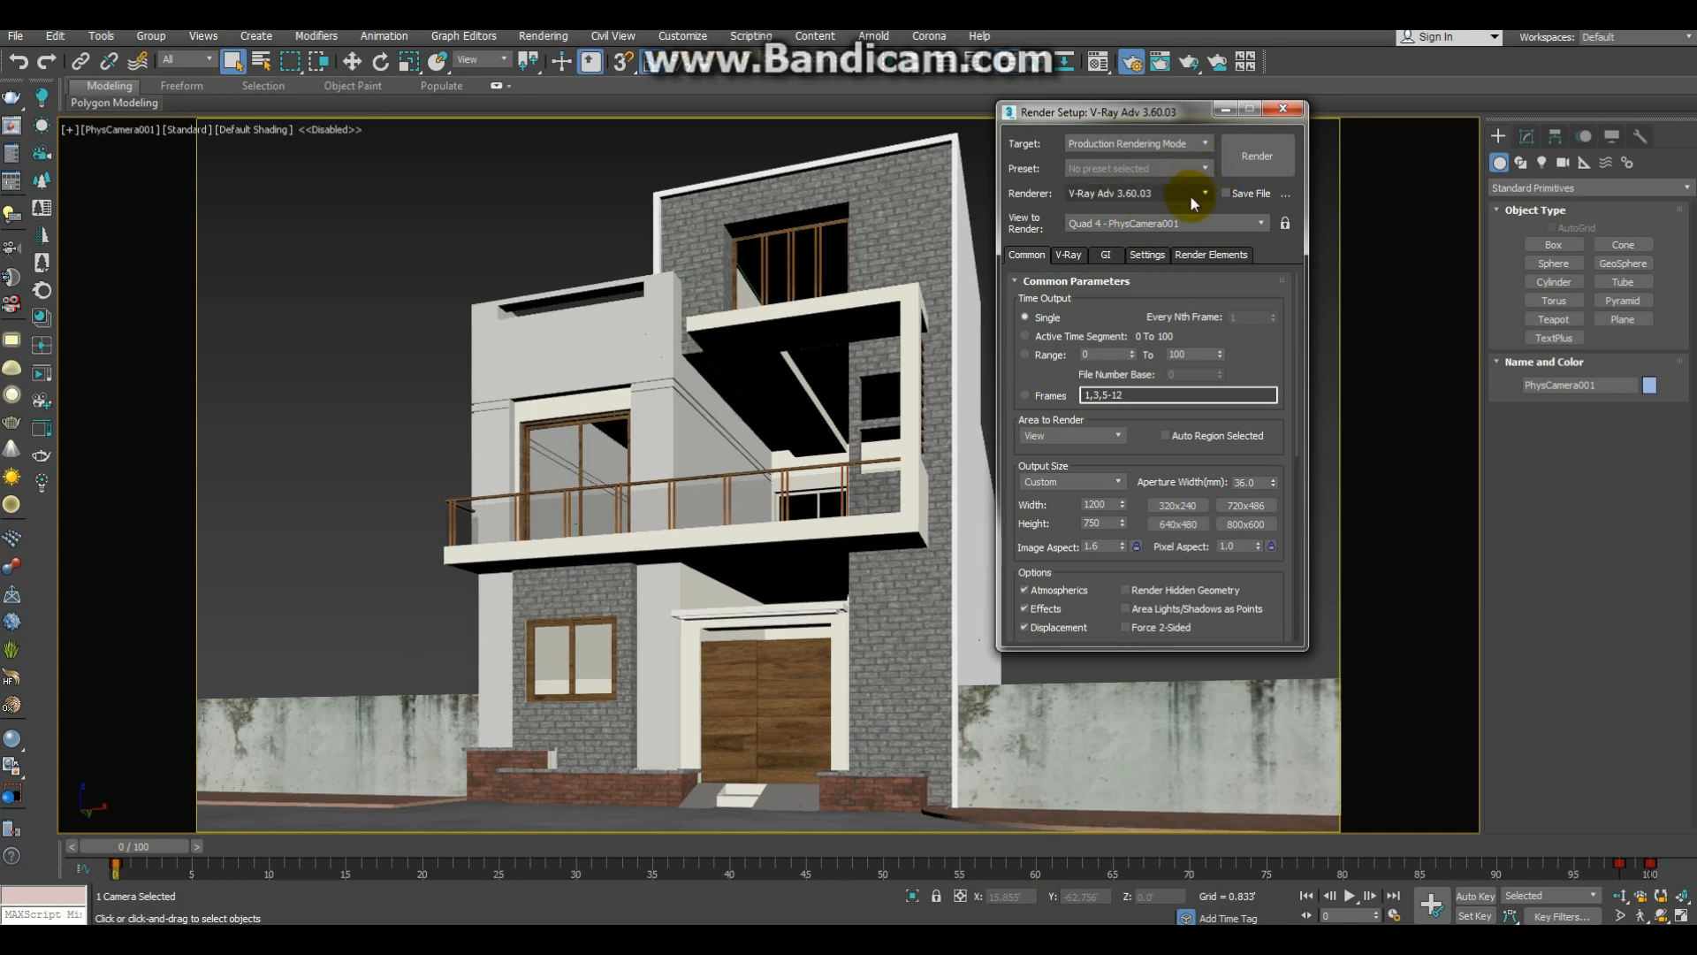
click(1259, 156)
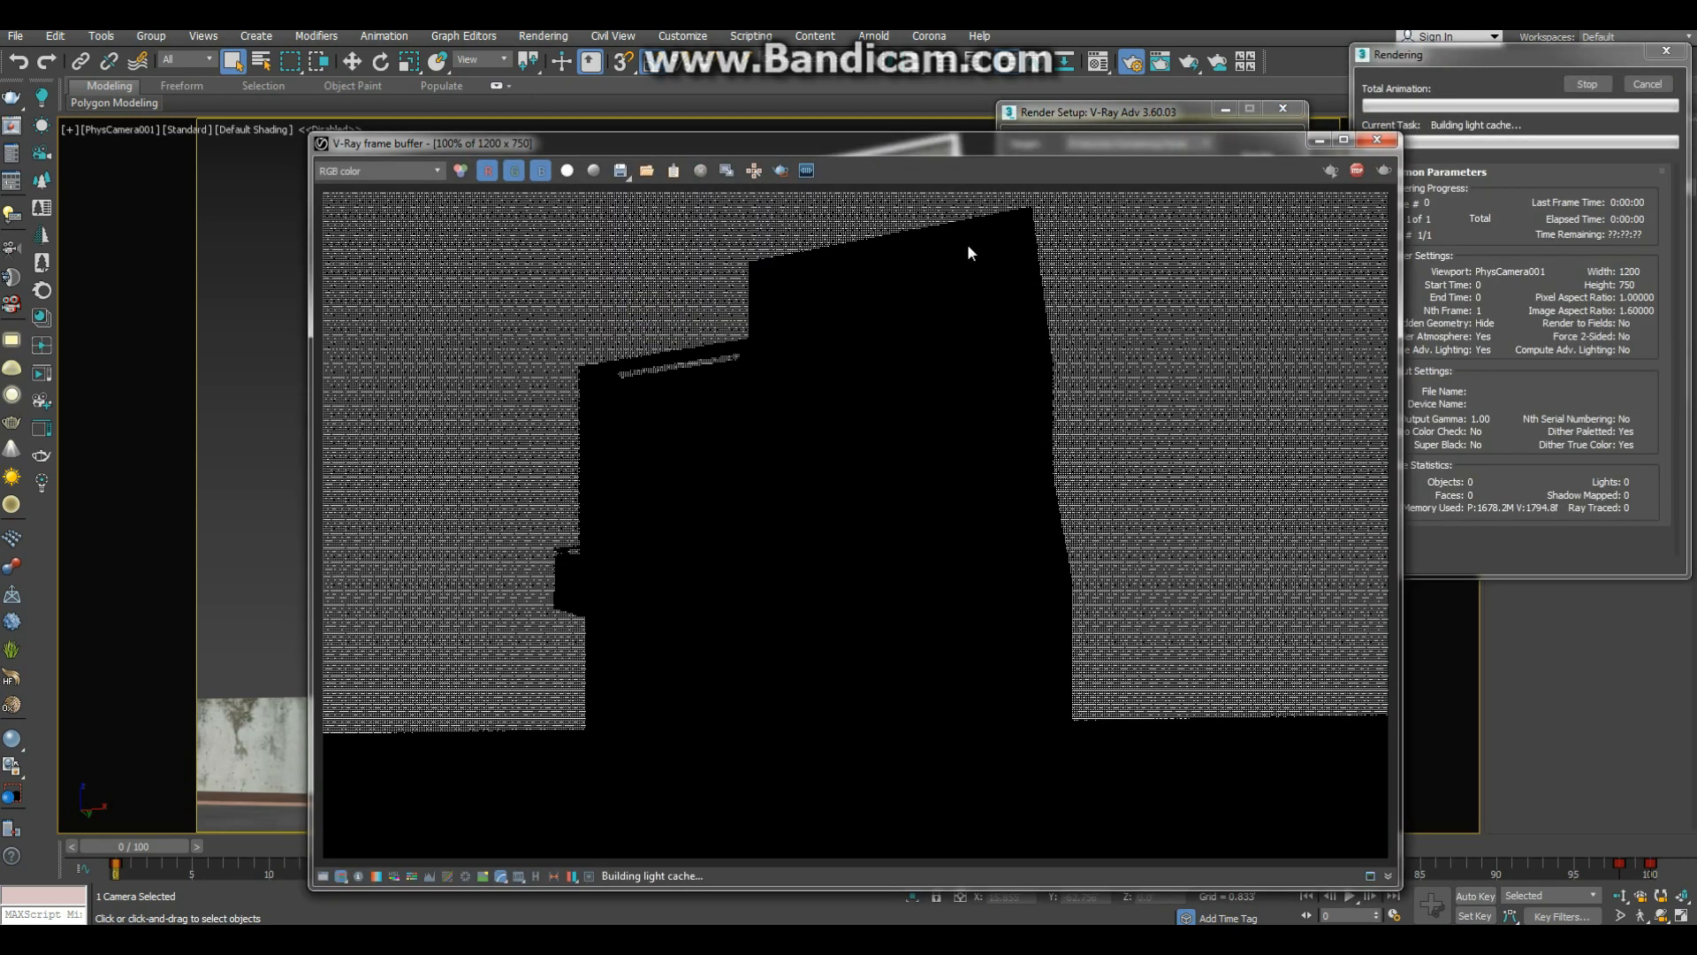
click(1200, 704)
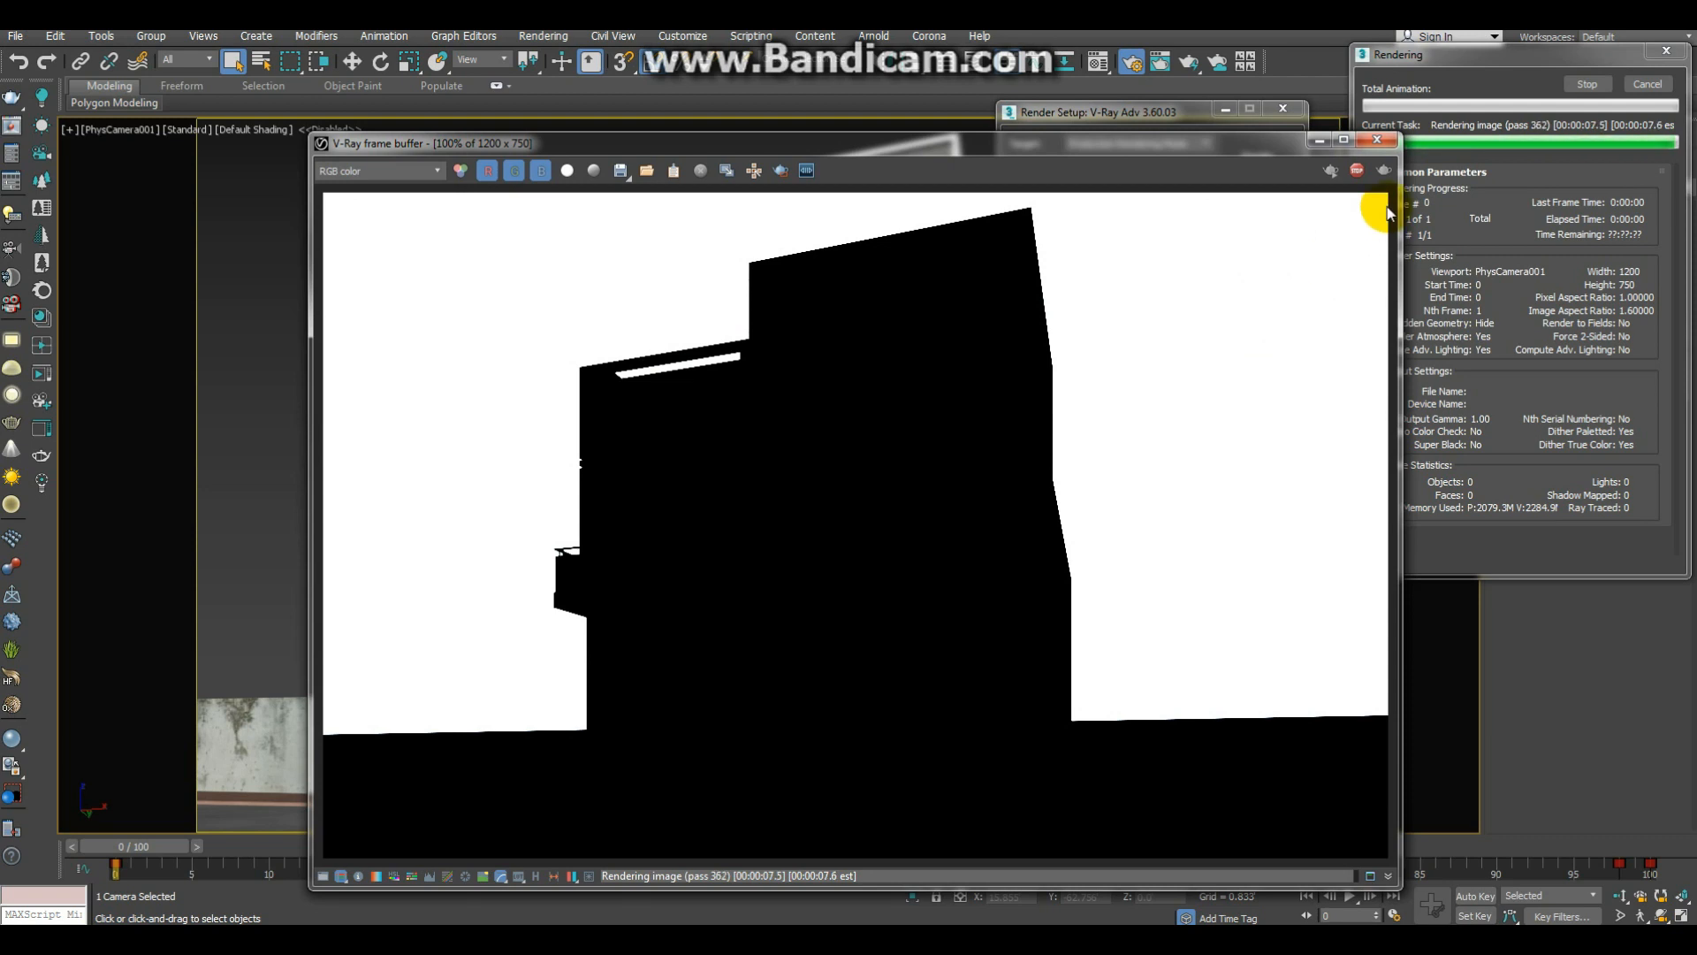
click(1379, 139)
click(1283, 109)
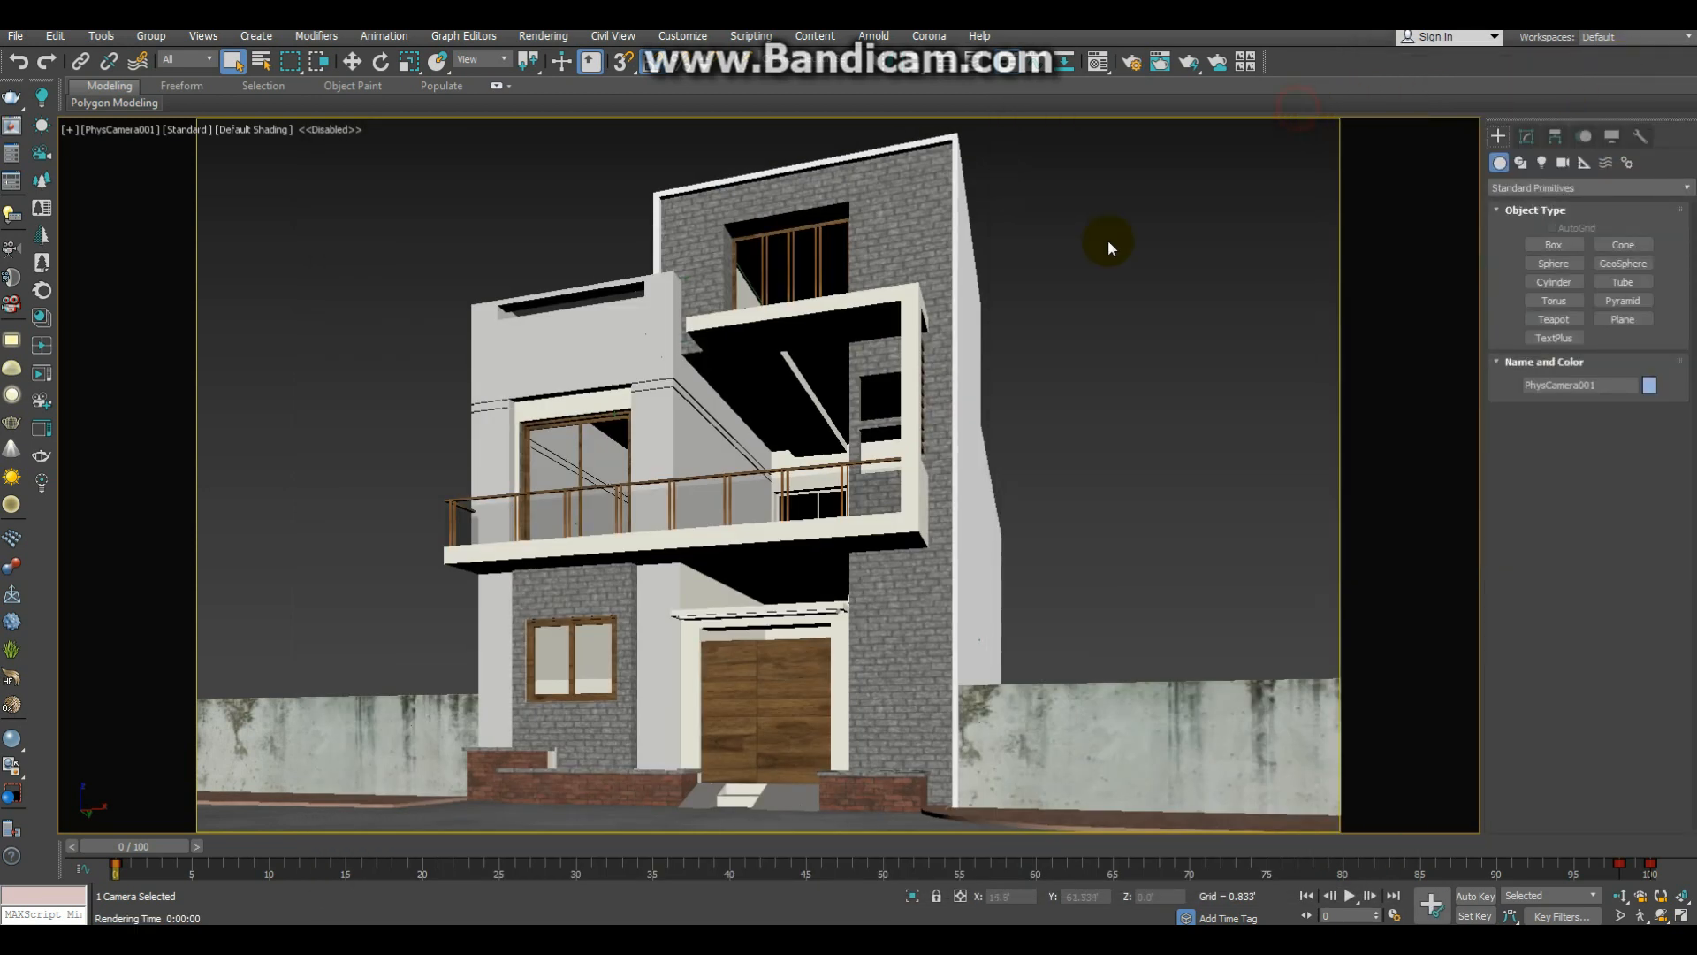
Step: Sample the house's Multi/Sub-Object material into the first slot of the material editor
key(m)
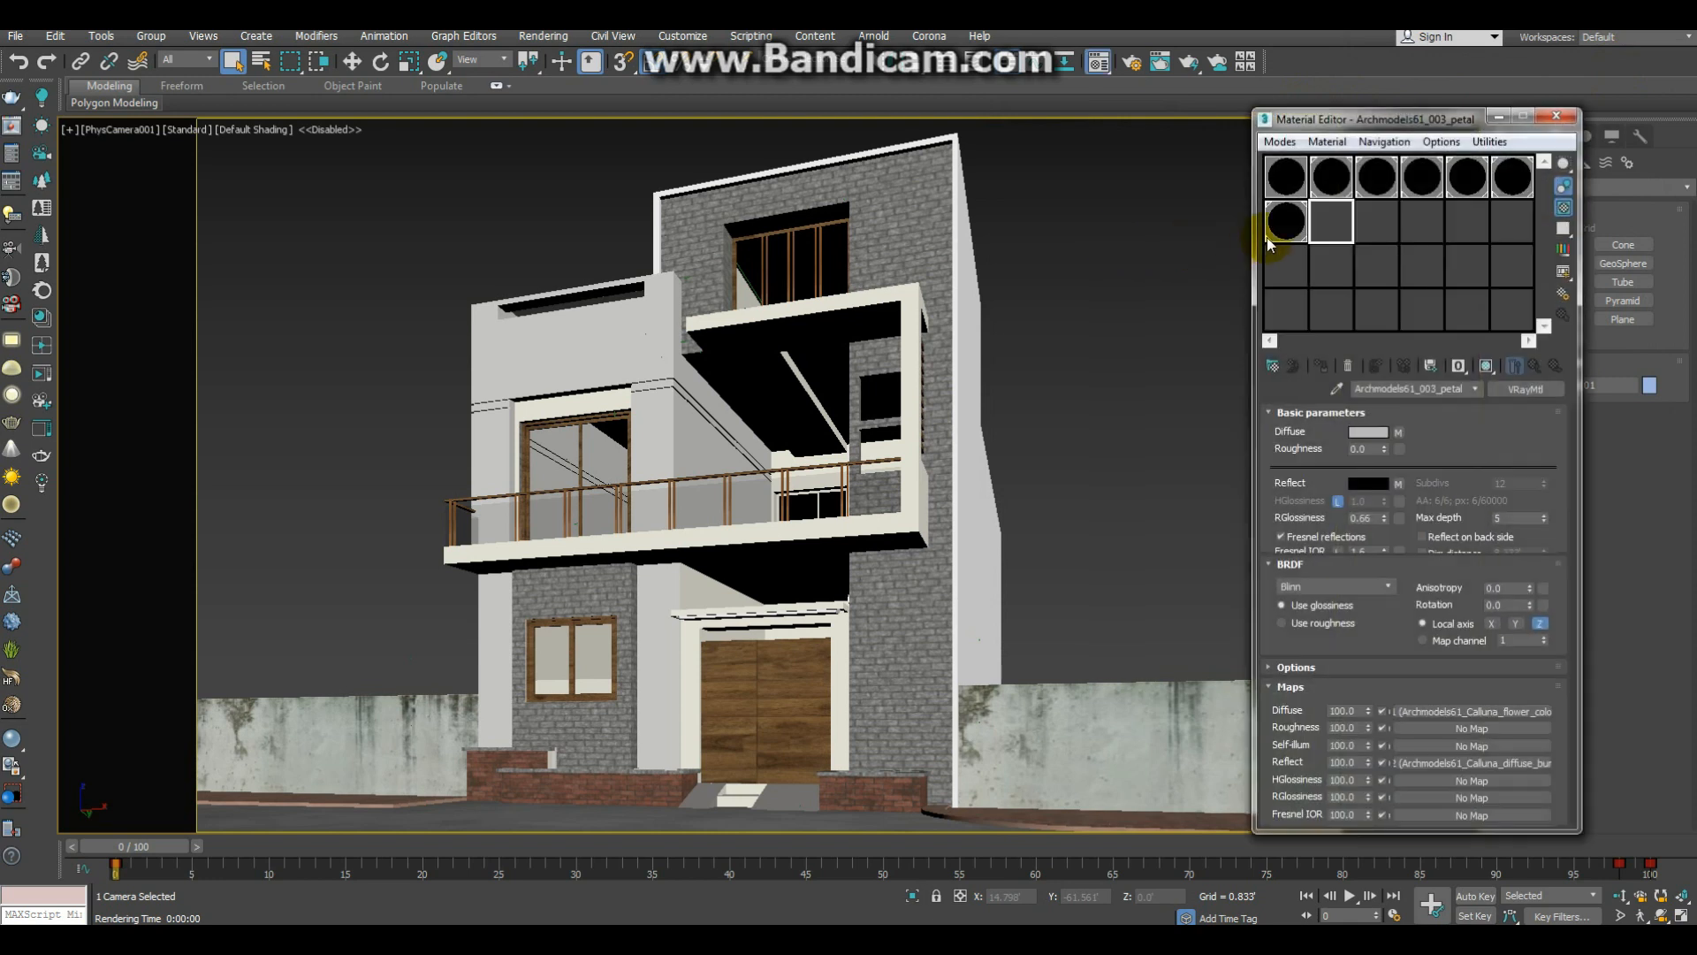
click(1292, 190)
click(1335, 389)
click(903, 228)
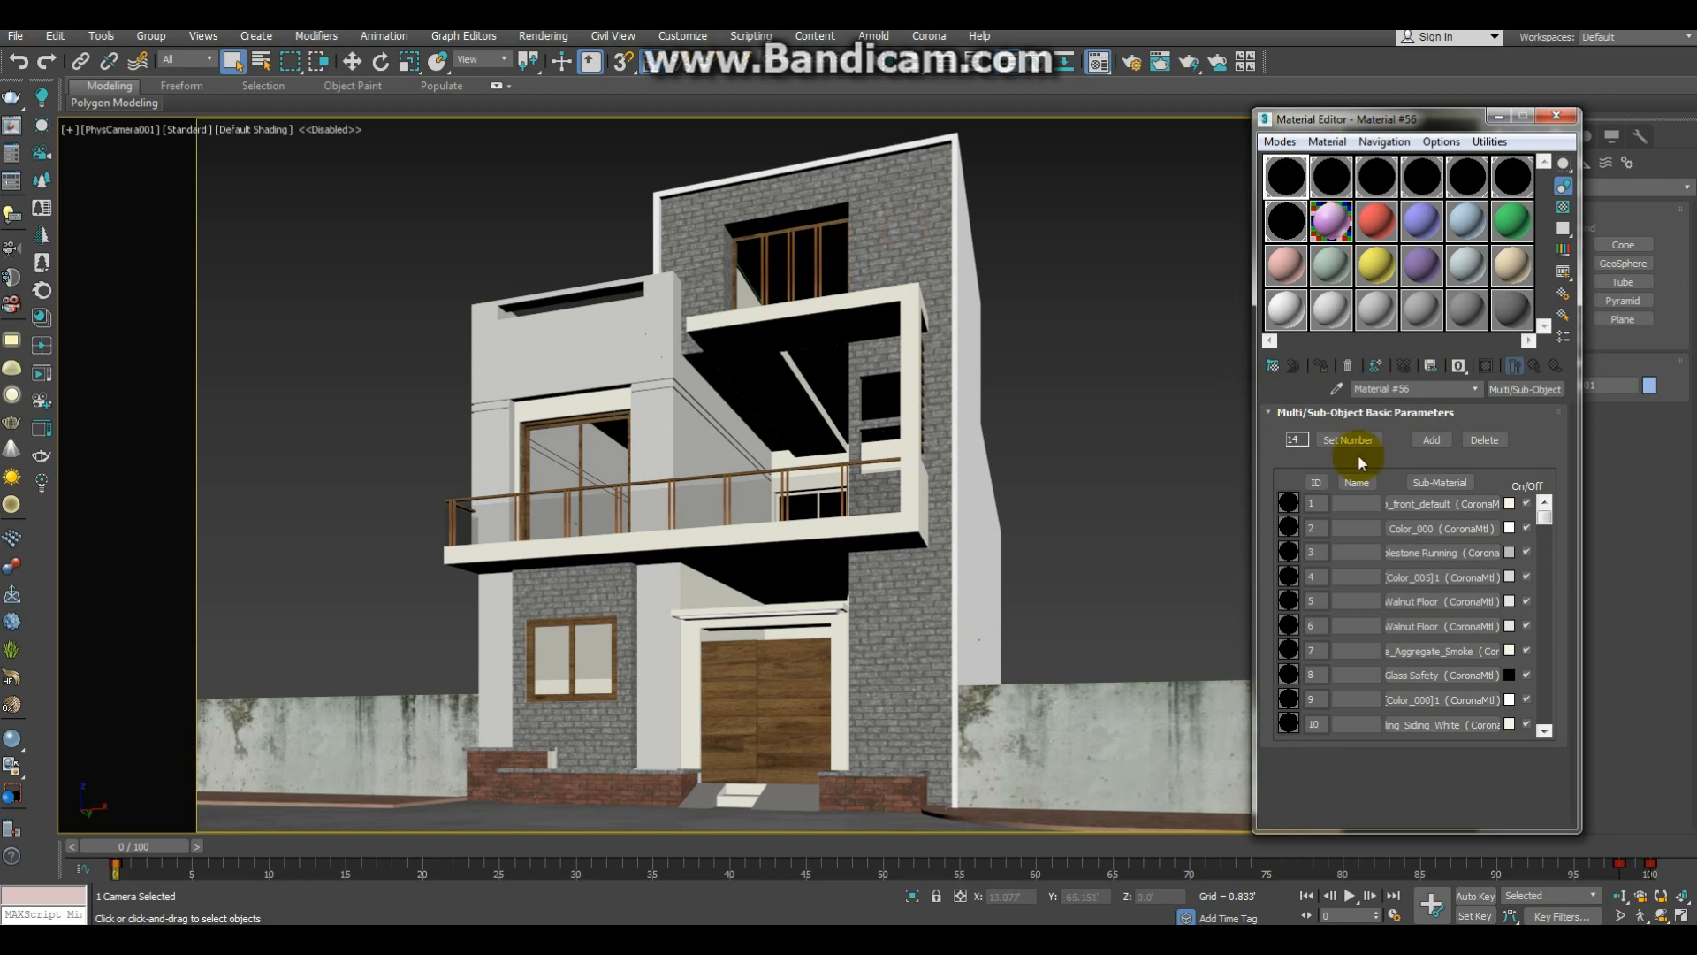
Step: Replace the first sub-material, skp_front_default, with a VRayMtl material
click(1512, 389)
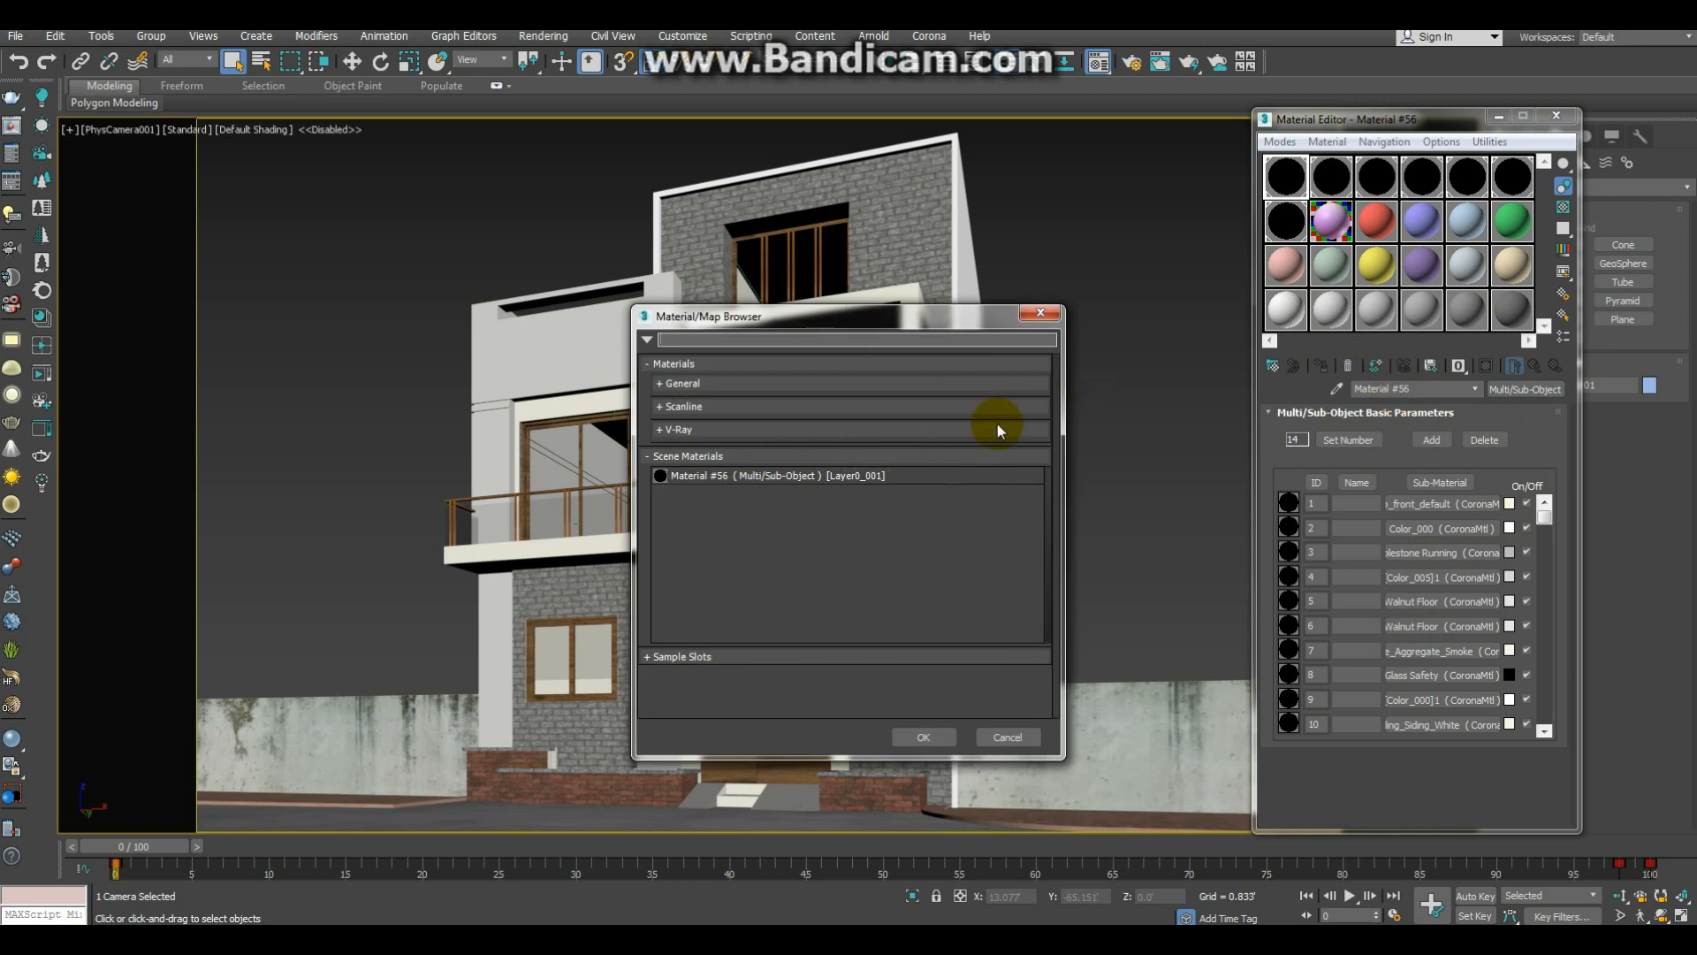
click(1038, 314)
click(1467, 503)
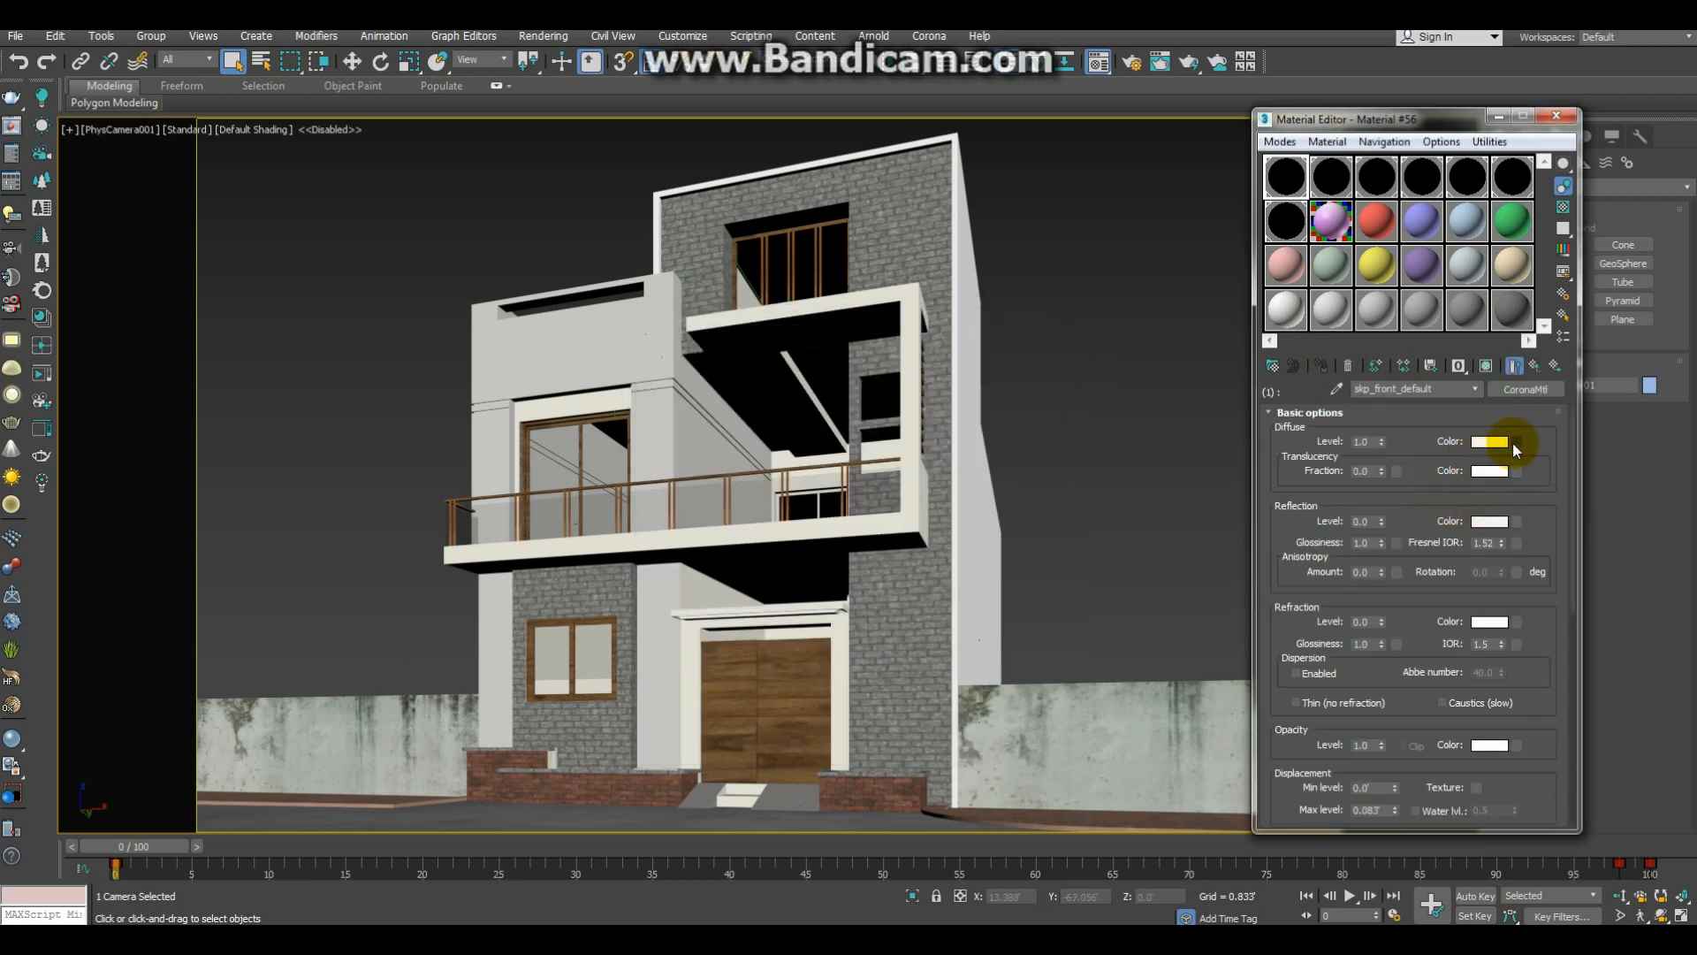
click(1536, 391)
click(968, 339)
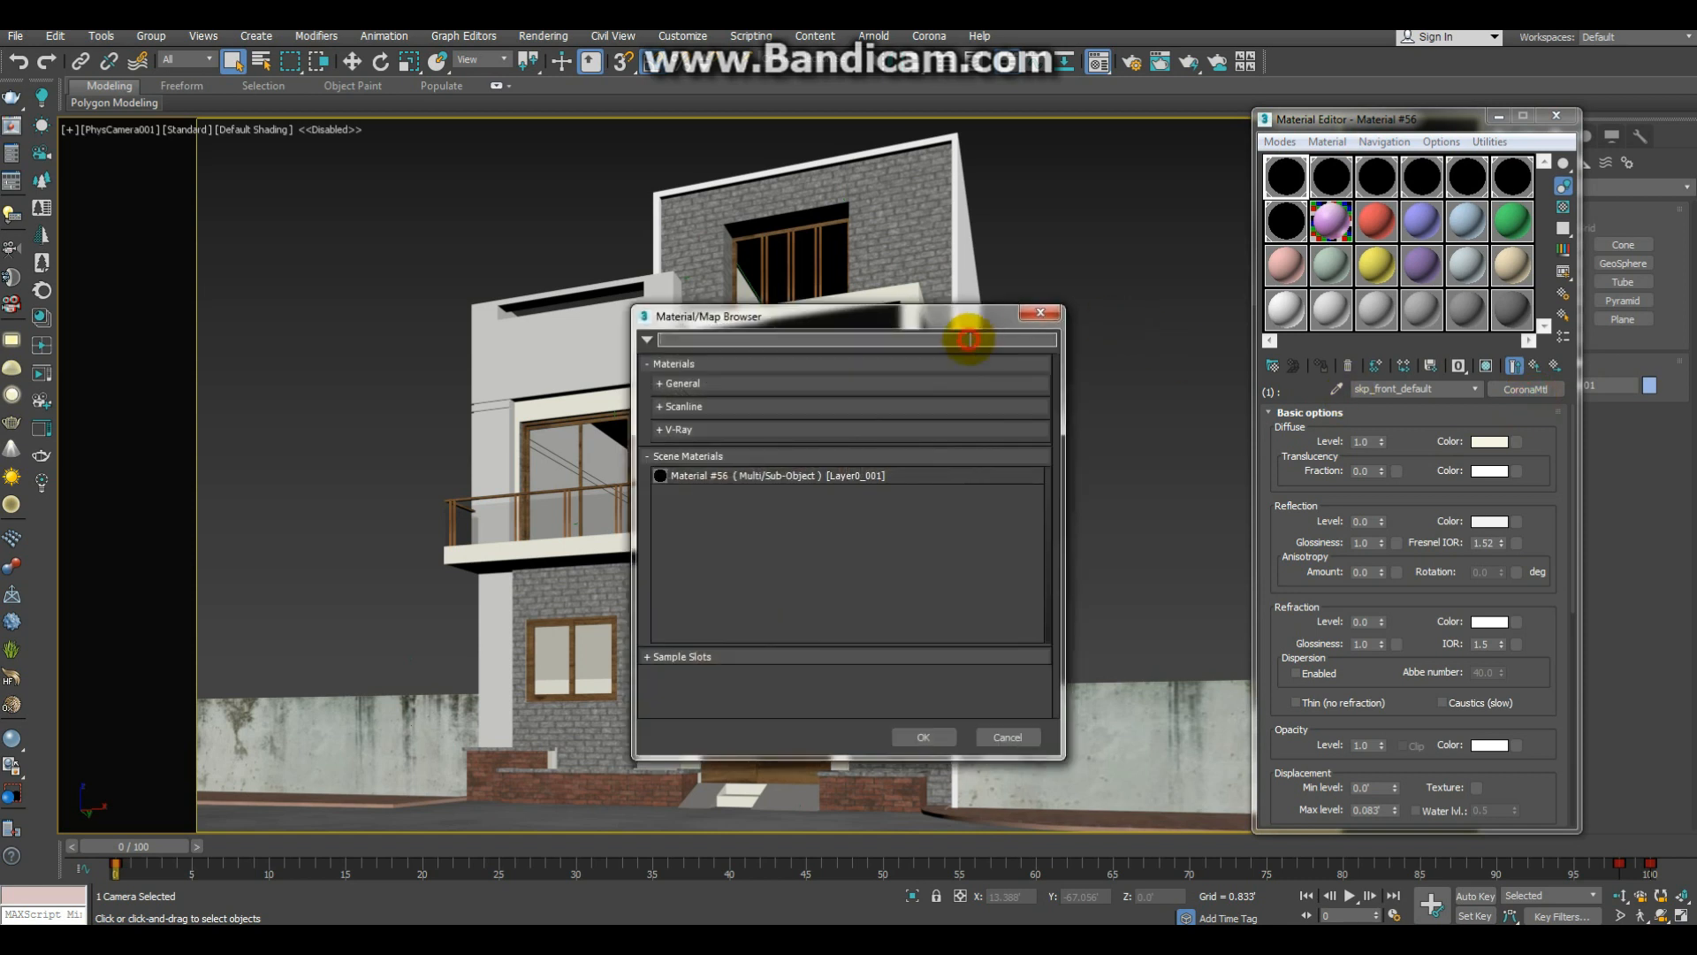
text(vraym)
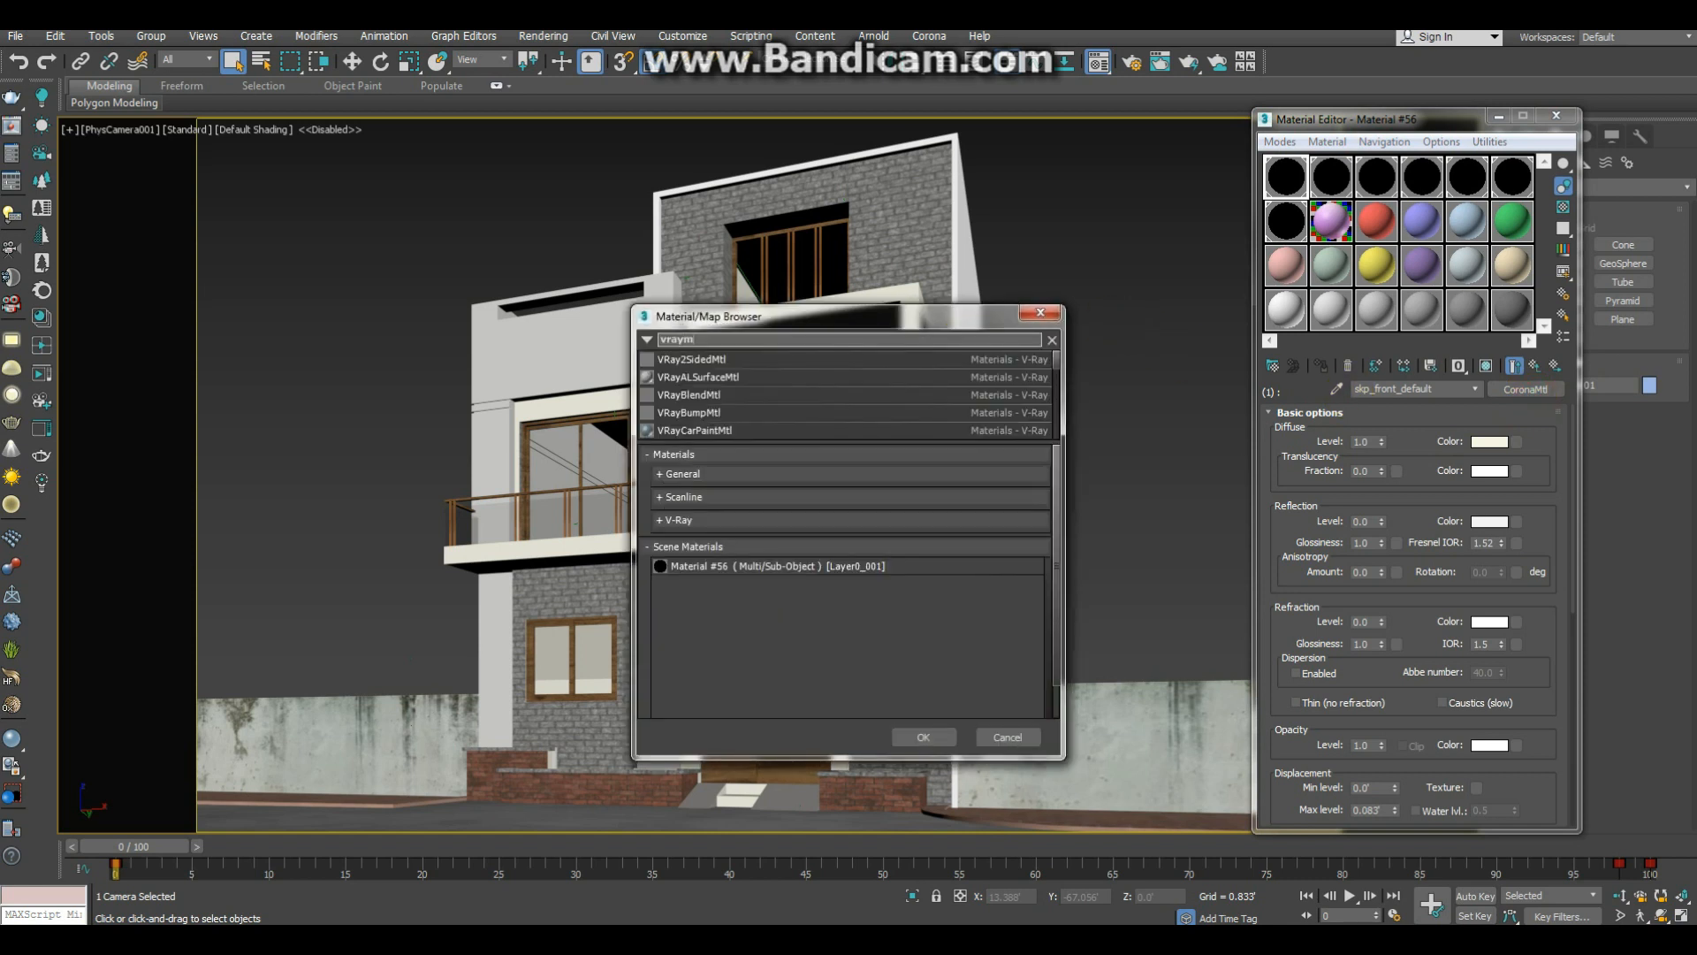
text(tl)
key(Return)
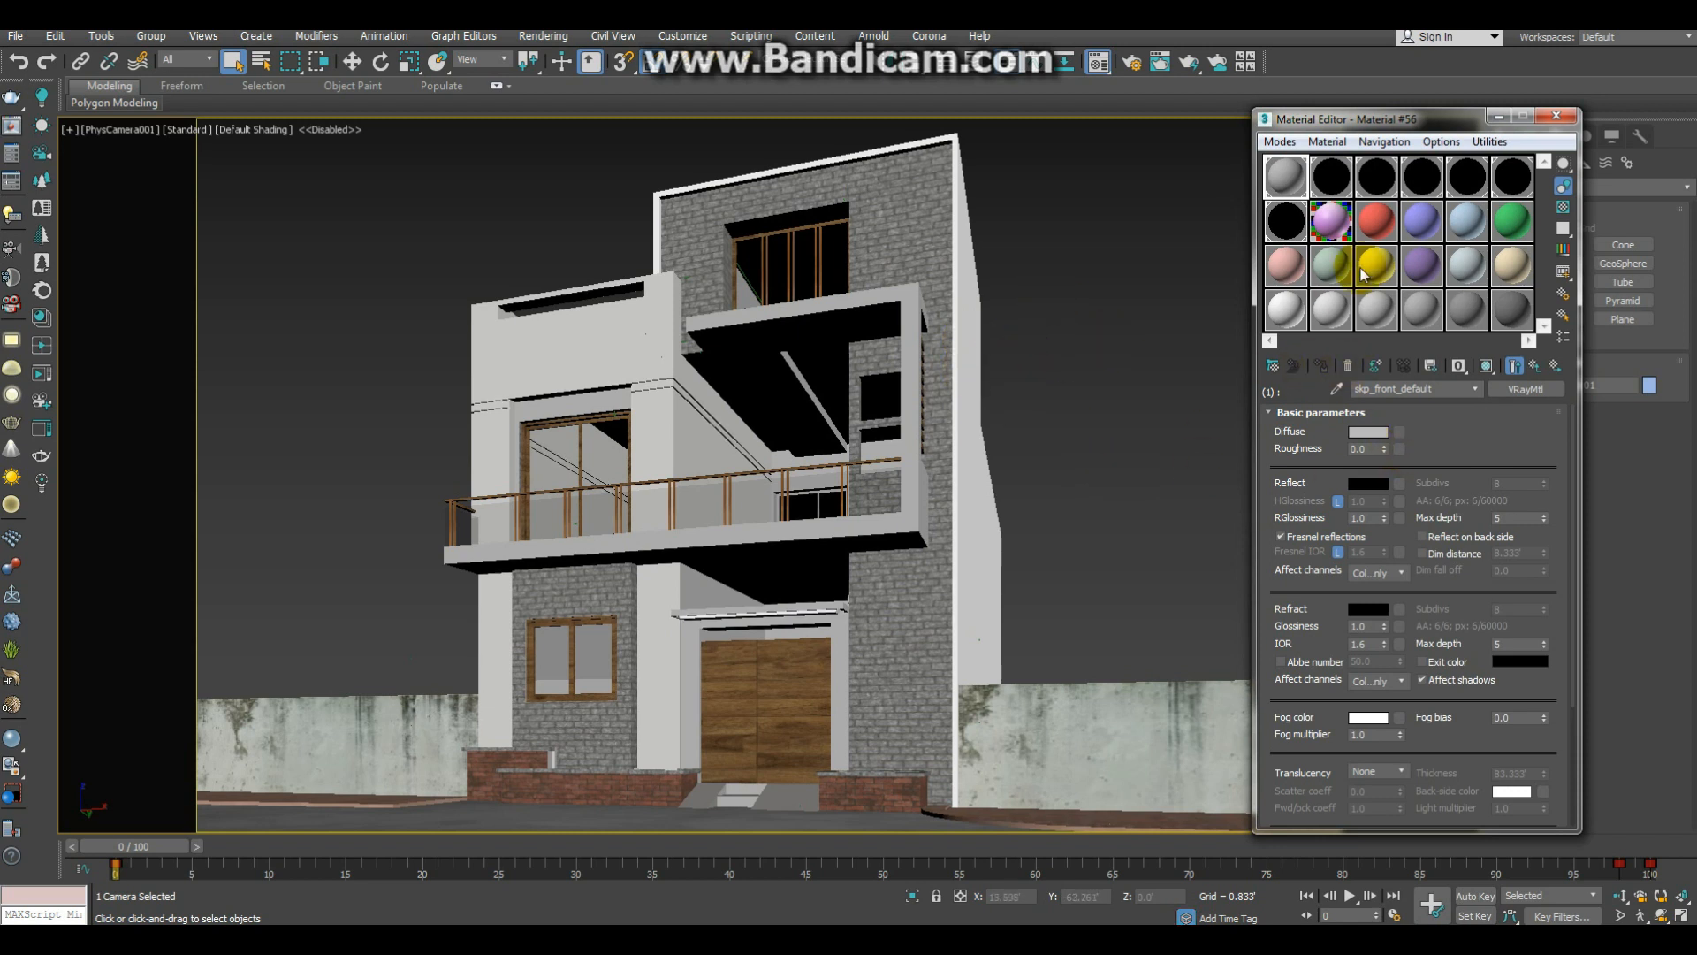
Step: Sample the house material into the second slot and copy its sub-material 1 onto sub-material 2 as an instance
click(1332, 209)
click(1337, 388)
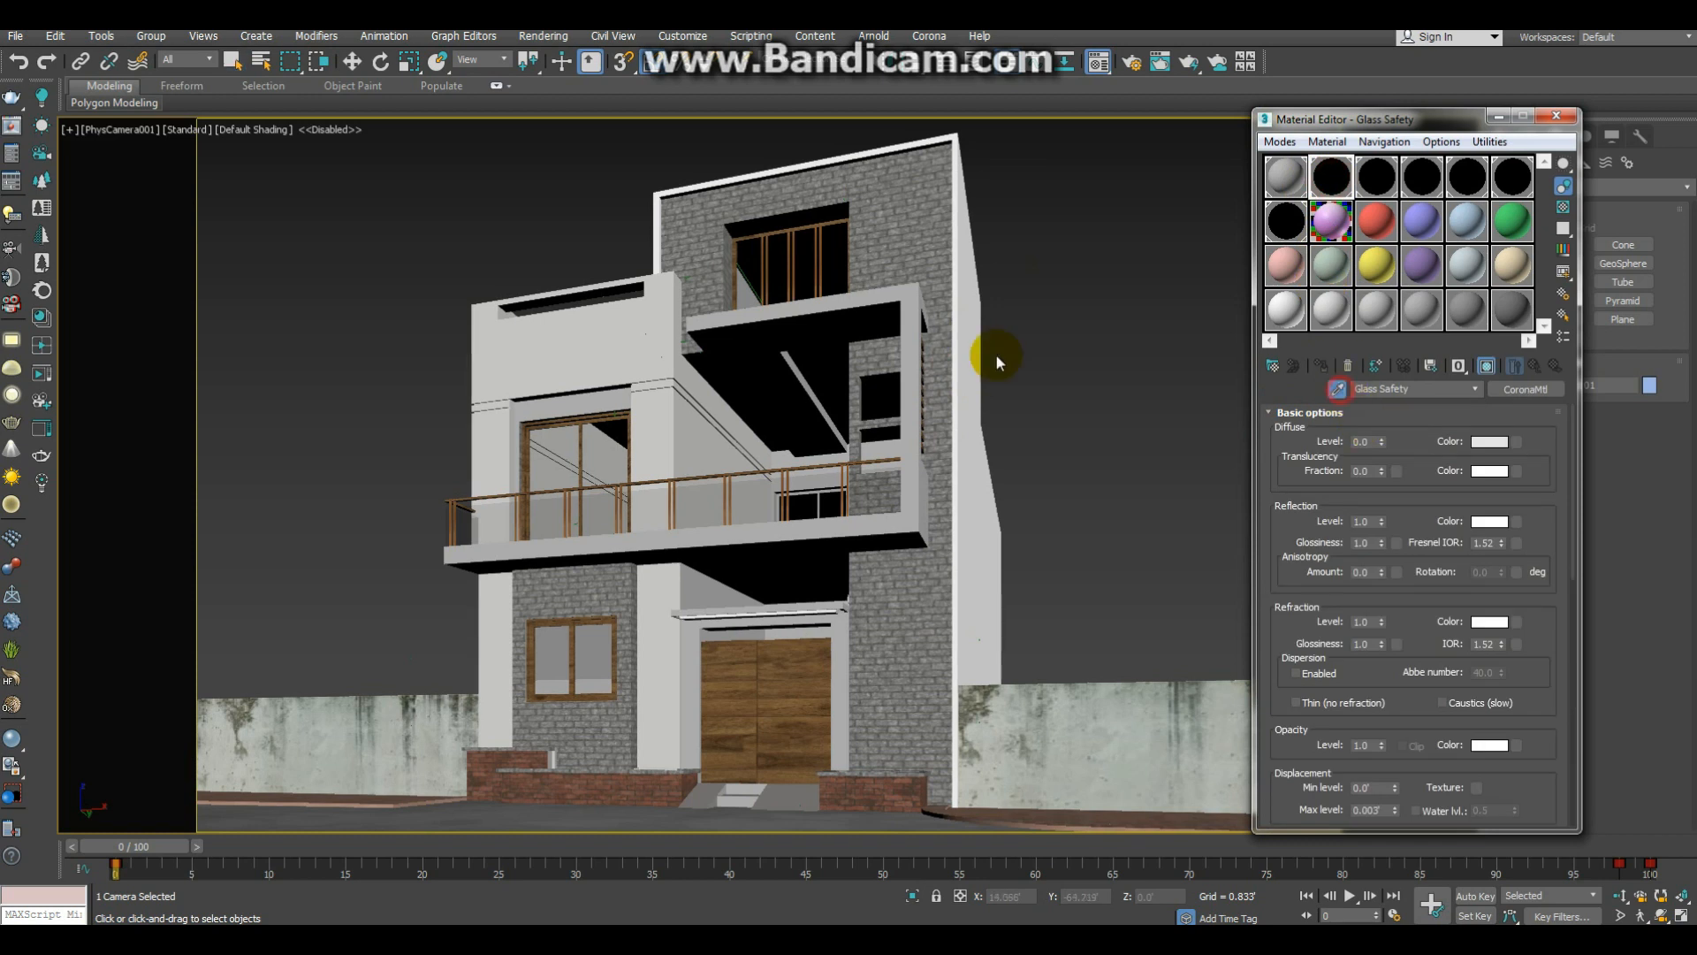
click(916, 221)
drag(1458, 504, 1461, 531)
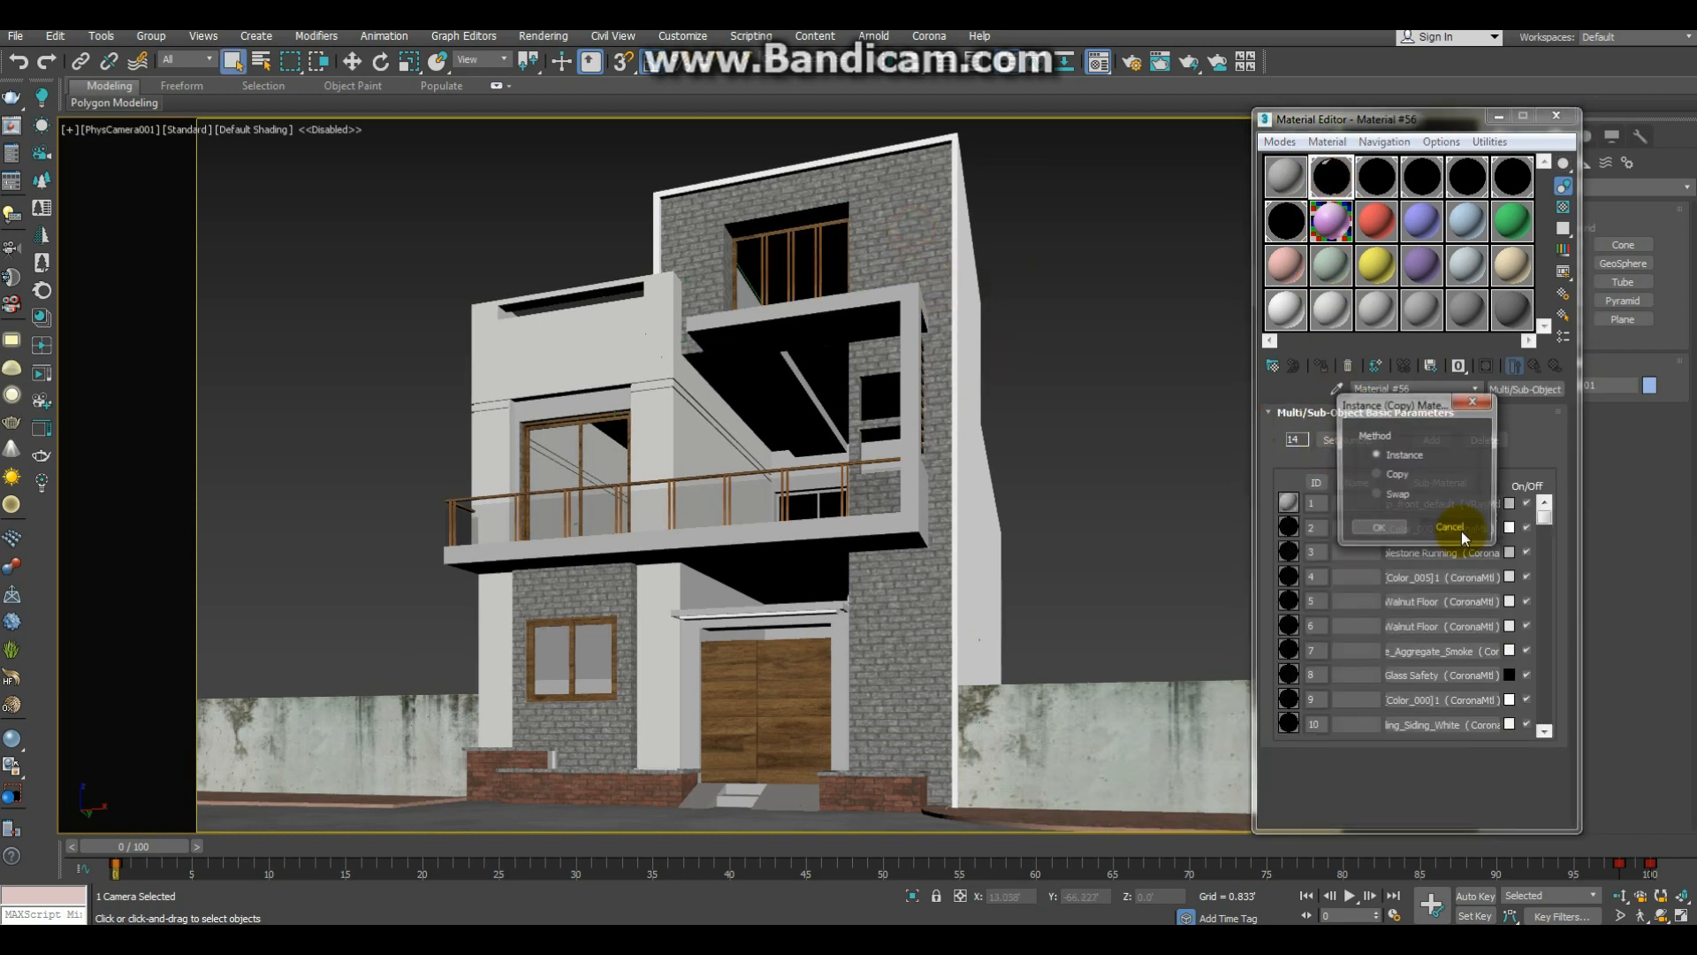
click(1386, 533)
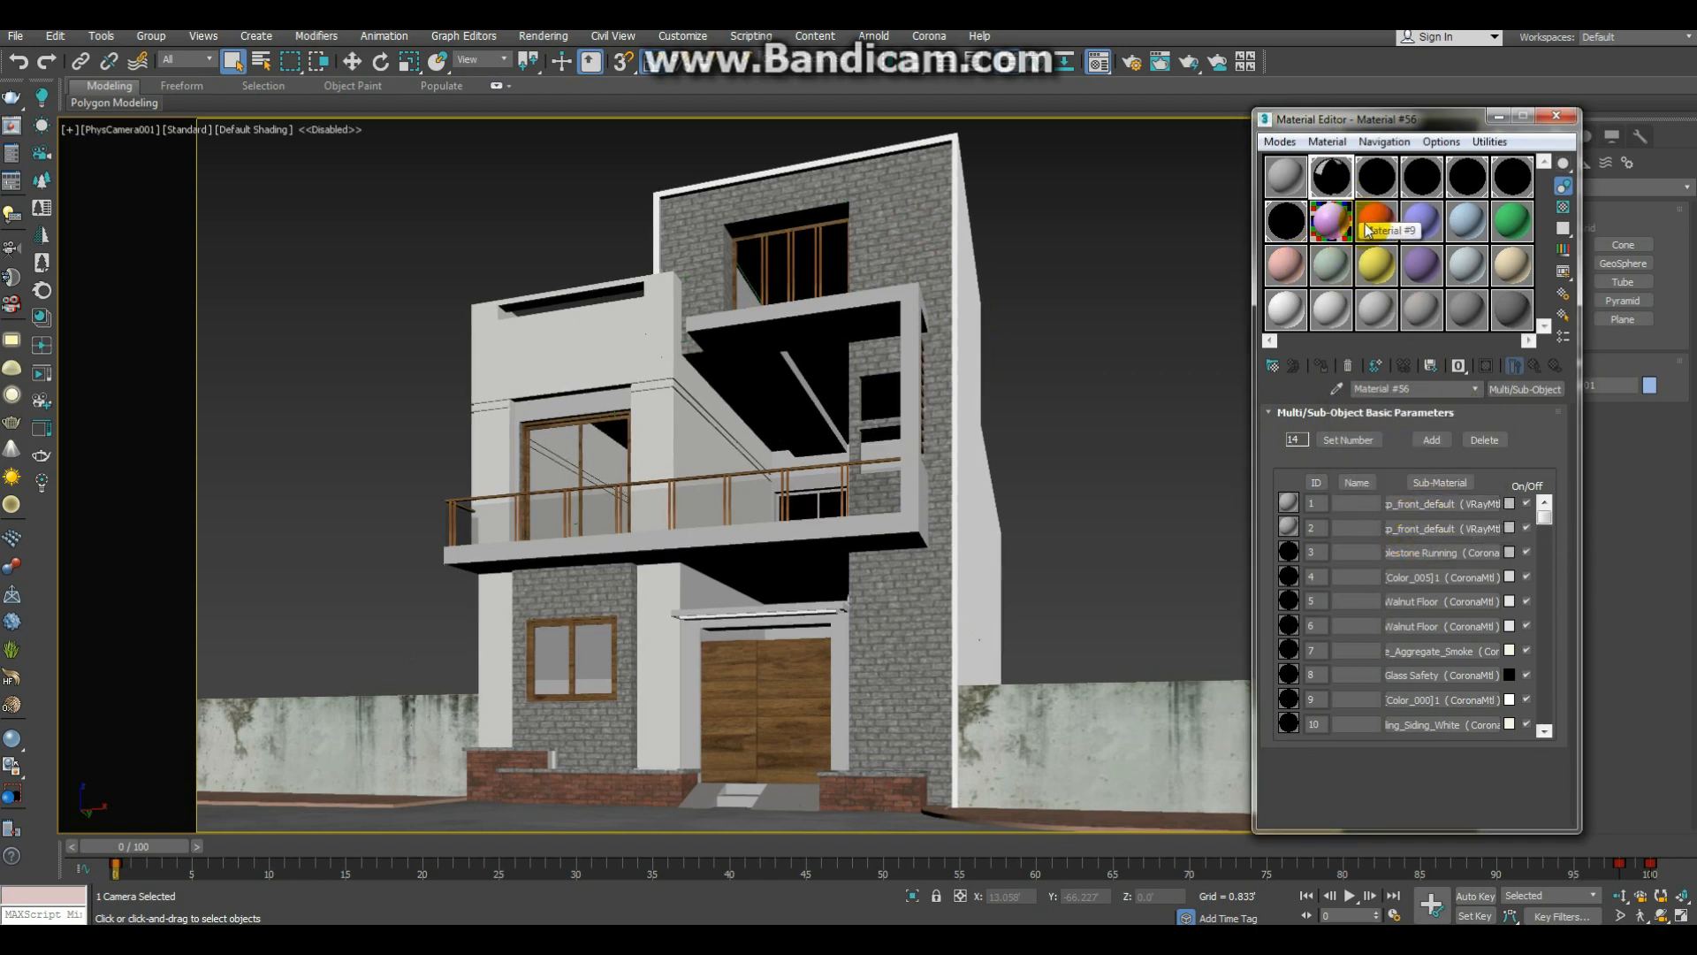
Step: Assign a plain gray sample material to the house and test-render the camera view
mouse_move(1376, 320)
mouse_down()
mouse_move(1015, 364)
mouse_move(920, 401)
mouse_move(894, 457)
mouse_move(845, 407)
mouse_move(1343, 379)
mouse_move(1361, 324)
mouse_move(1346, 309)
mouse_move(1379, 317)
mouse_up()
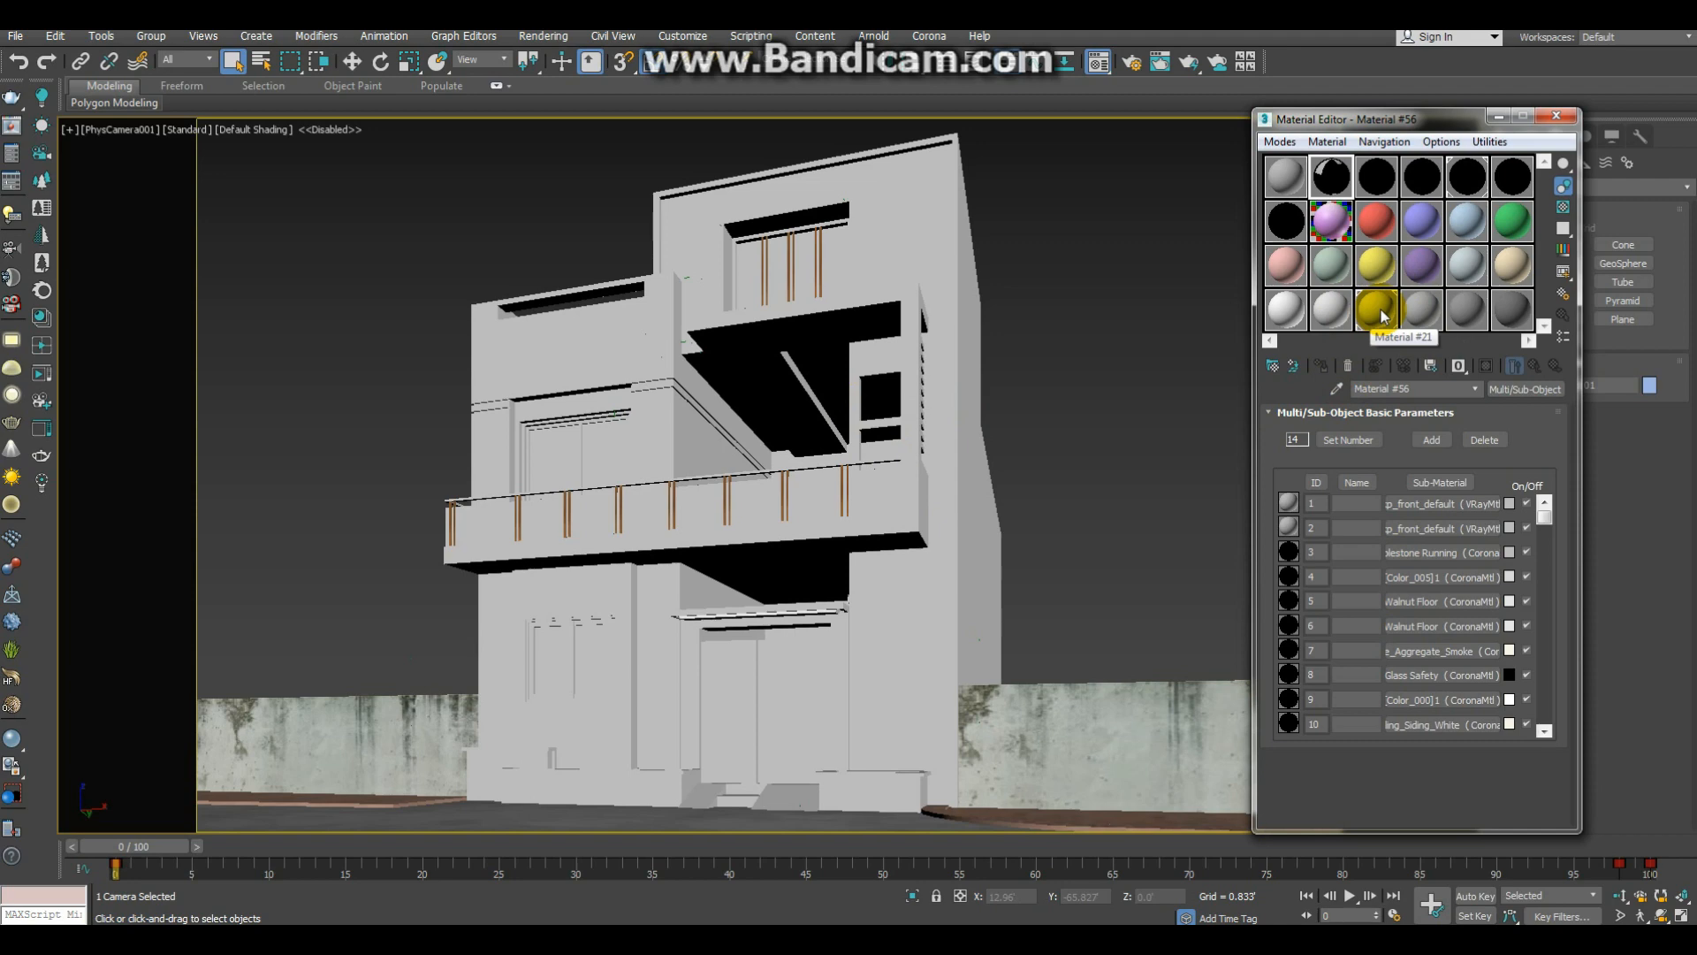
click(1556, 116)
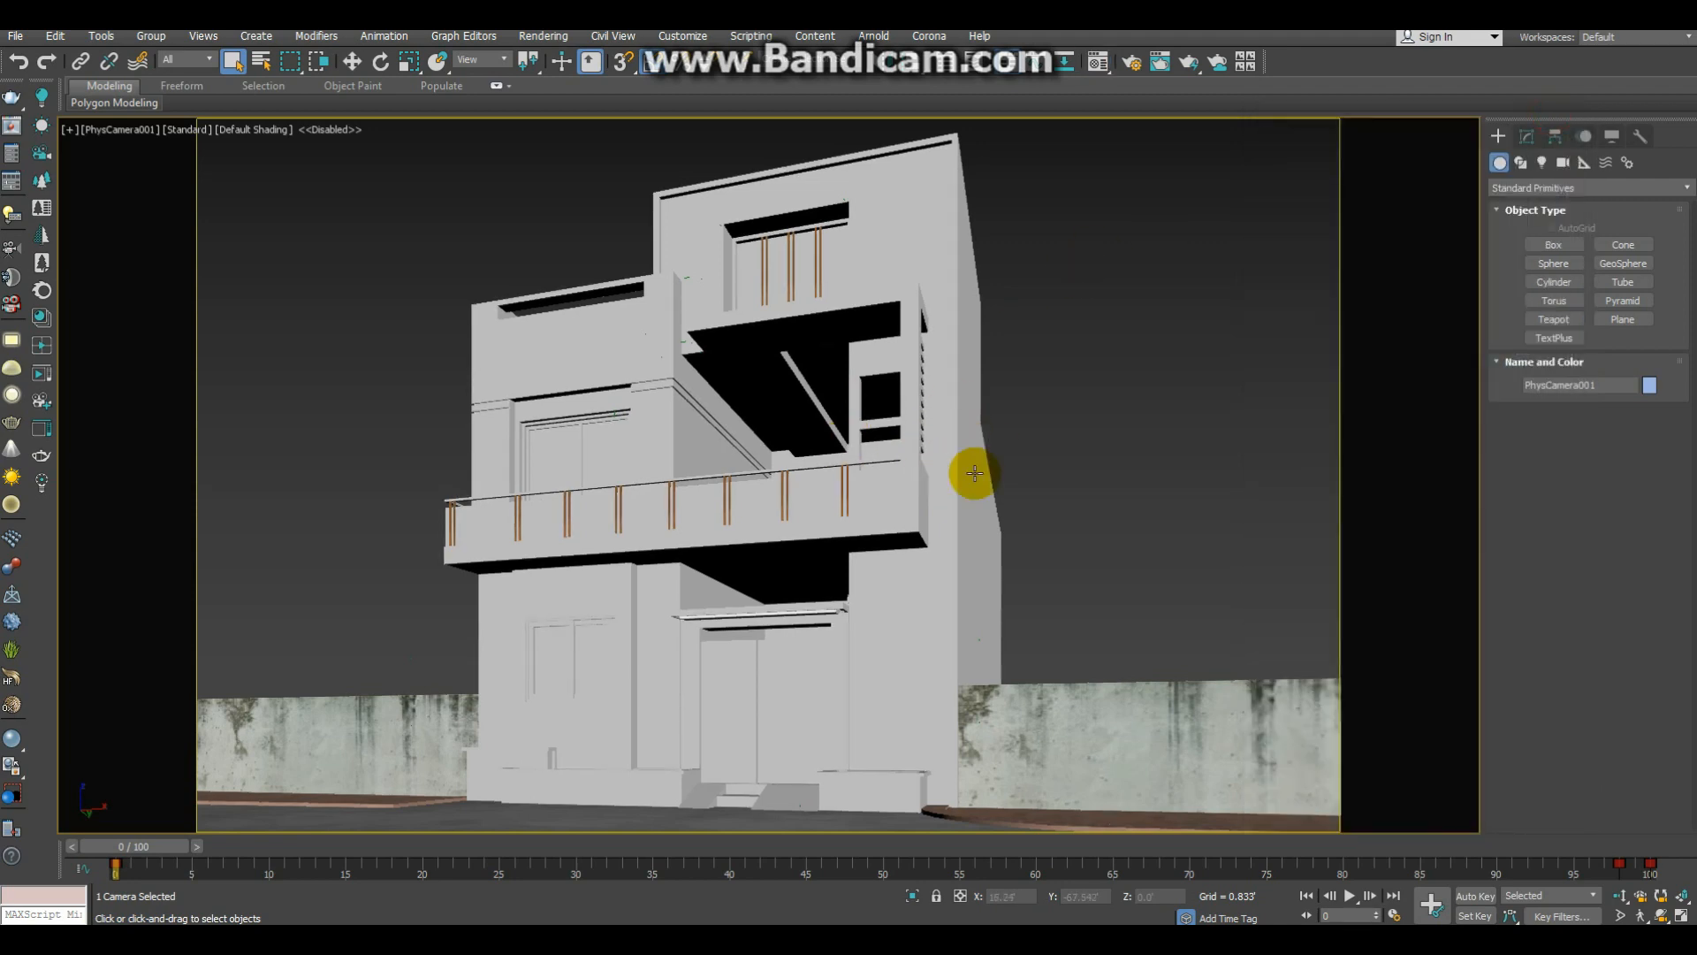
key(shift+q)
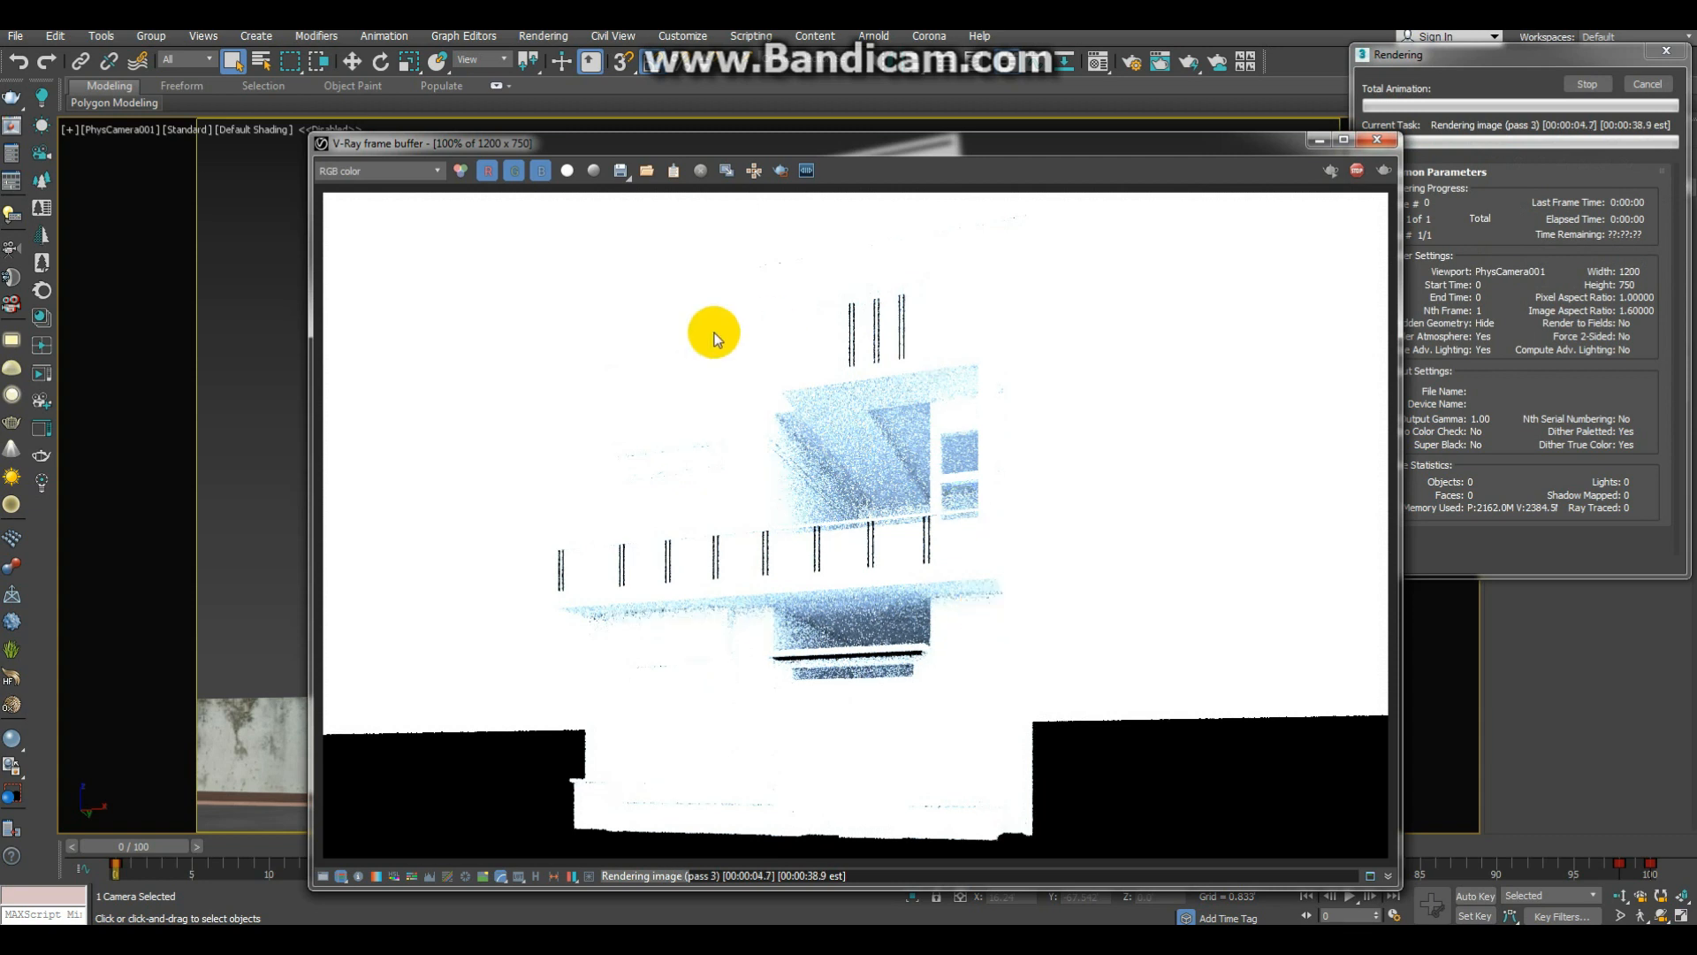
click(1384, 142)
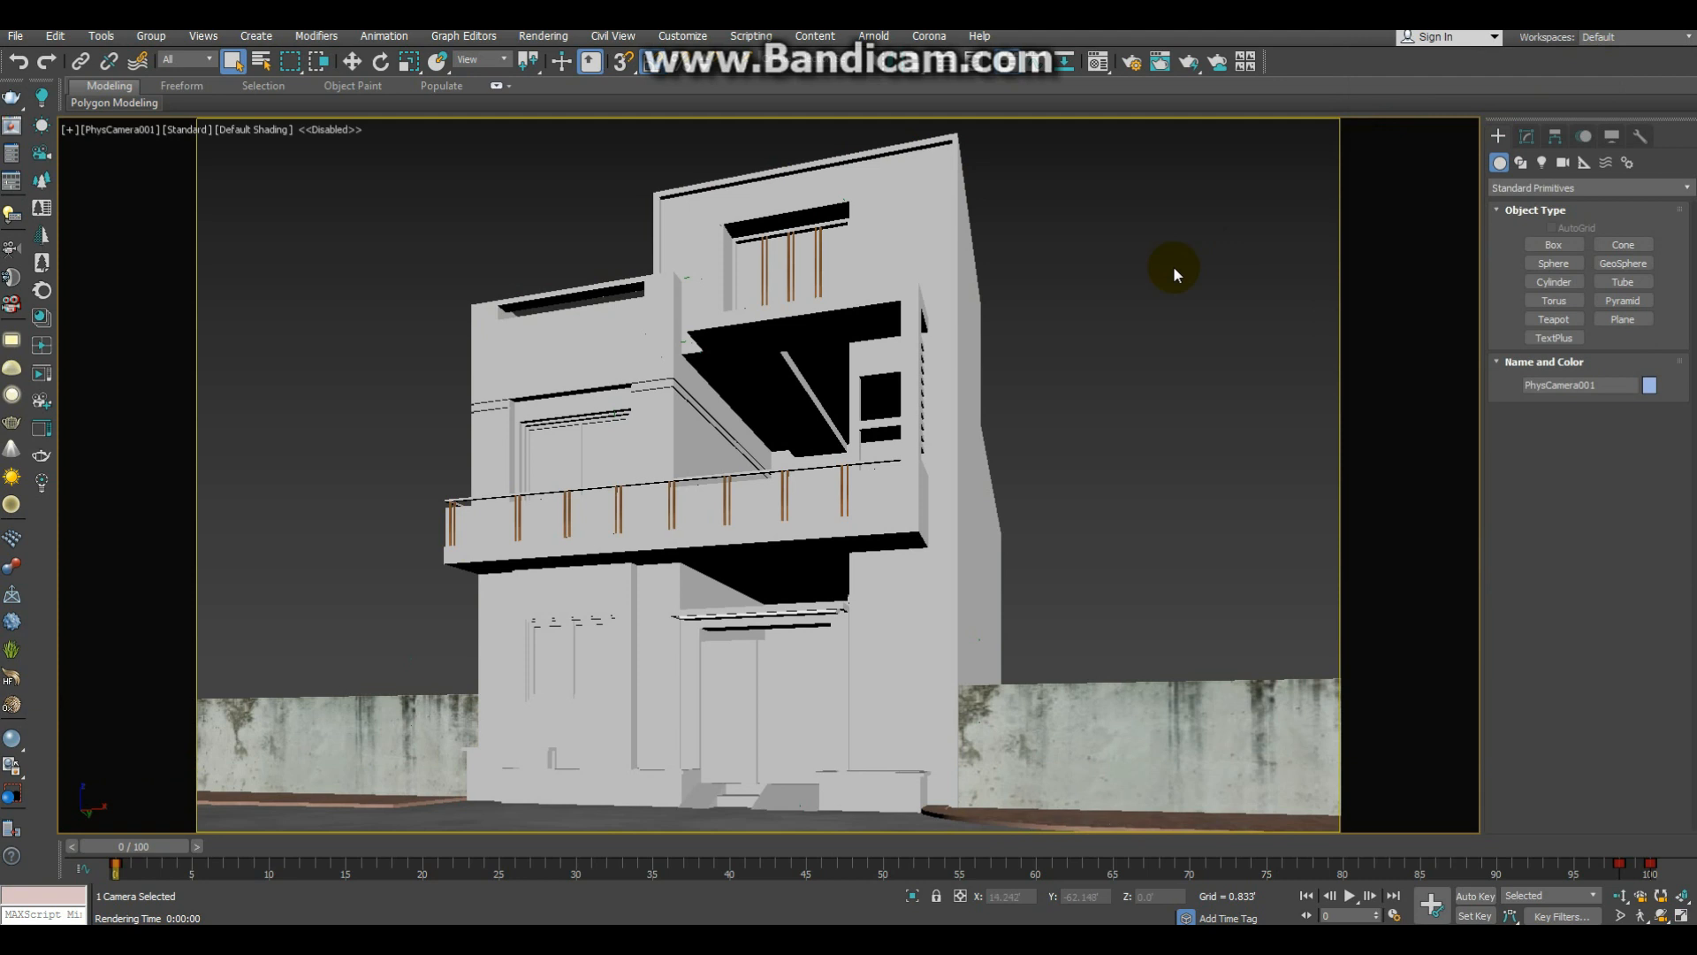
Step: Return to the perspective view and set the physical camera's shutter duration to 1/120 s
key(p)
alt+middle_drag(1019, 368, 1061, 428)
scroll(1159, 353, up, 1)
key(shift+g)
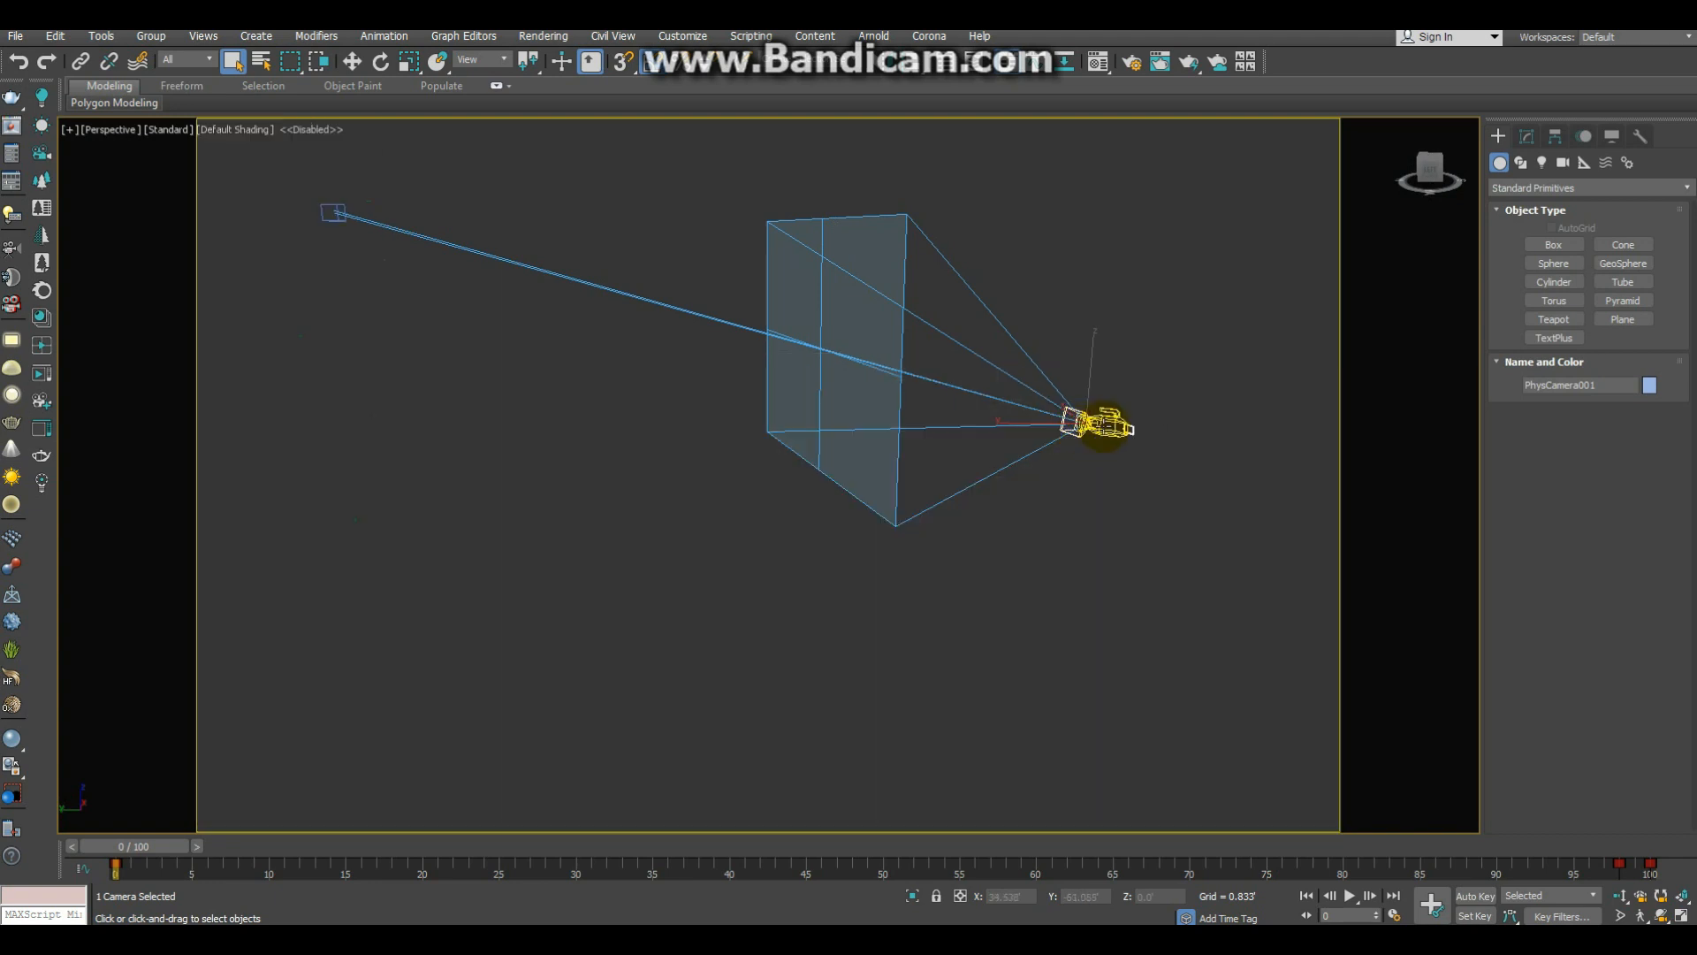
double_click(1105, 427)
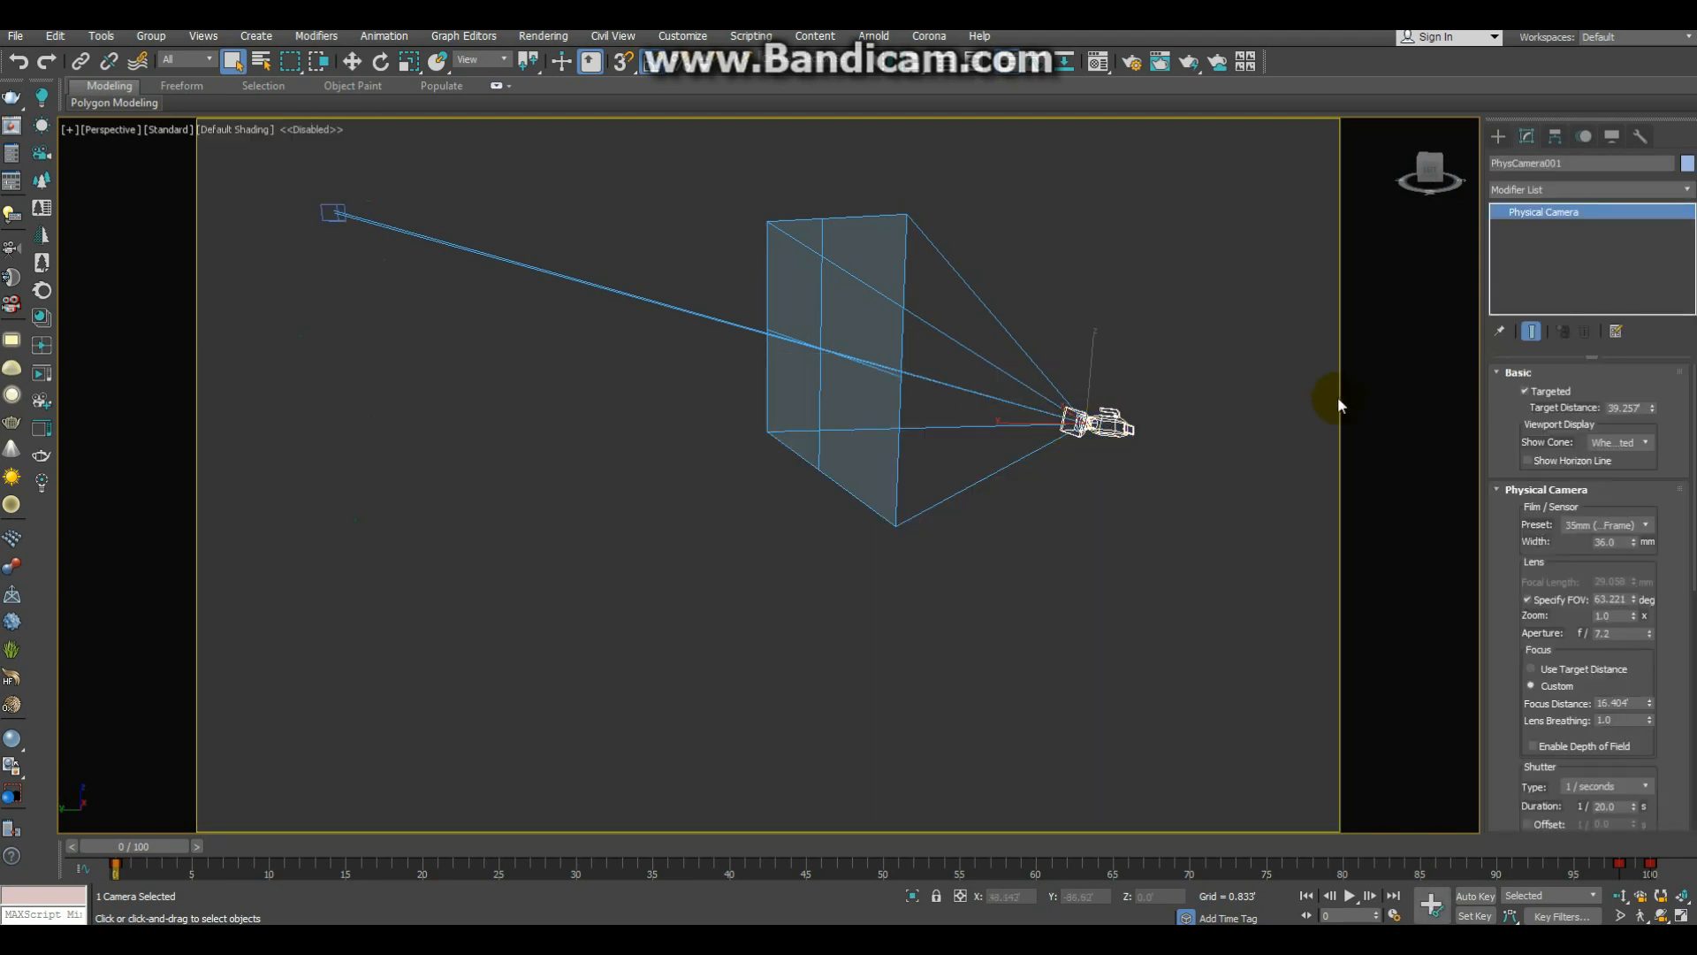
drag(1497, 549, 1508, 451)
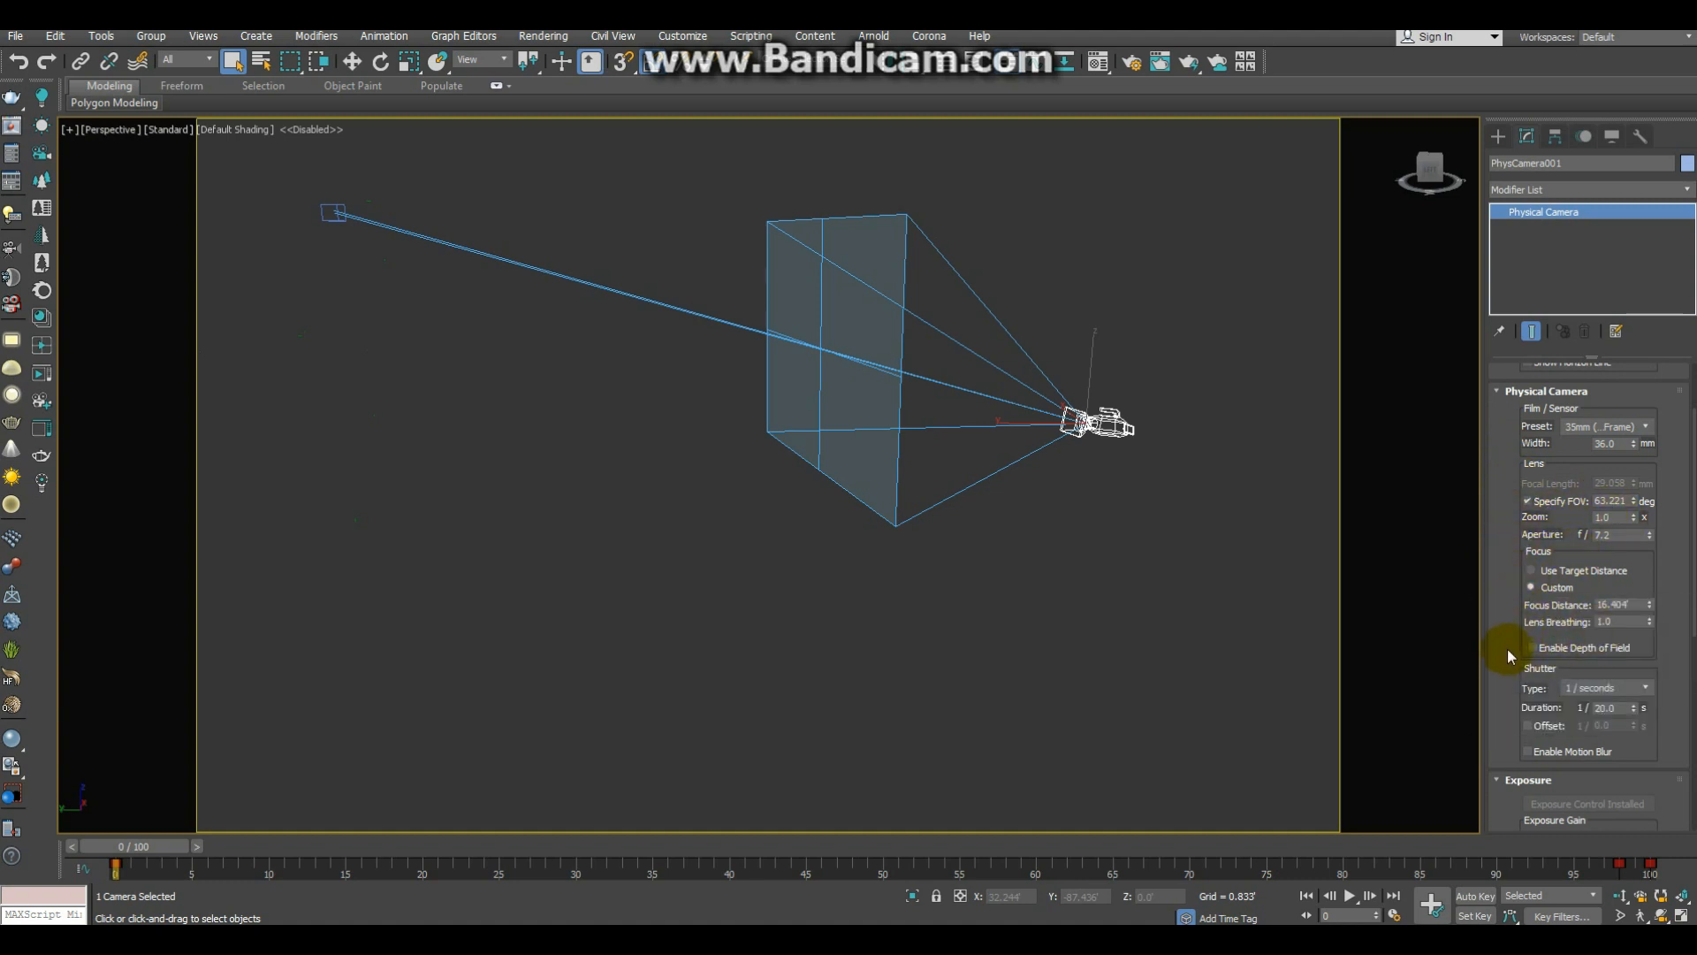
click(1596, 702)
text(12)
Step: Set the physical camera's manual exposure gain to 100 ISO
mouse_move(1503, 466)
mouse_down()
mouse_move(1488, 587)
mouse_move(1514, 481)
mouse_up()
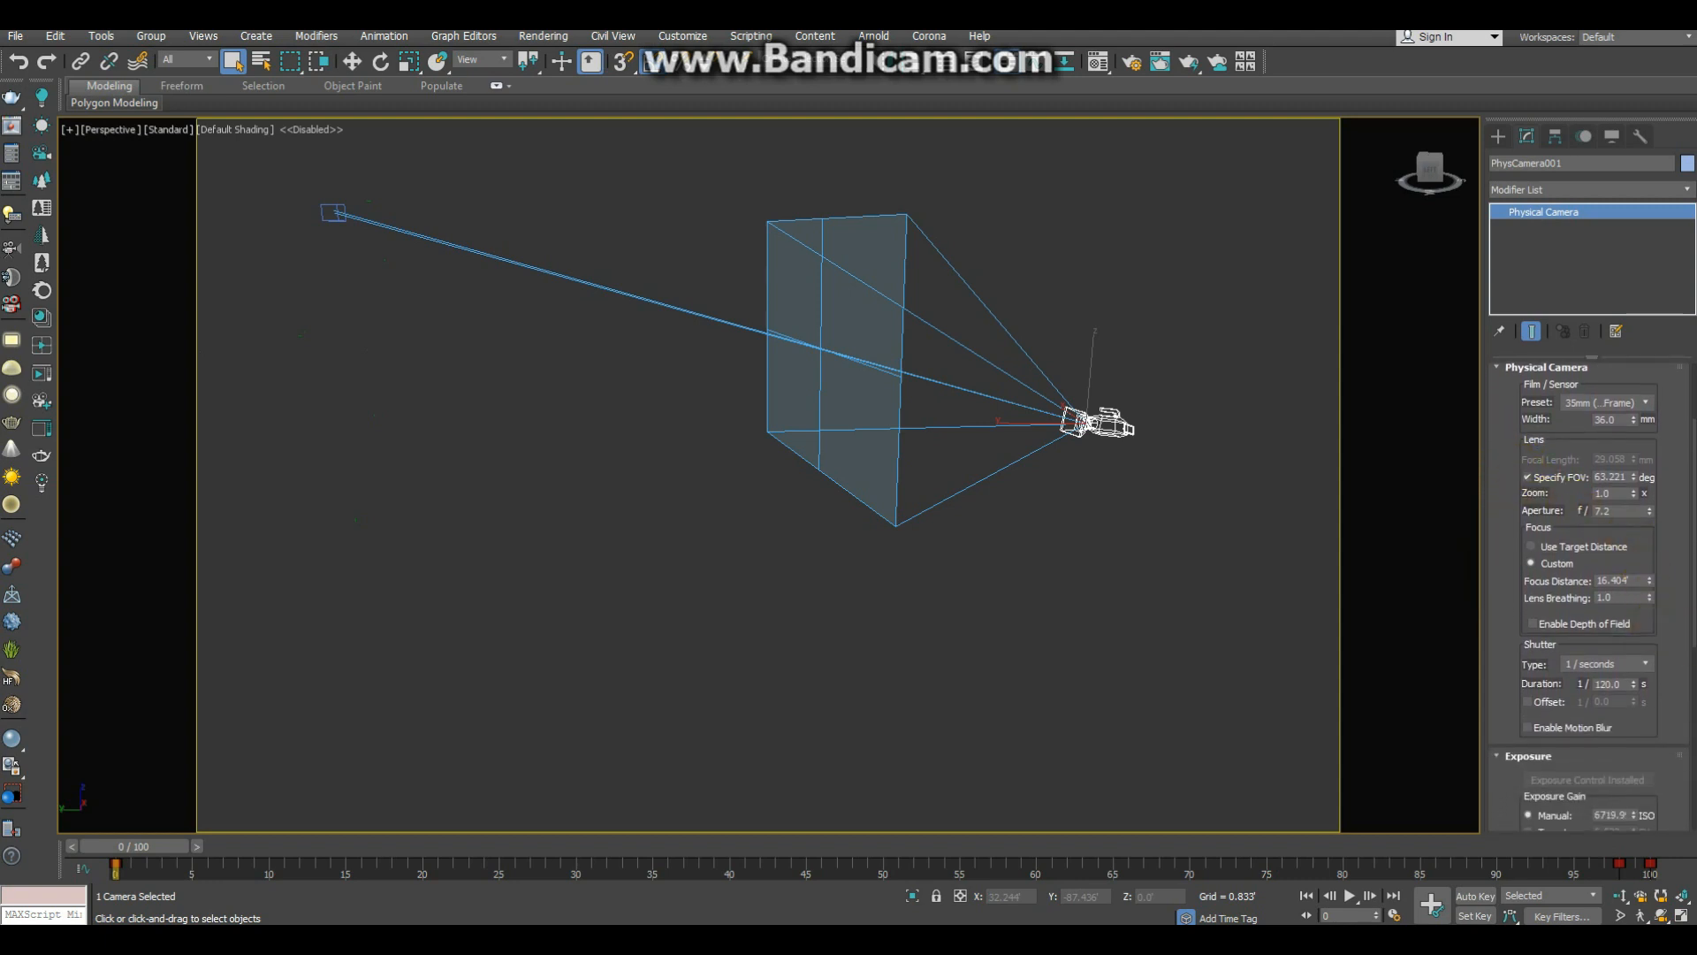
drag(1684, 599, 1671, 498)
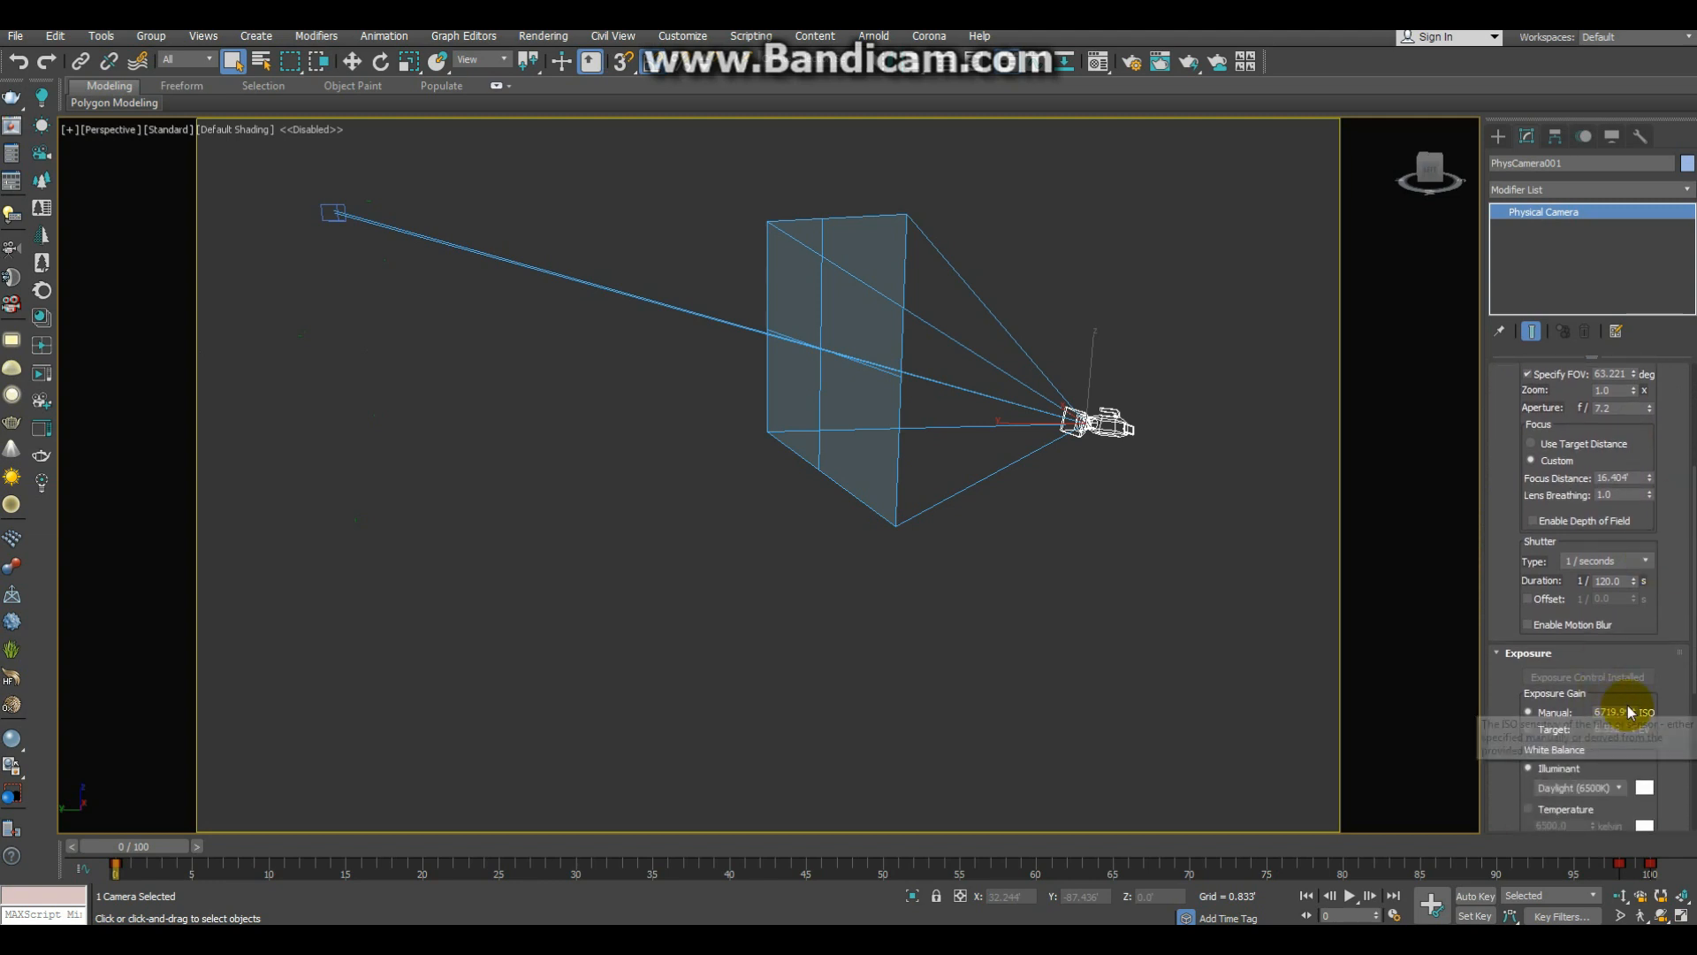
drag(1625, 712, 1580, 717)
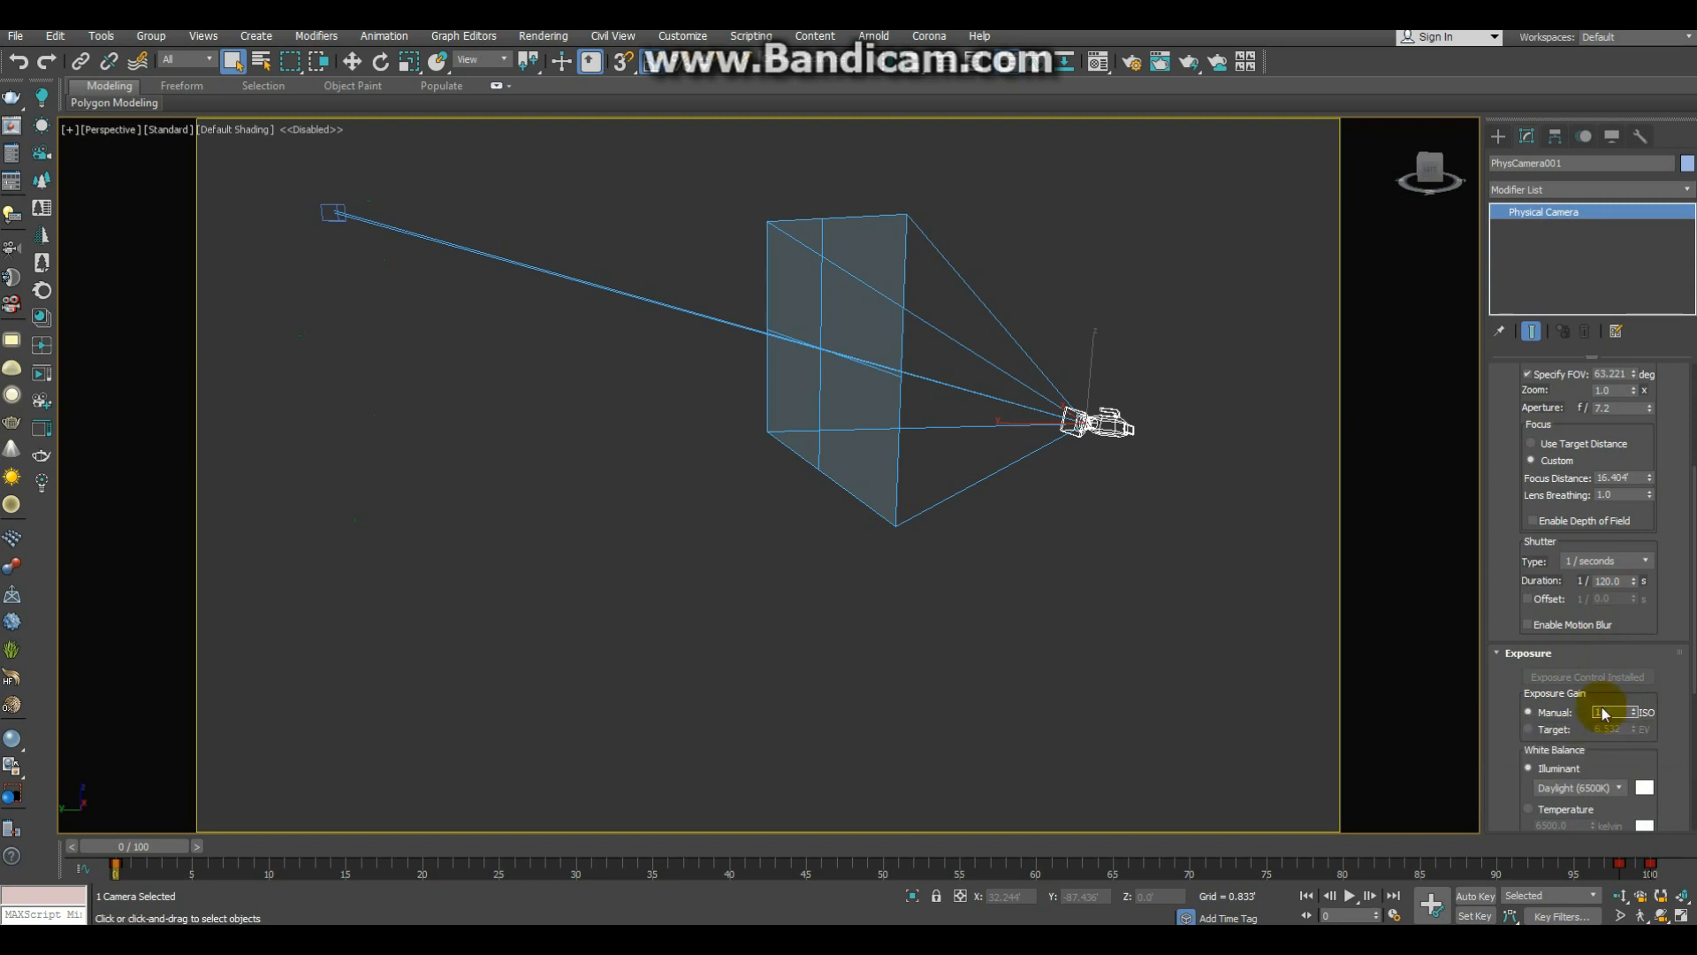
click(1605, 713)
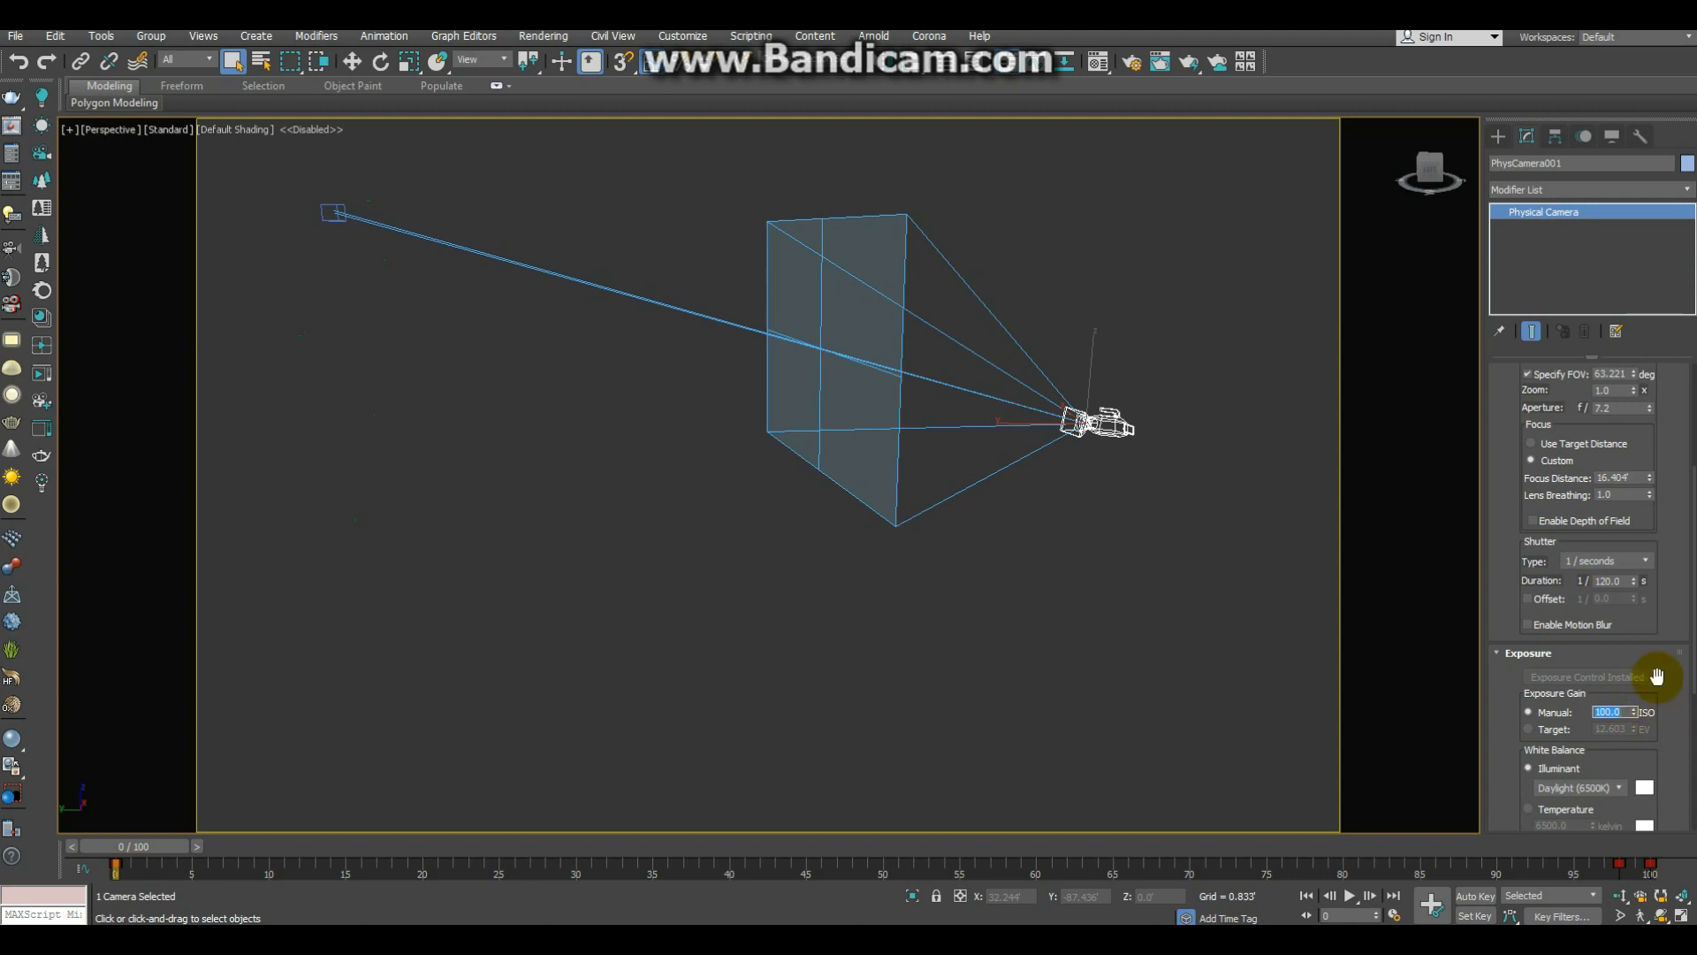
drag(1514, 669, 1513, 496)
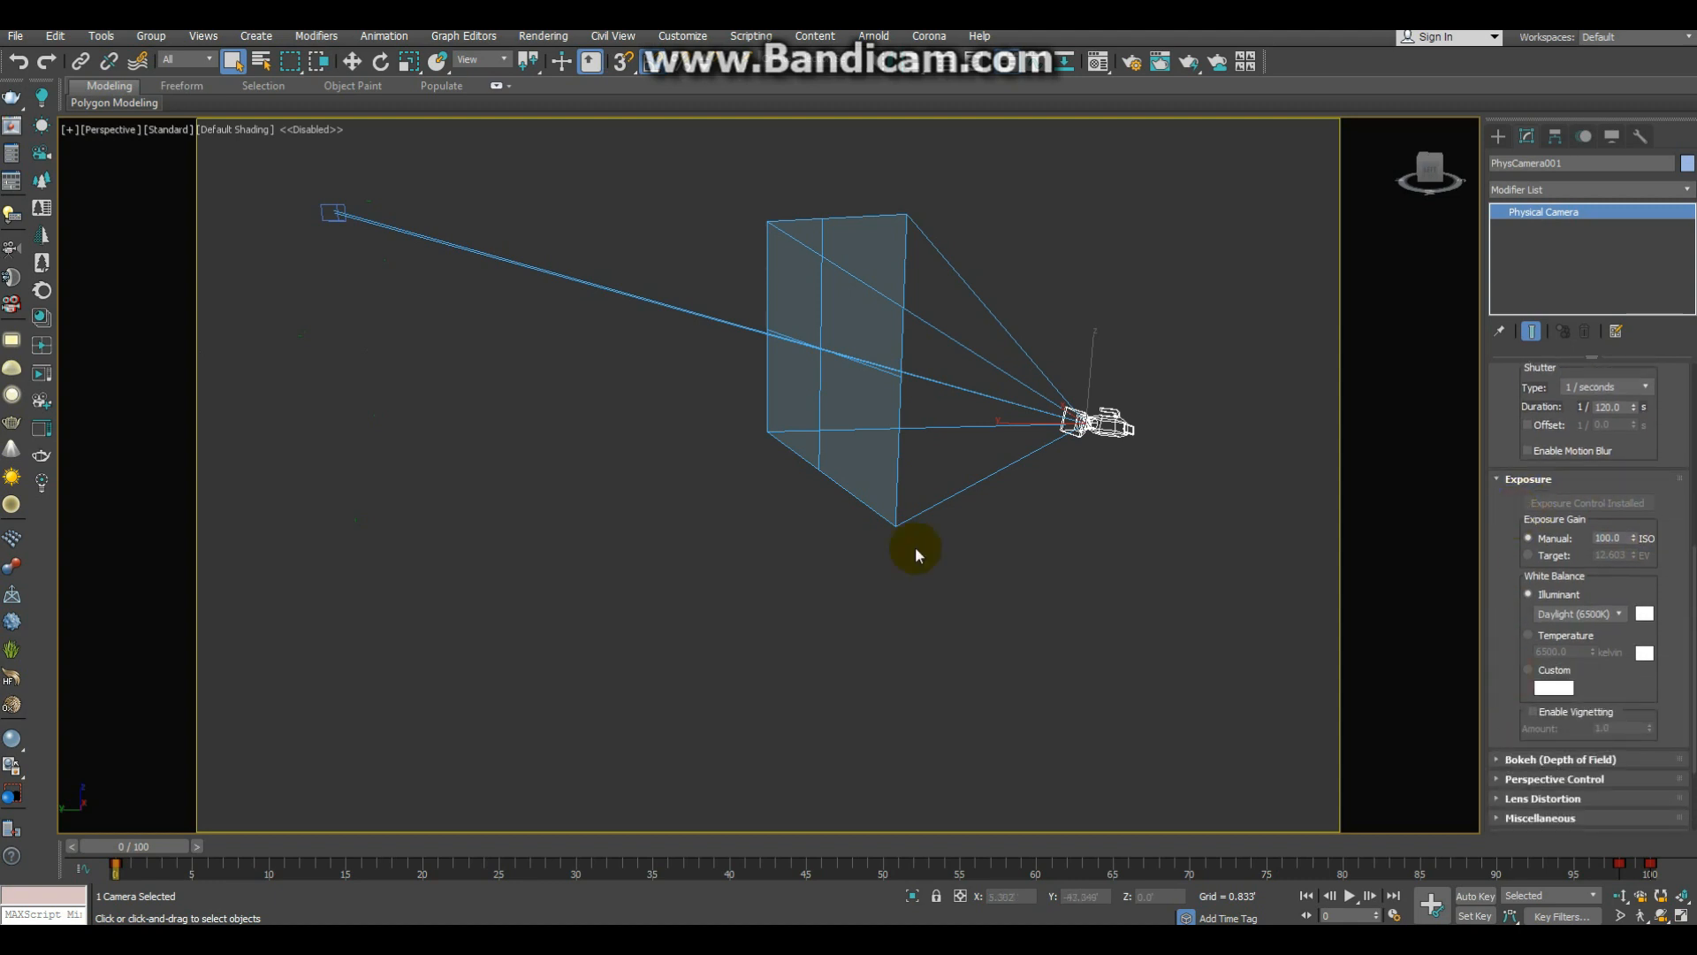
Step: Return to the physical camera's view and open its perspective control settings
key(c)
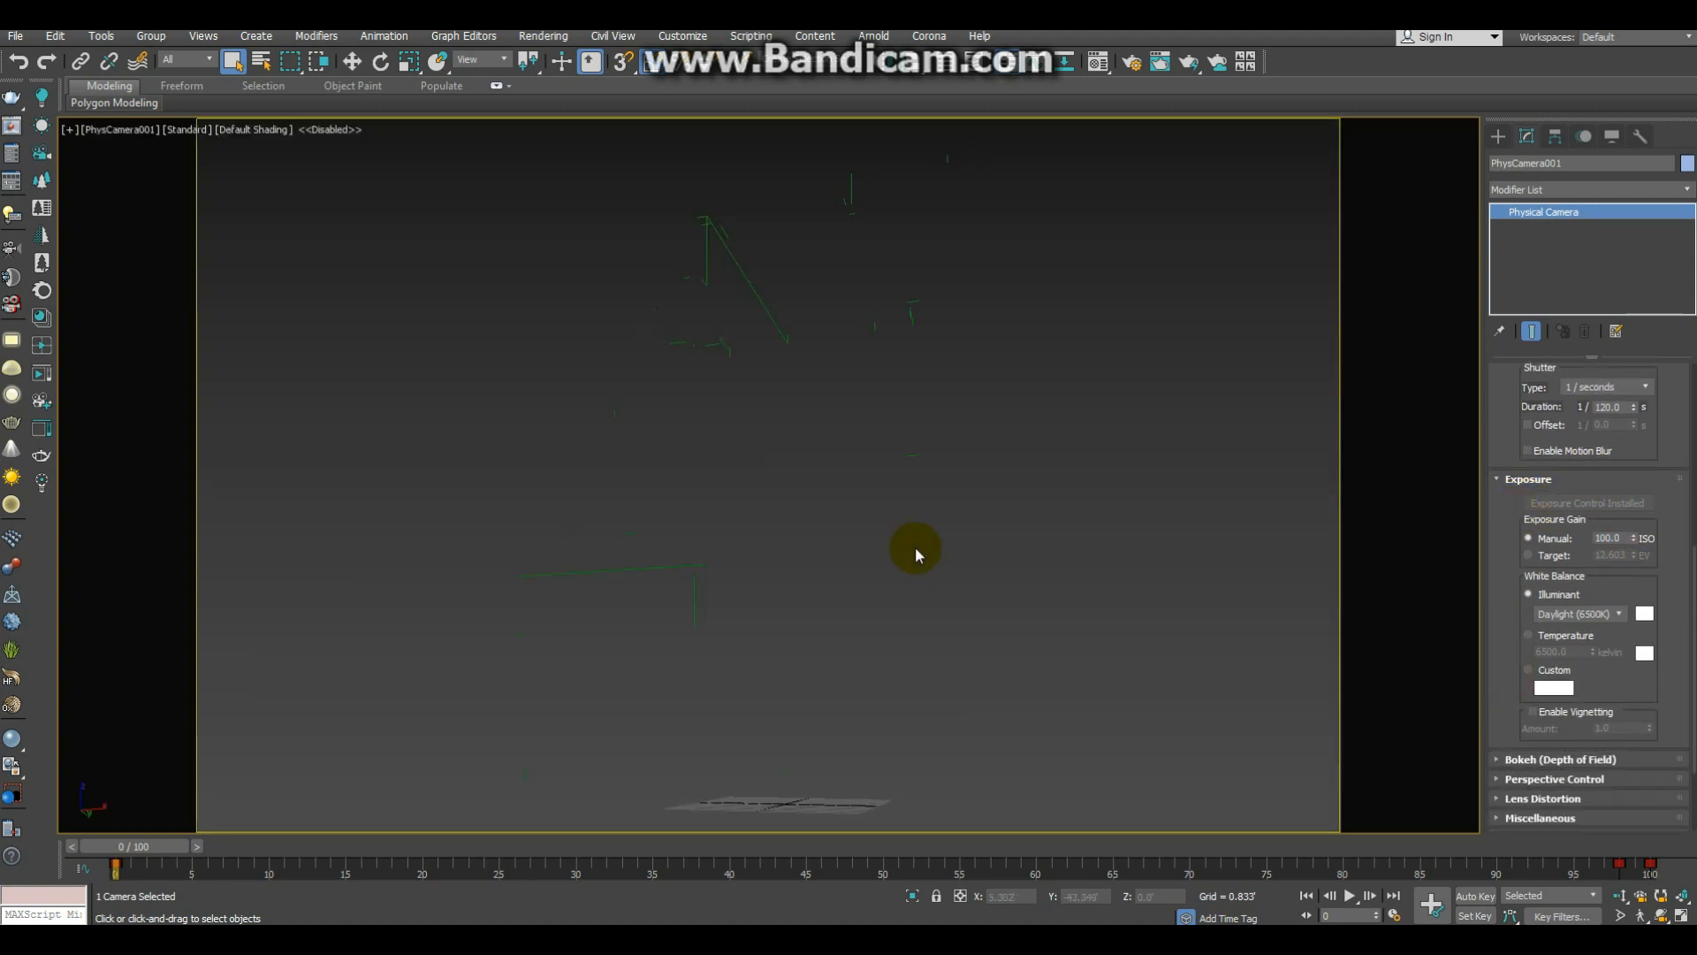
click(1525, 779)
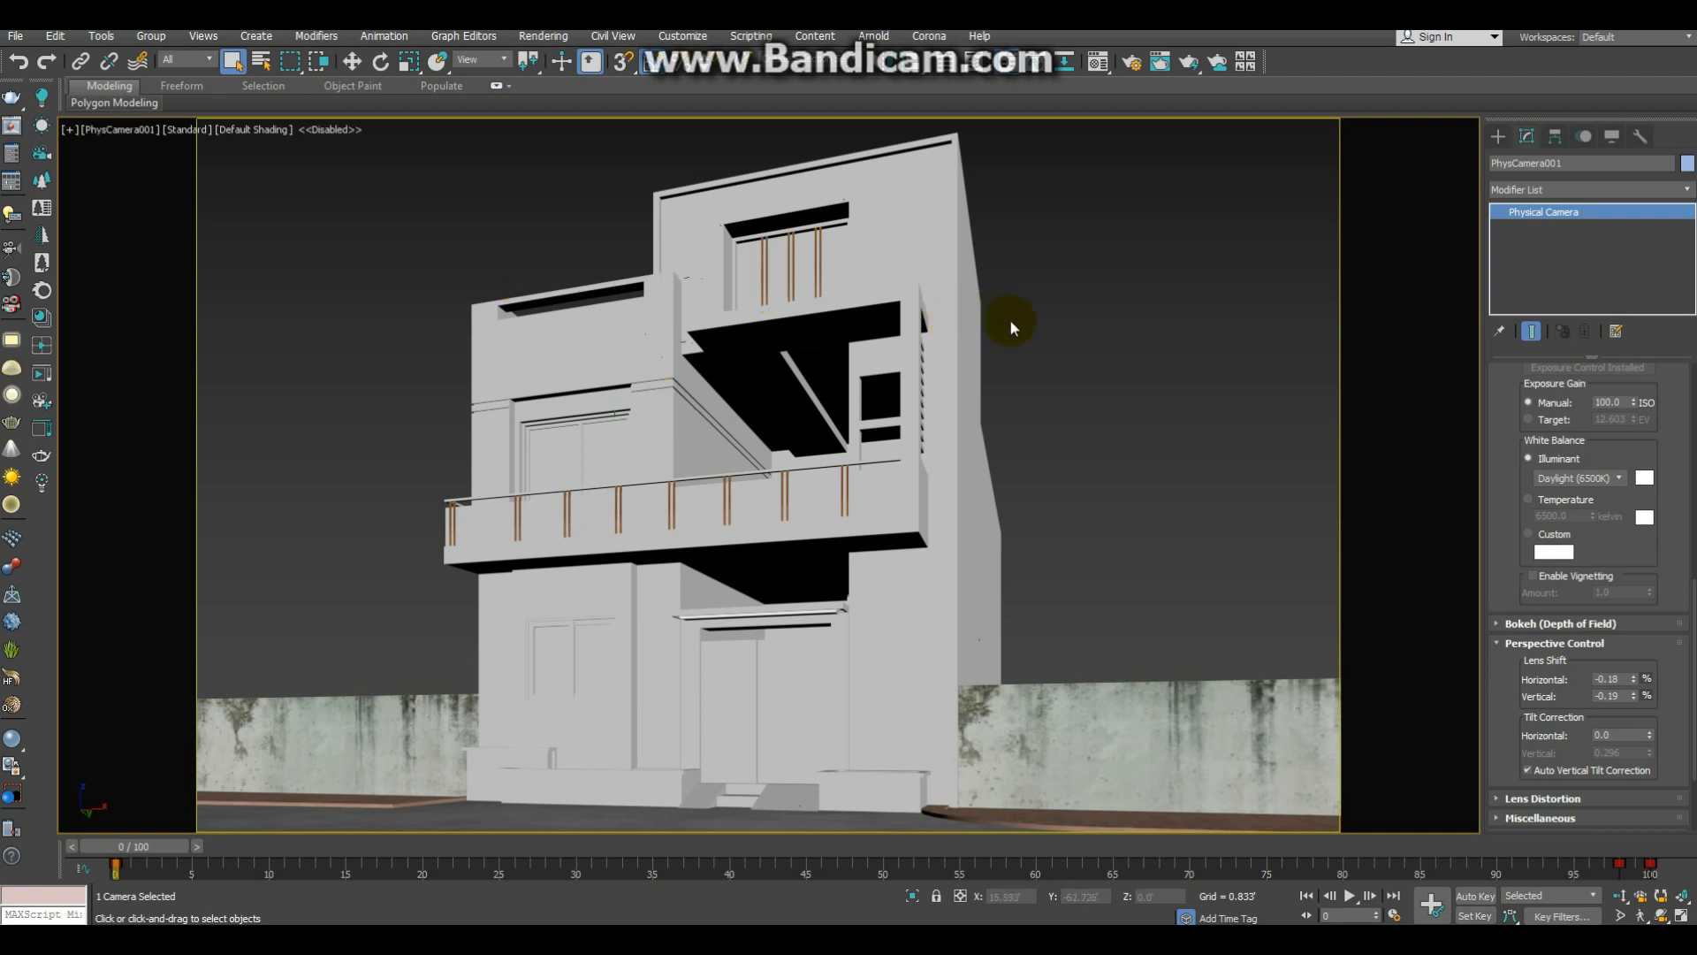
Step: Replace the CoronaSky environment map with a VRaySky map
key(8)
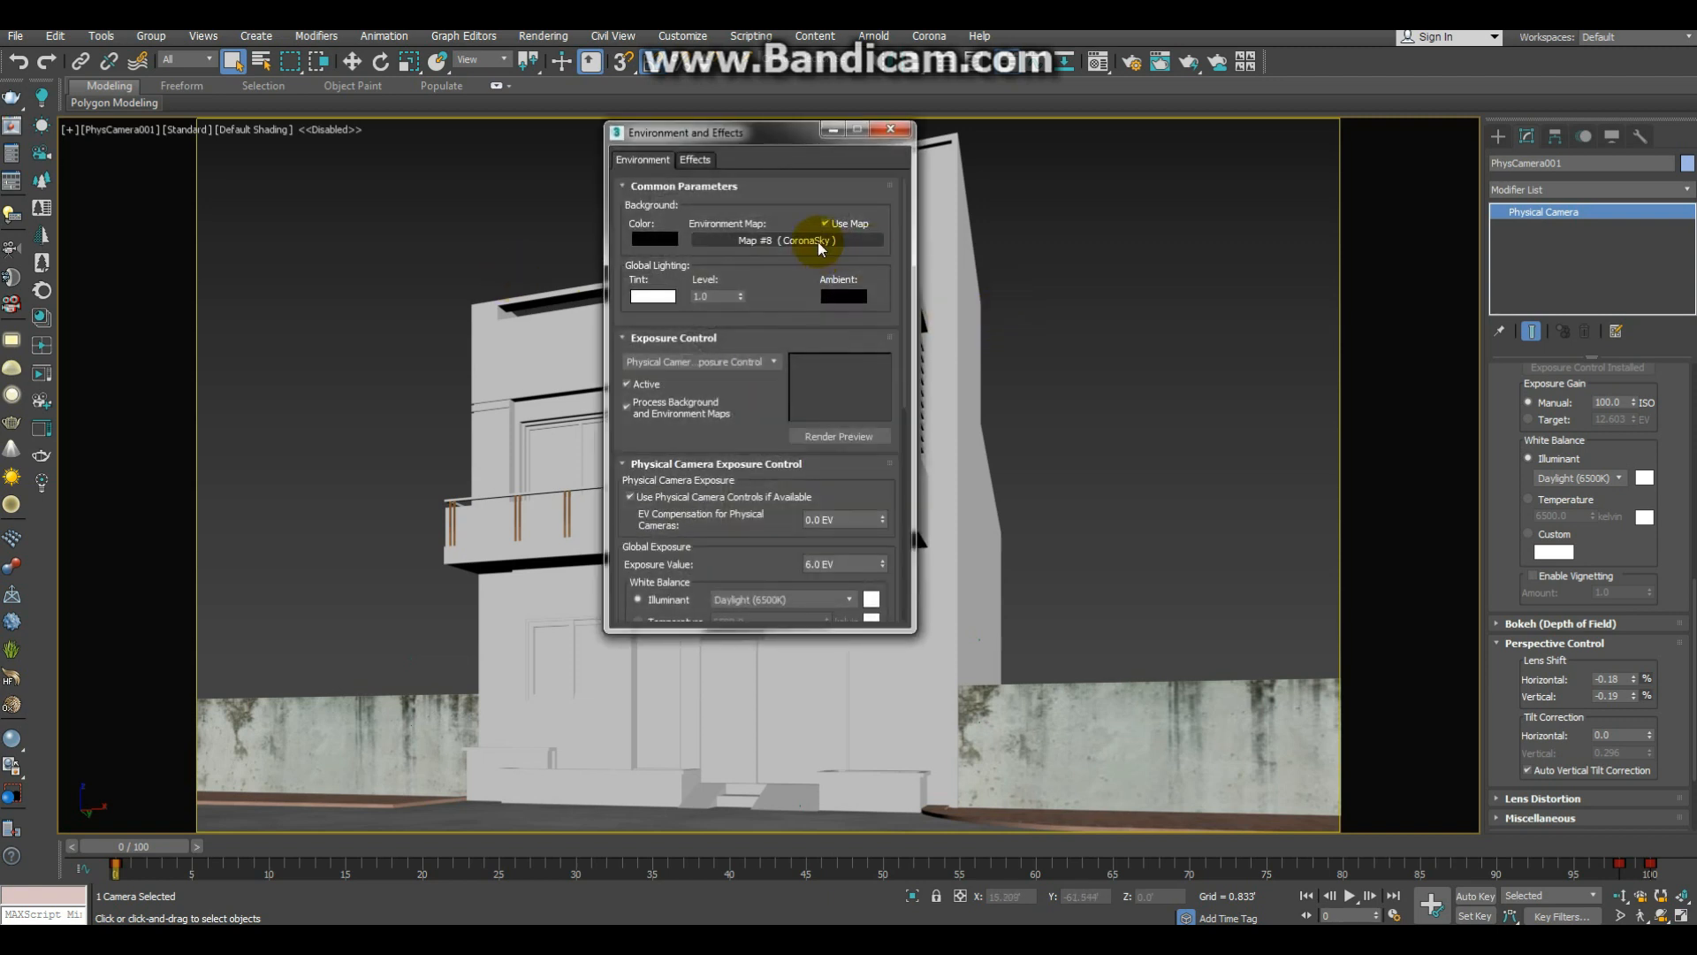
right_click(820, 245)
click(860, 290)
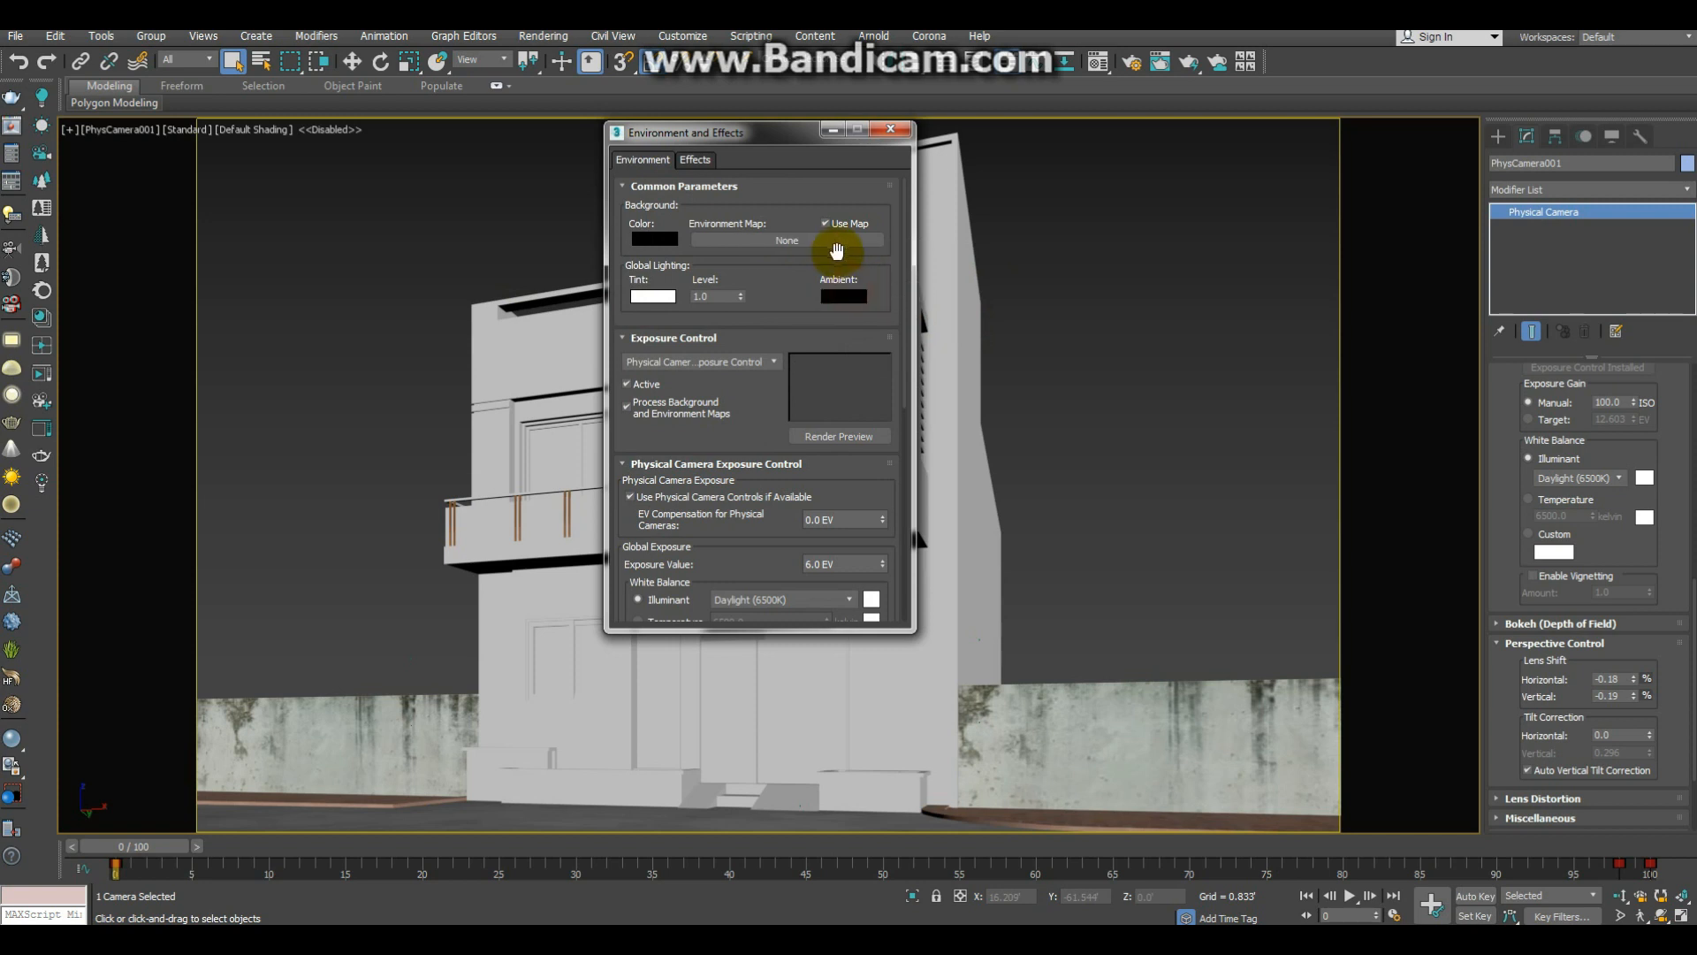
click(837, 245)
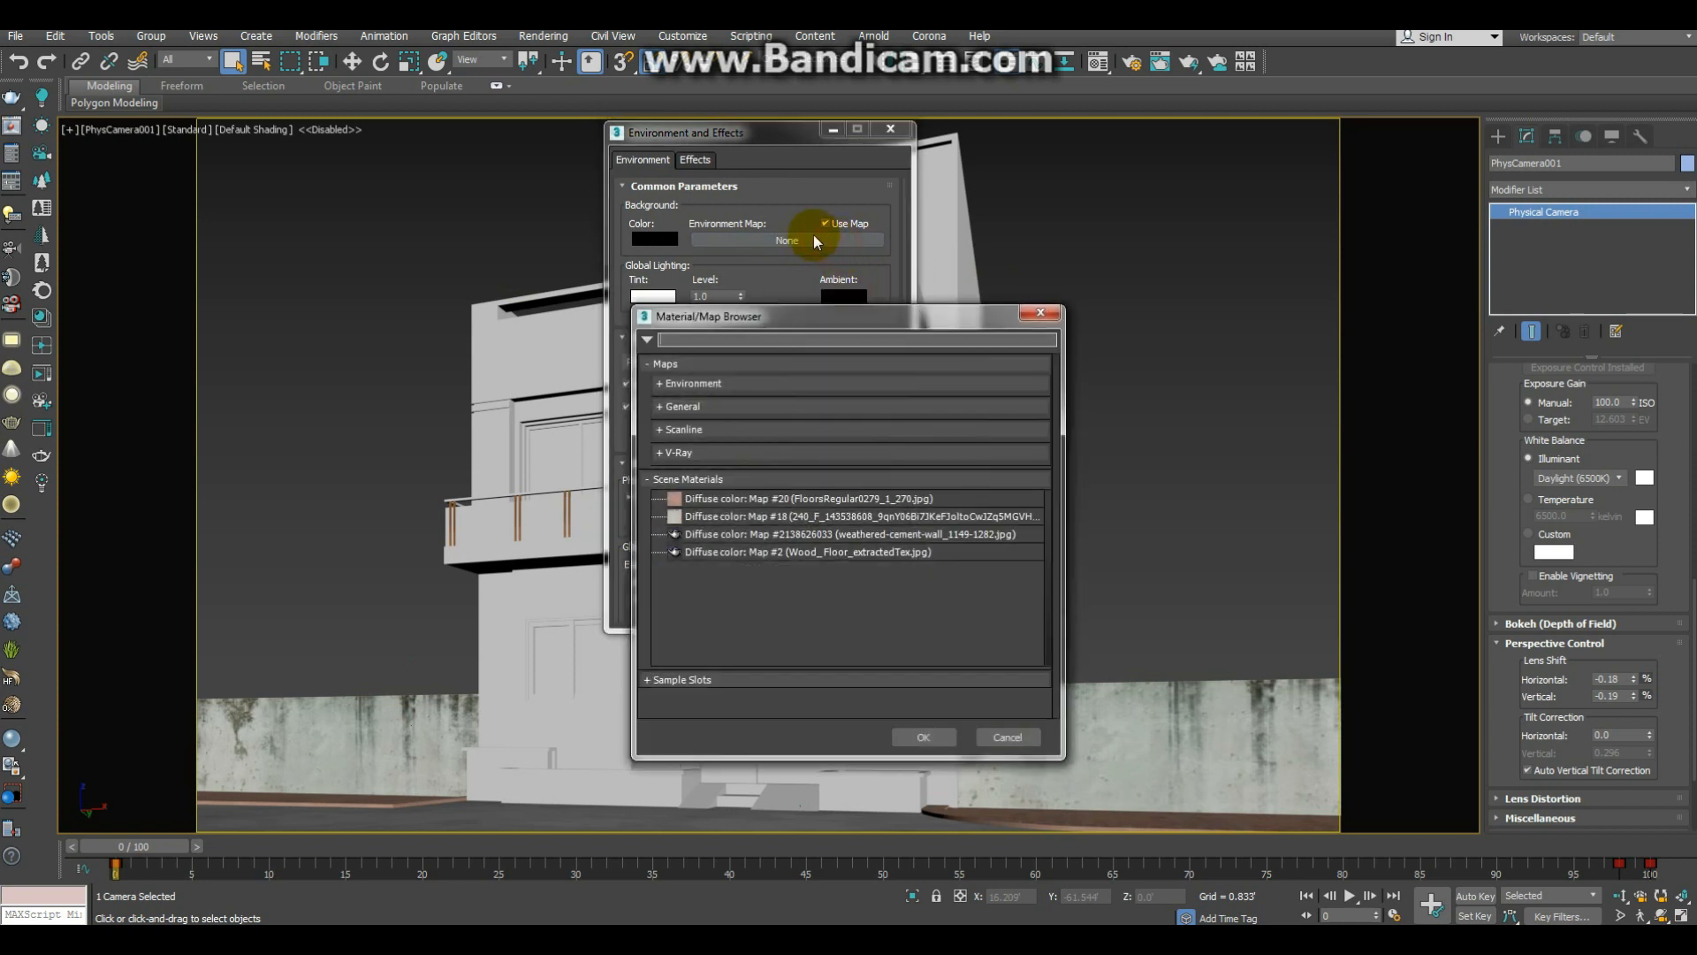
click(756, 335)
text(vray)
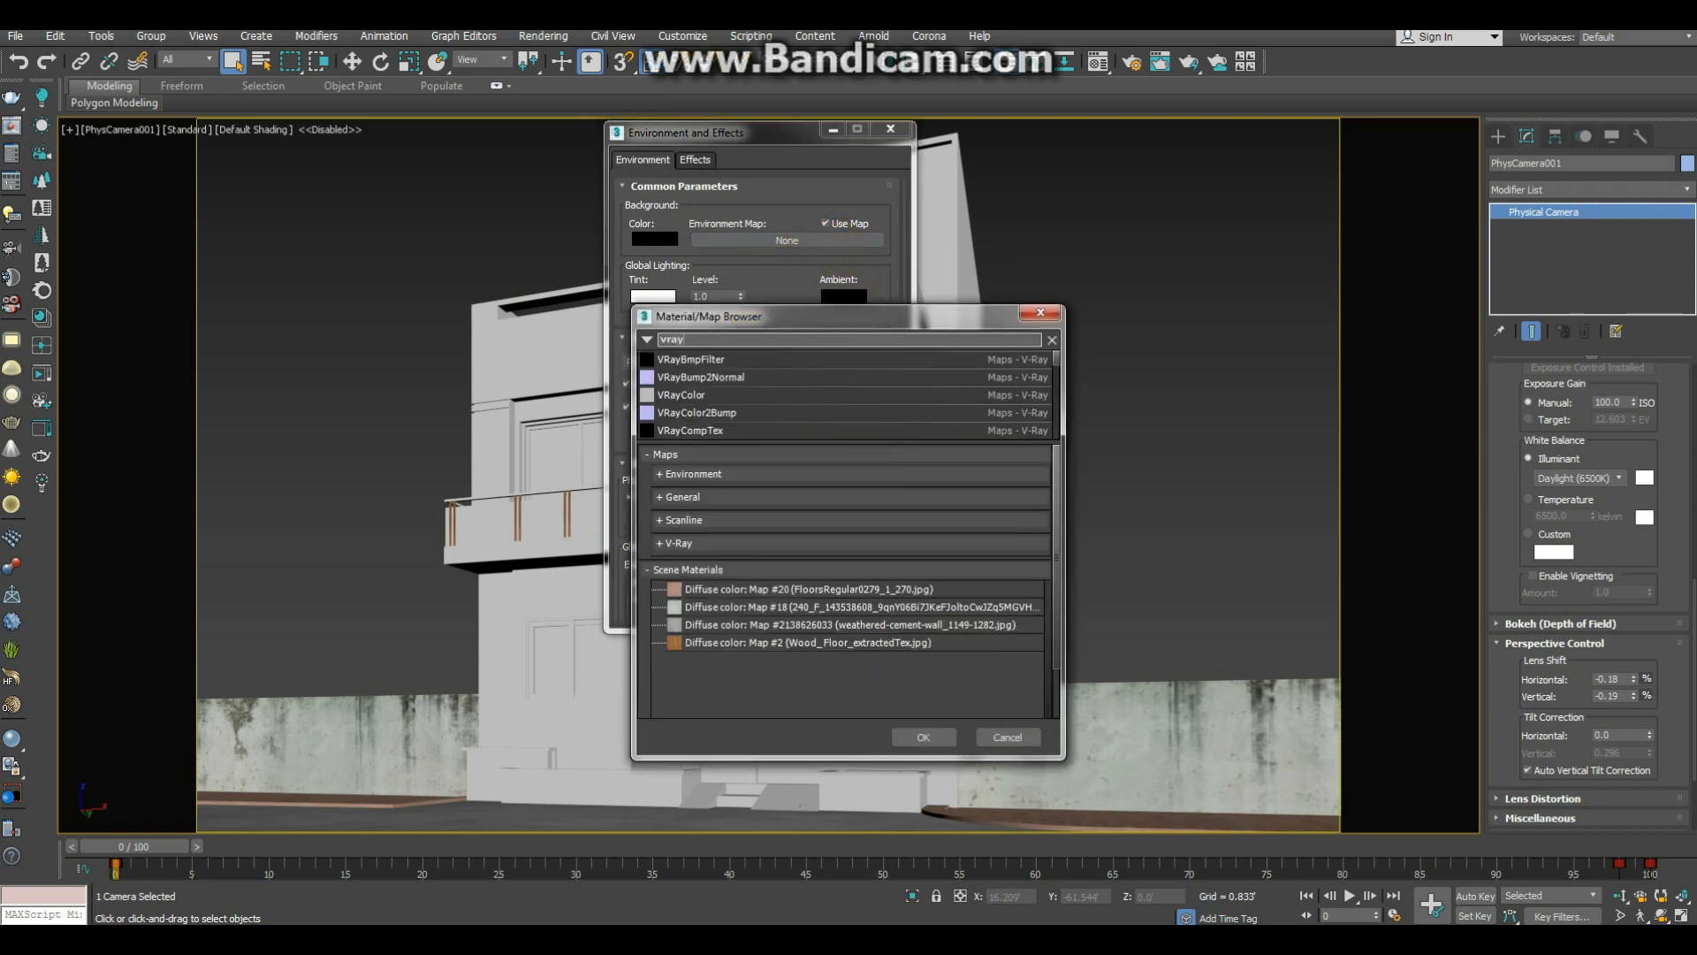
text(sky)
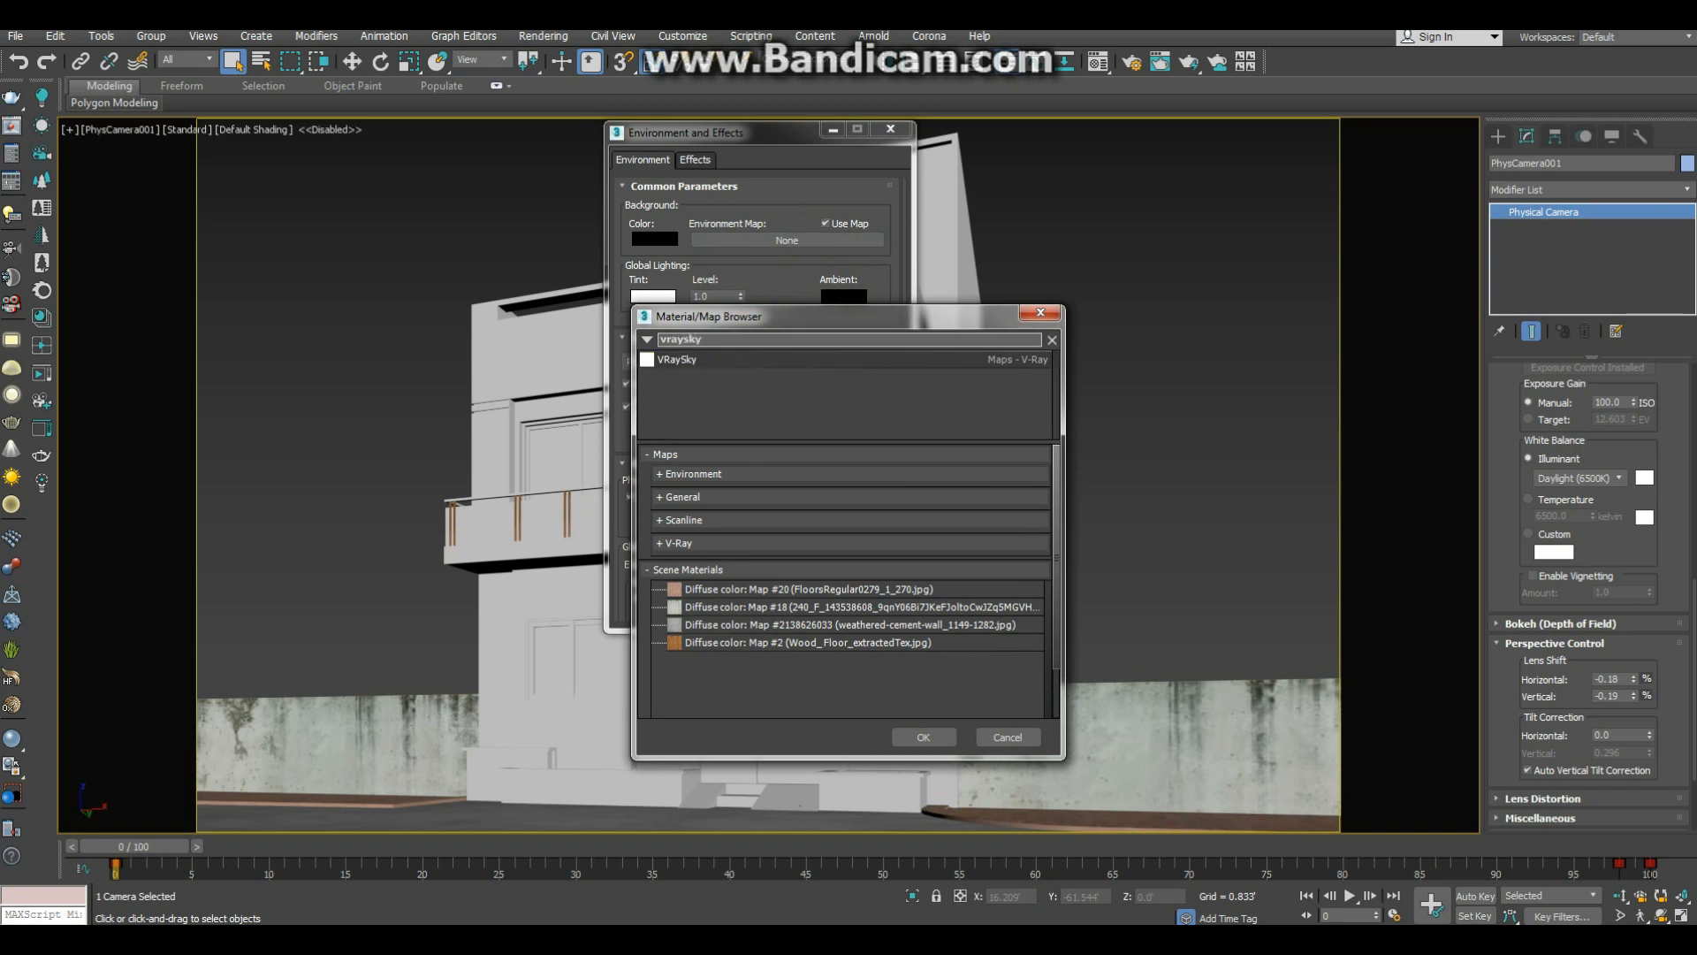
key(Return)
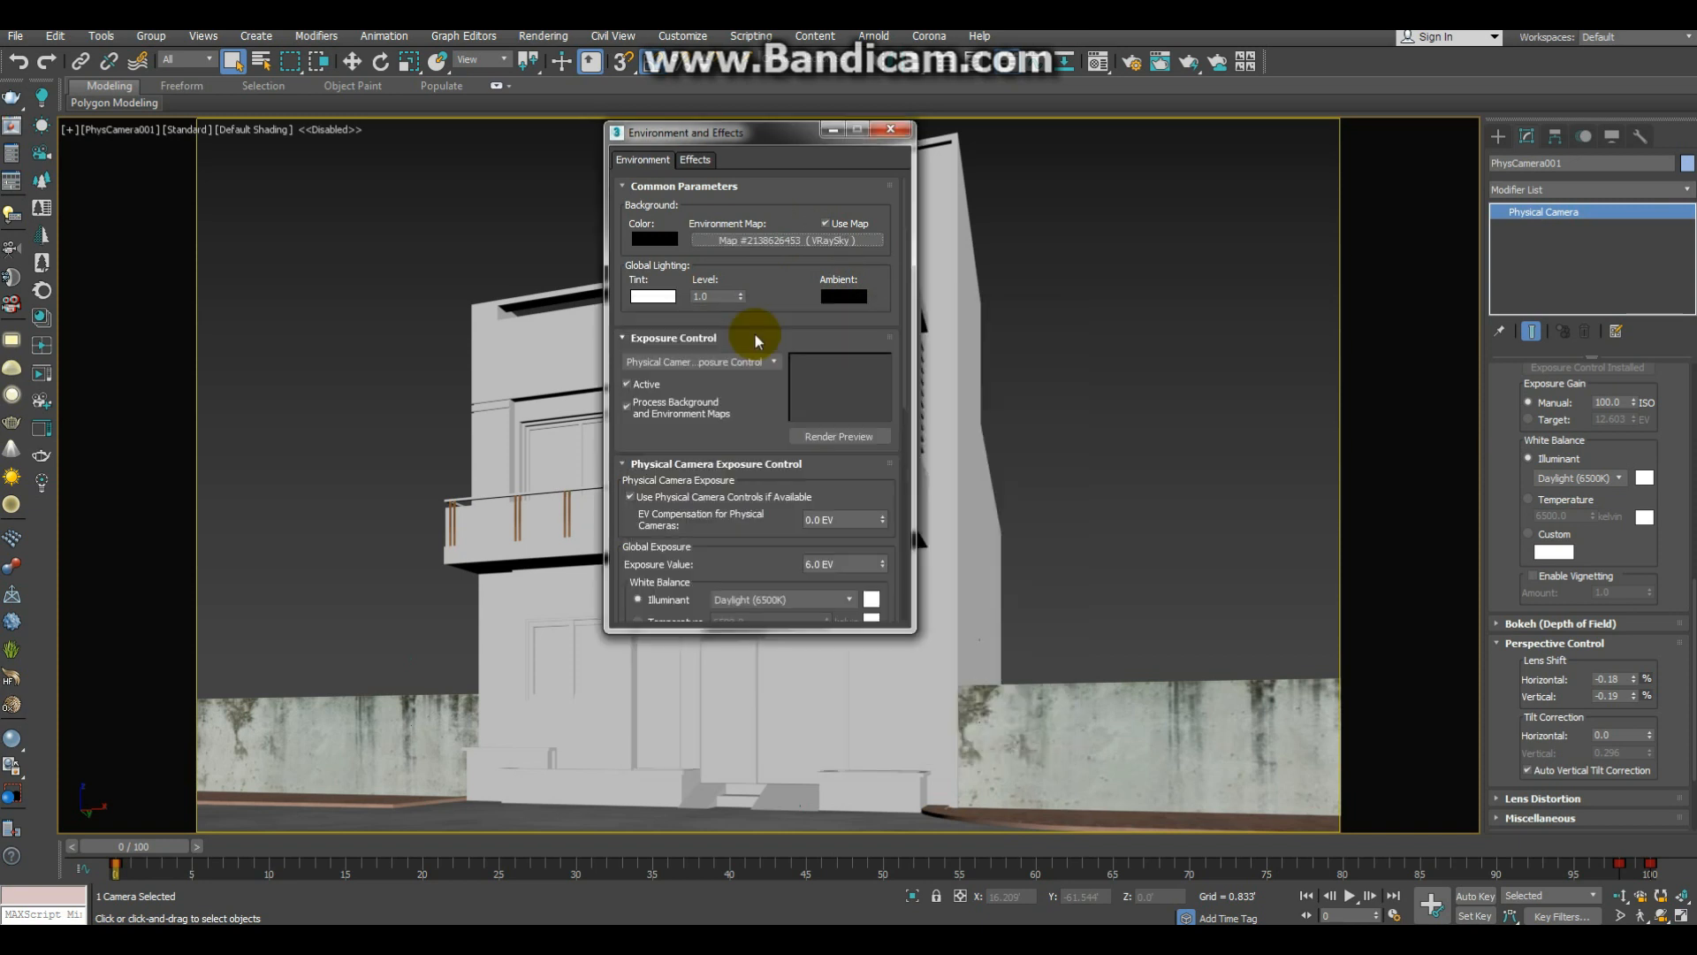
click(900, 132)
Step: Deselect the camera, test-render its view with the new sky, and close the frame buffer
click(1101, 259)
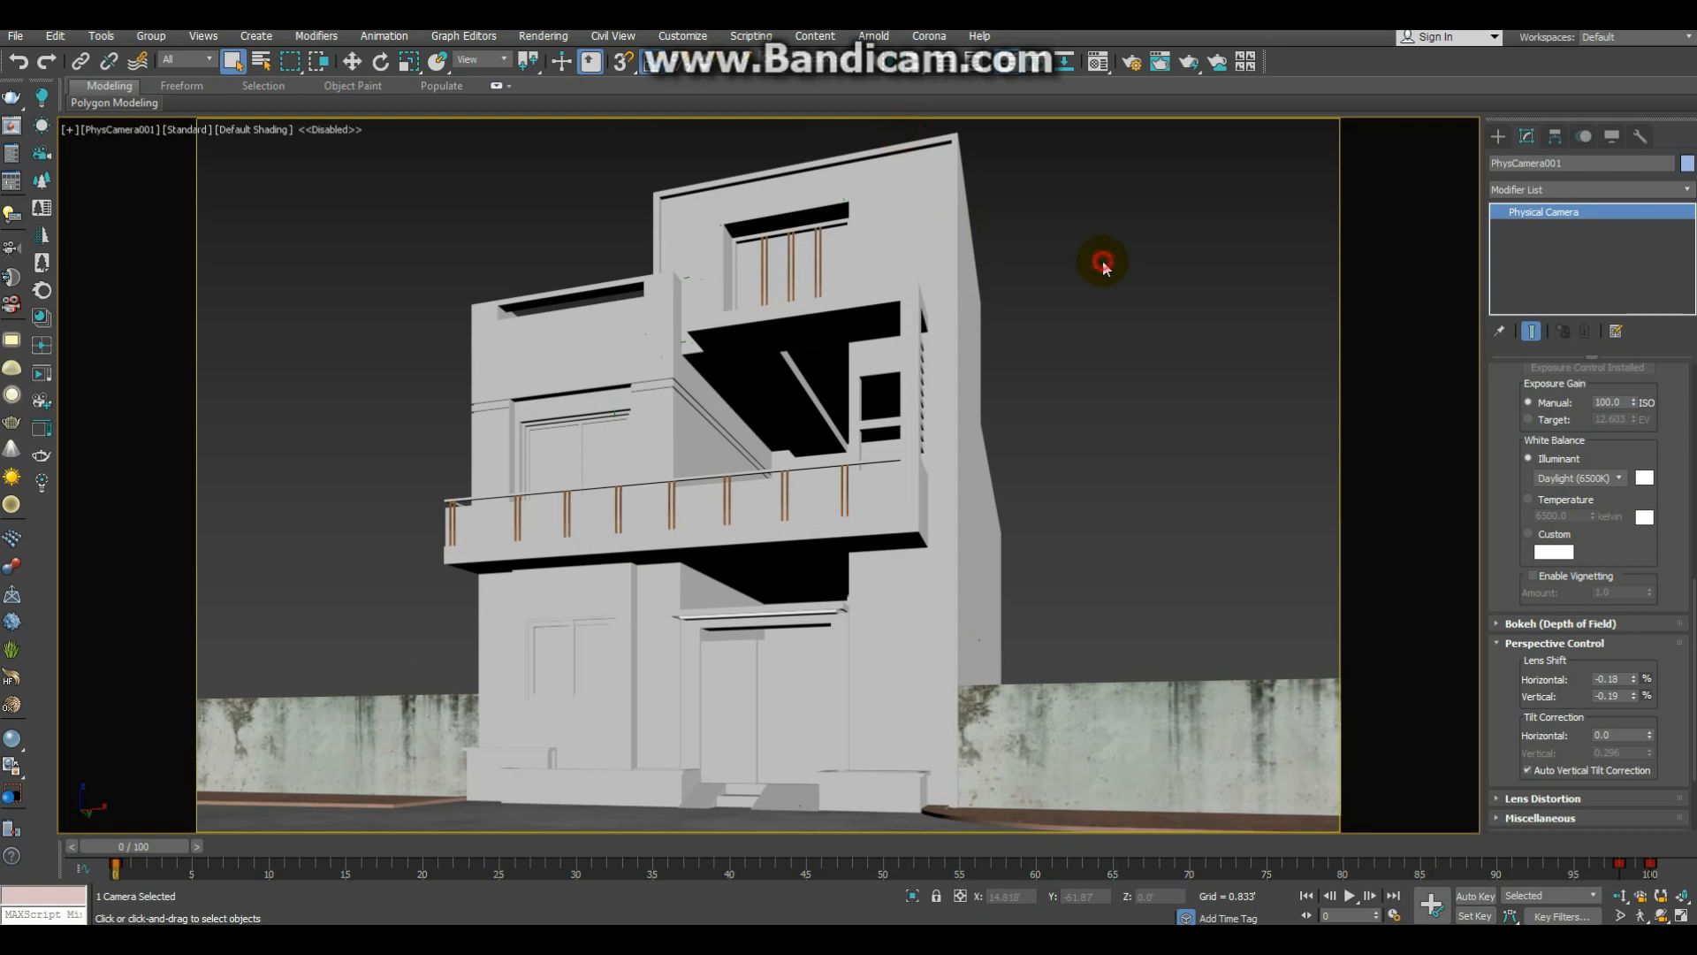
key(shift+q)
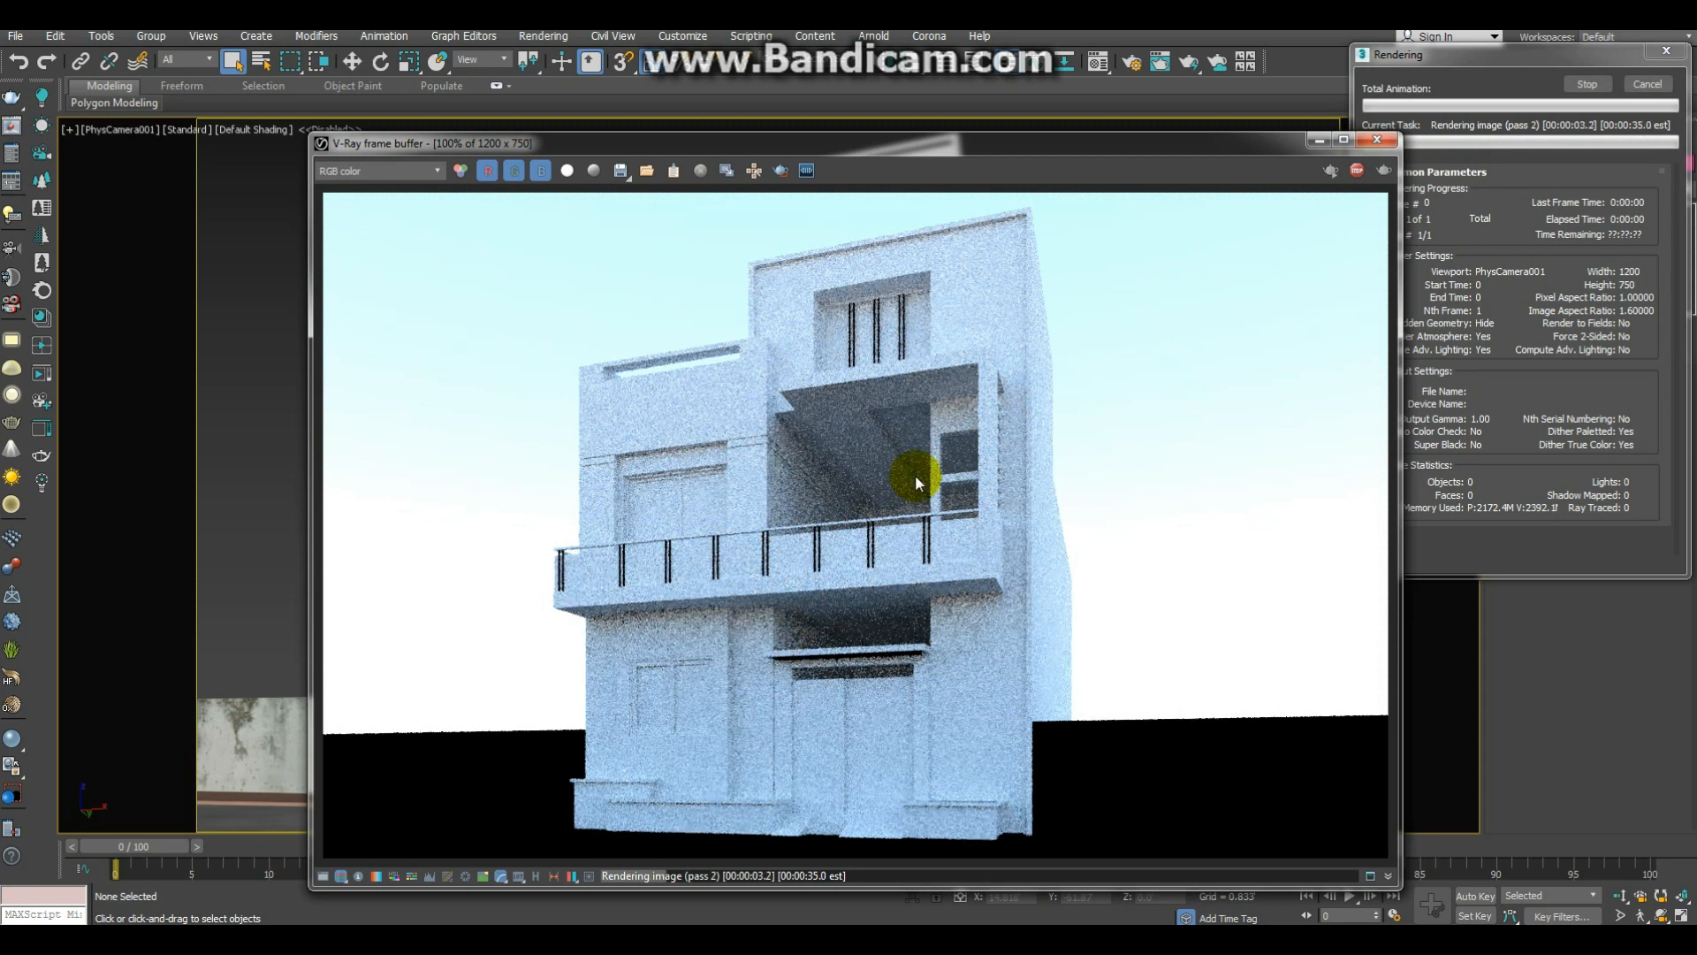
click(1373, 141)
Step: In the perspective view, sample the concrete ground's material into the third sample slot and copy its diffuse map
click(1095, 716)
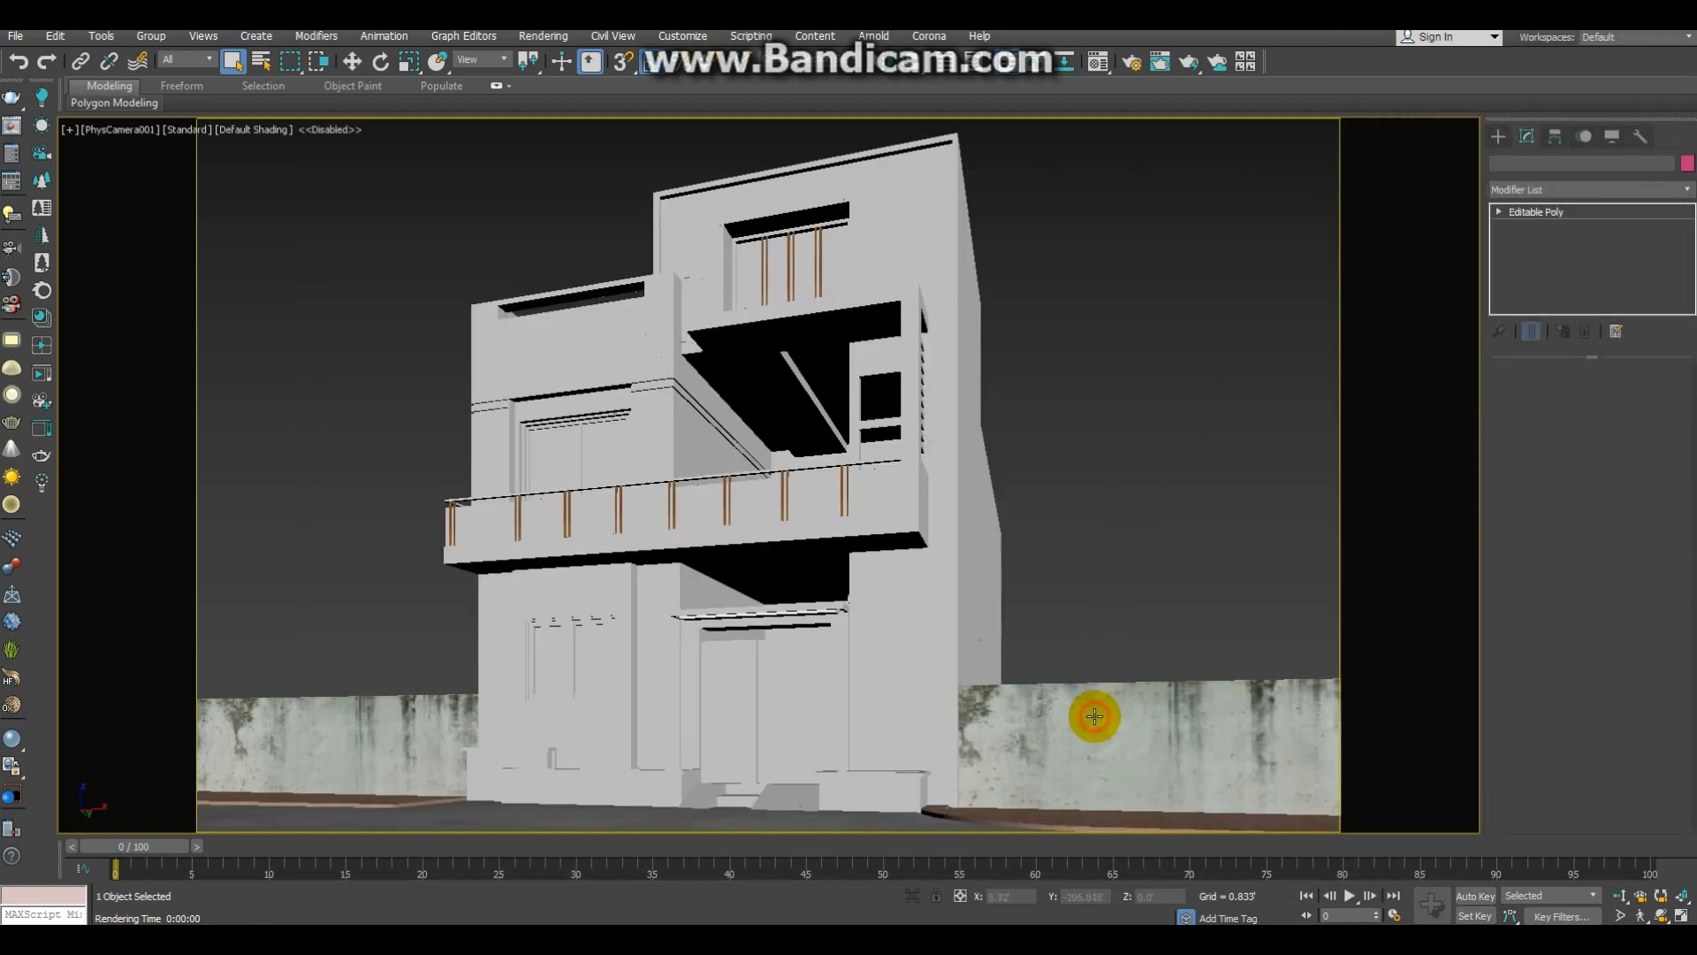
key(p)
alt+middle_drag(826, 495, 775, 541)
scroll(595, 532, down, 2)
alt+middle_drag(594, 533, 813, 446)
key(m)
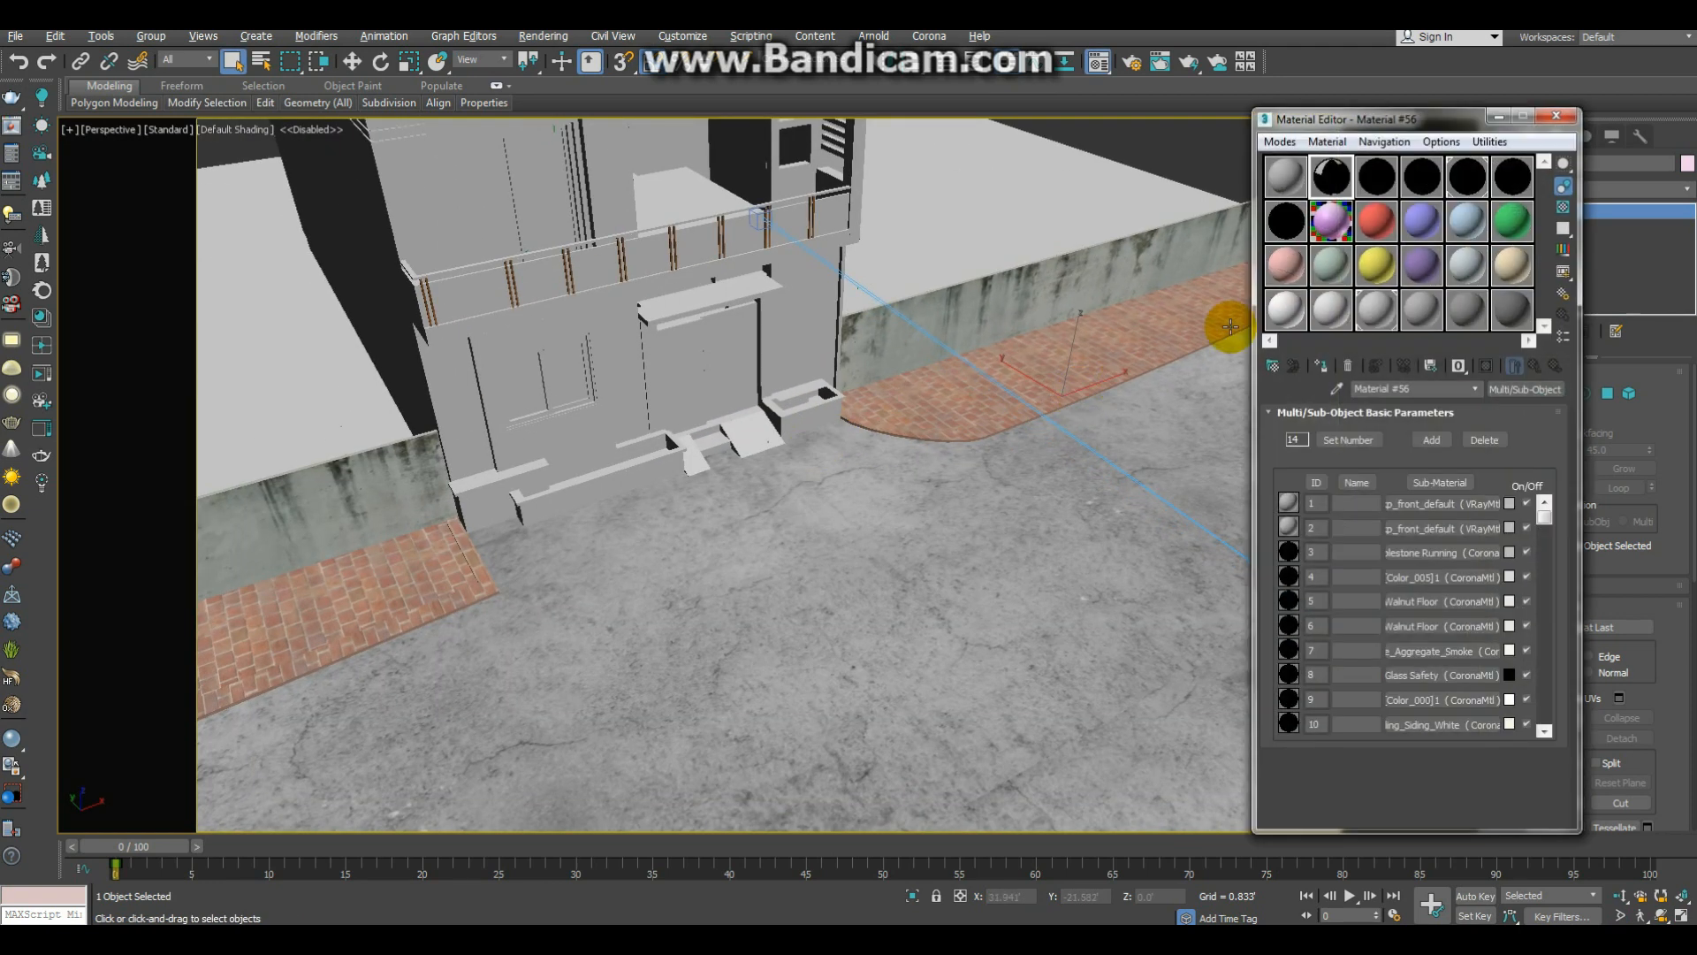
drag(1376, 190, 1093, 502)
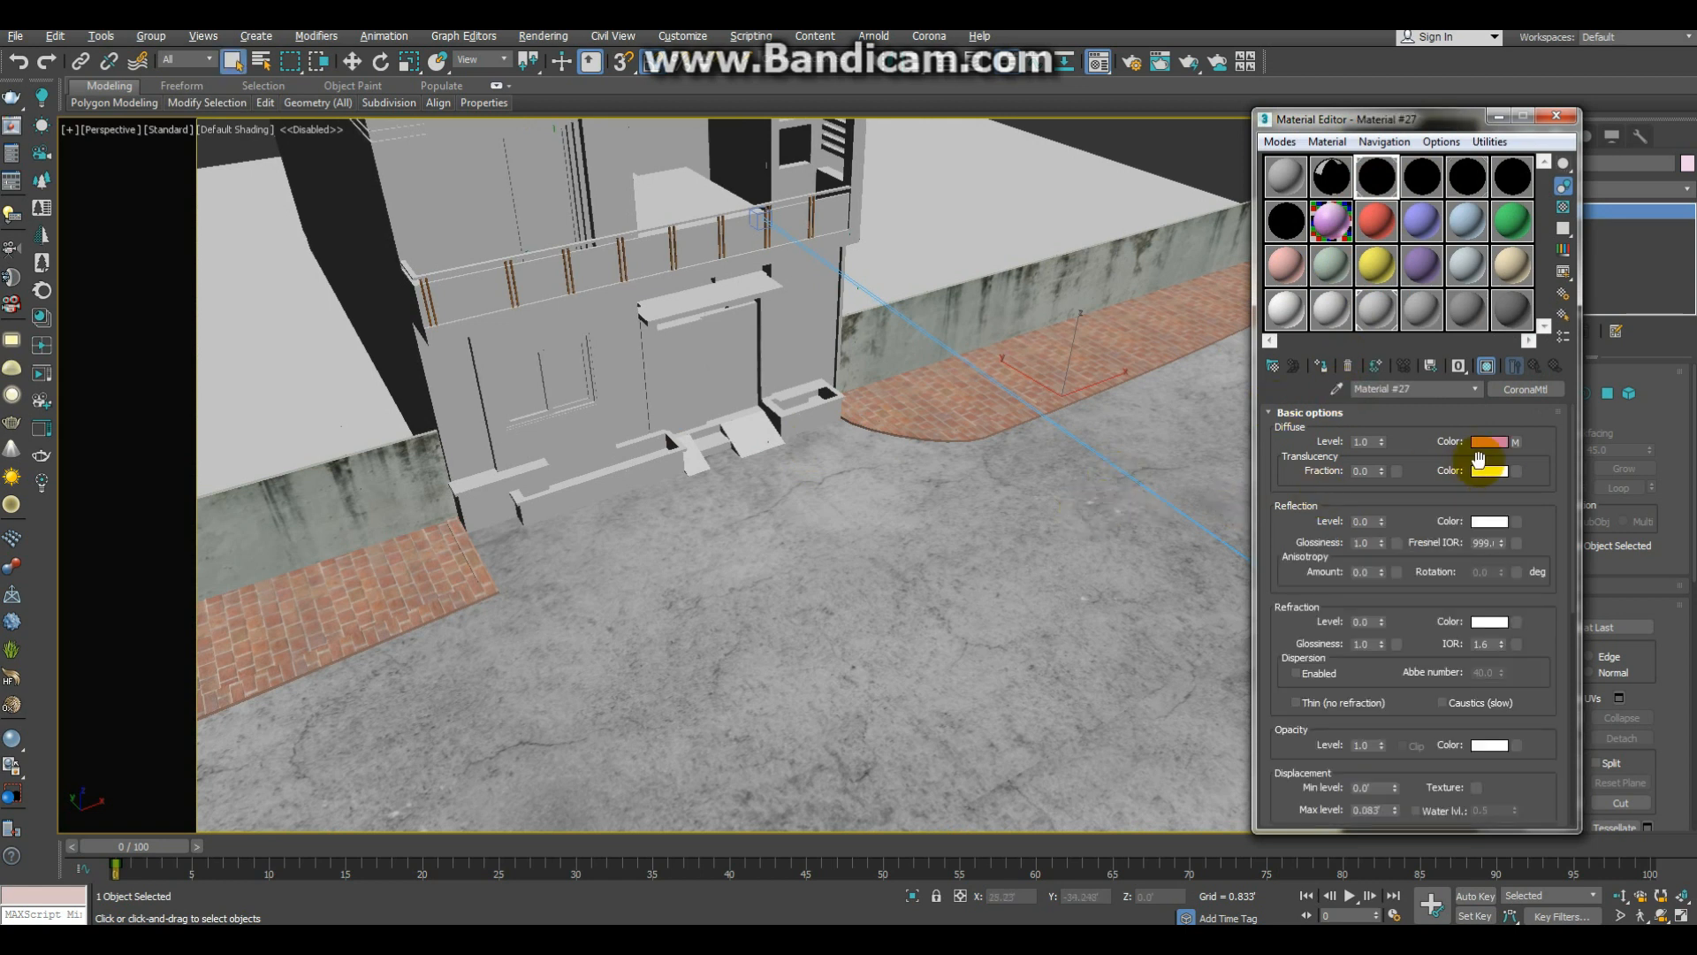
right_click(1514, 442)
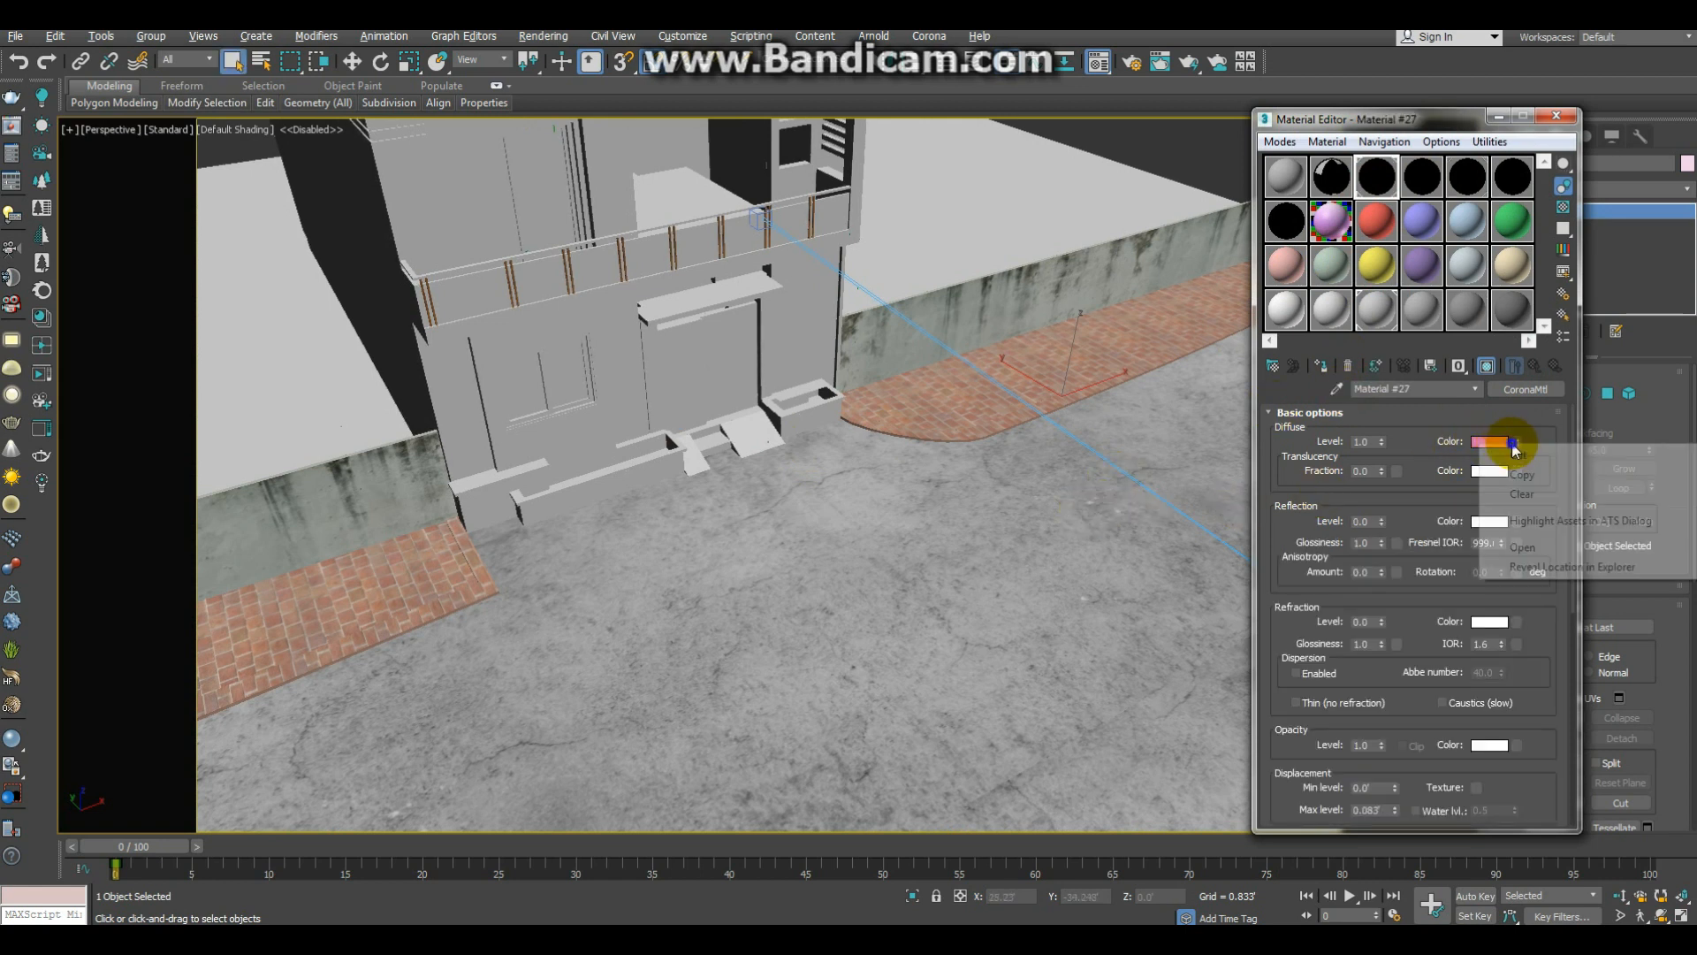
click(1524, 477)
Step: Change the ground's material to VRayMtl, paste the diffuse map as a copy, and show it in the viewport
click(1526, 389)
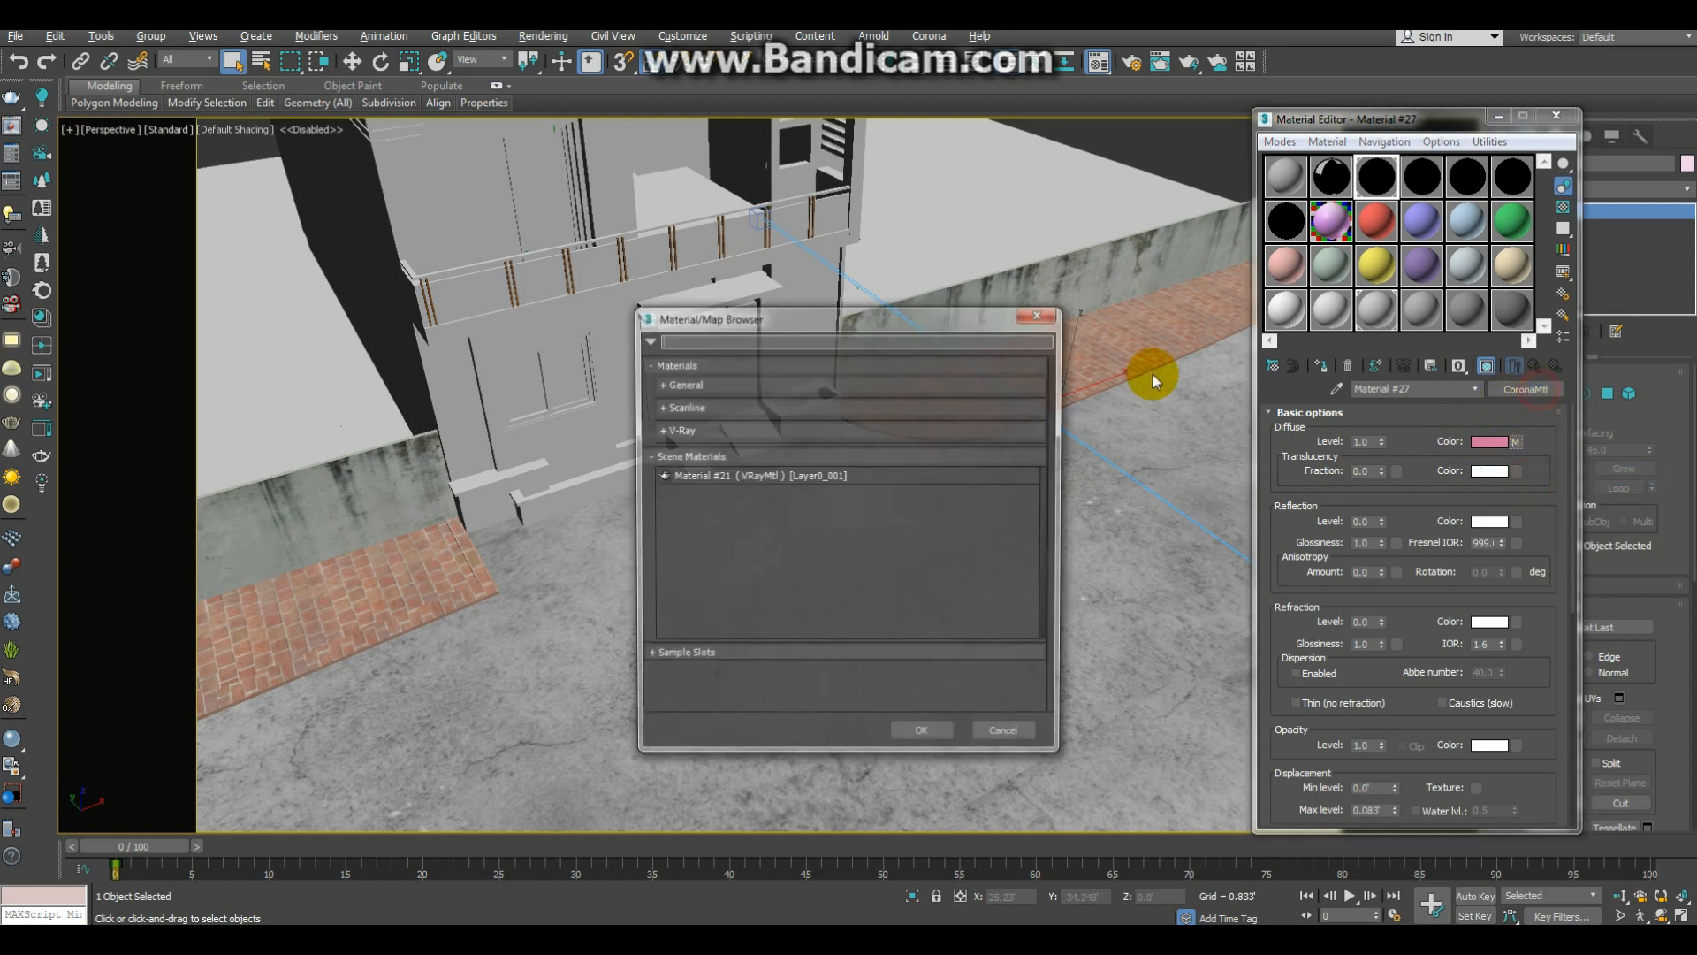
click(825, 334)
text(vra)
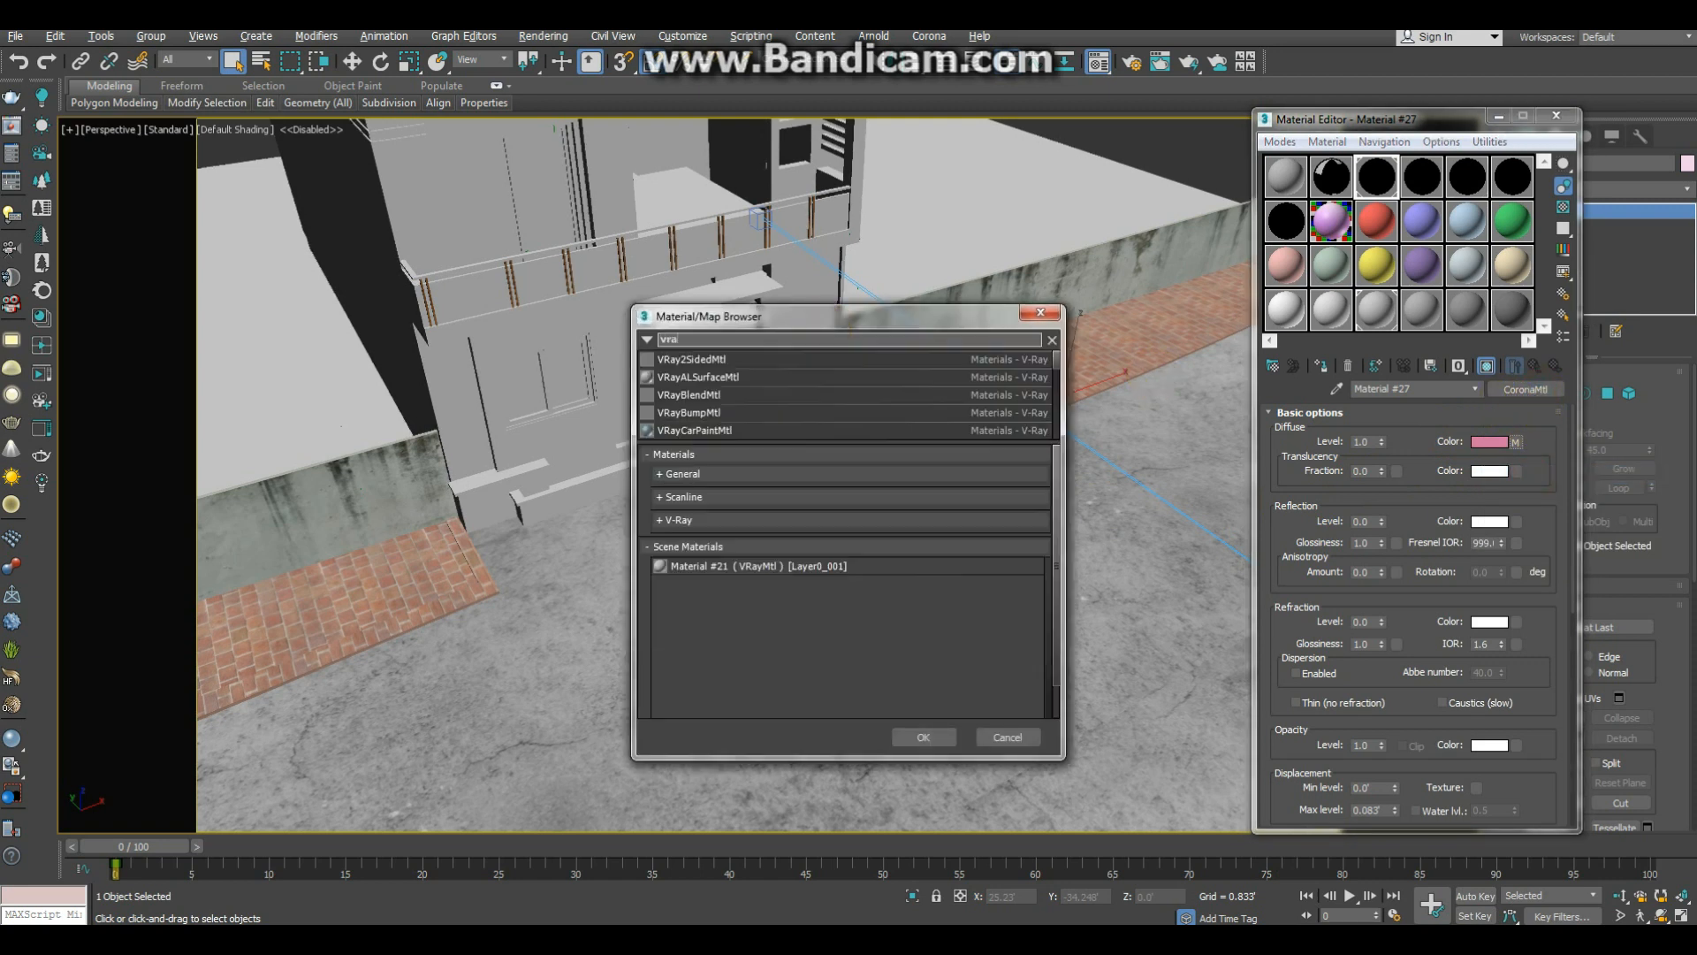
text(ymtl)
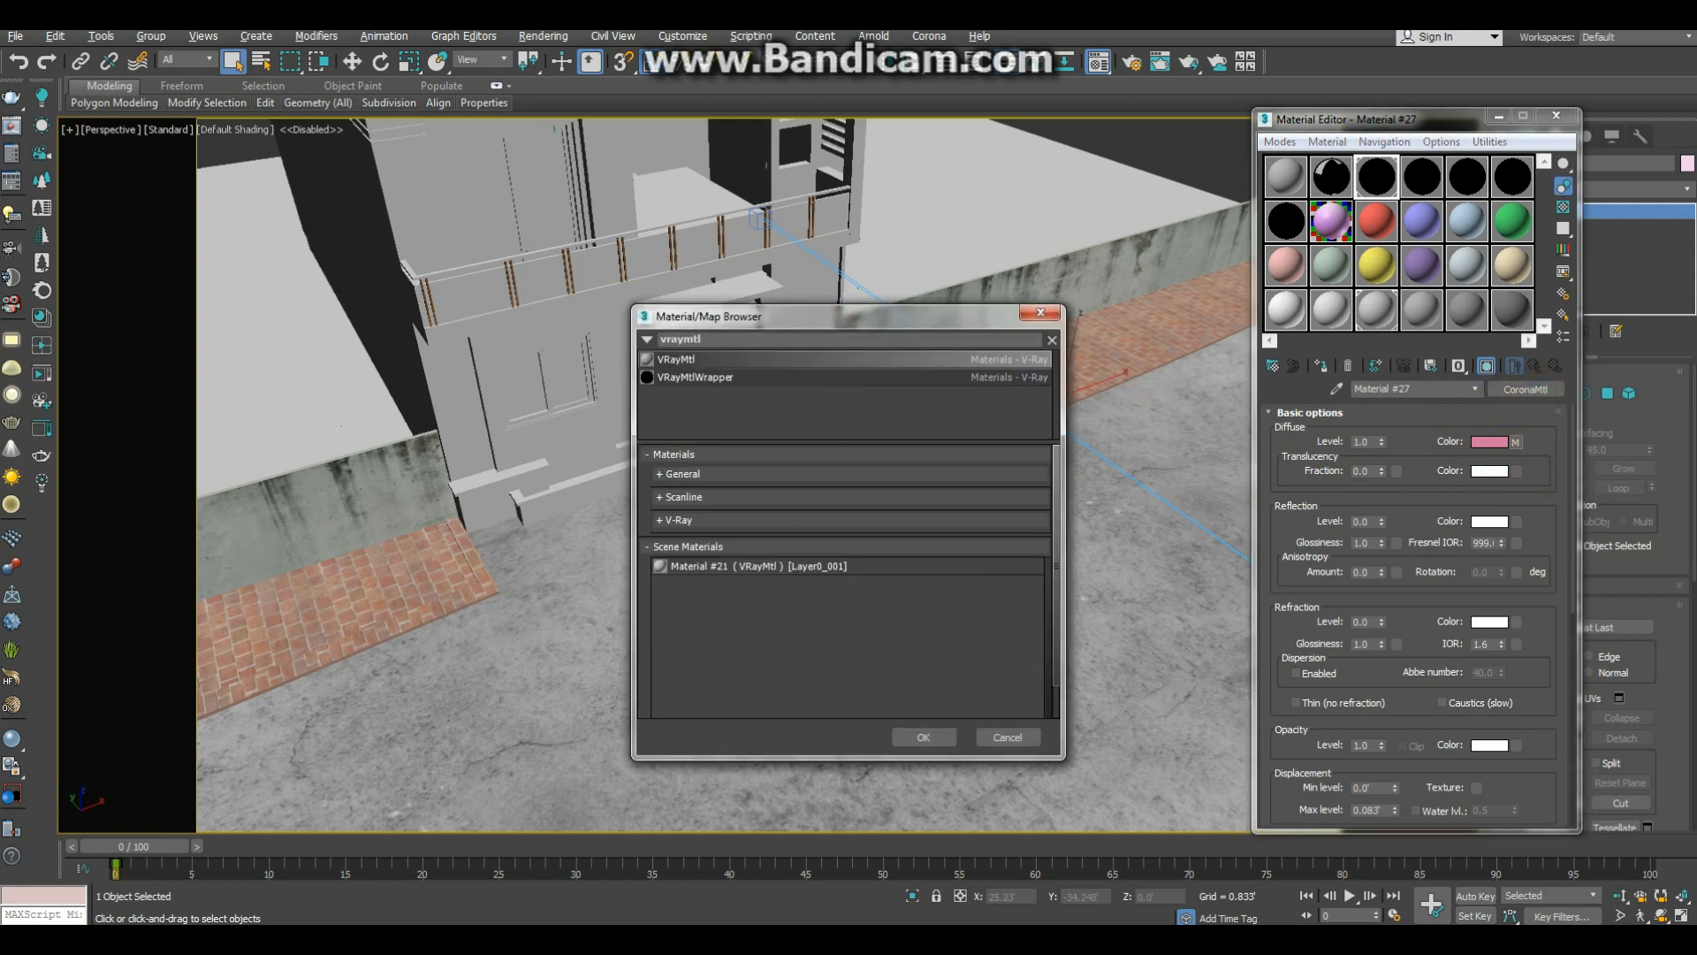
key(Return)
right_click(1400, 432)
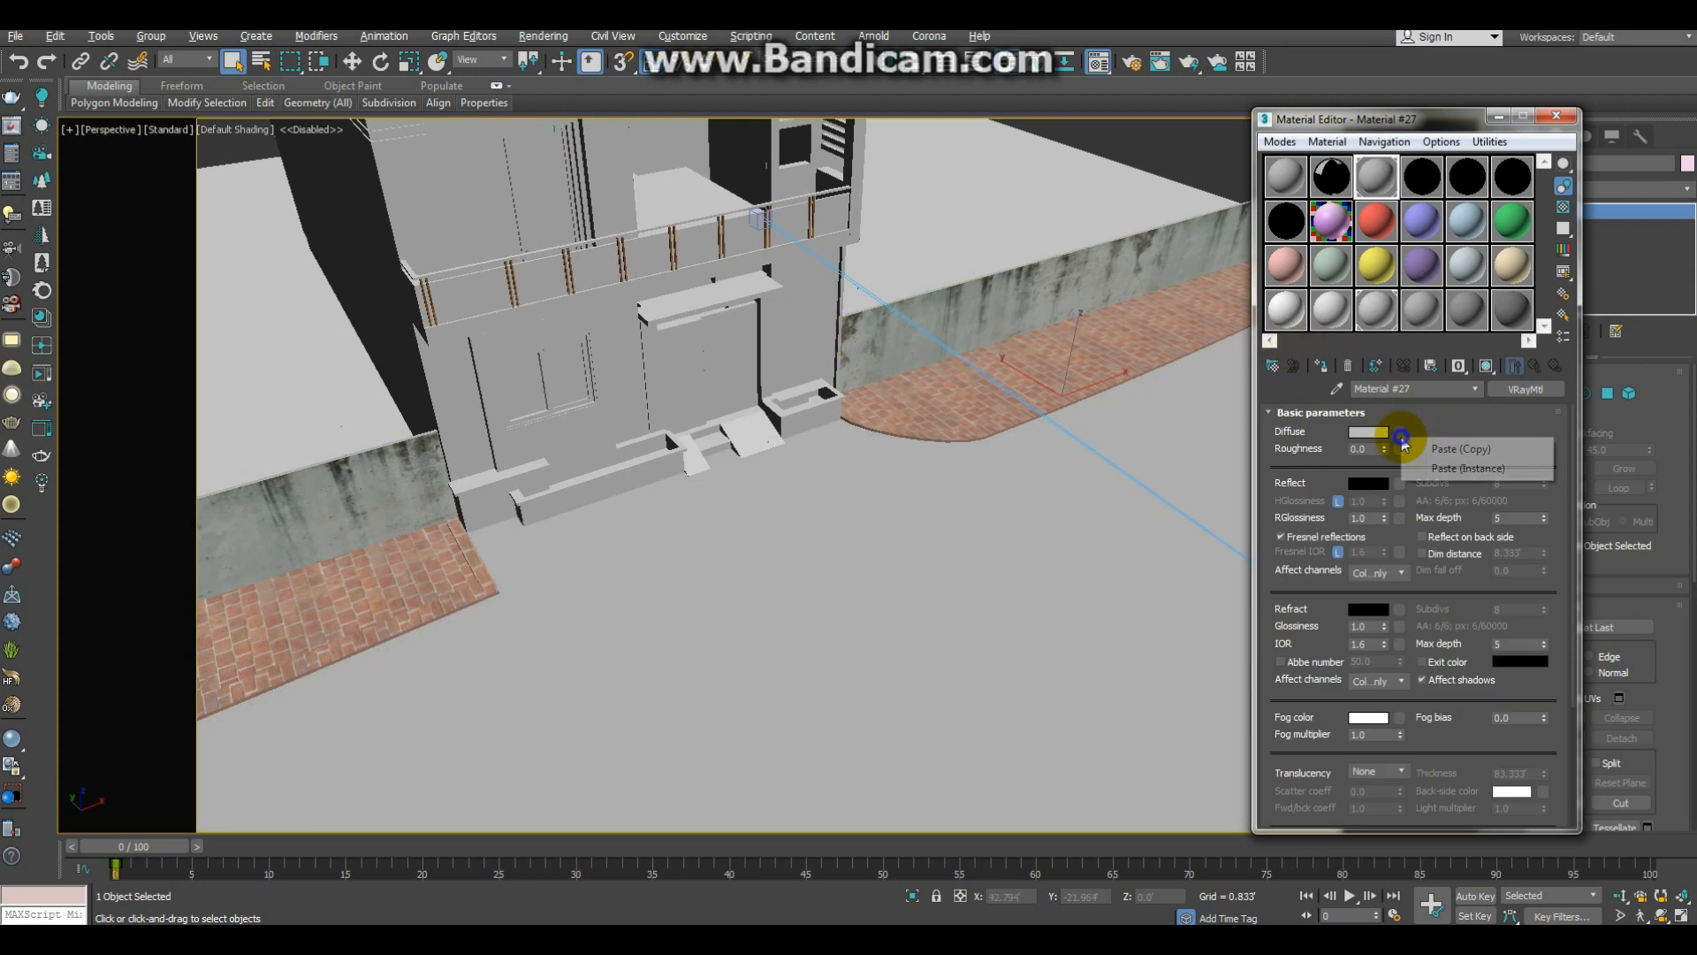
click(1424, 455)
click(1488, 368)
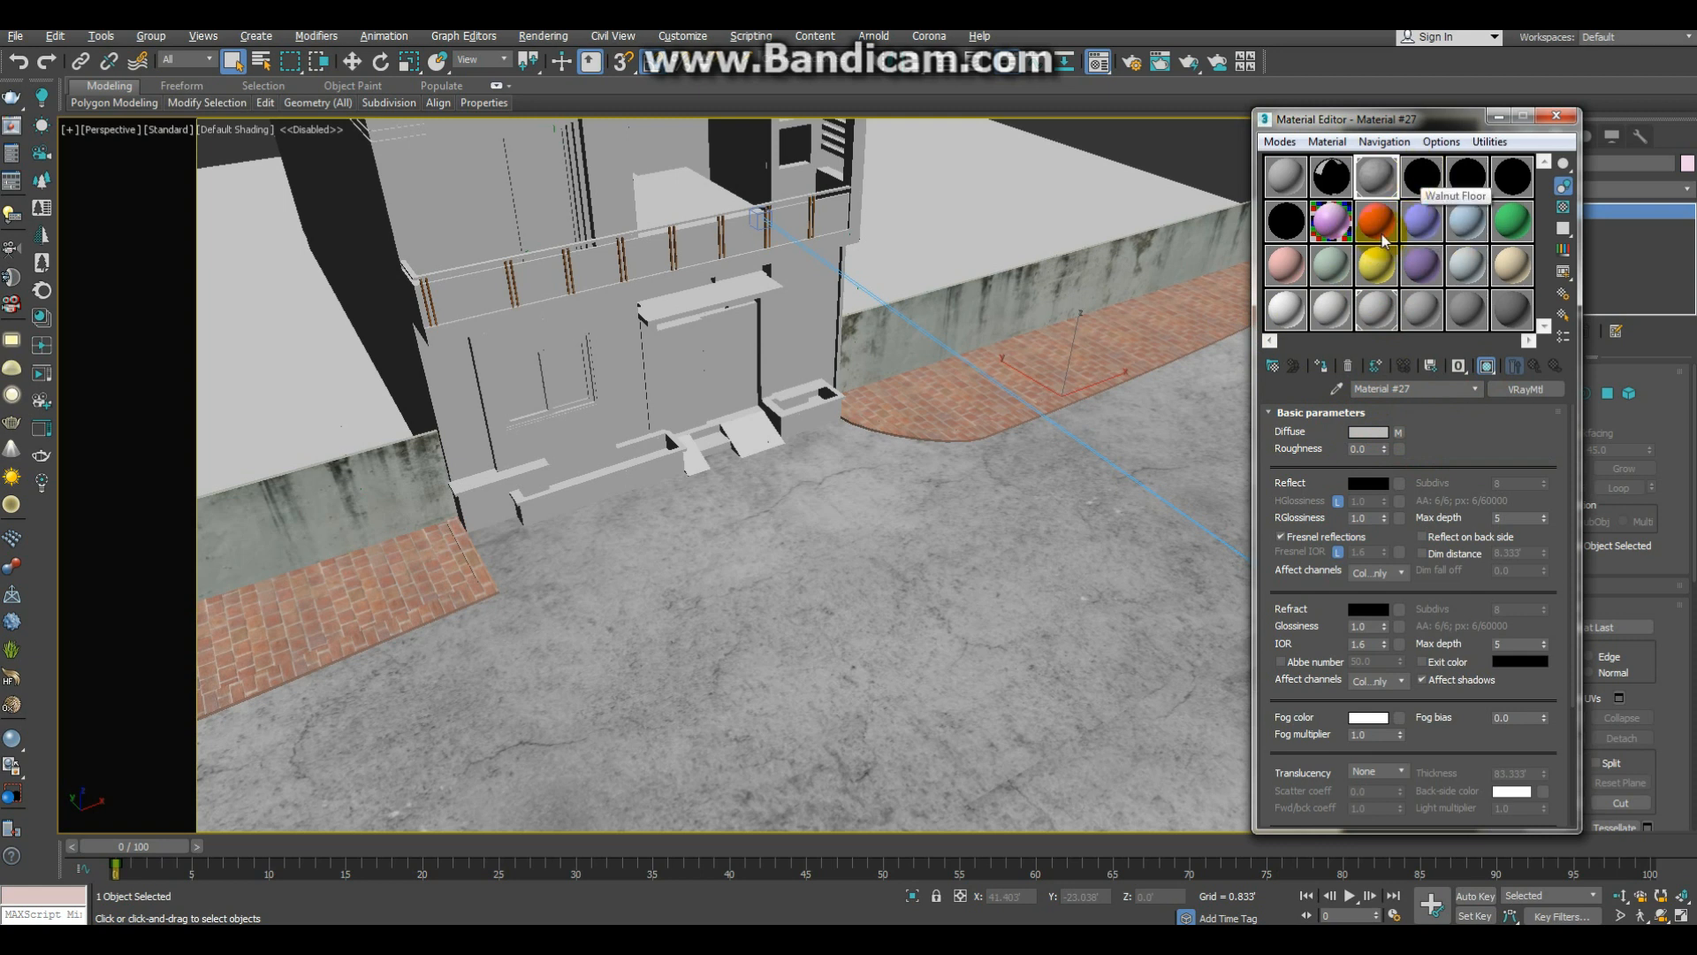
Step: Sample the brick paving's material into the same slot and copy its diffuse map
click(1337, 390)
click(1050, 368)
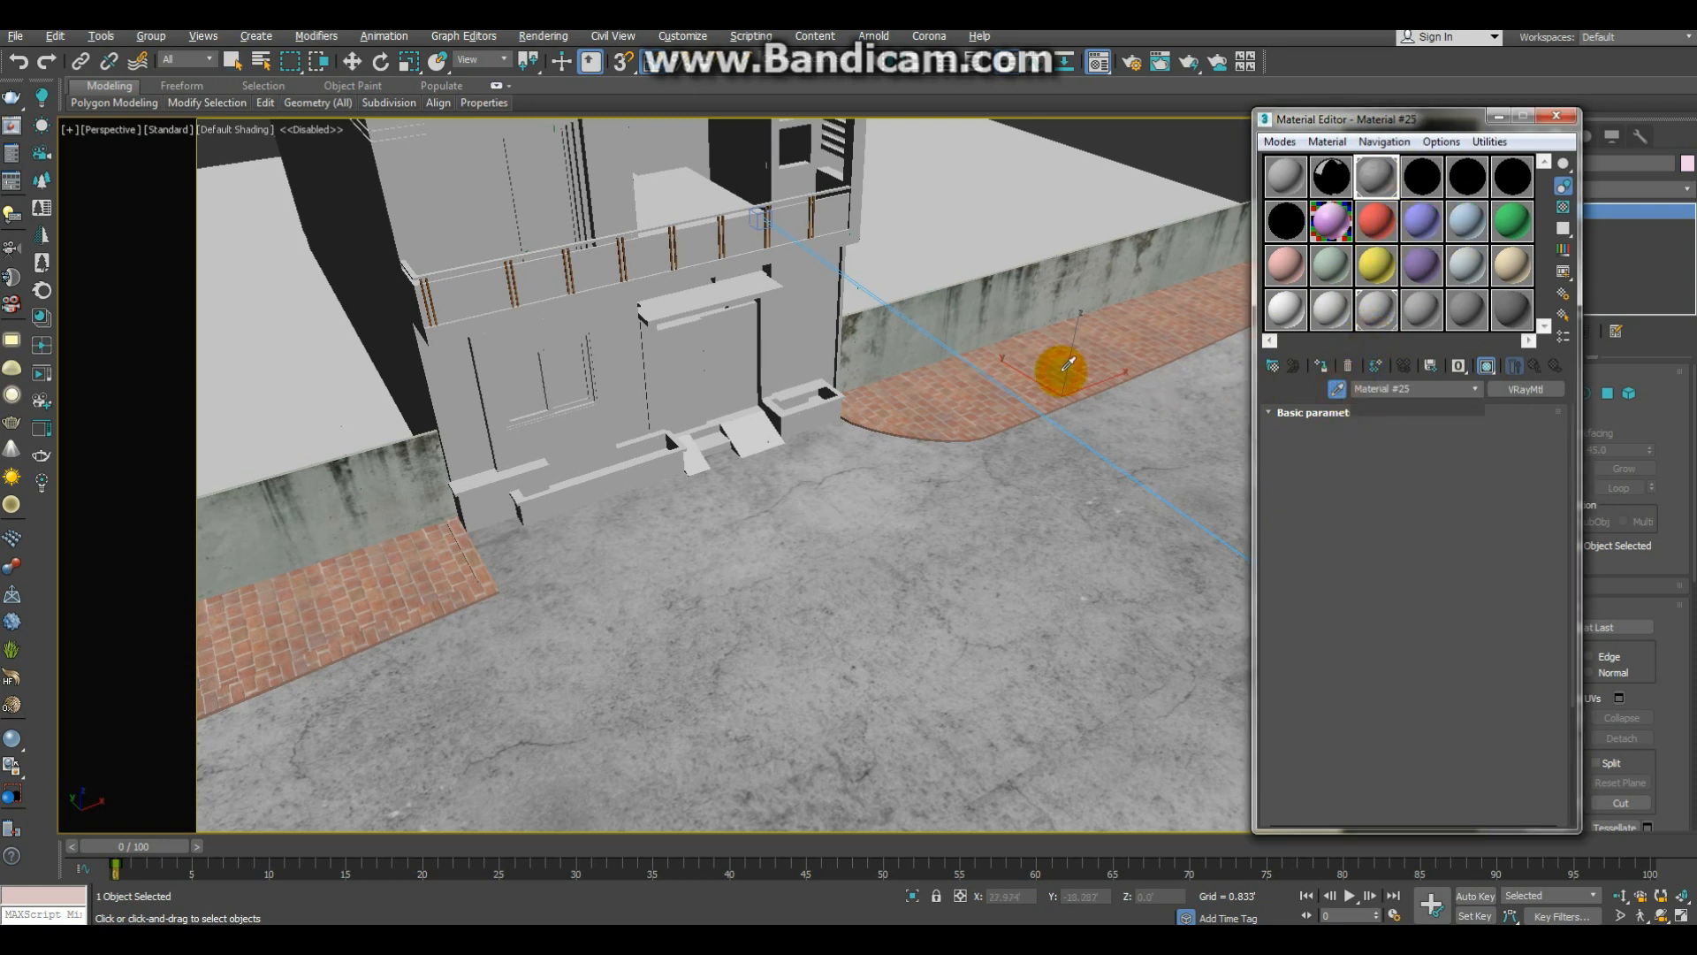
right_click(1514, 445)
click(1532, 475)
Step: Change the brick paving's material to VRayMtl, paste the diffuse map as a copy, and show it in the viewport
click(1541, 391)
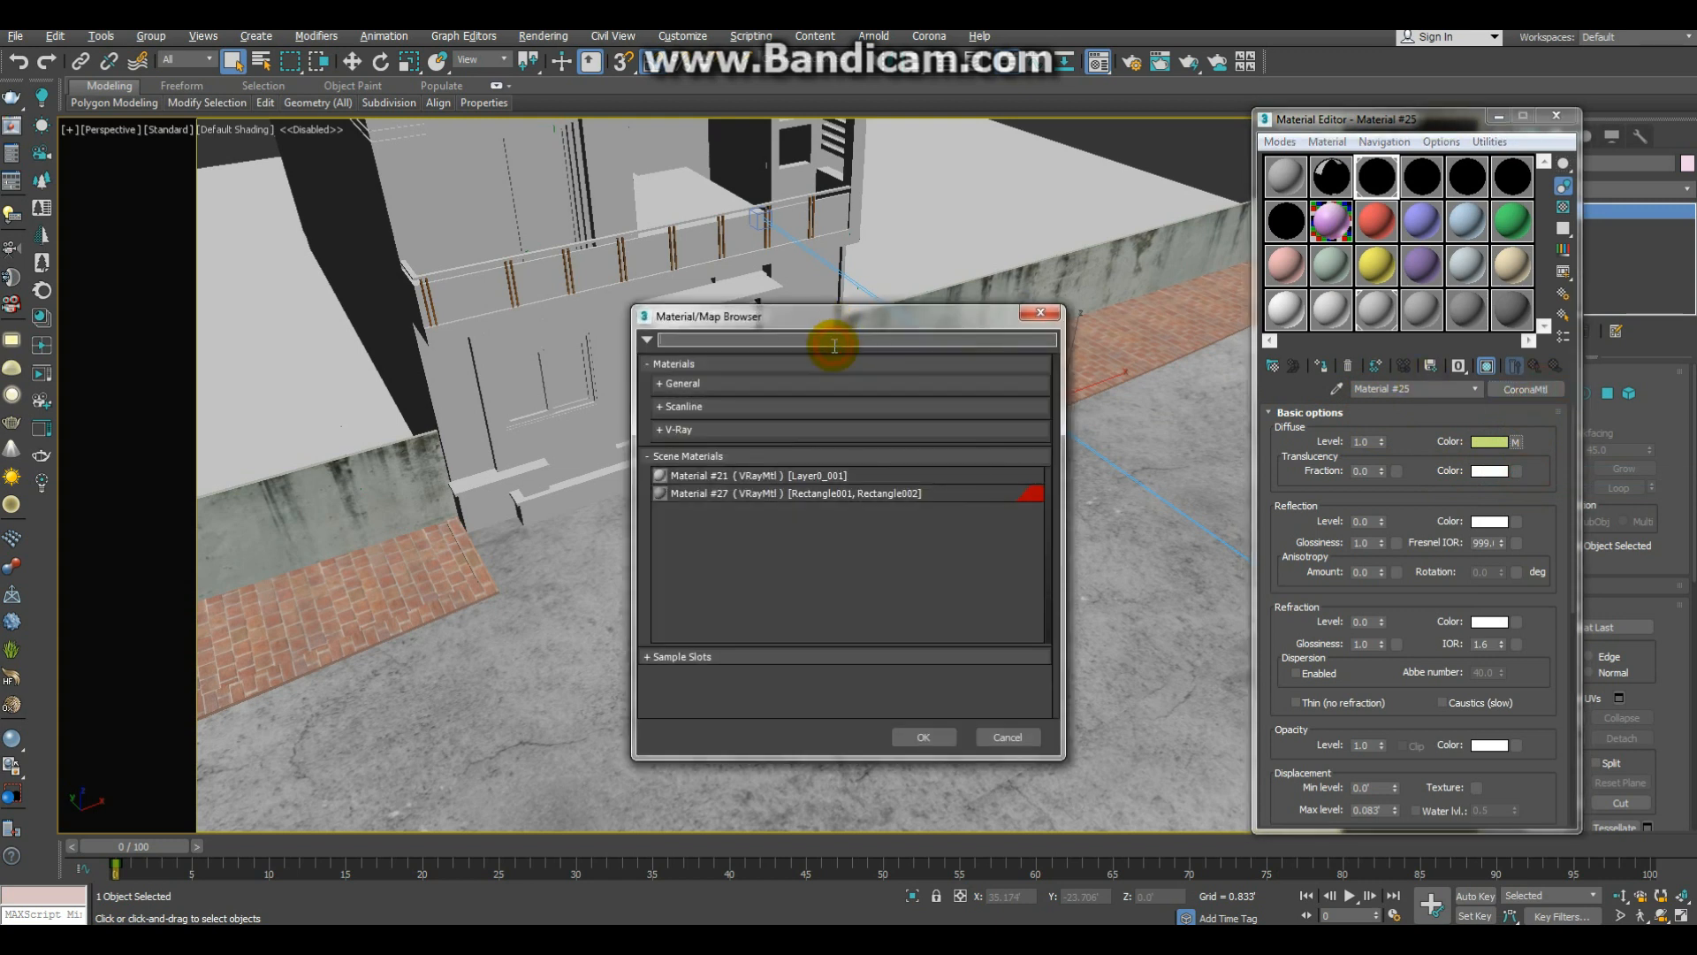
click(834, 345)
text(vray)
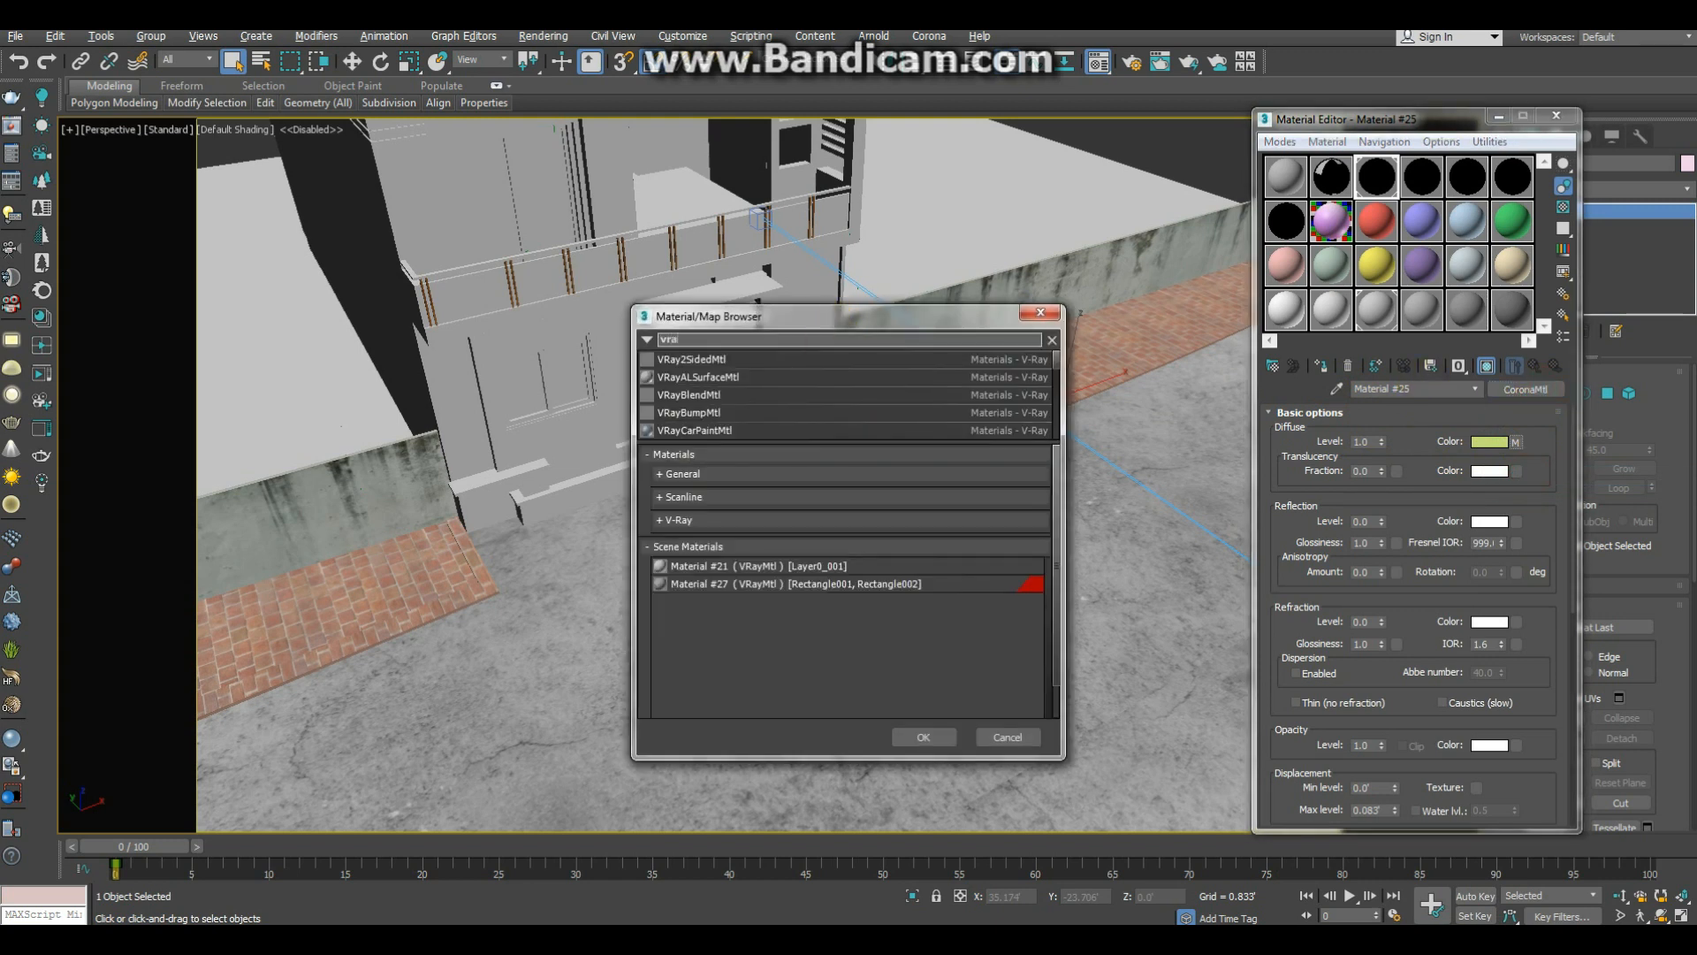
text(mtl)
key(Down)
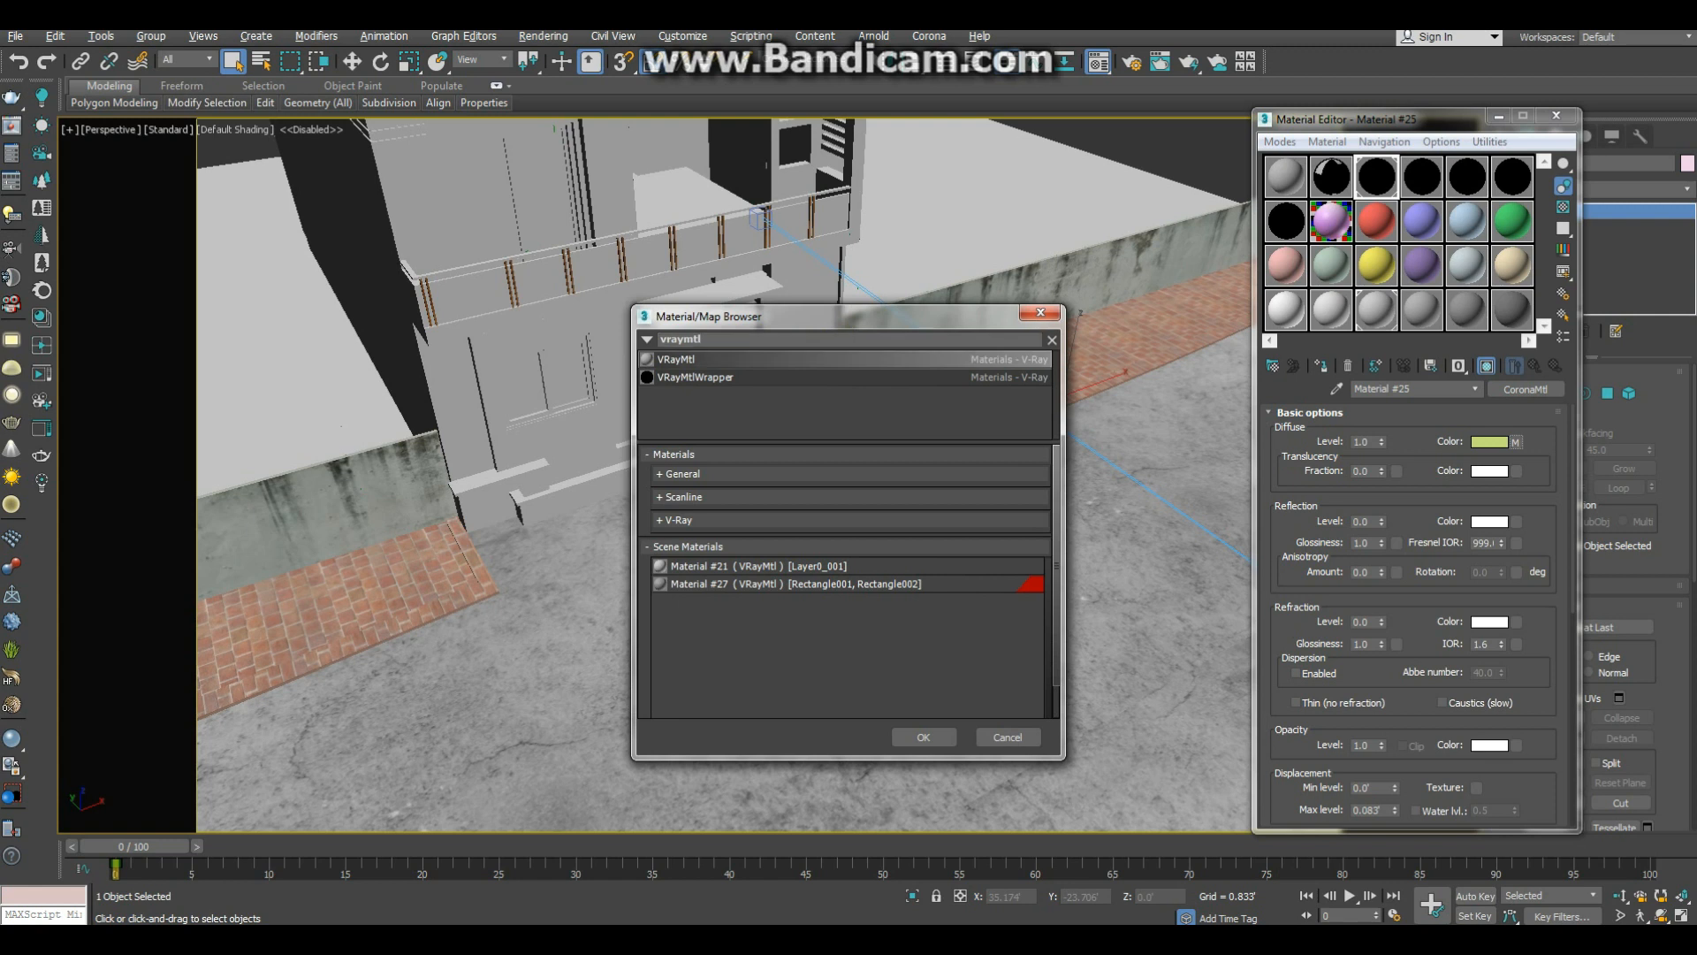
key(Return)
right_click(1398, 433)
click(1417, 447)
click(1483, 368)
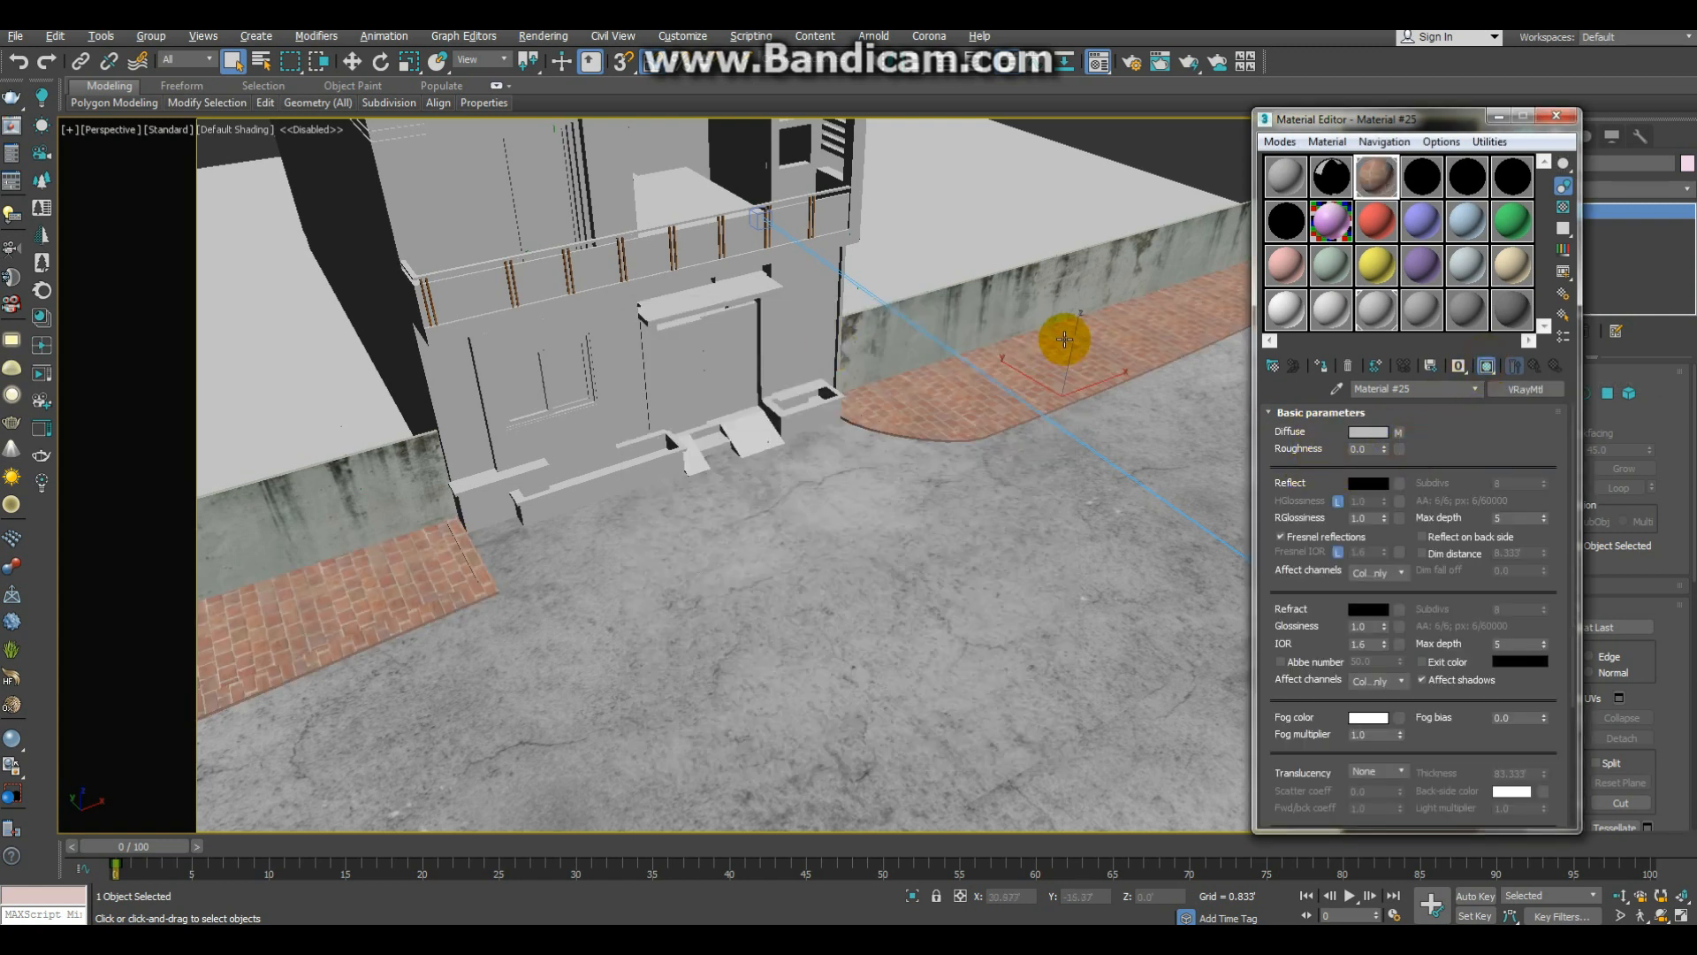
Step: Sample the weathered boundary wall's material into the same slot and copy its diffuse map
click(1335, 396)
click(1032, 304)
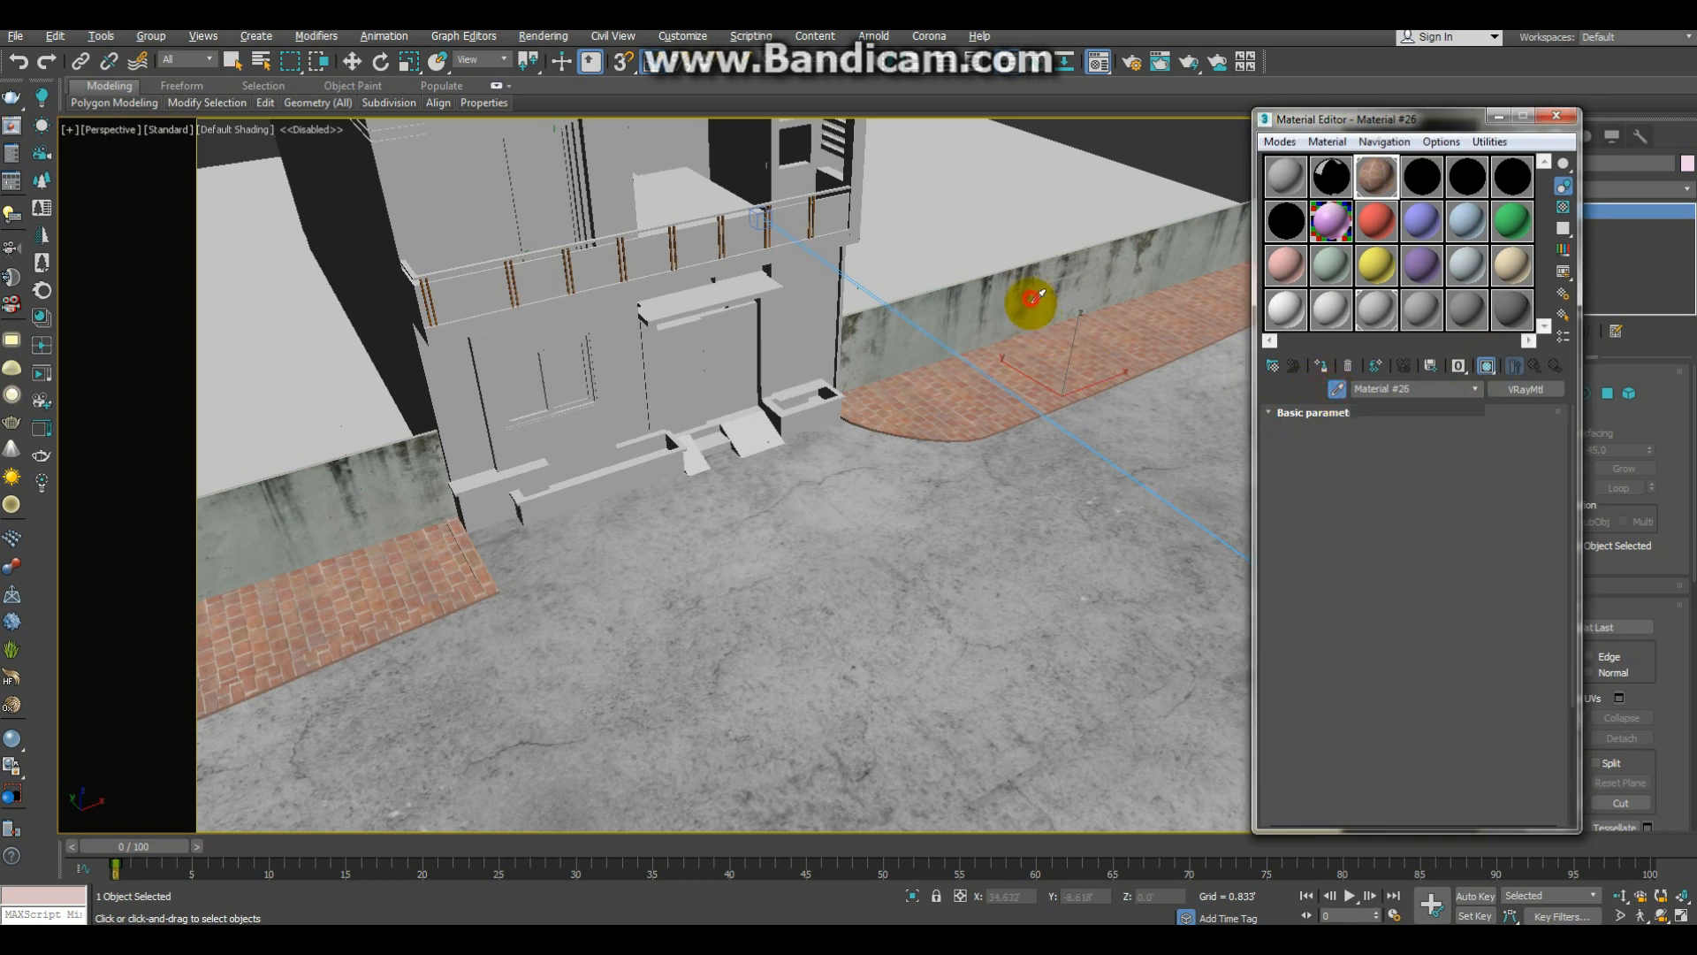
right_click(1517, 442)
click(1527, 476)
Step: Change the boundary wall's material to VRayMtl, paste the diffuse map as a copy, and show it in the viewport
click(1539, 391)
text(vr)
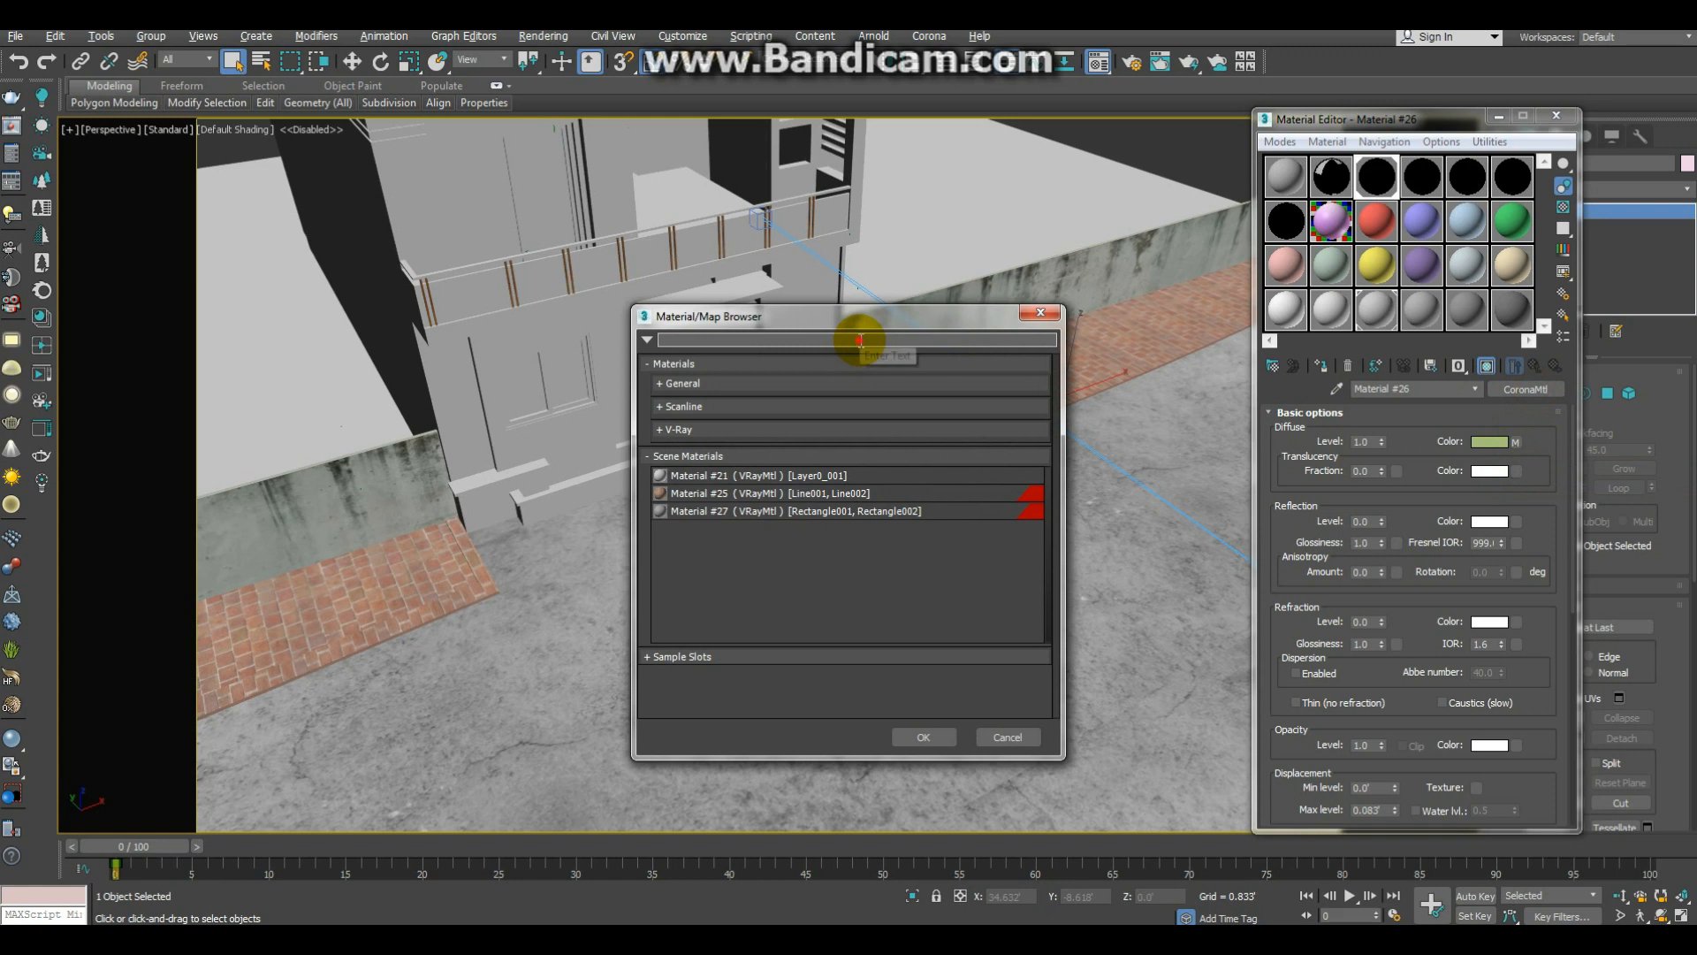
text(ay)
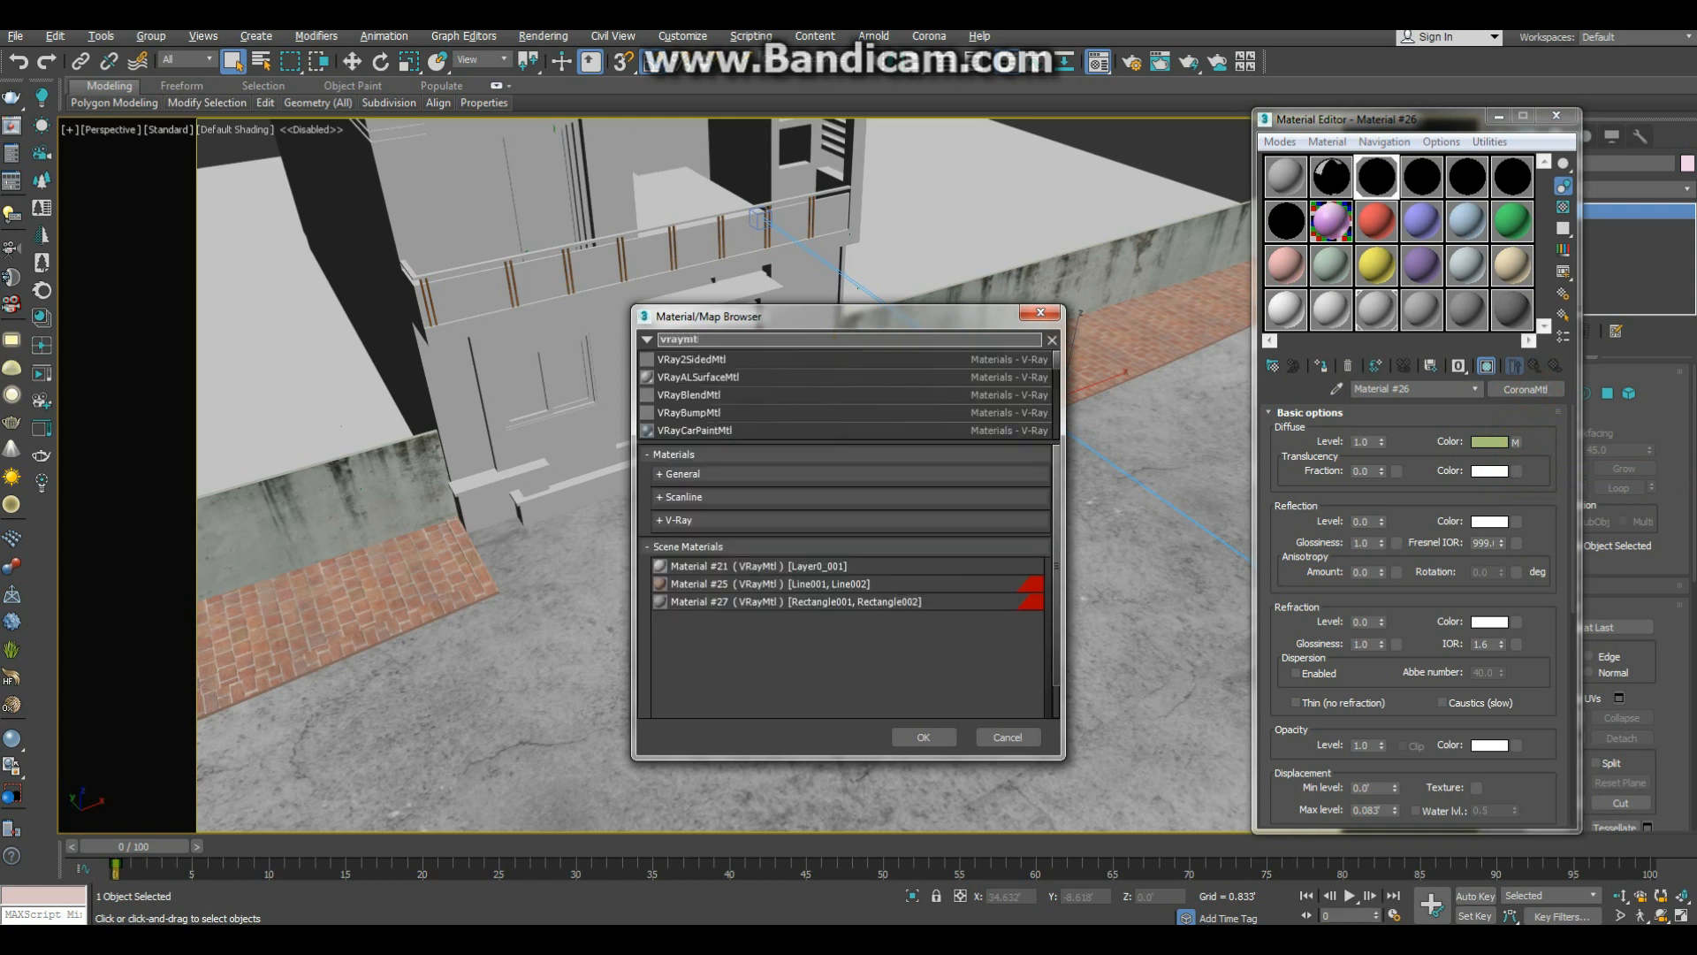
text(mt)
key(Return)
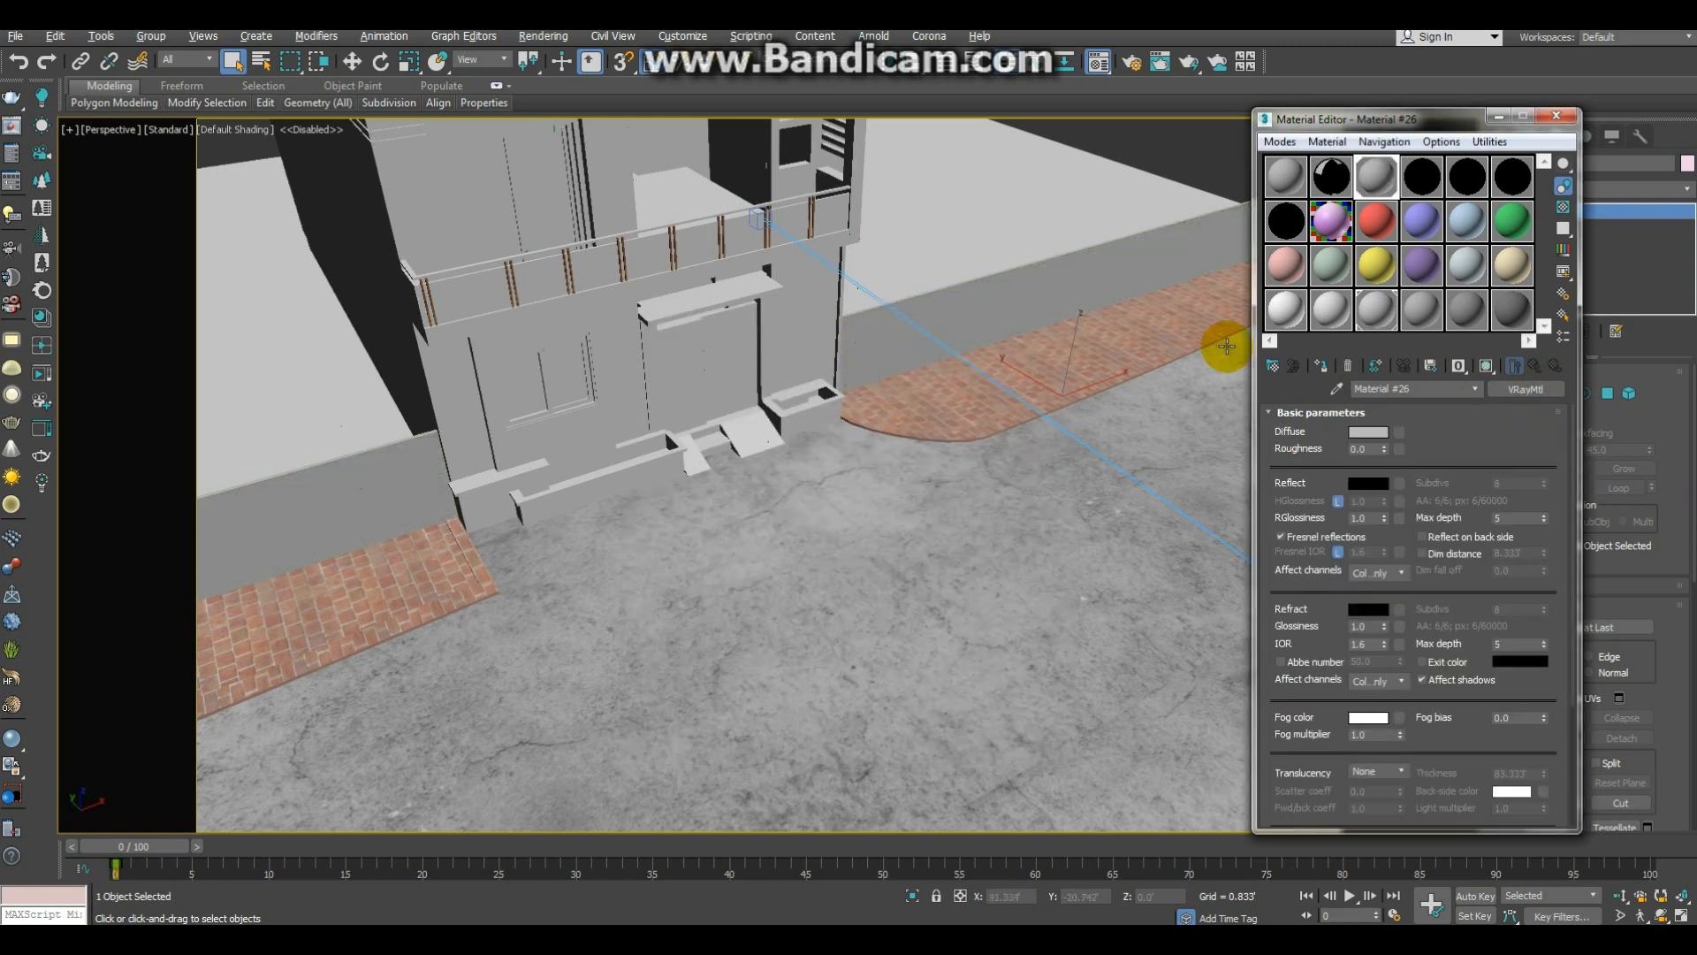
right_click(1399, 432)
click(1421, 443)
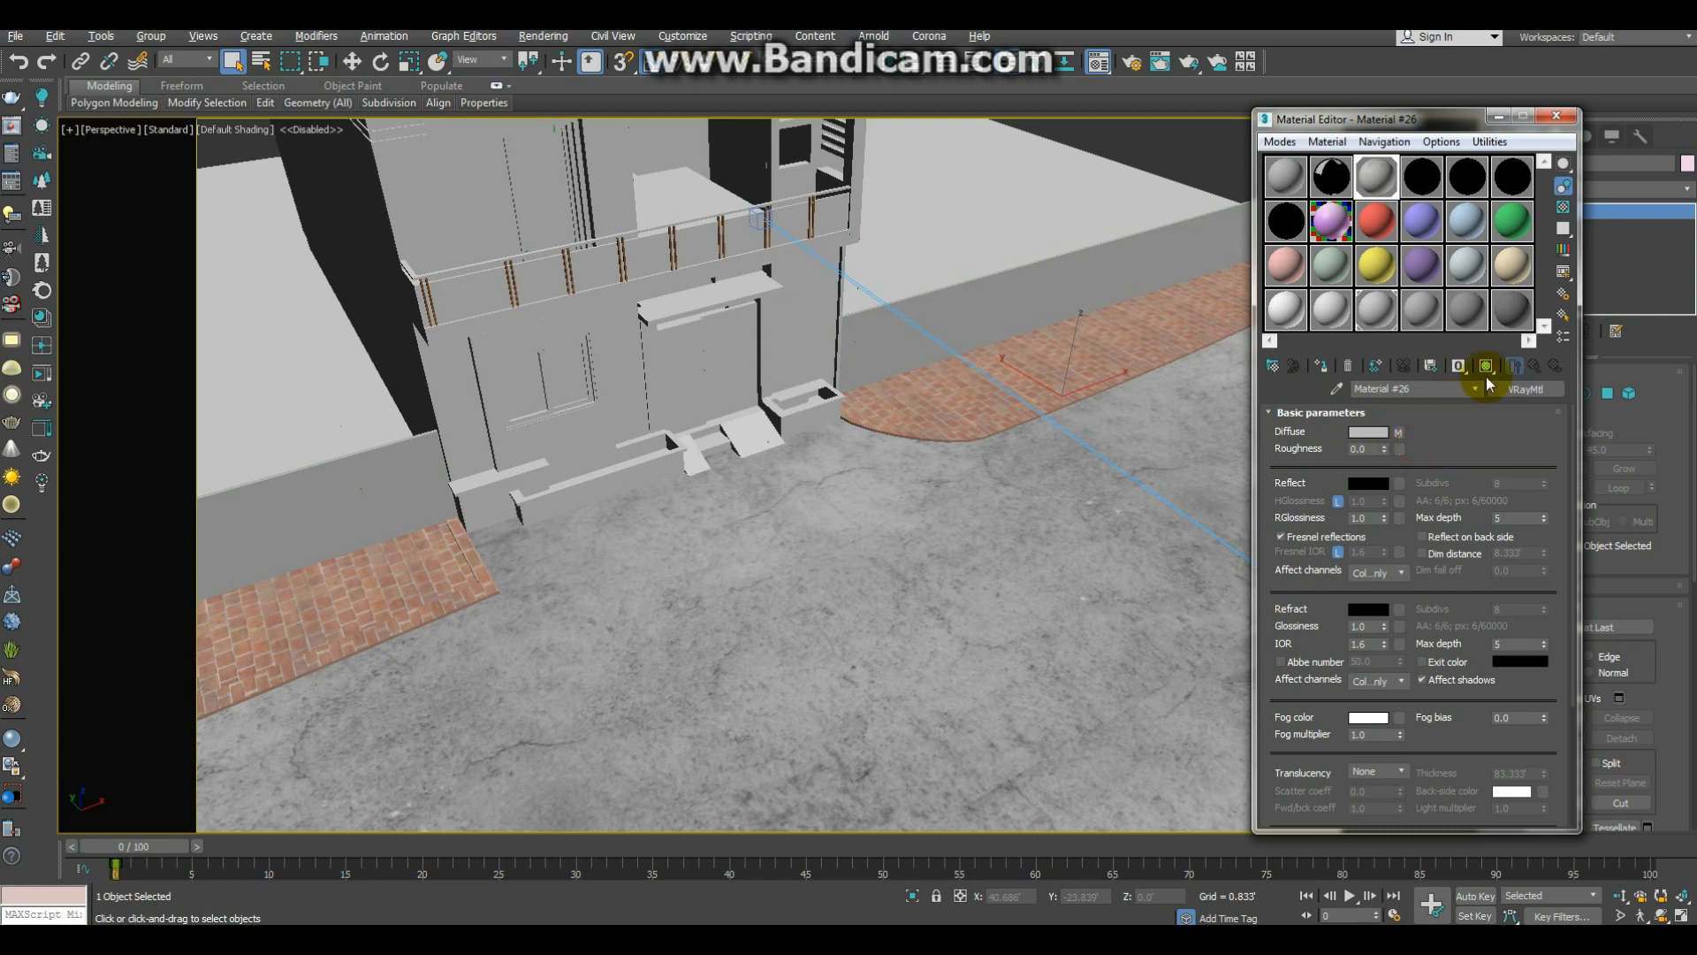
click(1486, 366)
click(1557, 116)
Step: Return to the camera view, test-render the scene with the converted ground, paving and wall materials, and close the frame buffer
middle_drag(911, 453, 962, 500)
key(alt+z)
drag(961, 495, 960, 511)
key(c)
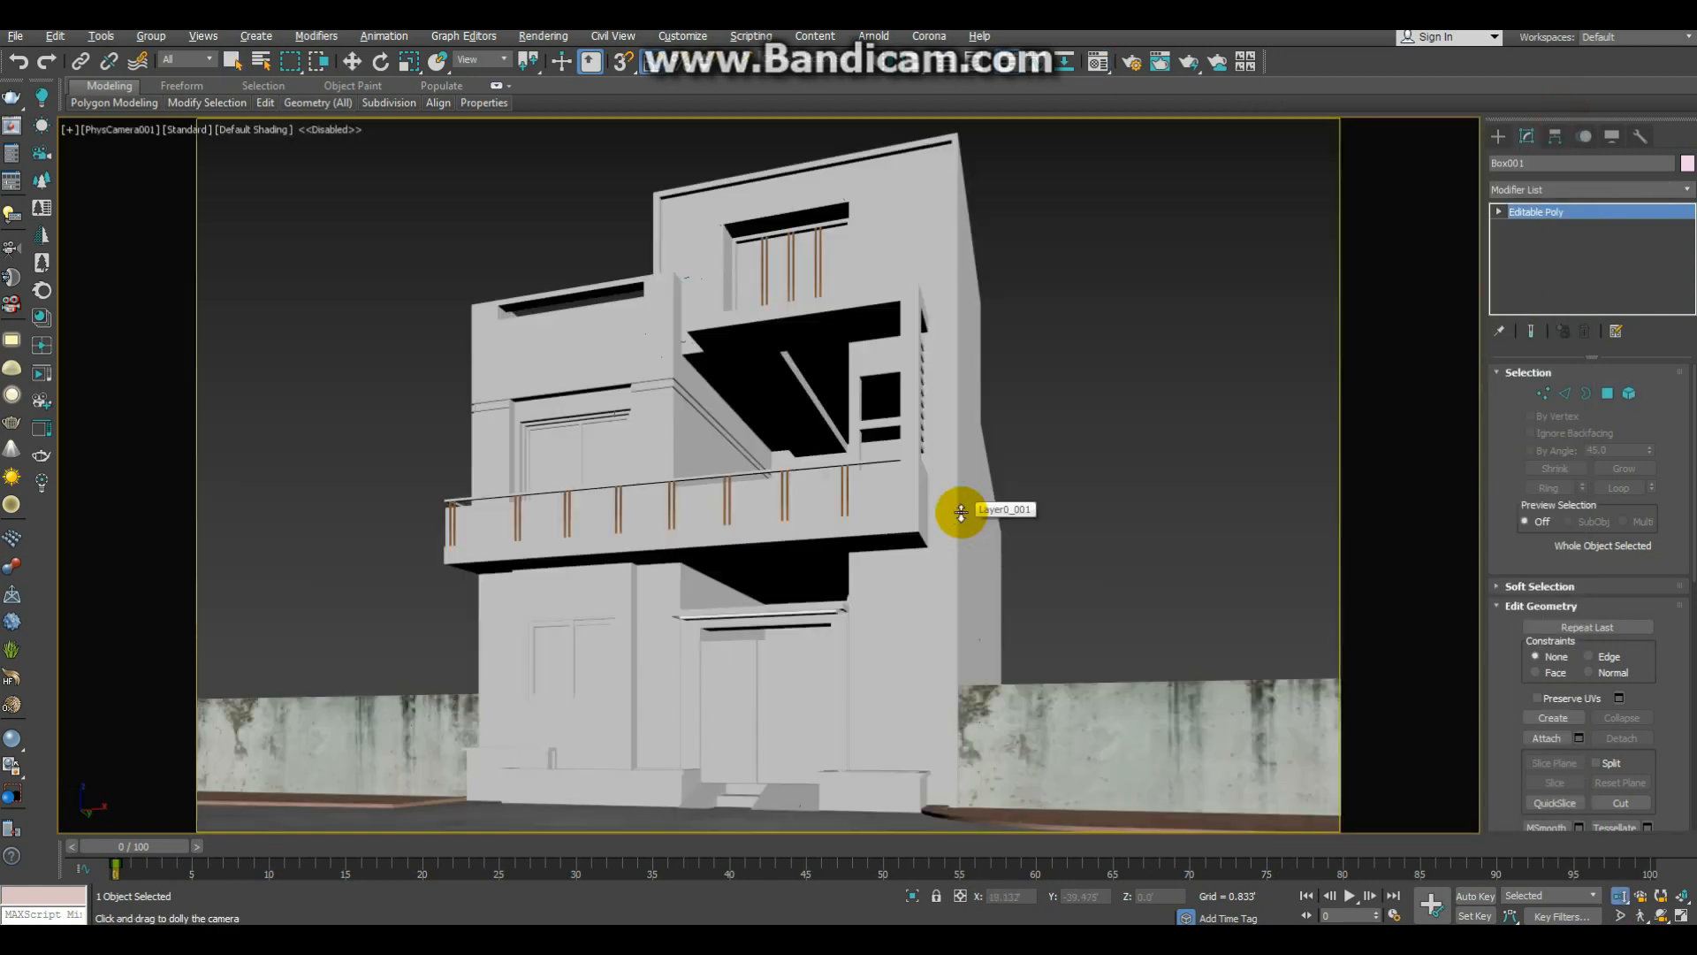
key(q)
key(shift+q)
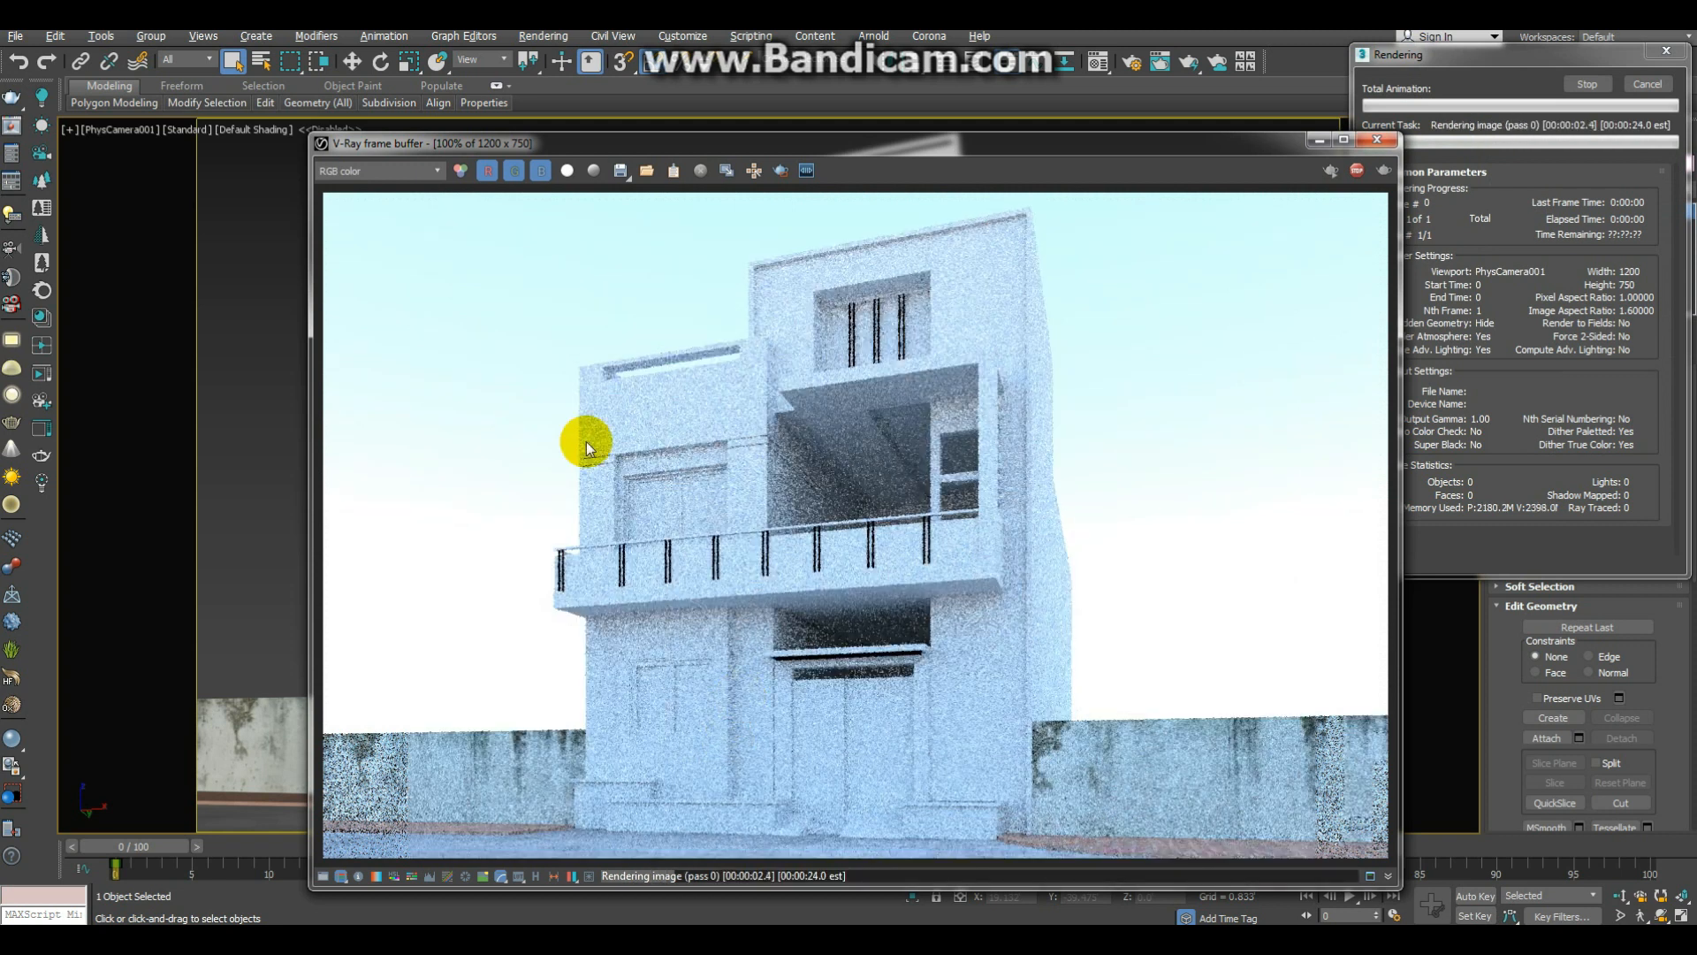
drag(489, 148, 491, 135)
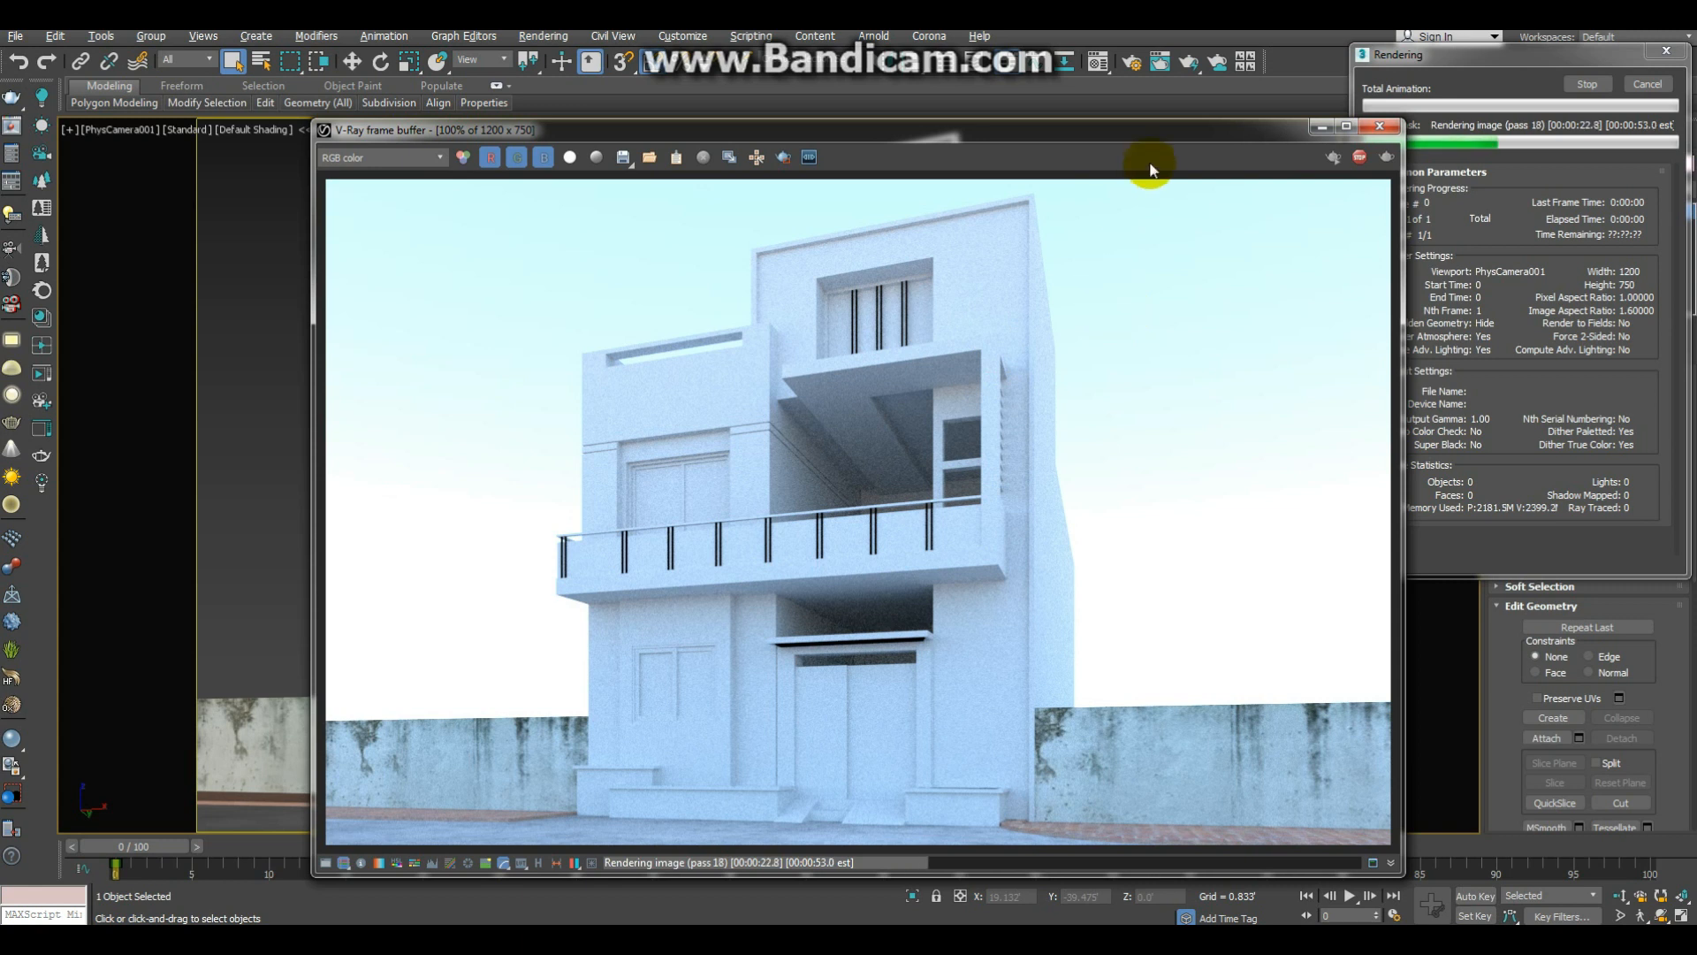
drag(1174, 126, 1173, 106)
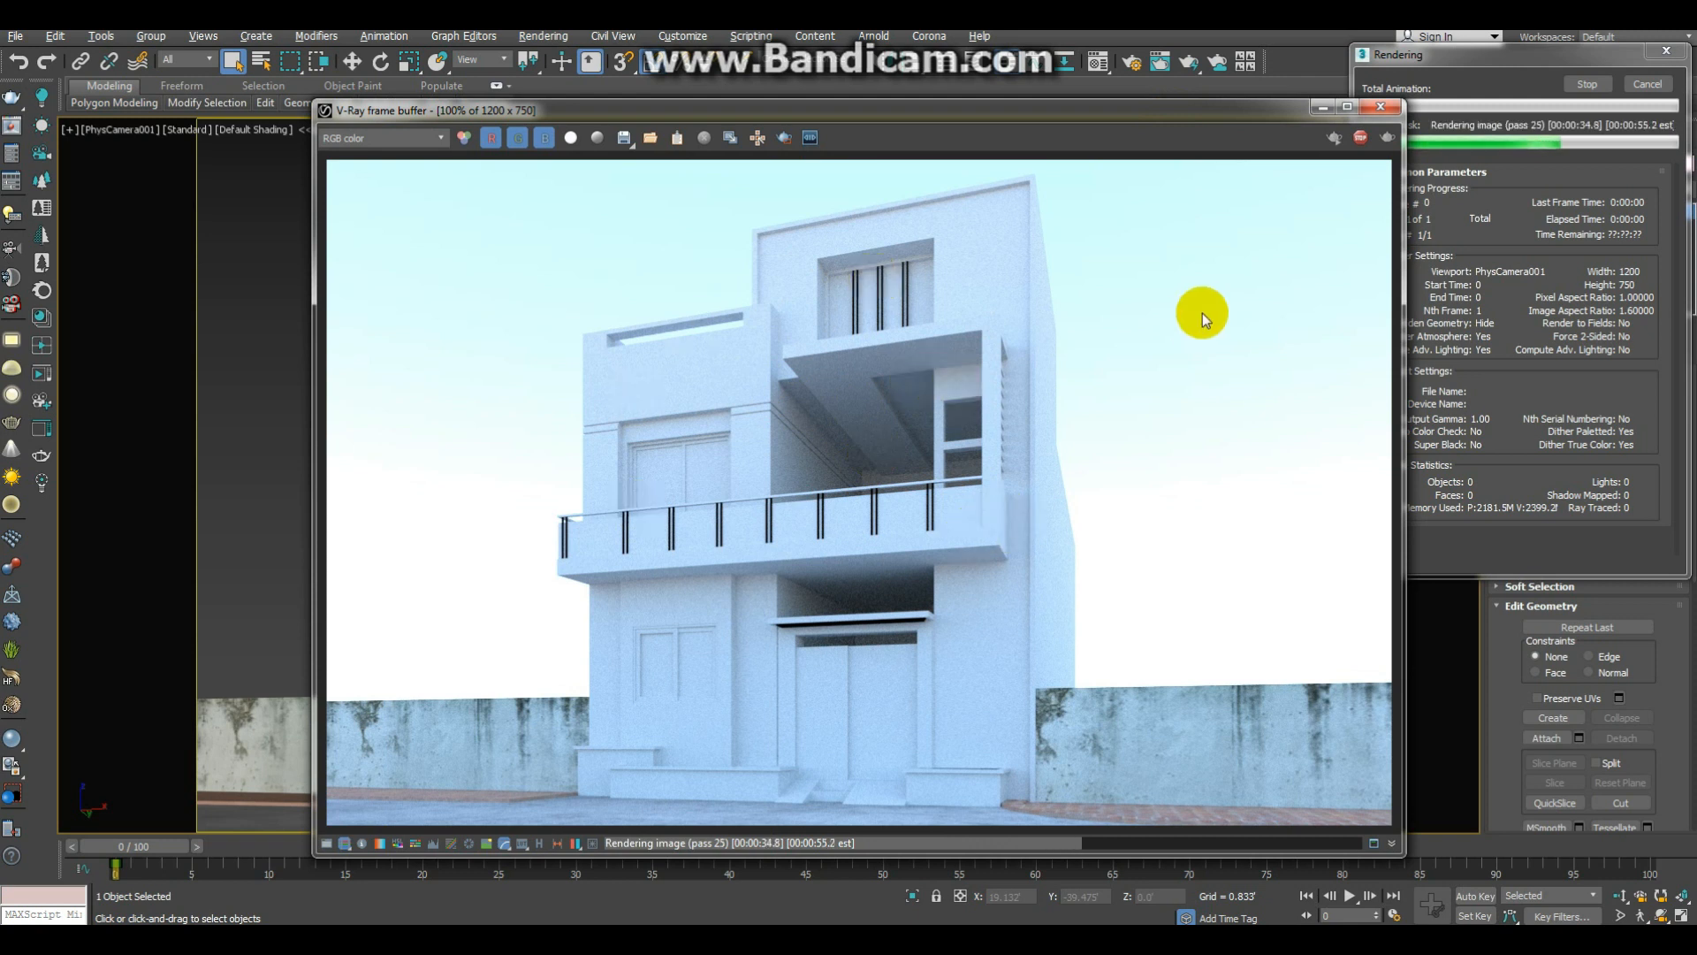
click(1380, 107)
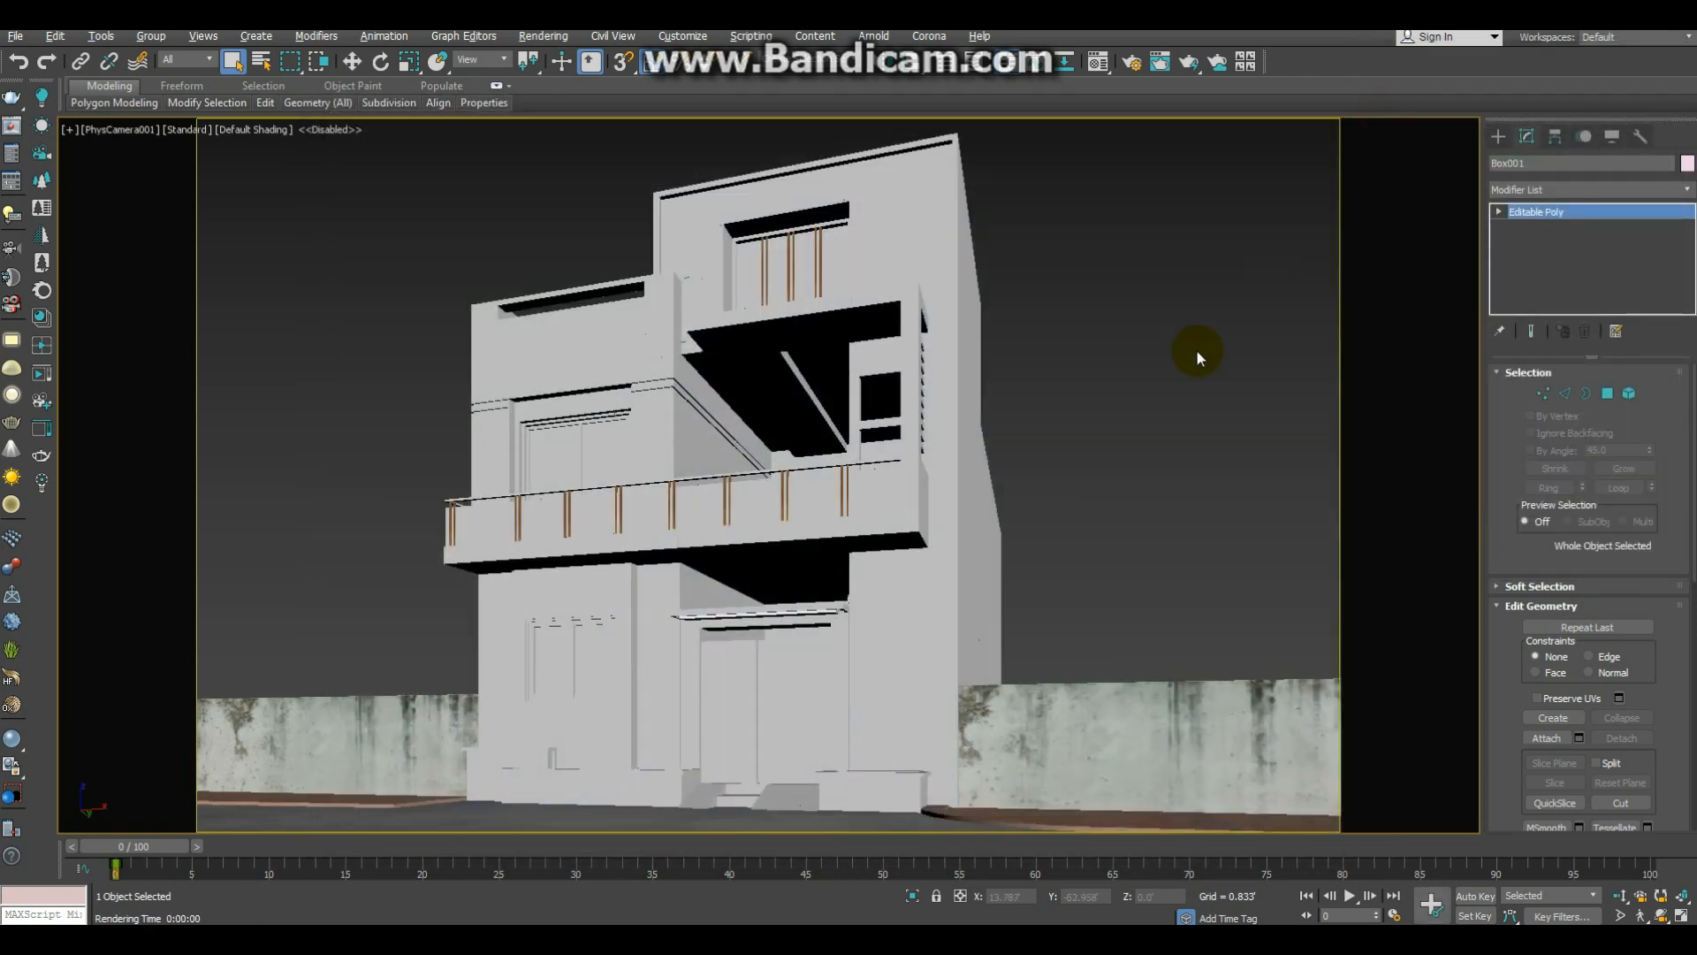
Step: Clear the VRaySky map from the environment background and close the environment settings
key(8)
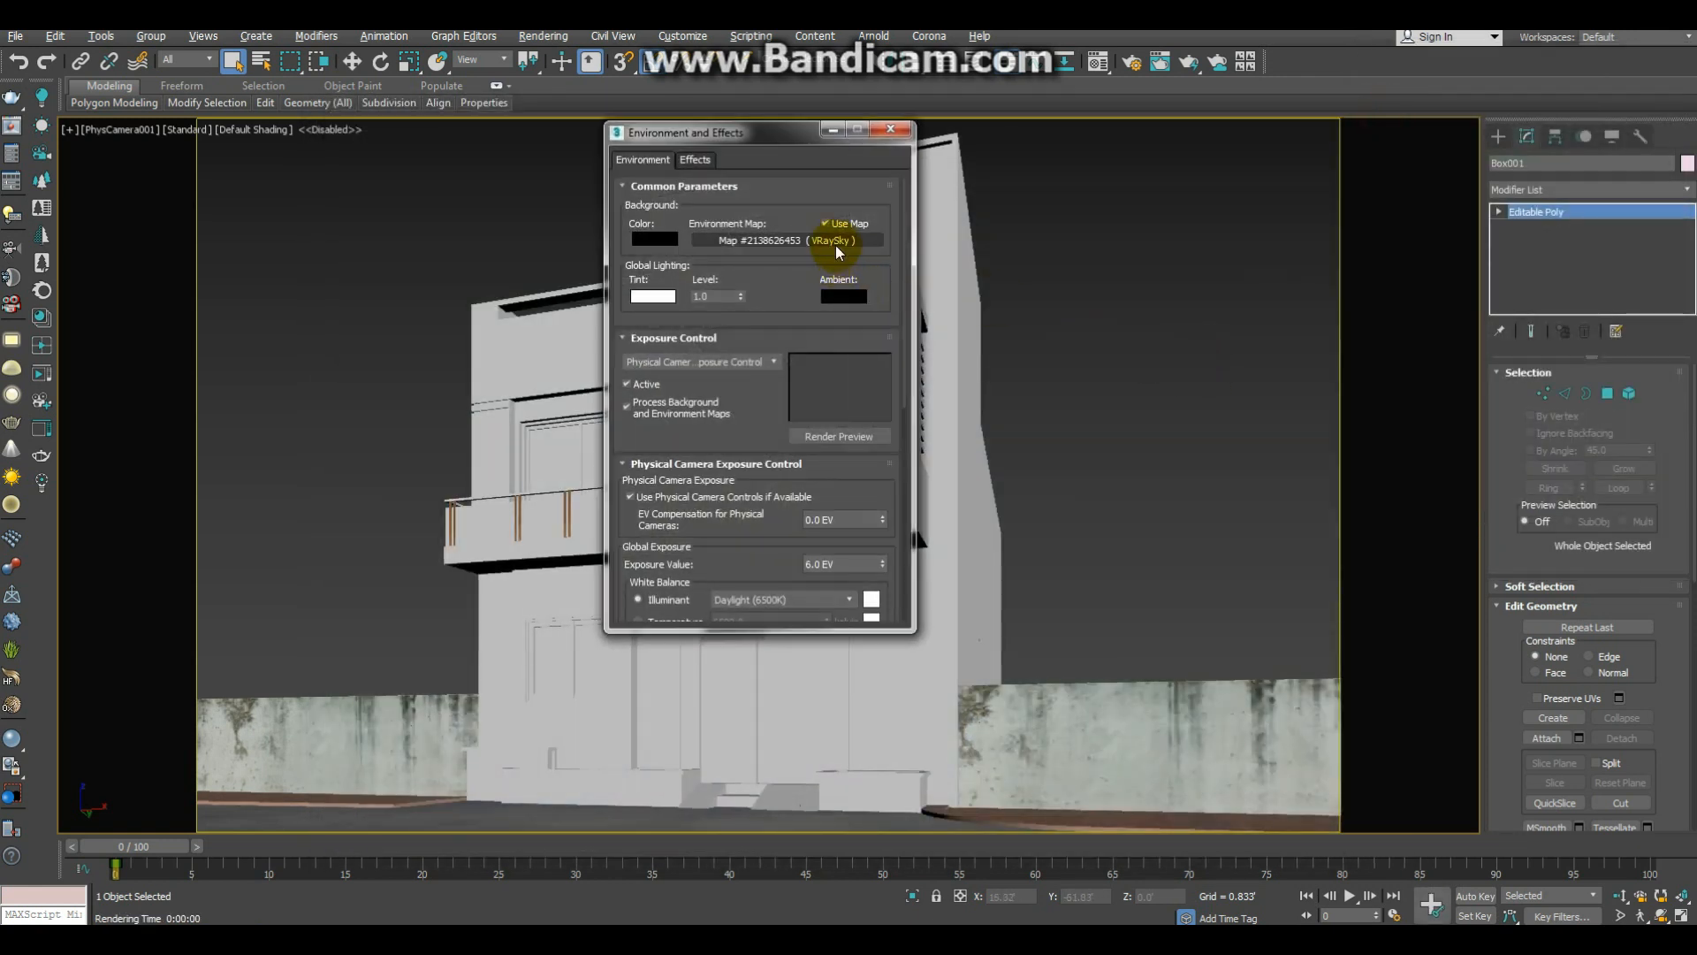
right_click(838, 240)
click(885, 335)
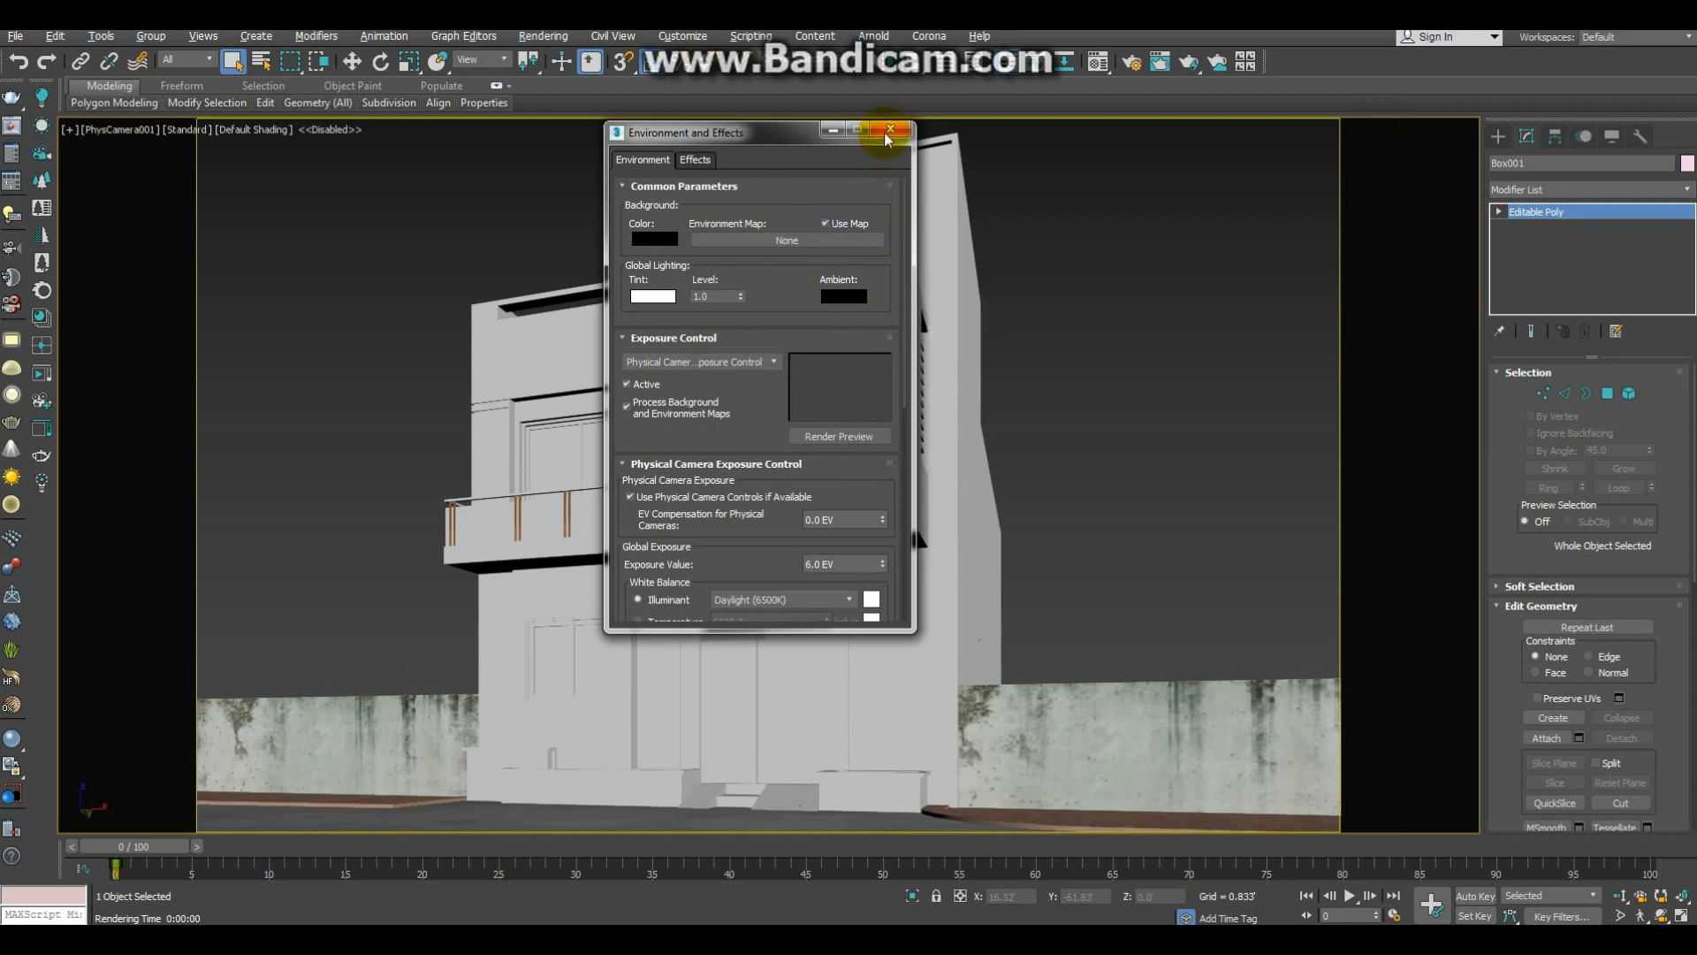
click(890, 130)
Step: In the perspective view, set up a new VRayLight with its type set to Dome
key(p)
scroll(968, 356, down, 5)
middle_drag(966, 360, 746, 451)
scroll(800, 403, up, 3)
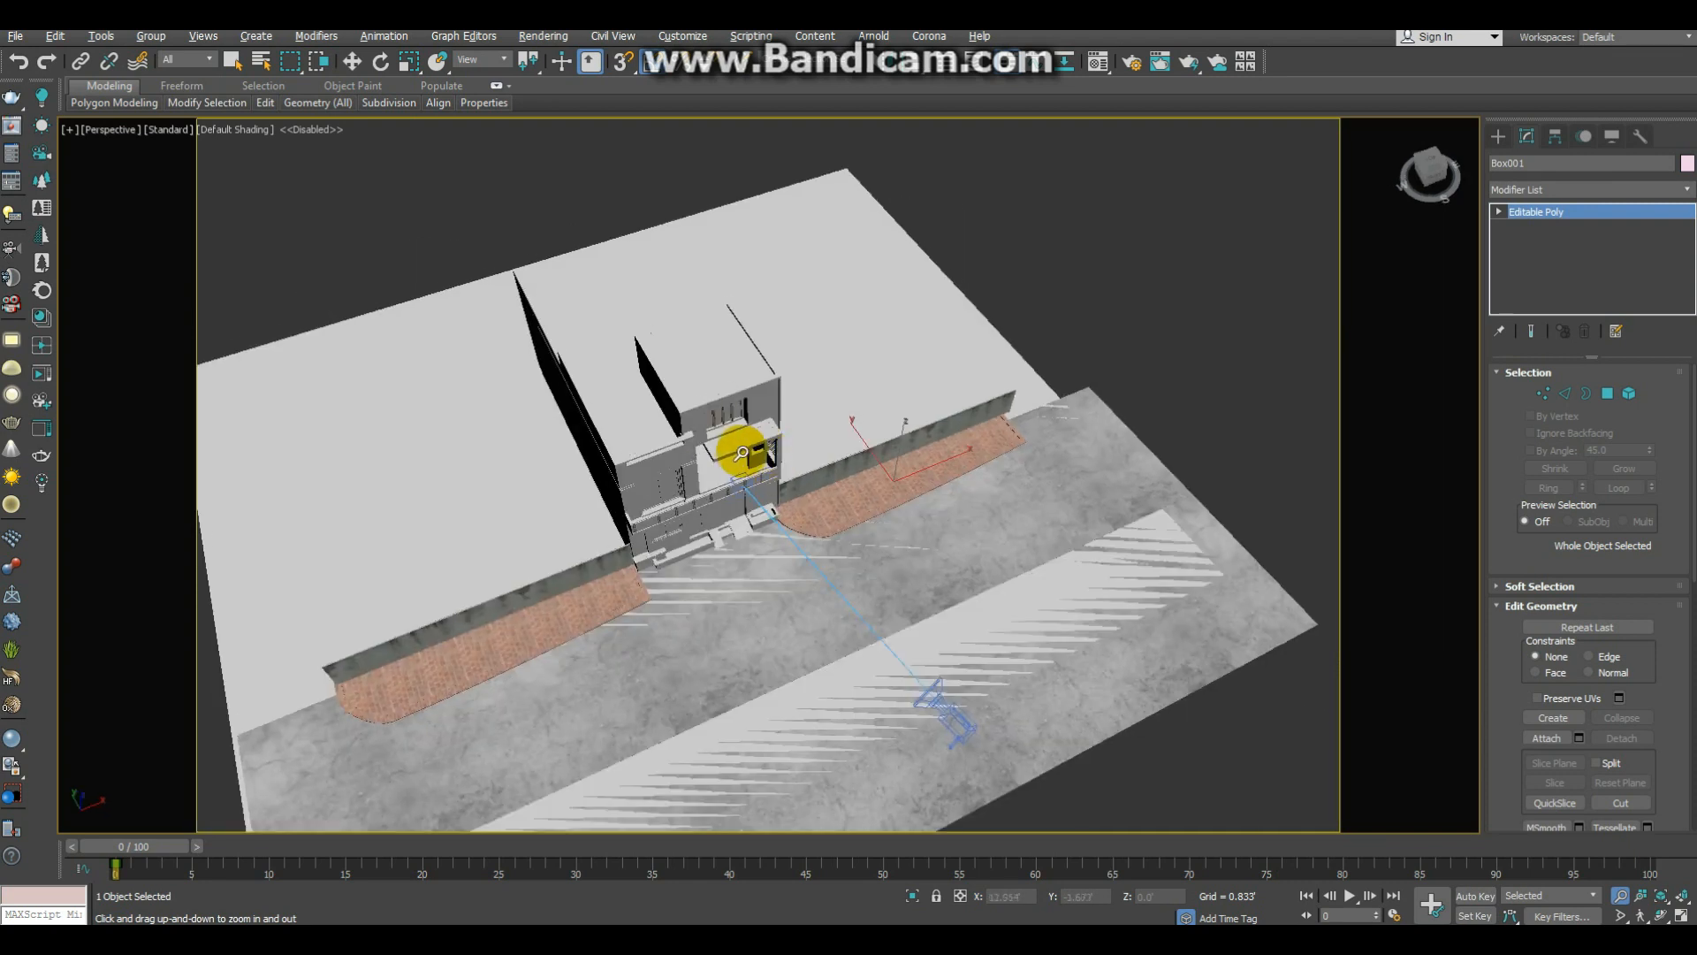
scroll(750, 442, up, 2)
middle_drag(867, 502, 818, 447)
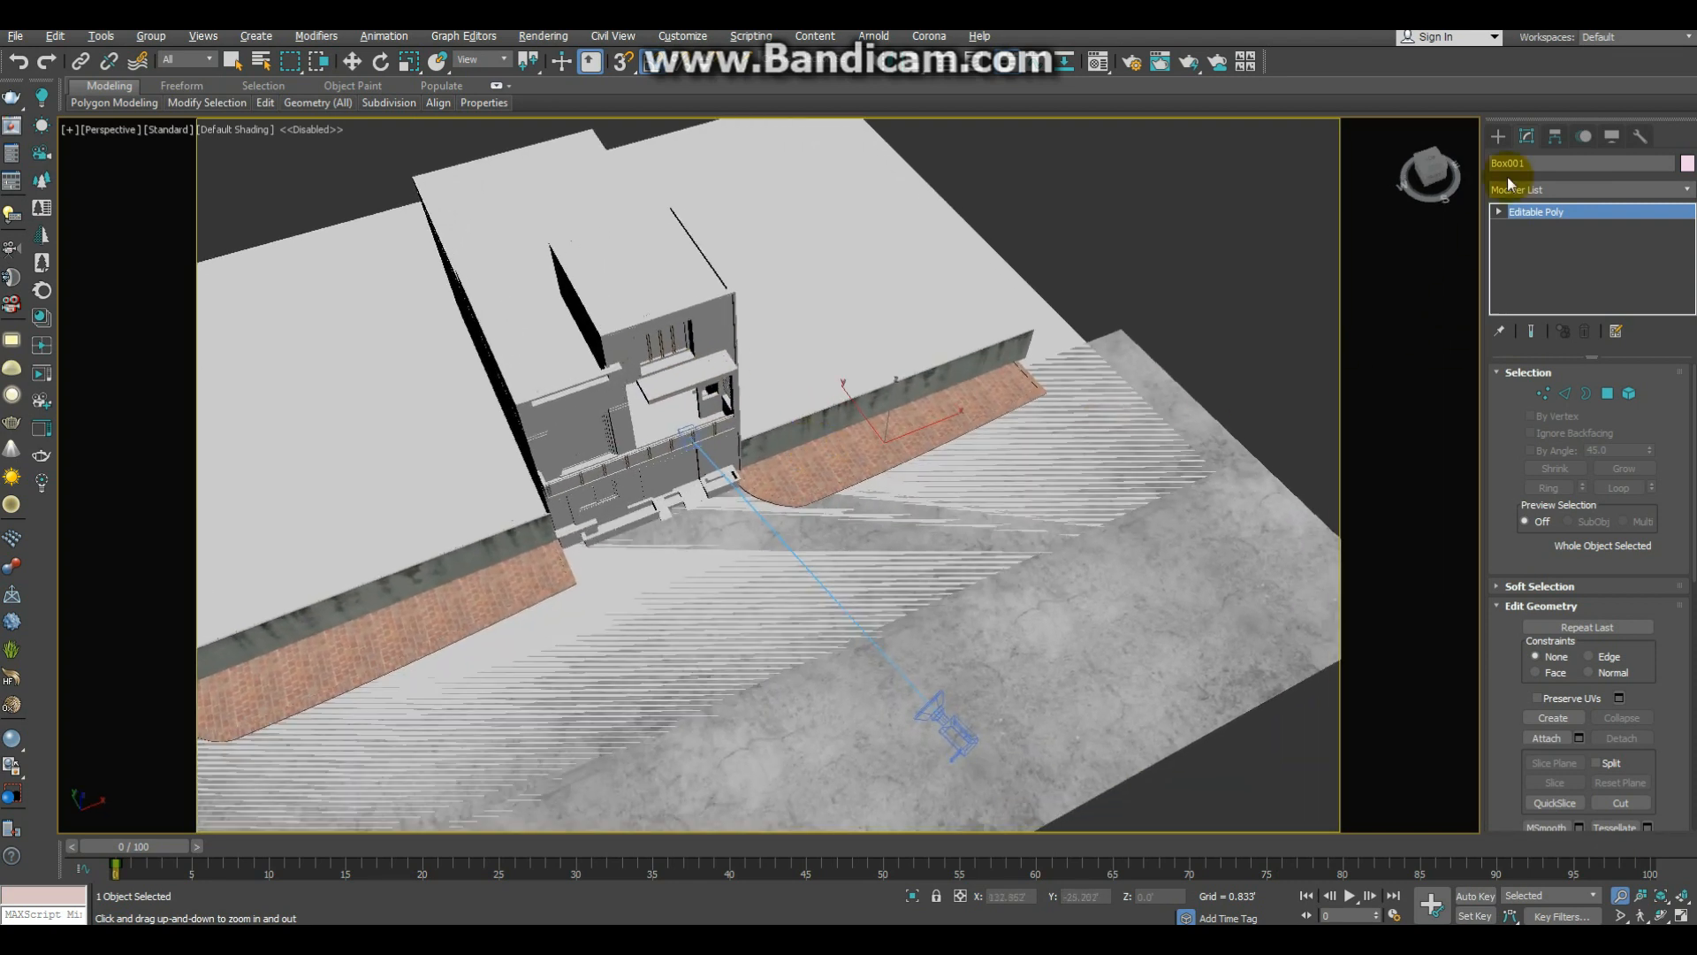
click(1499, 135)
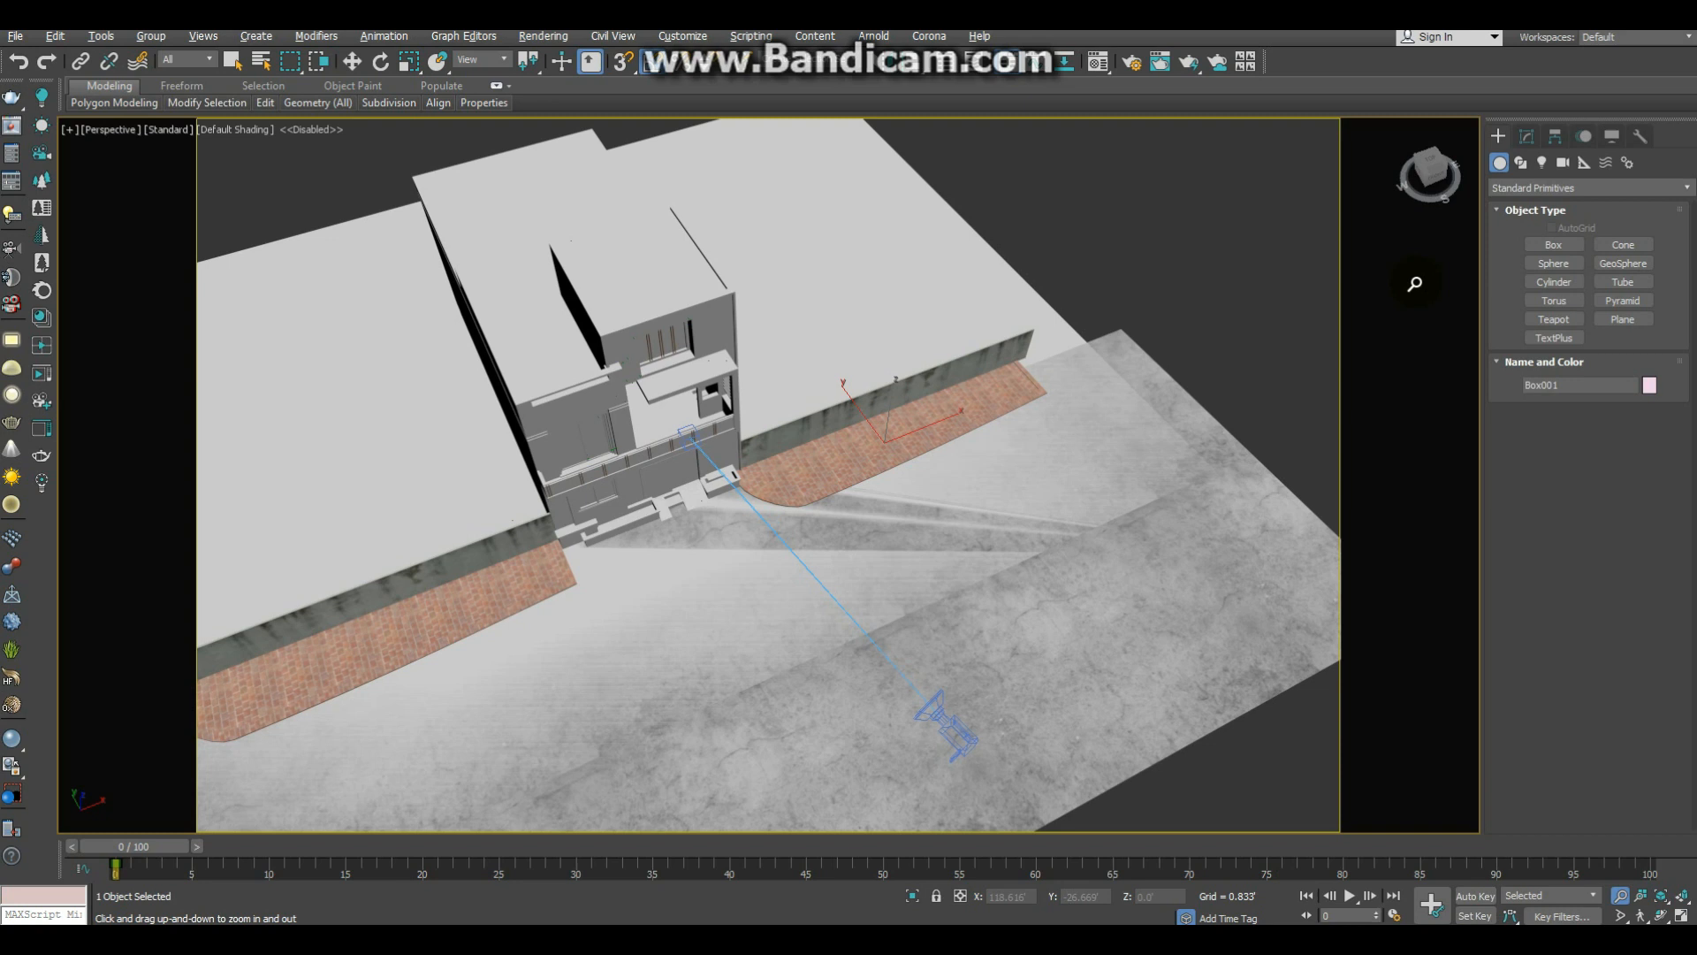
click(1543, 162)
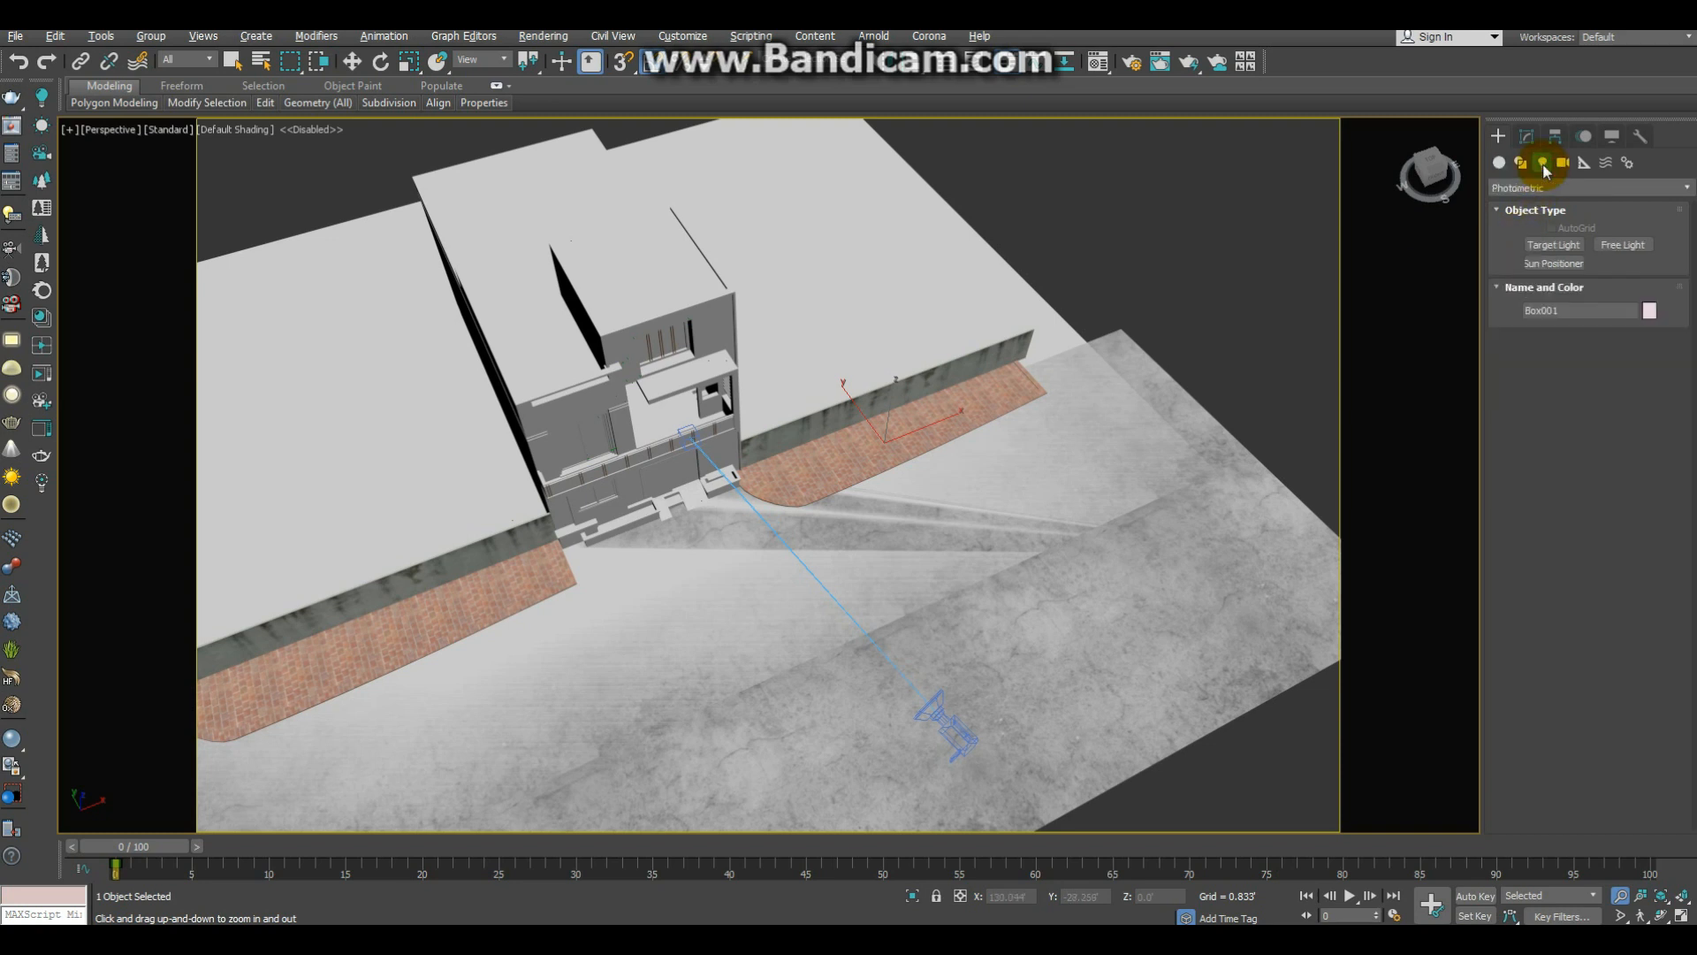
click(1544, 187)
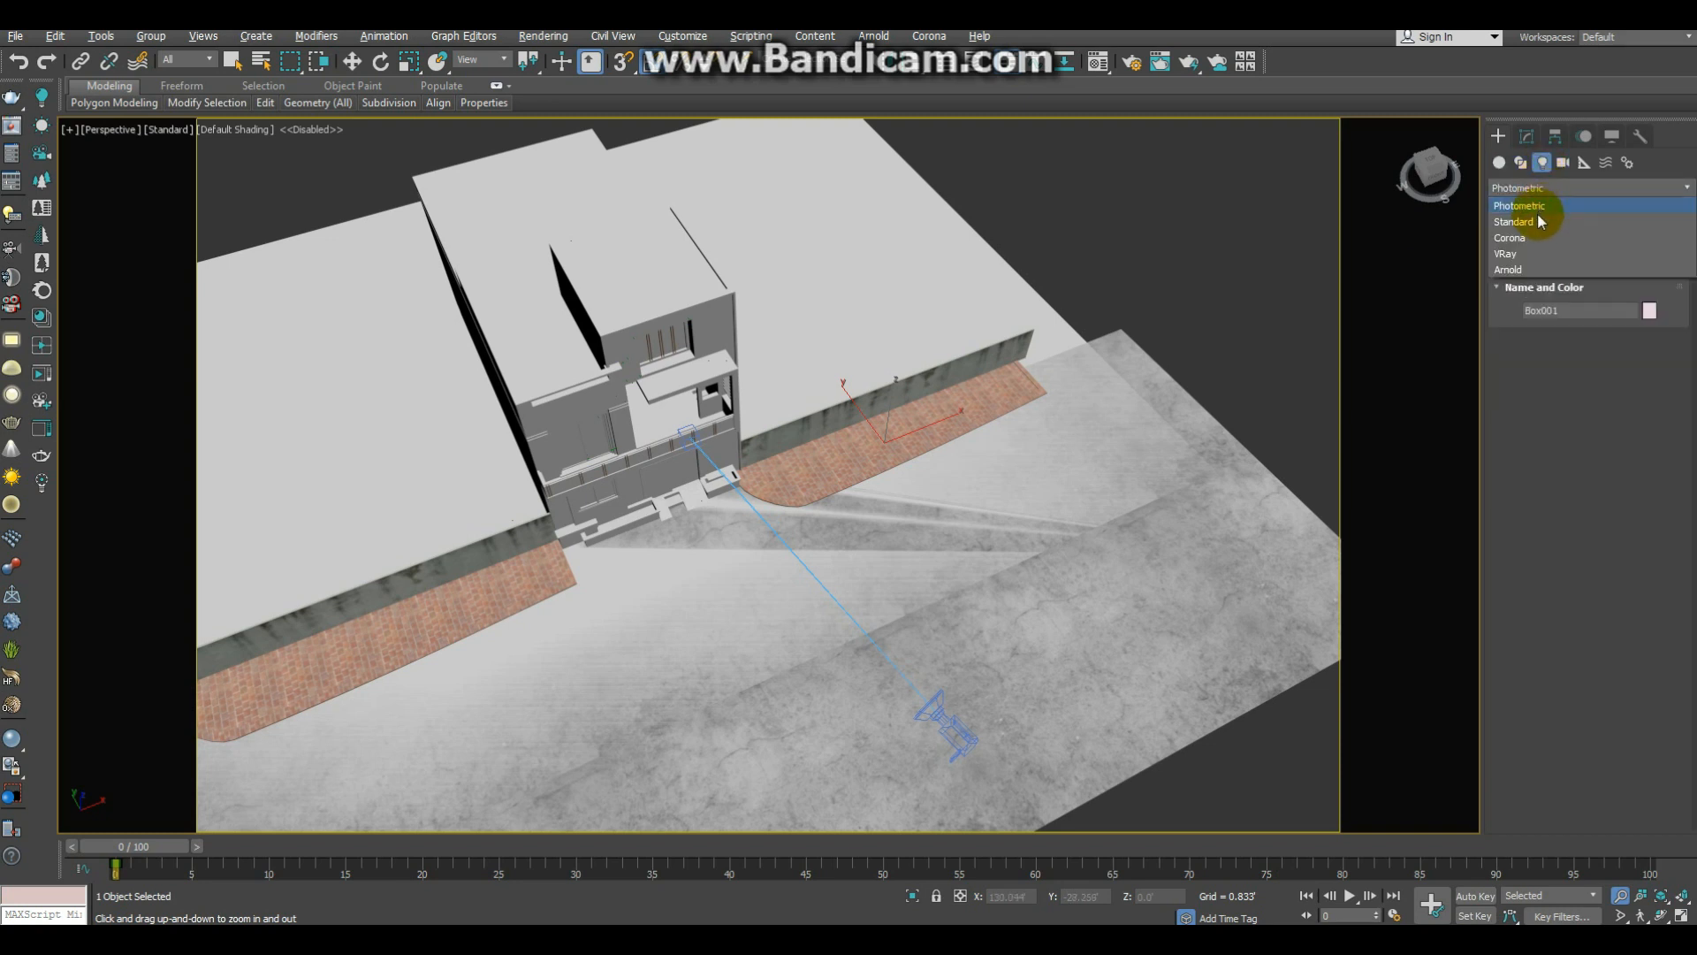
click(1536, 256)
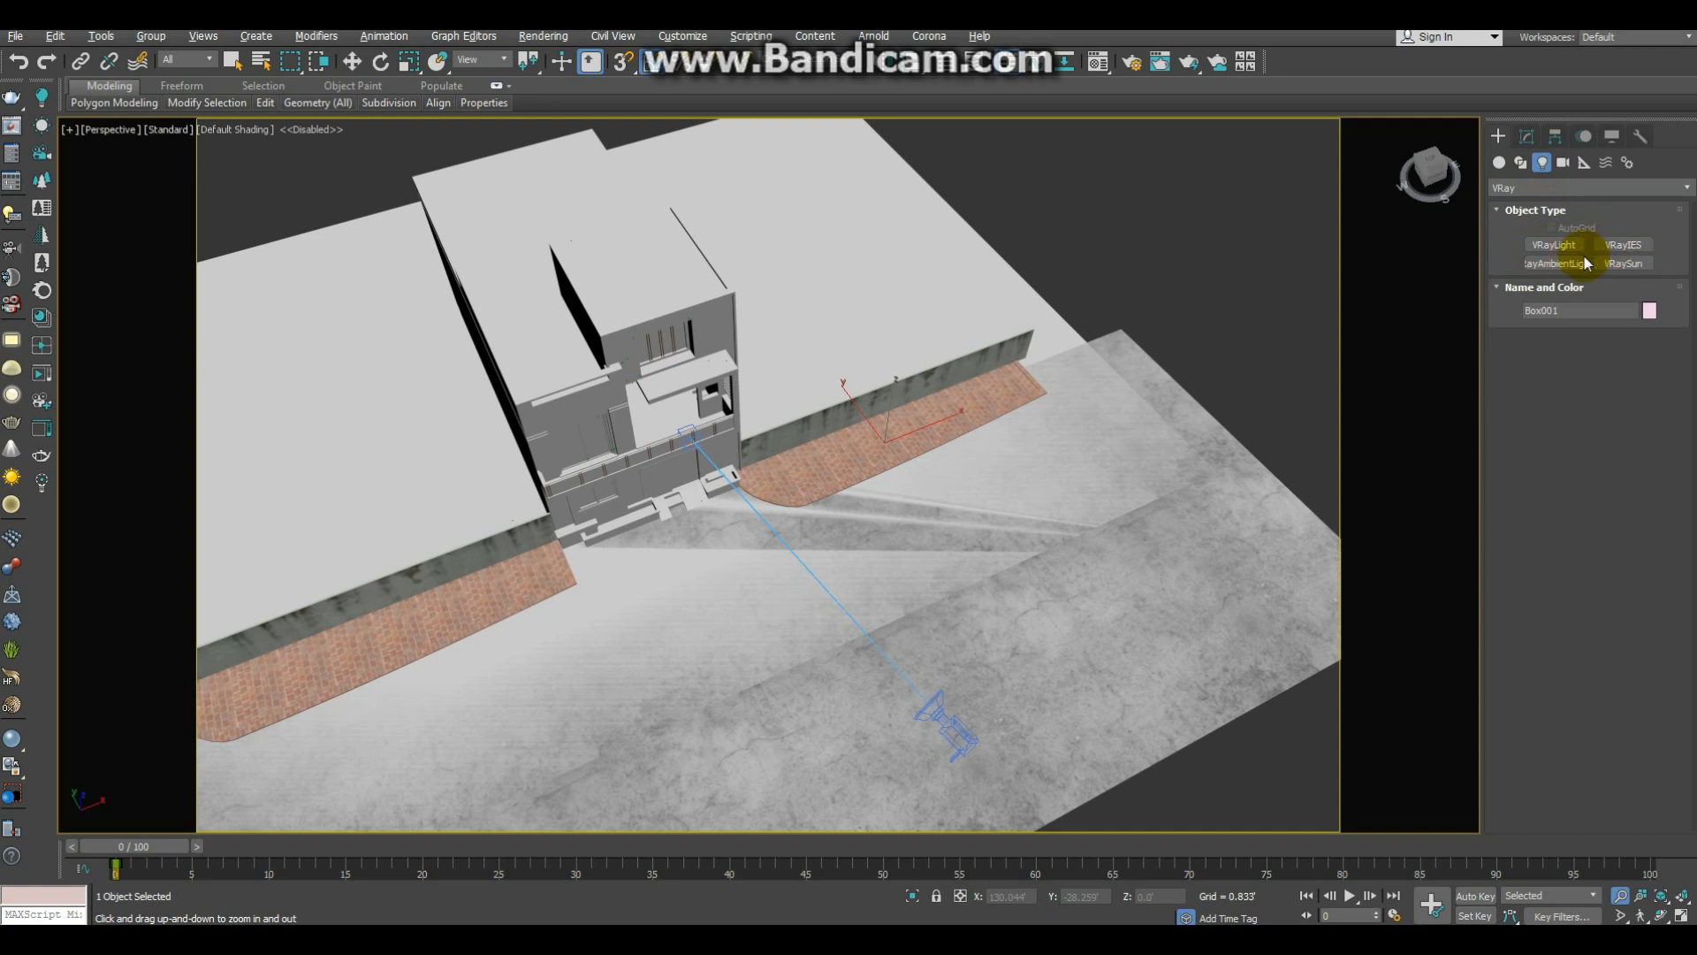
click(1566, 249)
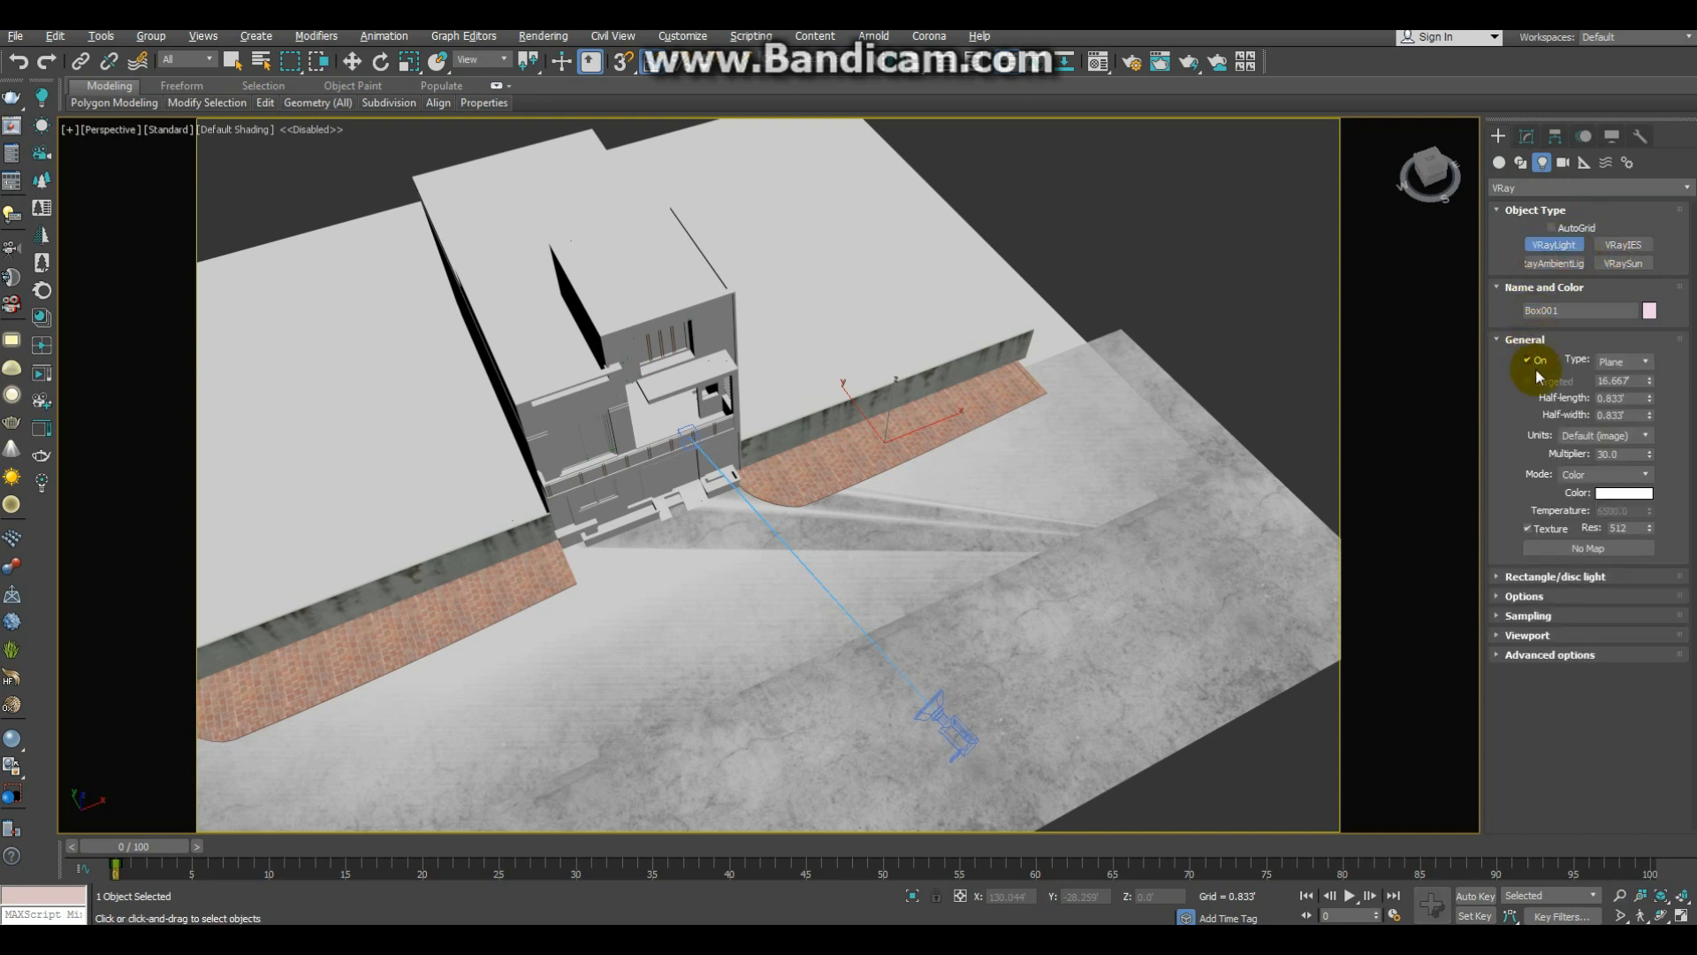
click(1625, 362)
click(1625, 373)
Step: Place the dome light in the empty area beyond the boundary wall and return to the camera view
alt+middle_drag(1282, 385, 1064, 379)
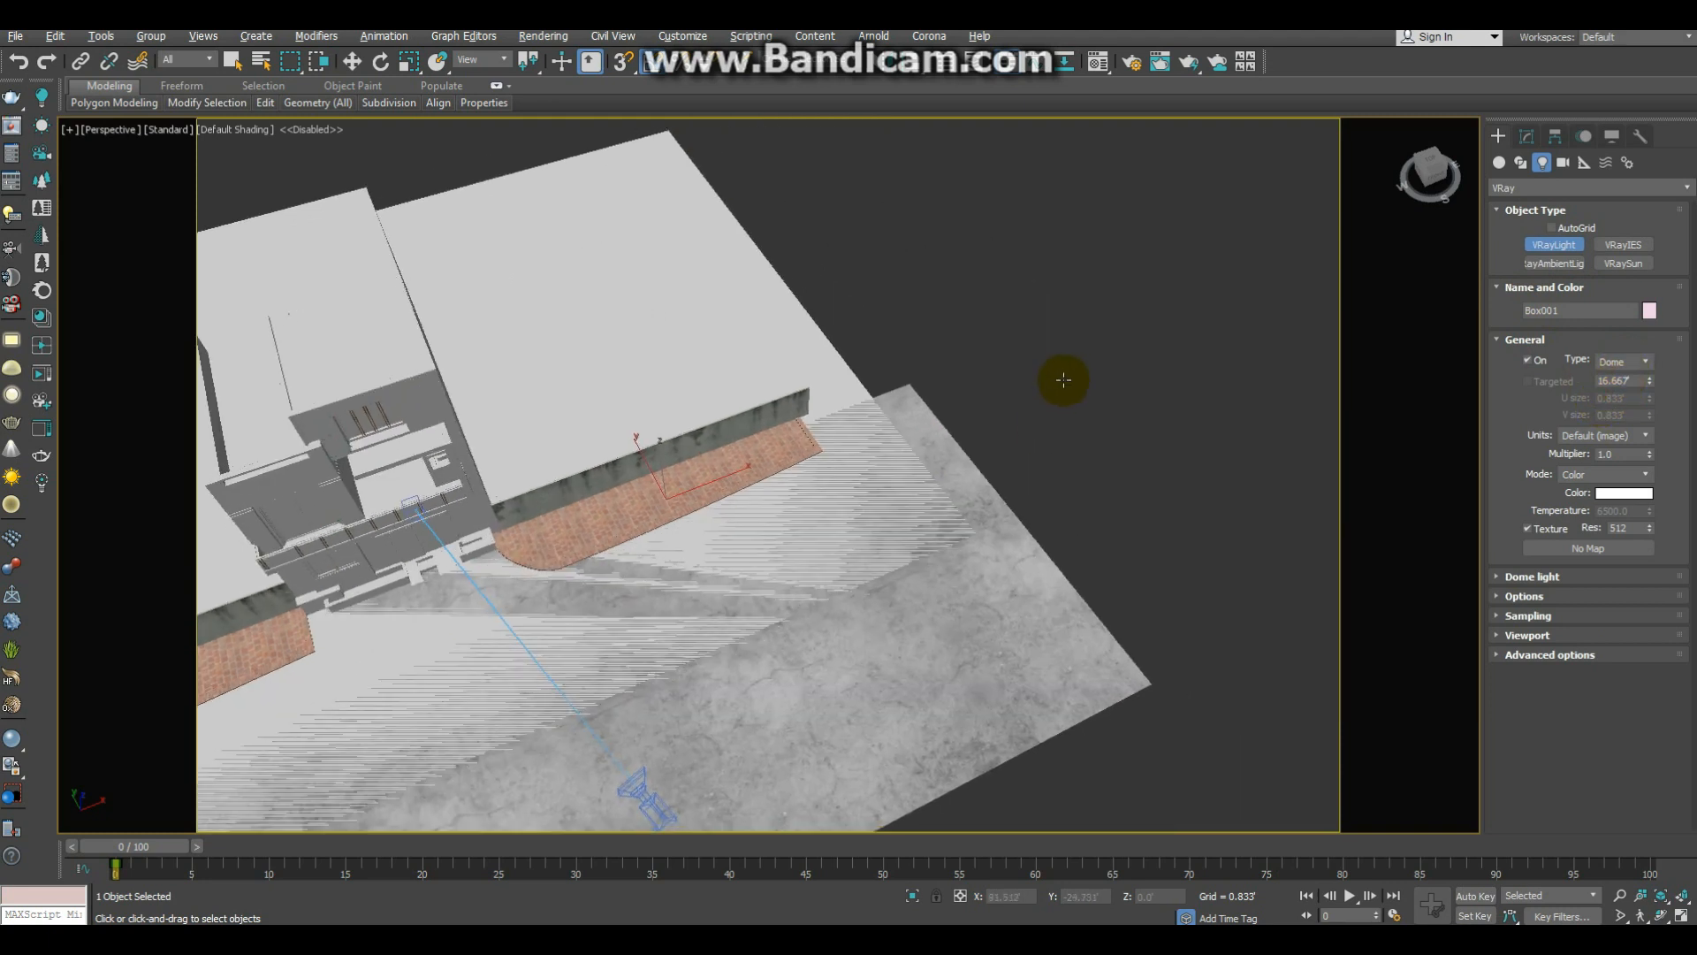
click(1066, 373)
middle_drag(893, 414, 916, 406)
key(c)
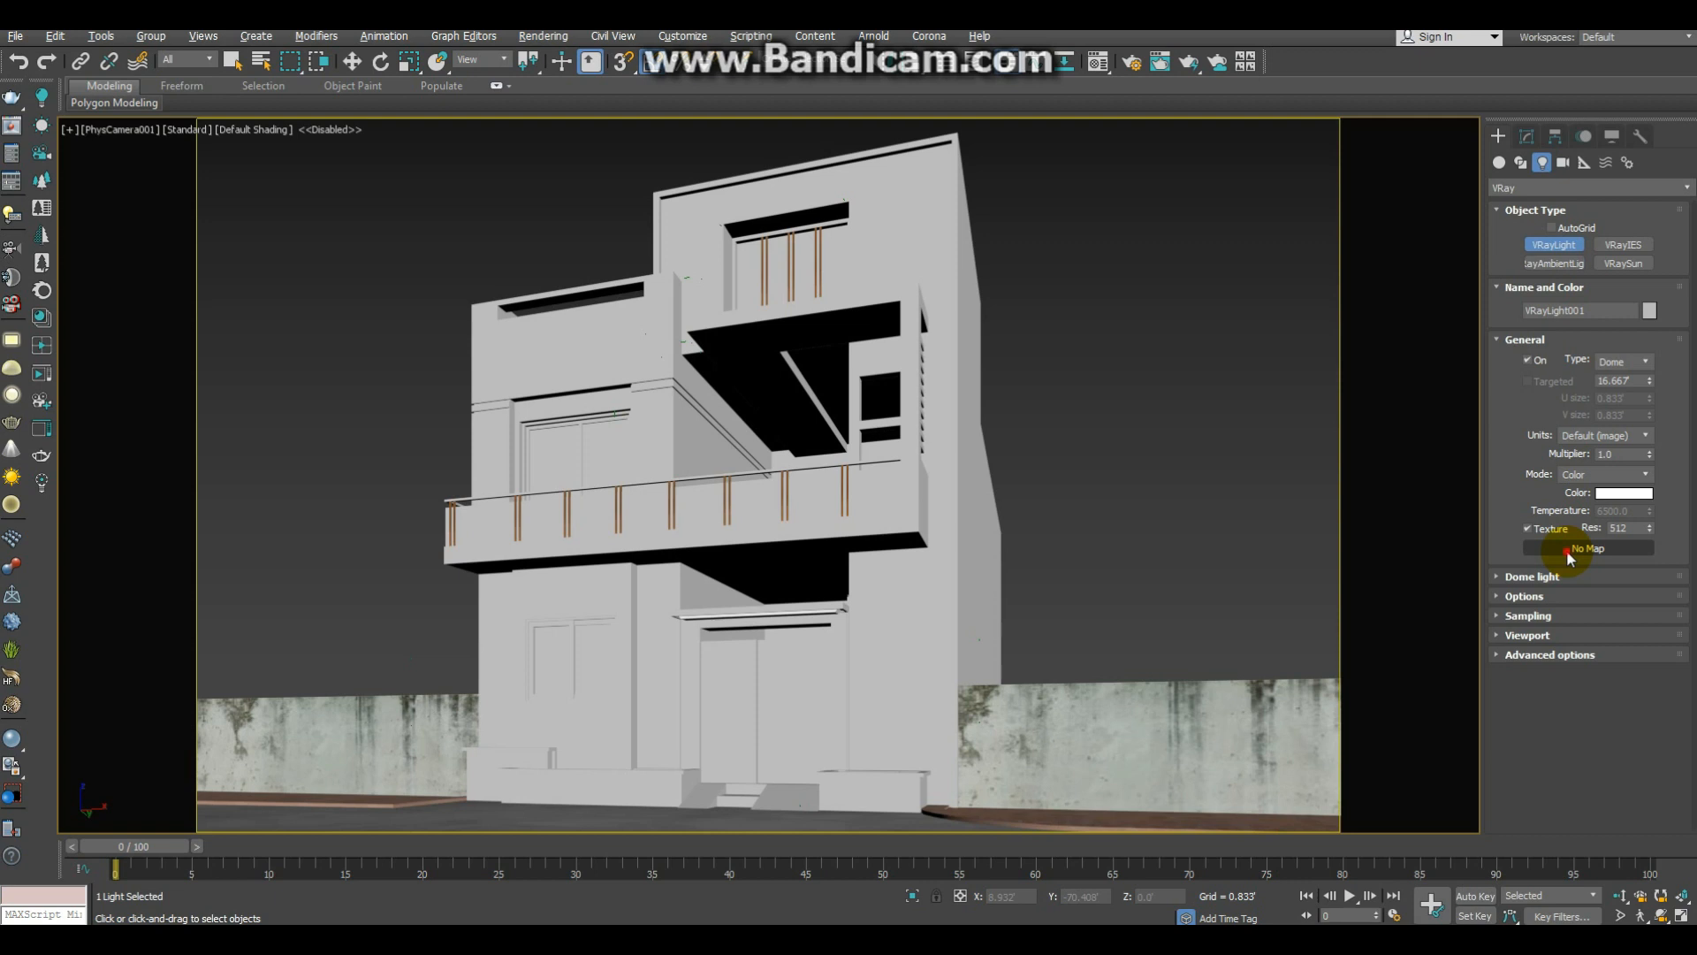
Step: Assign a VRayHDRI map as the dome light's texture
click(1567, 550)
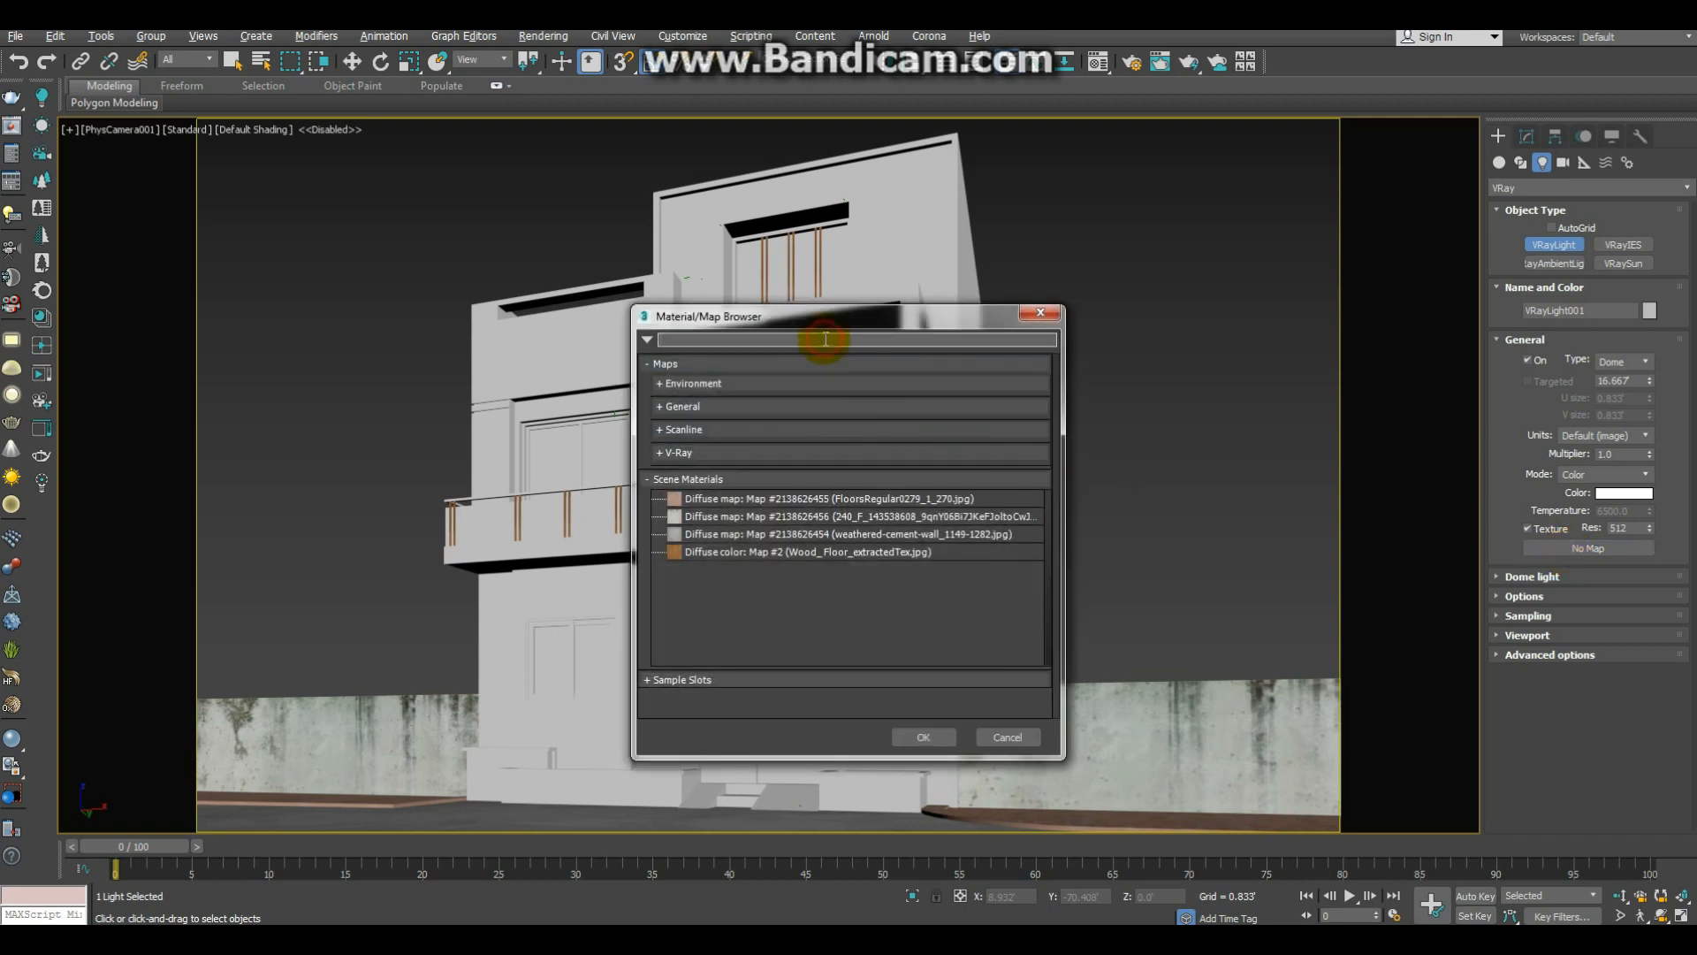
text(hd)
text(vray)
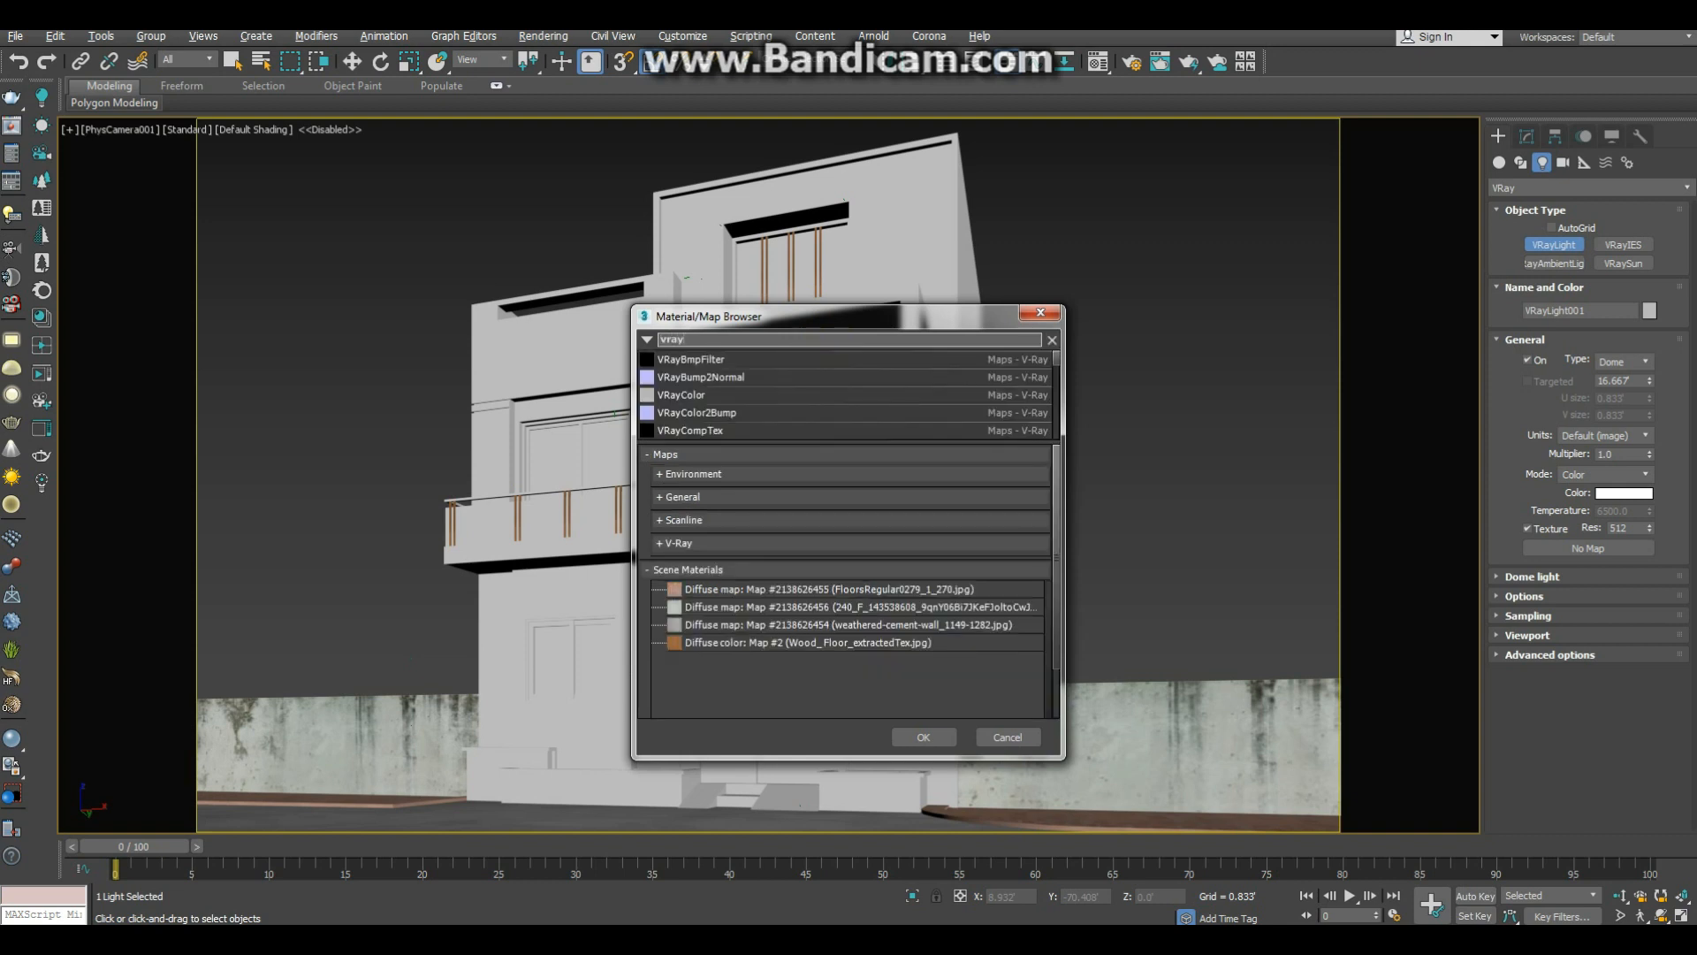
text(hd)
key(Down)
key(Return)
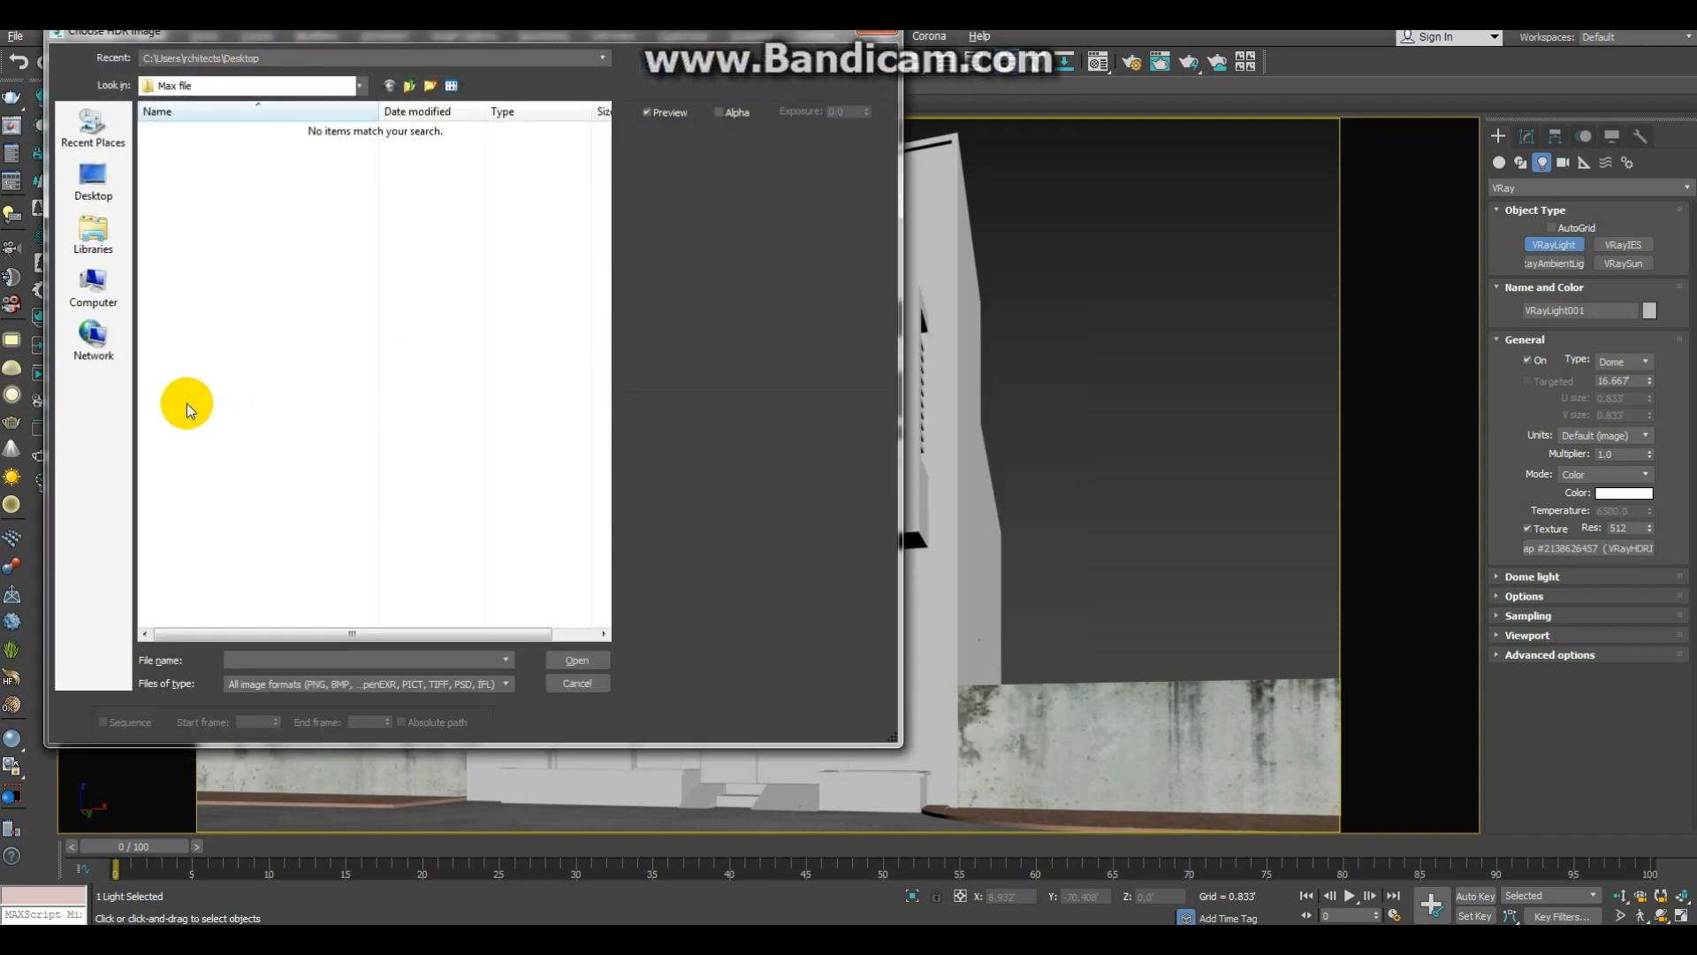
Step: Load tiergarten_8k from the HDRI colection folder on drive F: as the HDRI image, after previewing other images
click(106, 303)
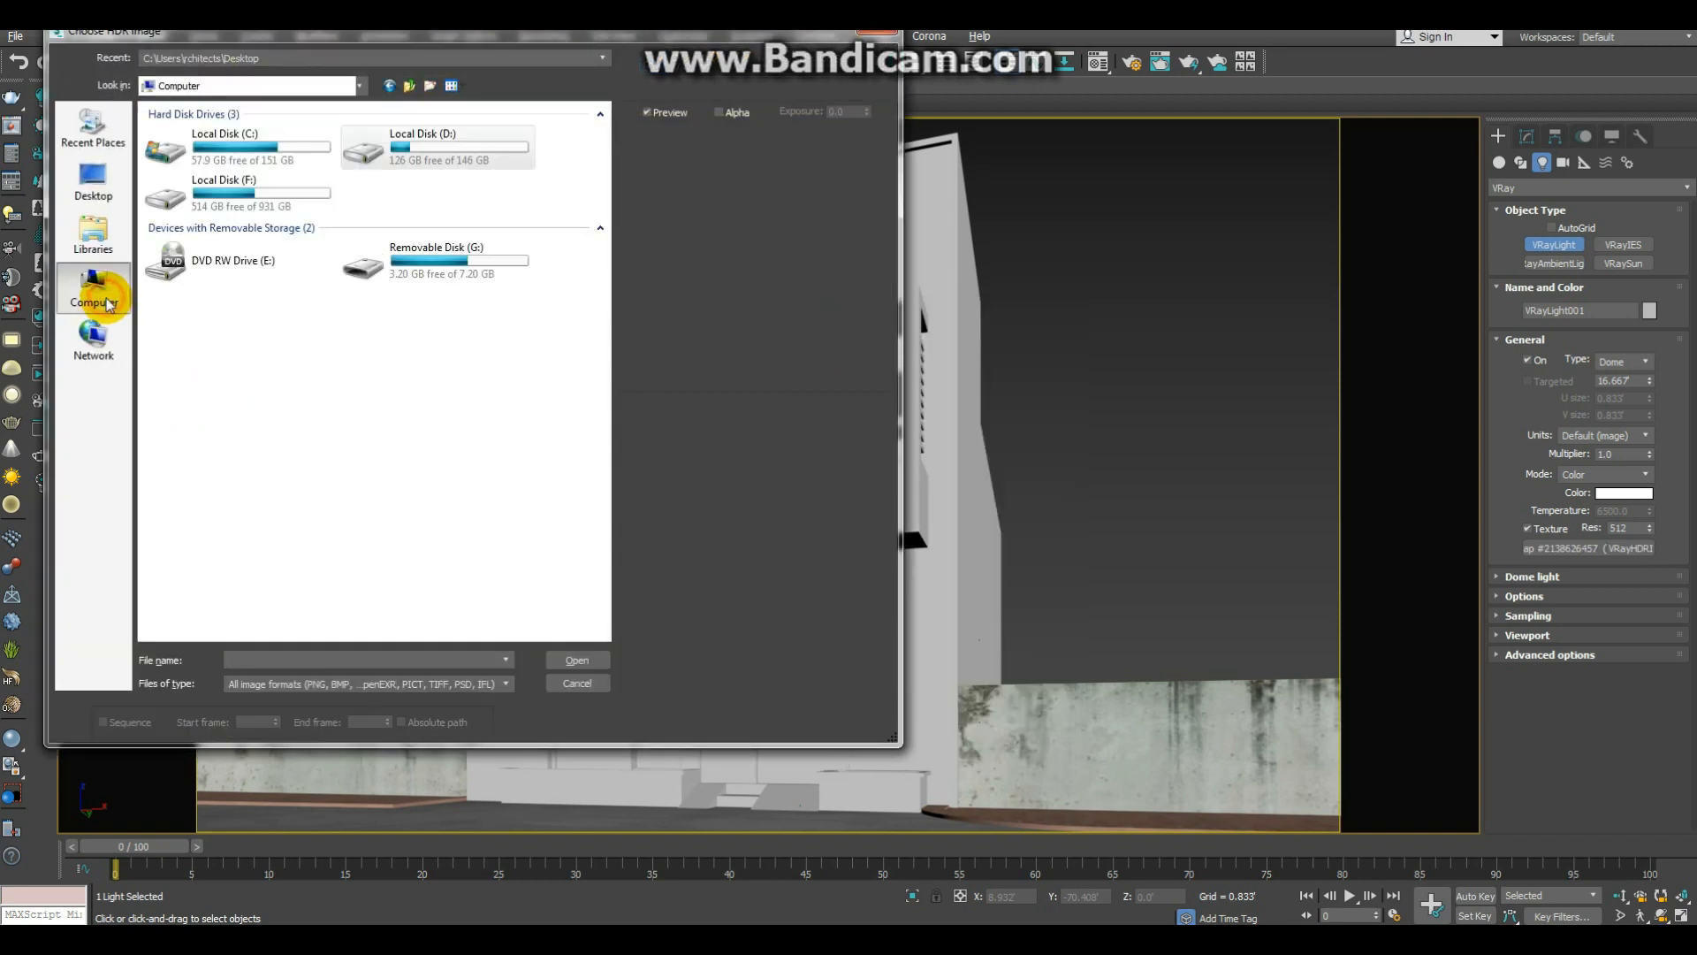
double_click(305, 193)
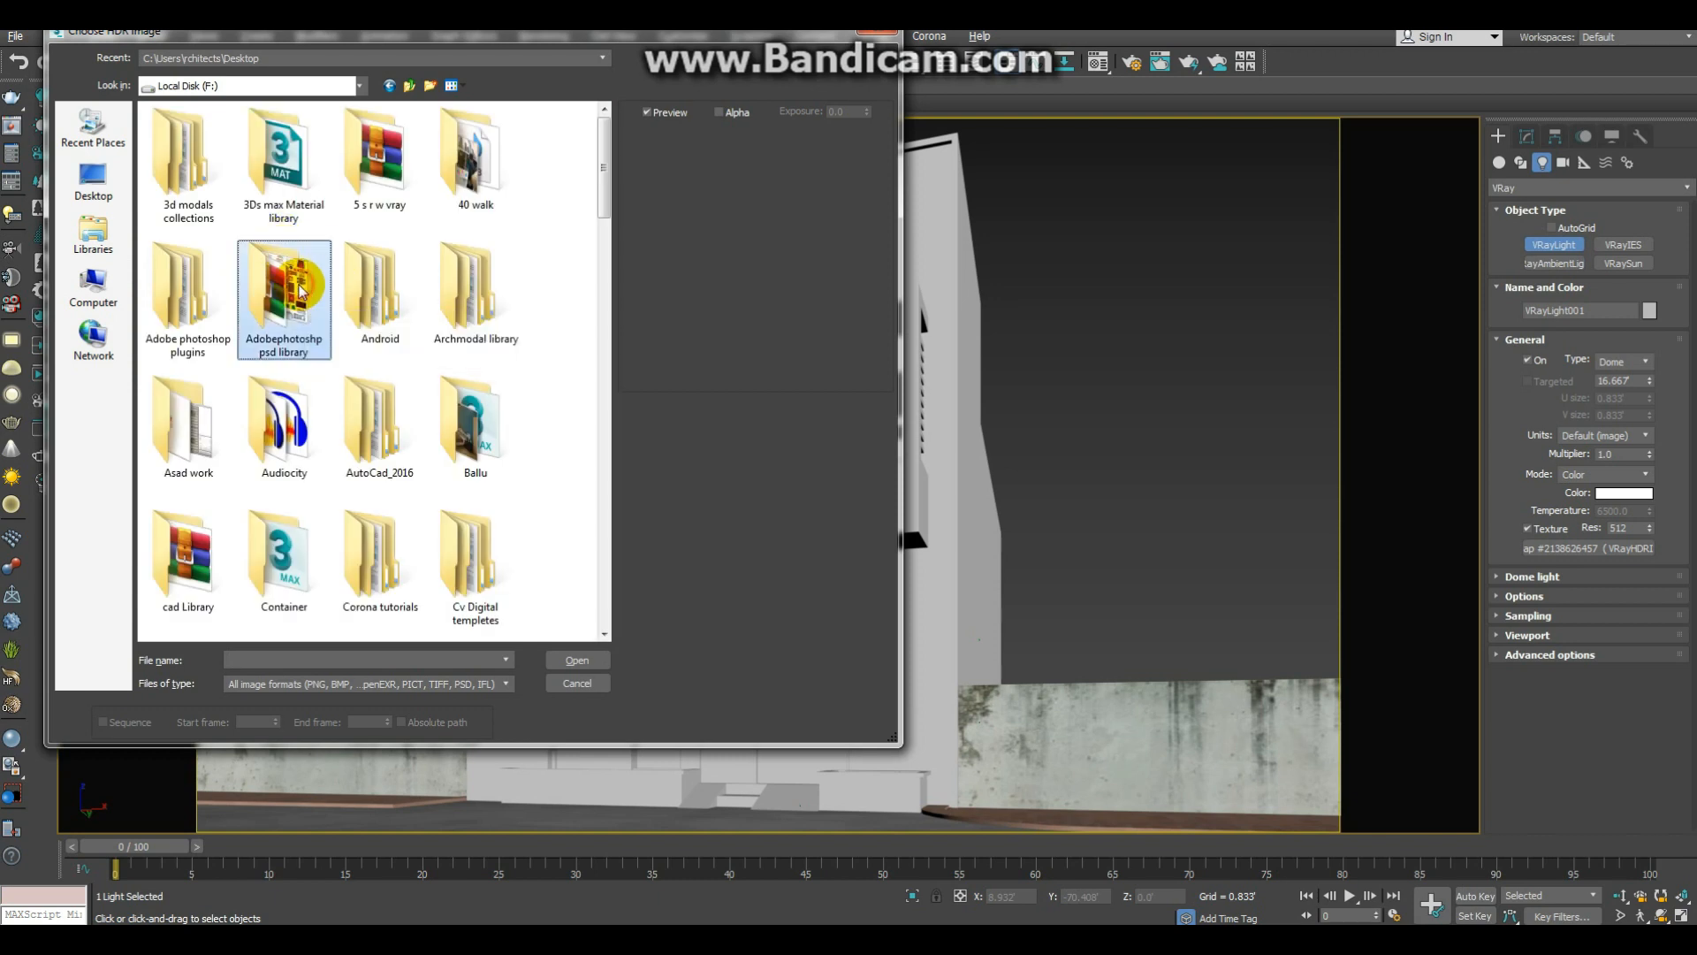
key(h)
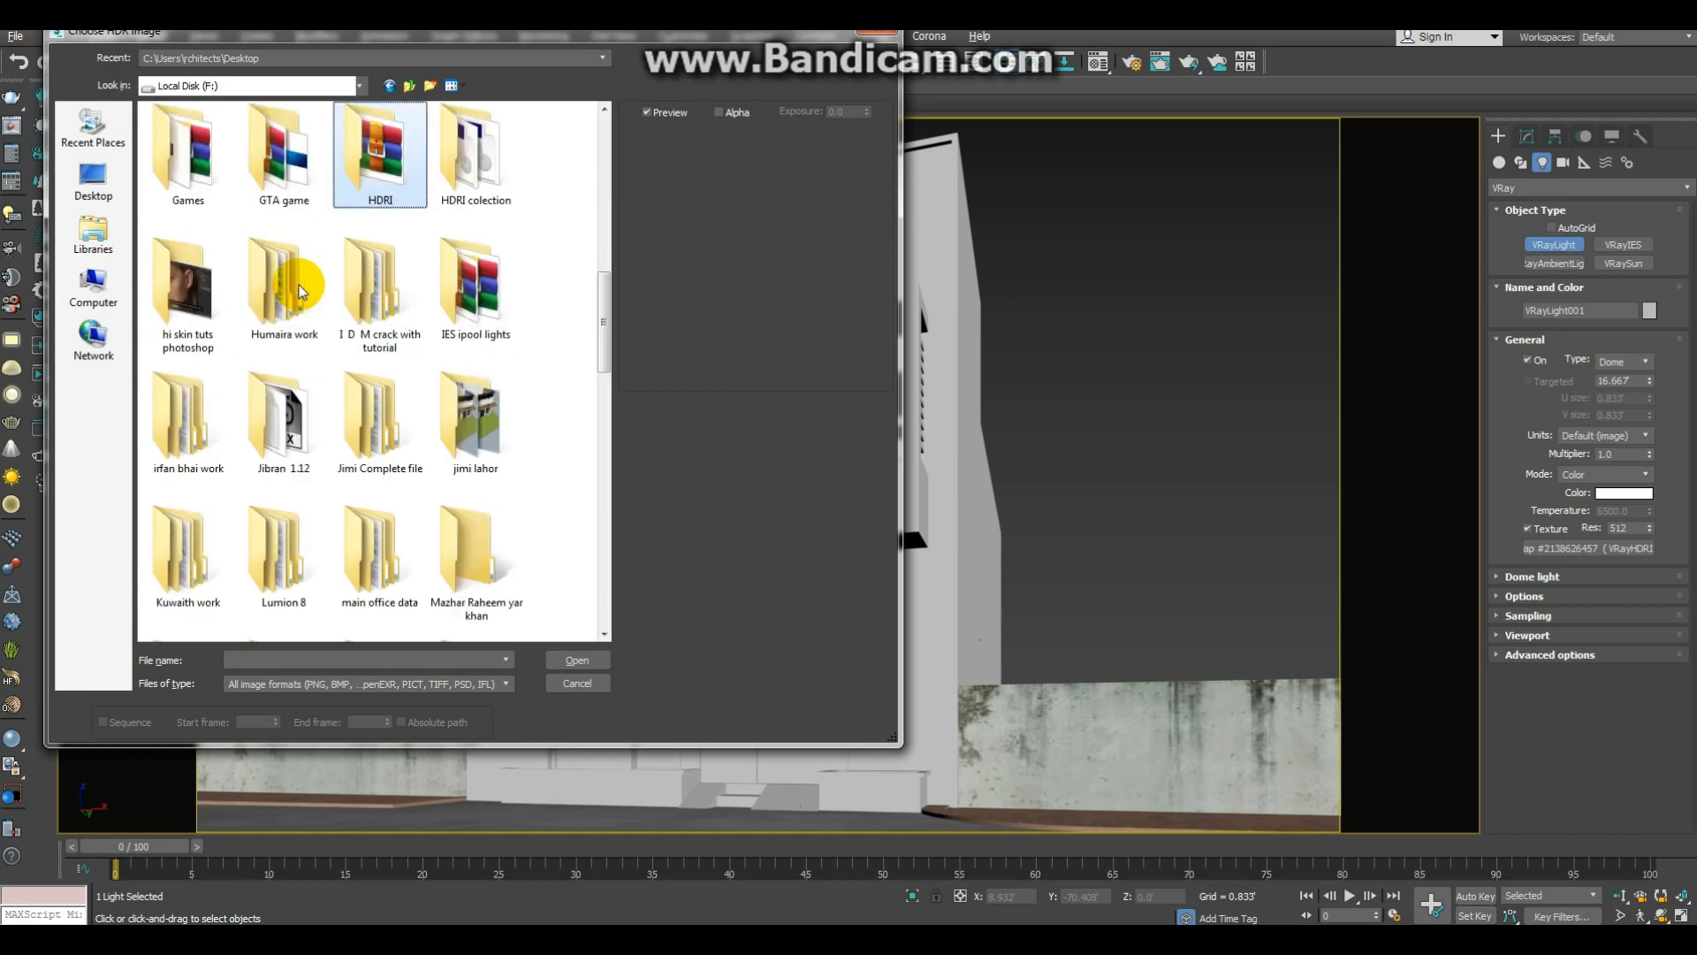
double_click(451, 170)
click(297, 181)
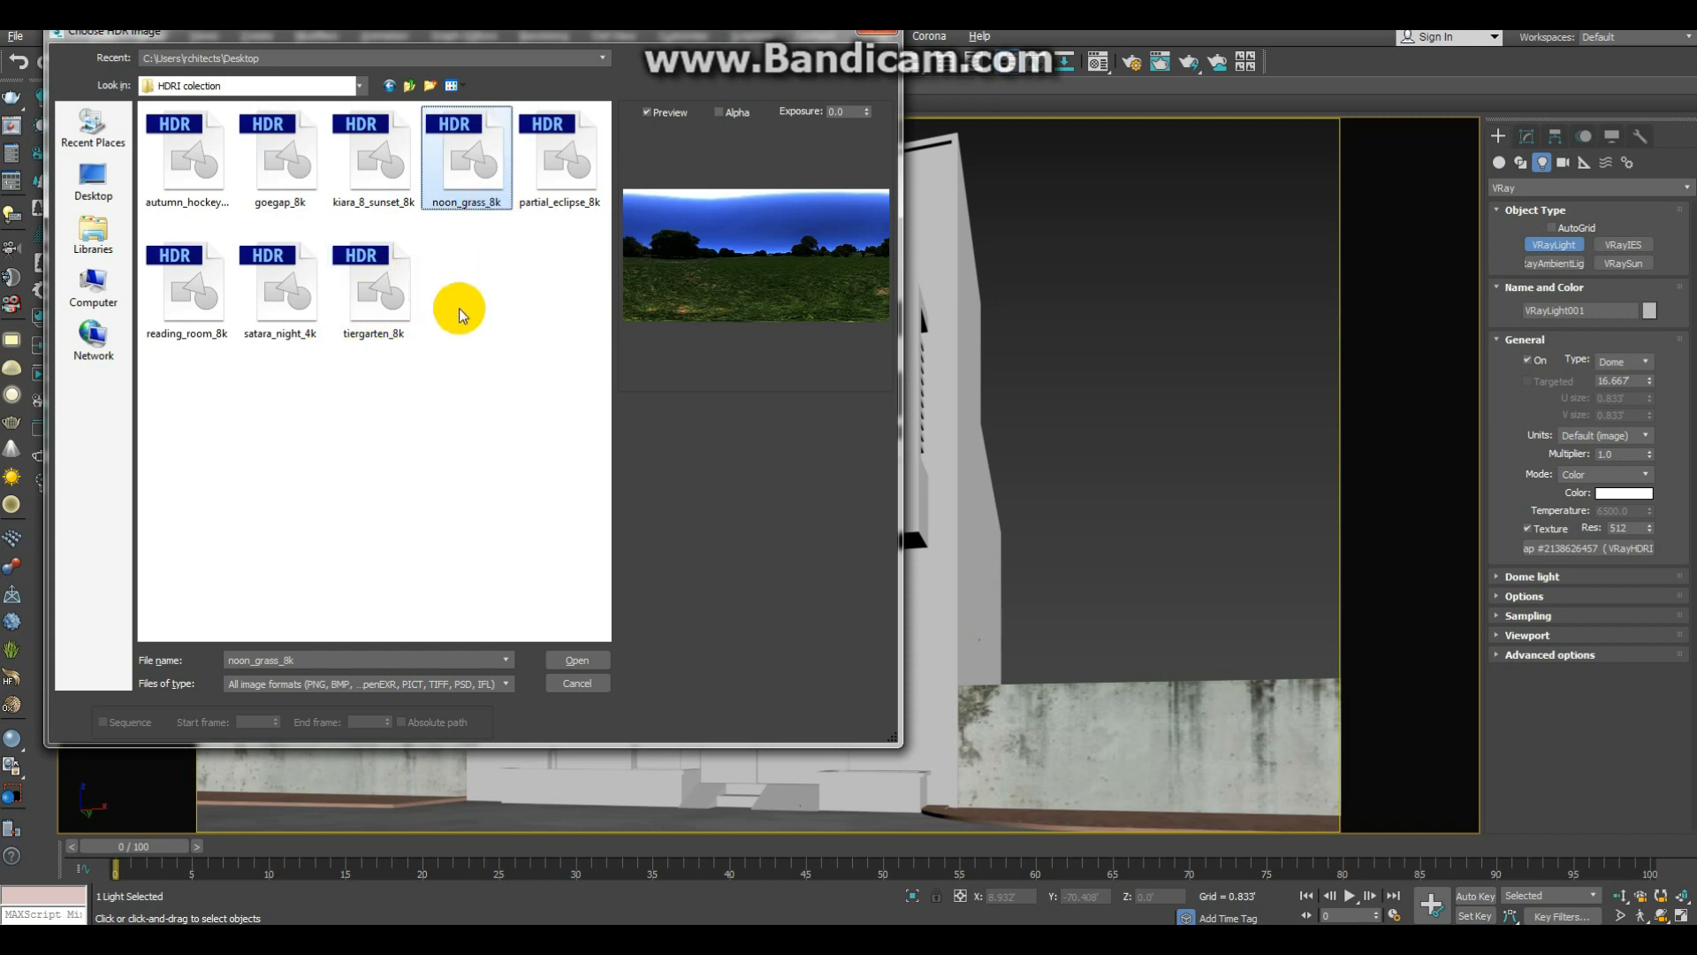
click(300, 303)
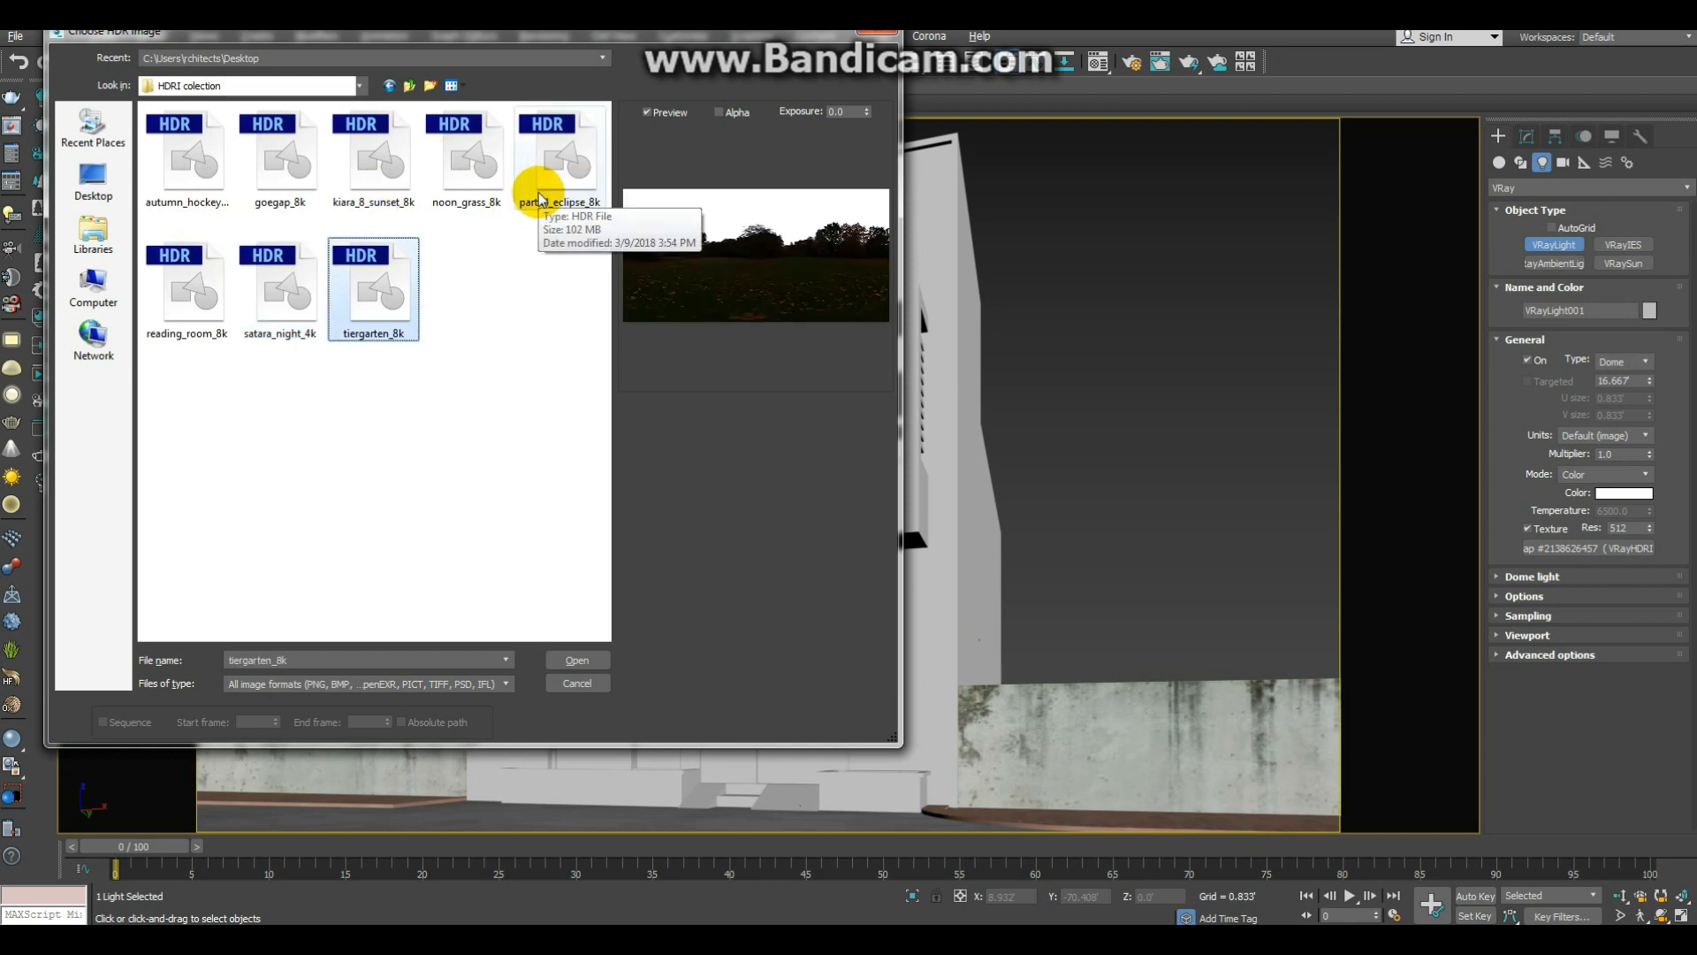
click(587, 660)
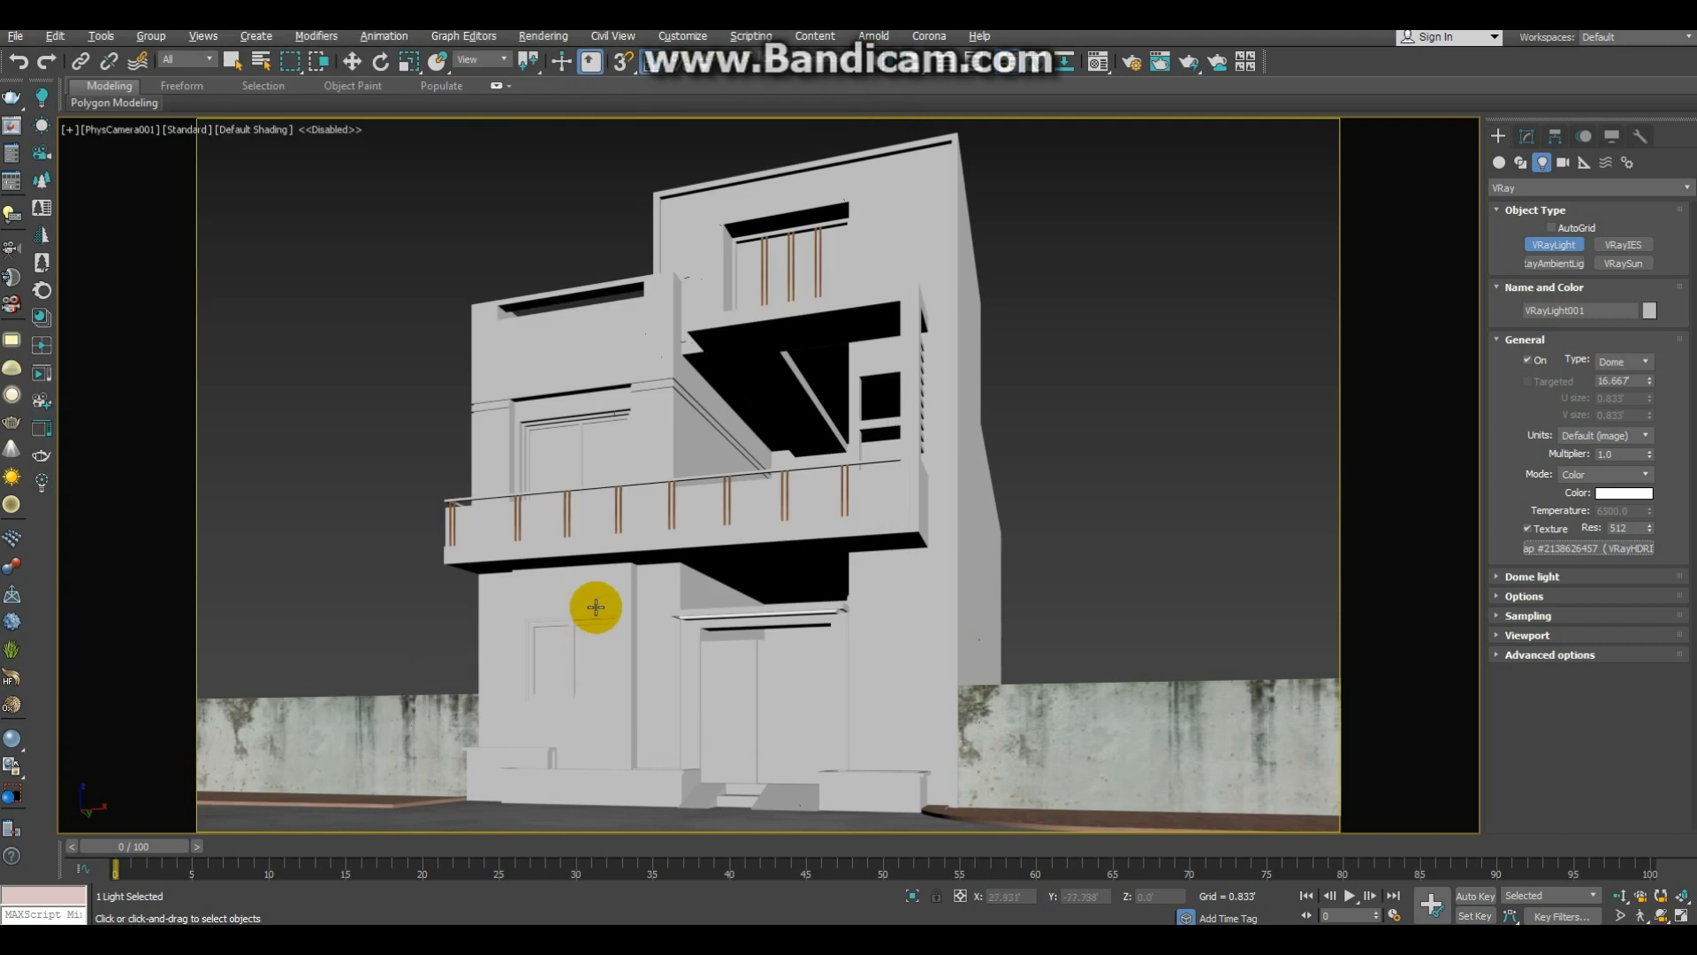
click(1146, 543)
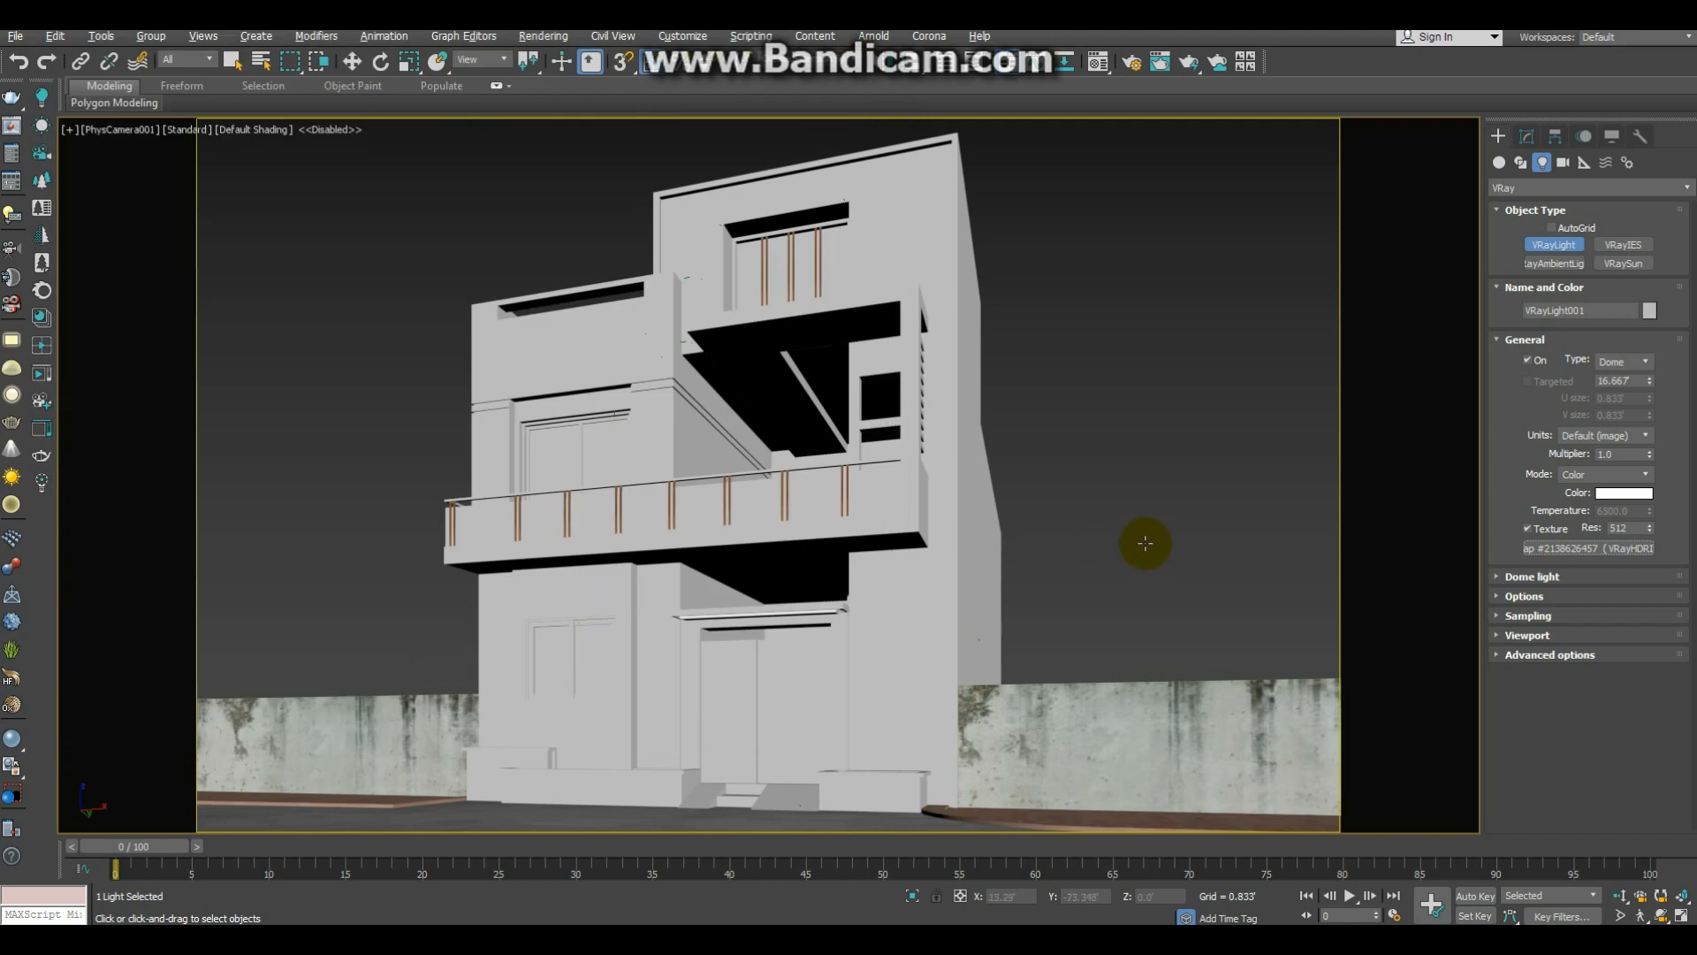
Step: Copy the dome light's HDRI map as an instance into an empty material sample slot
key(m)
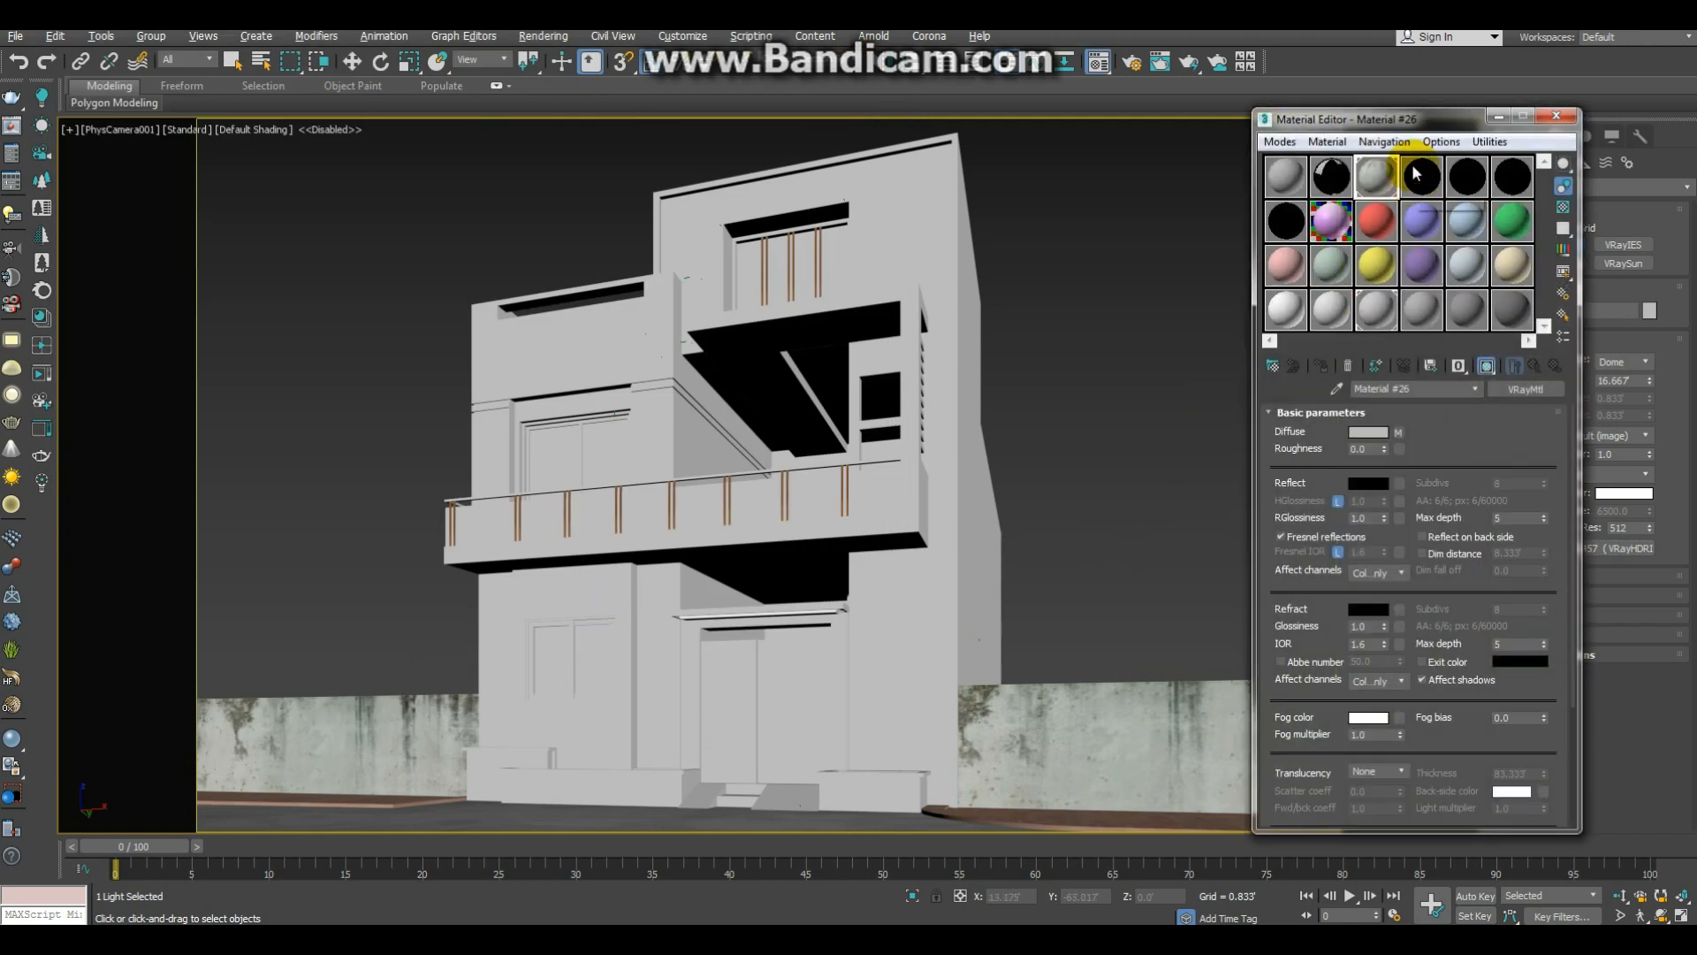
drag(1417, 127, 1105, 508)
click(1146, 239)
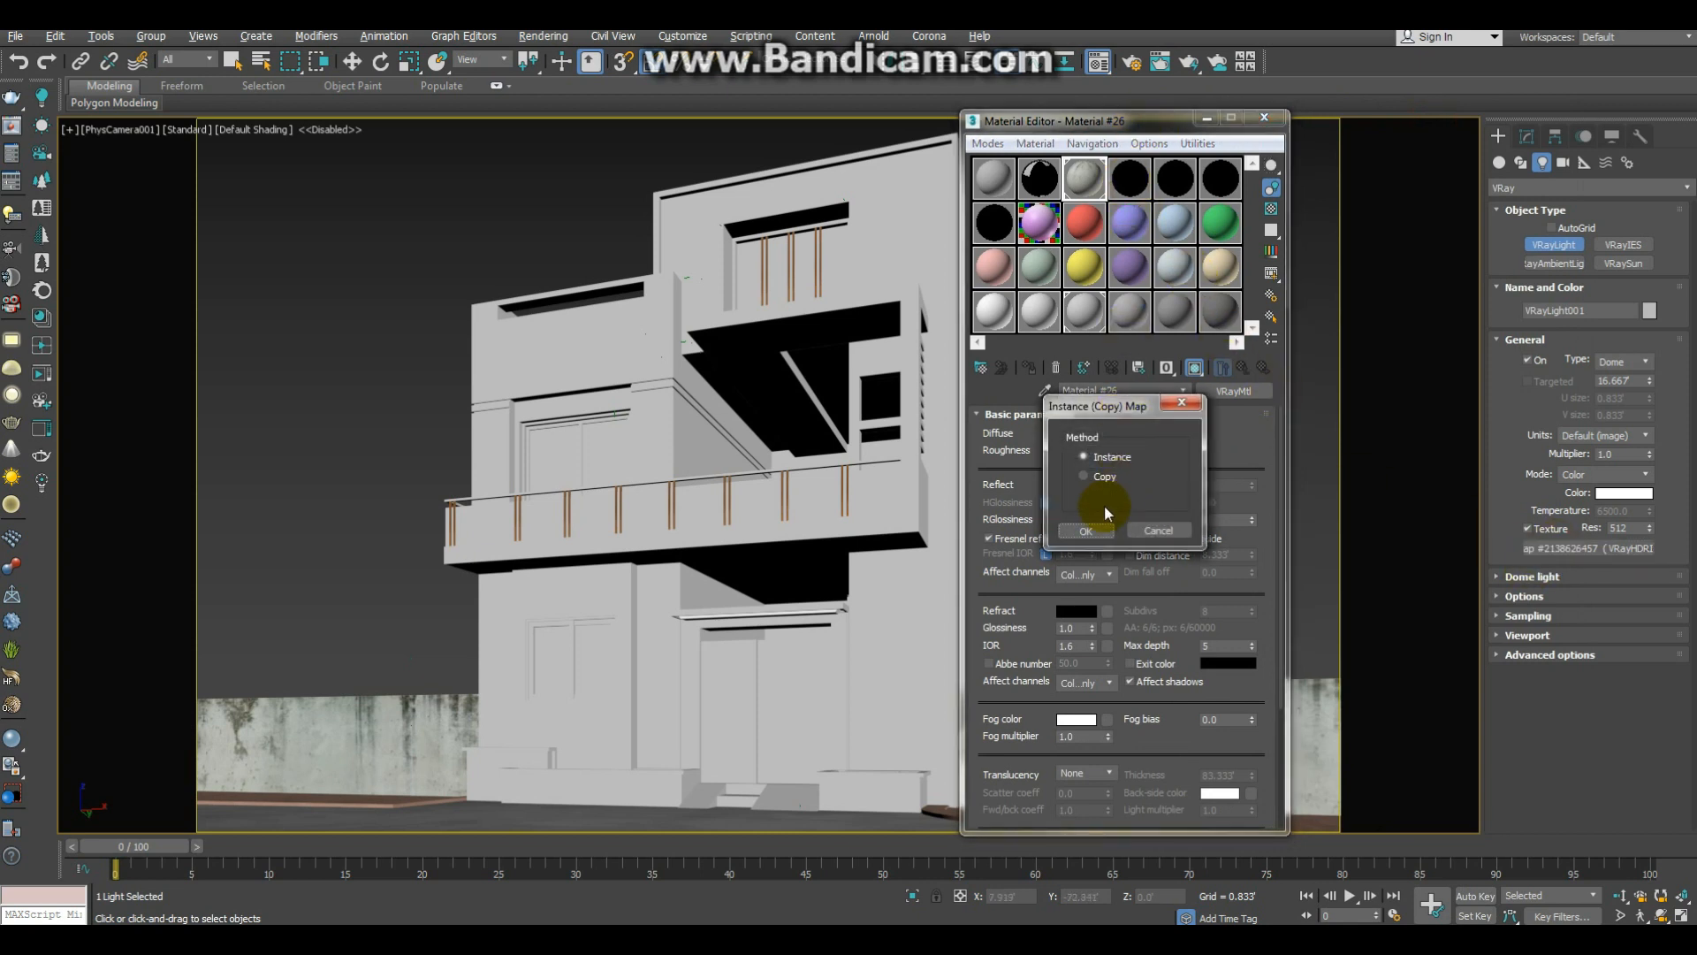
click(1098, 528)
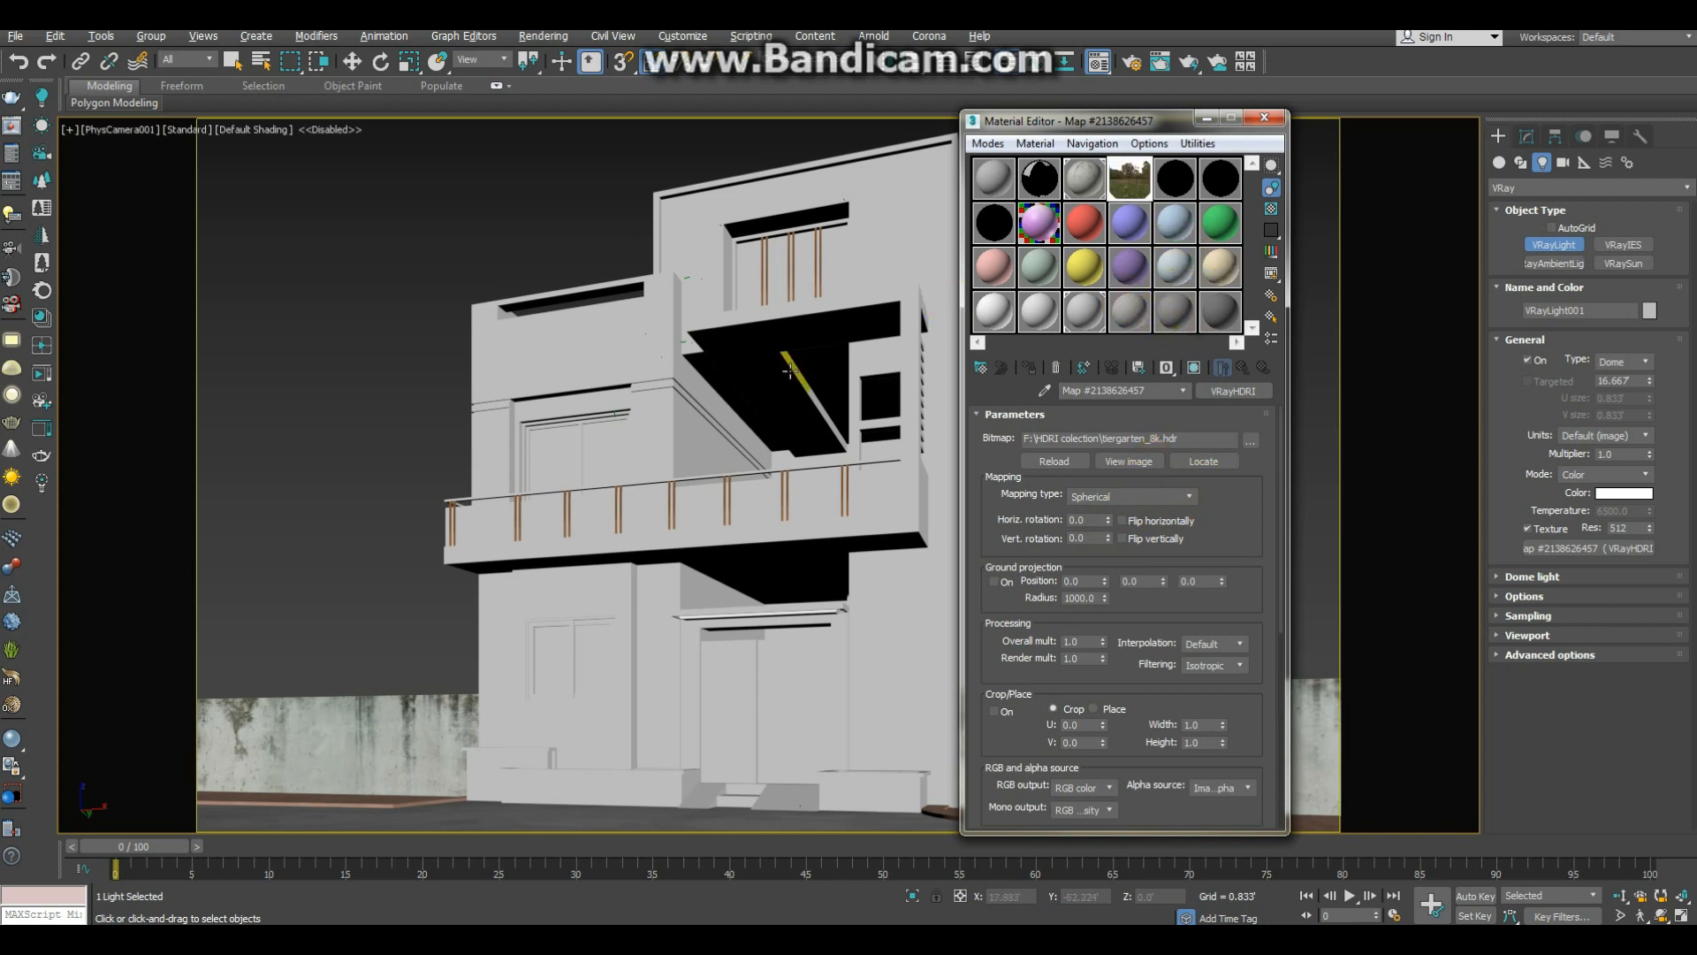
Step: Assign the HDRI map as an instance to the environment background, close the environment settings and minimise the material editor
key(8)
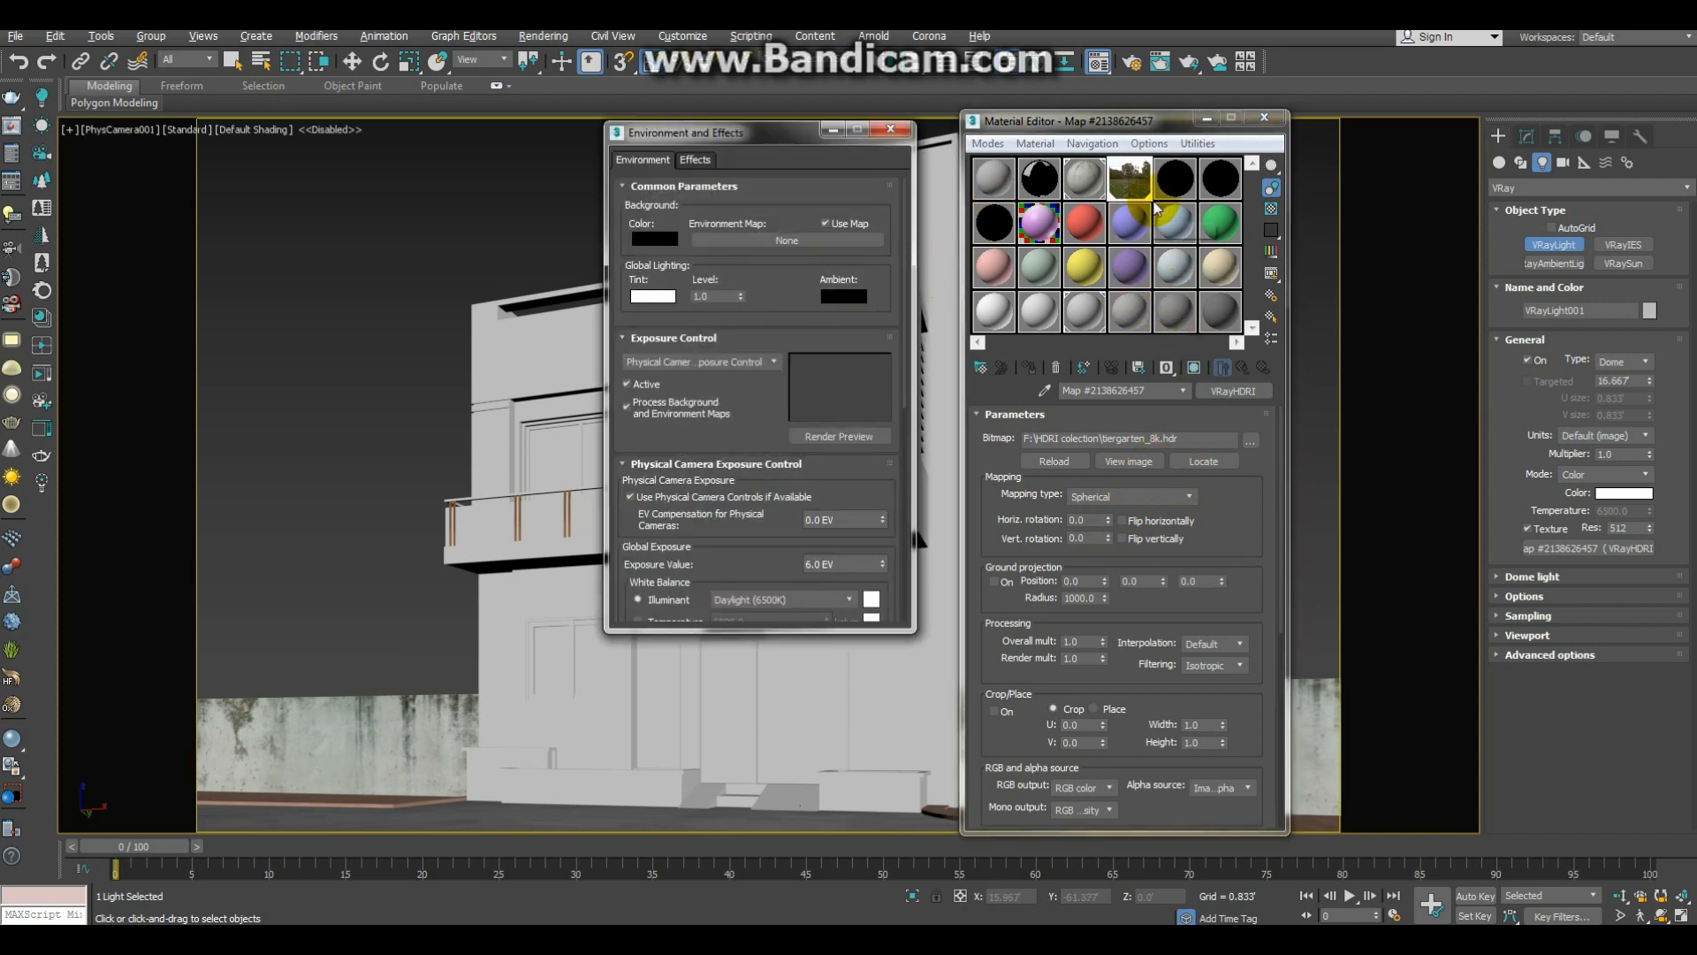
drag(1129, 180, 833, 237)
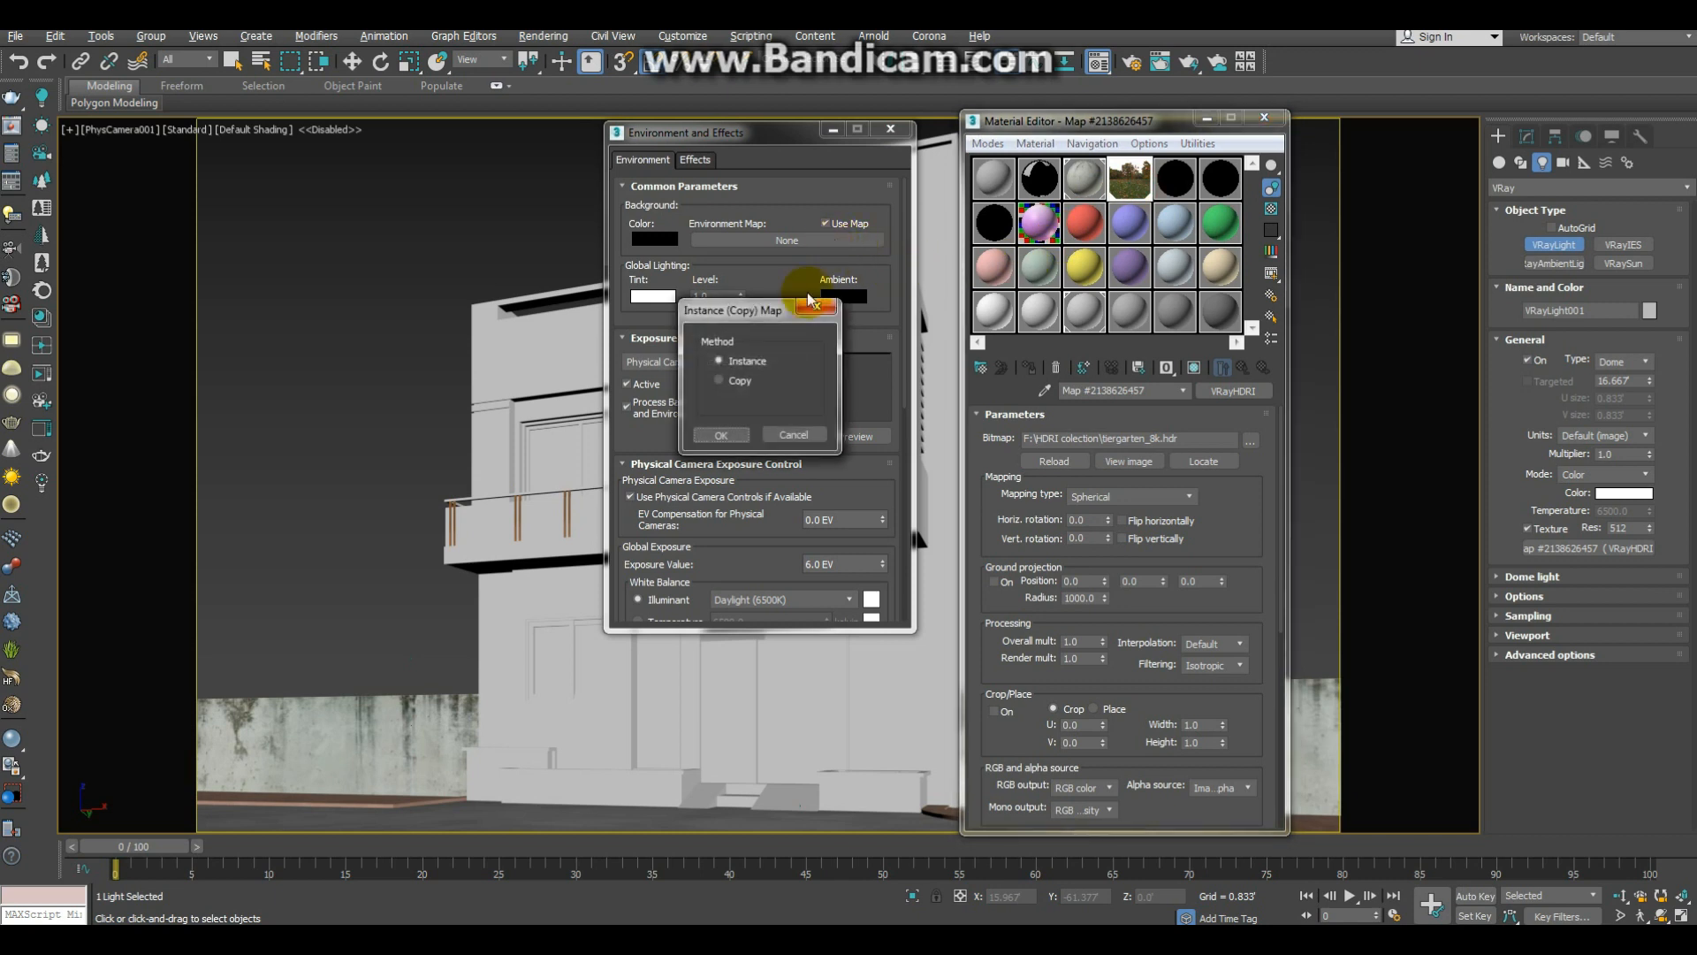
click(727, 436)
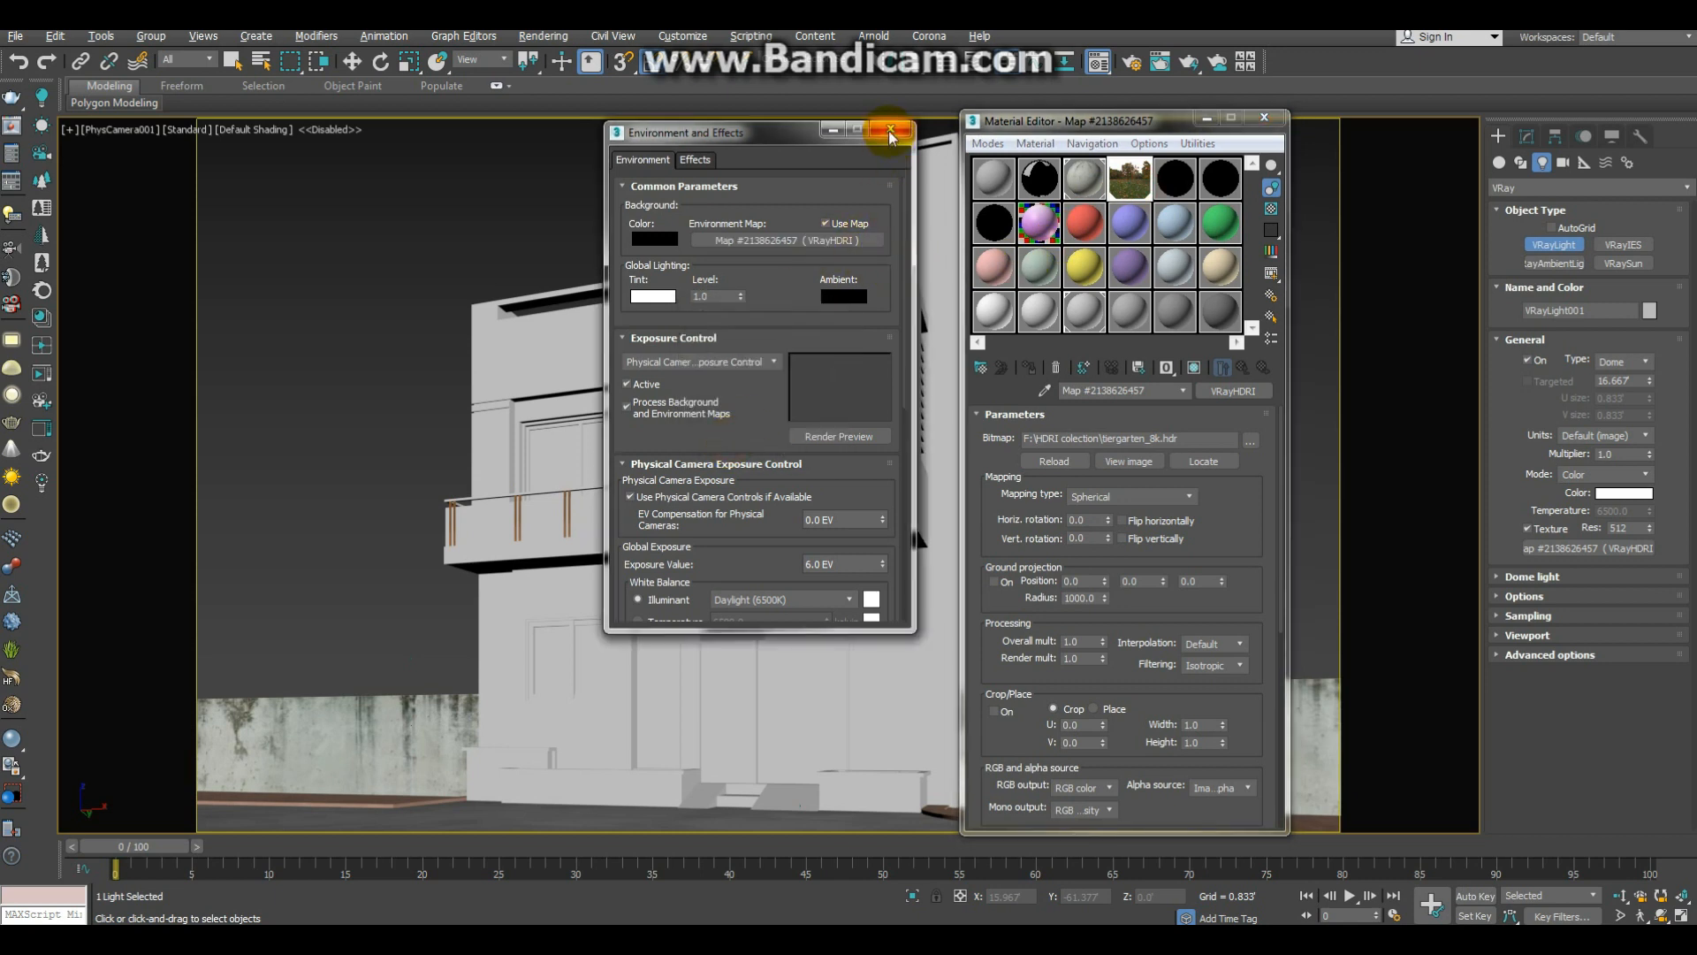
click(890, 129)
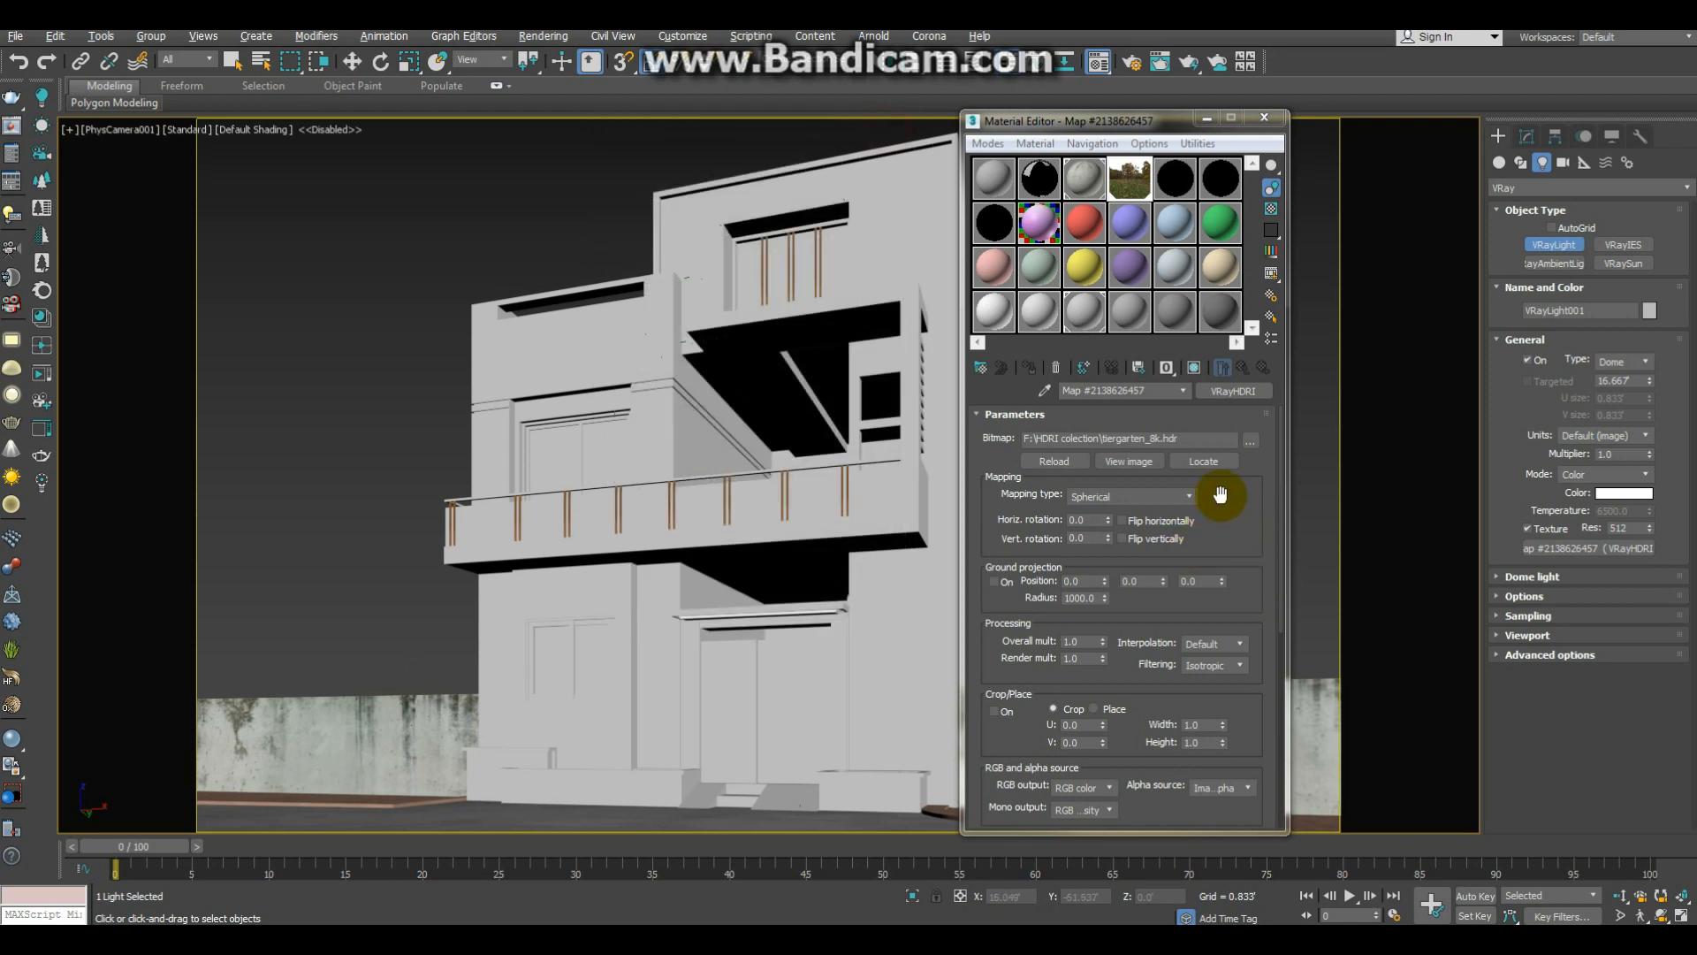
click(1207, 118)
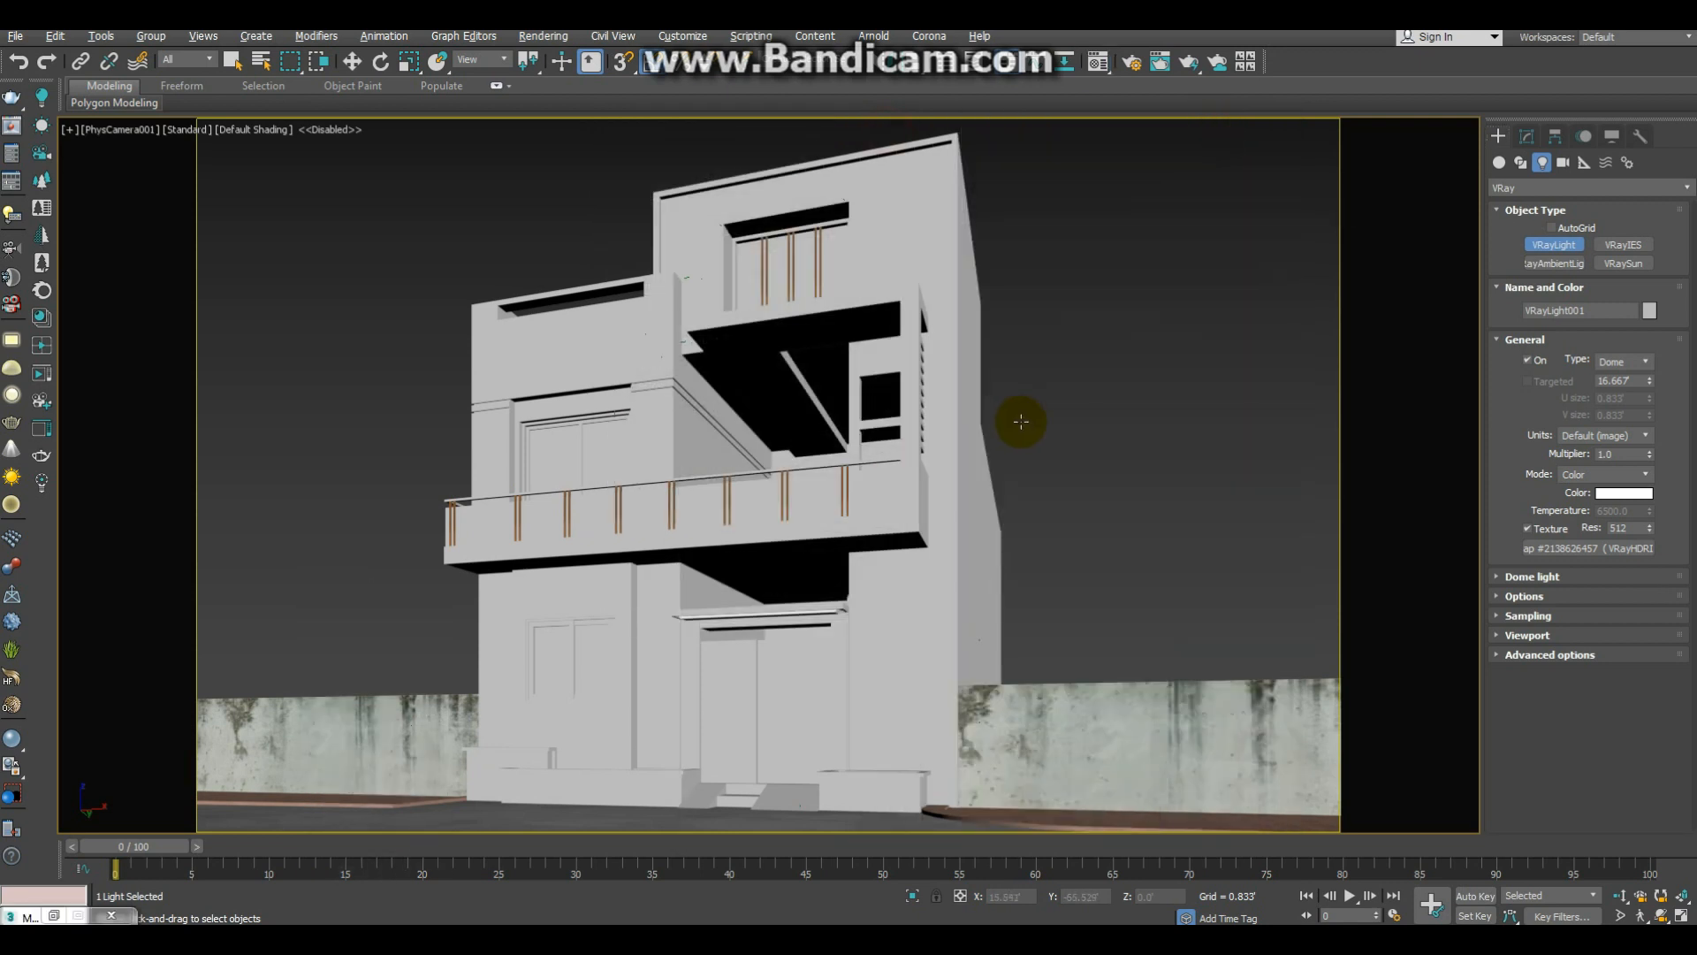
Step: Configure the active viewport to use the environment background
key(alt+b)
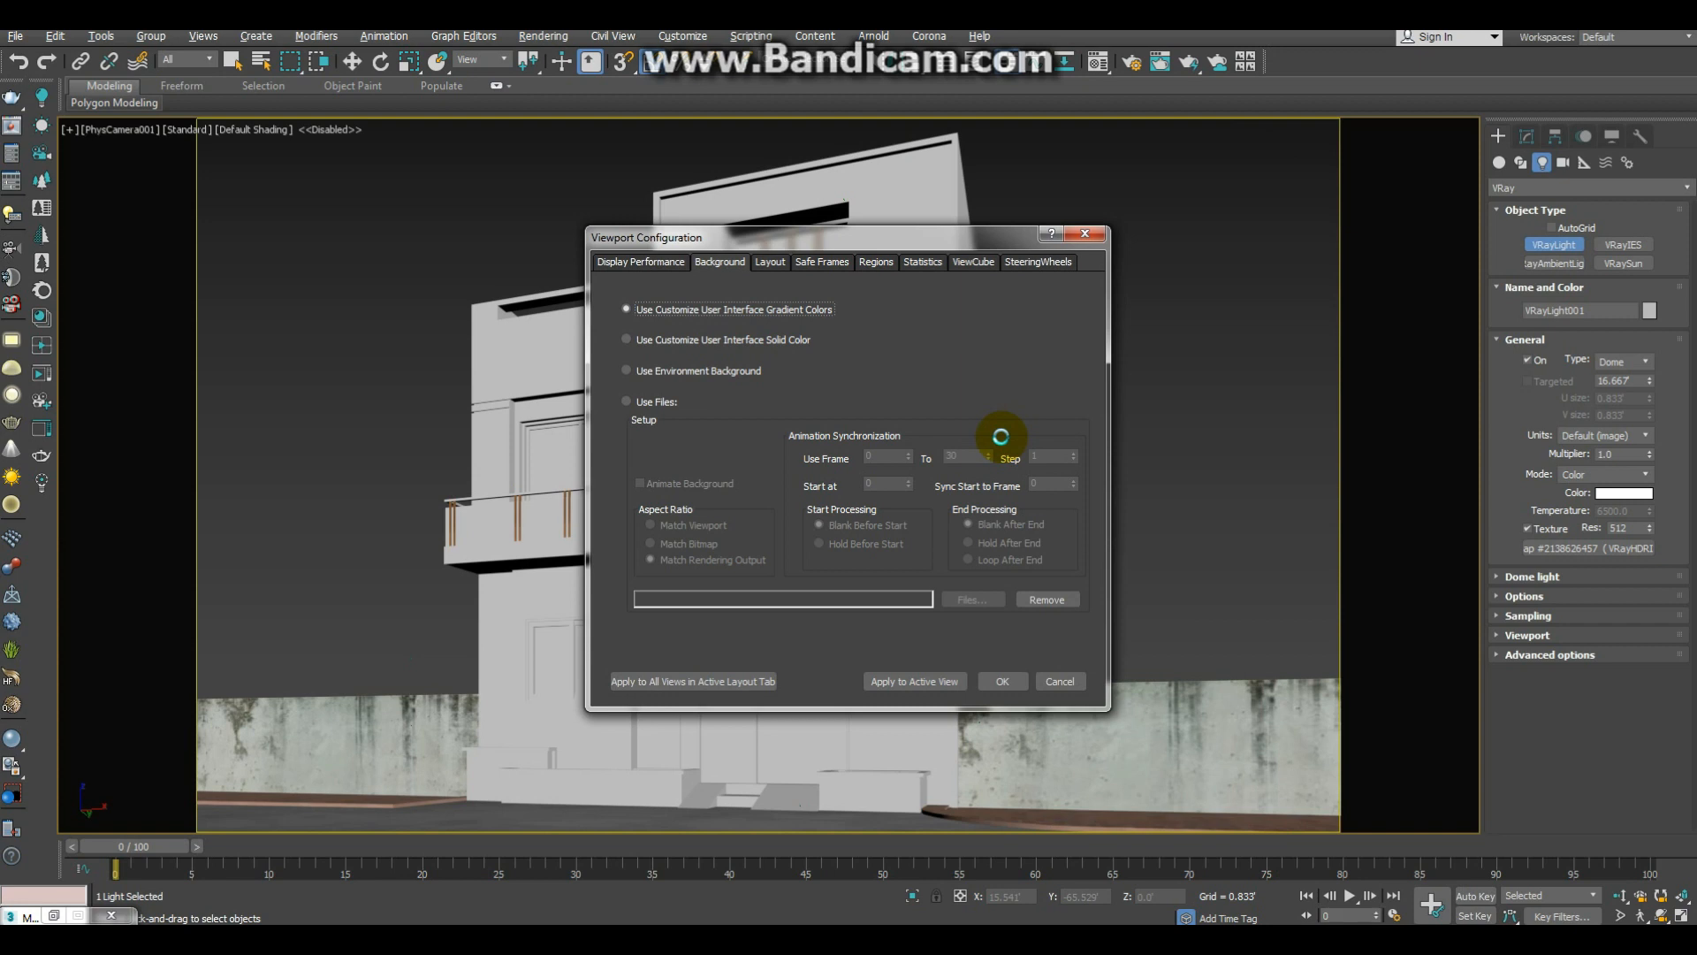
click(692, 375)
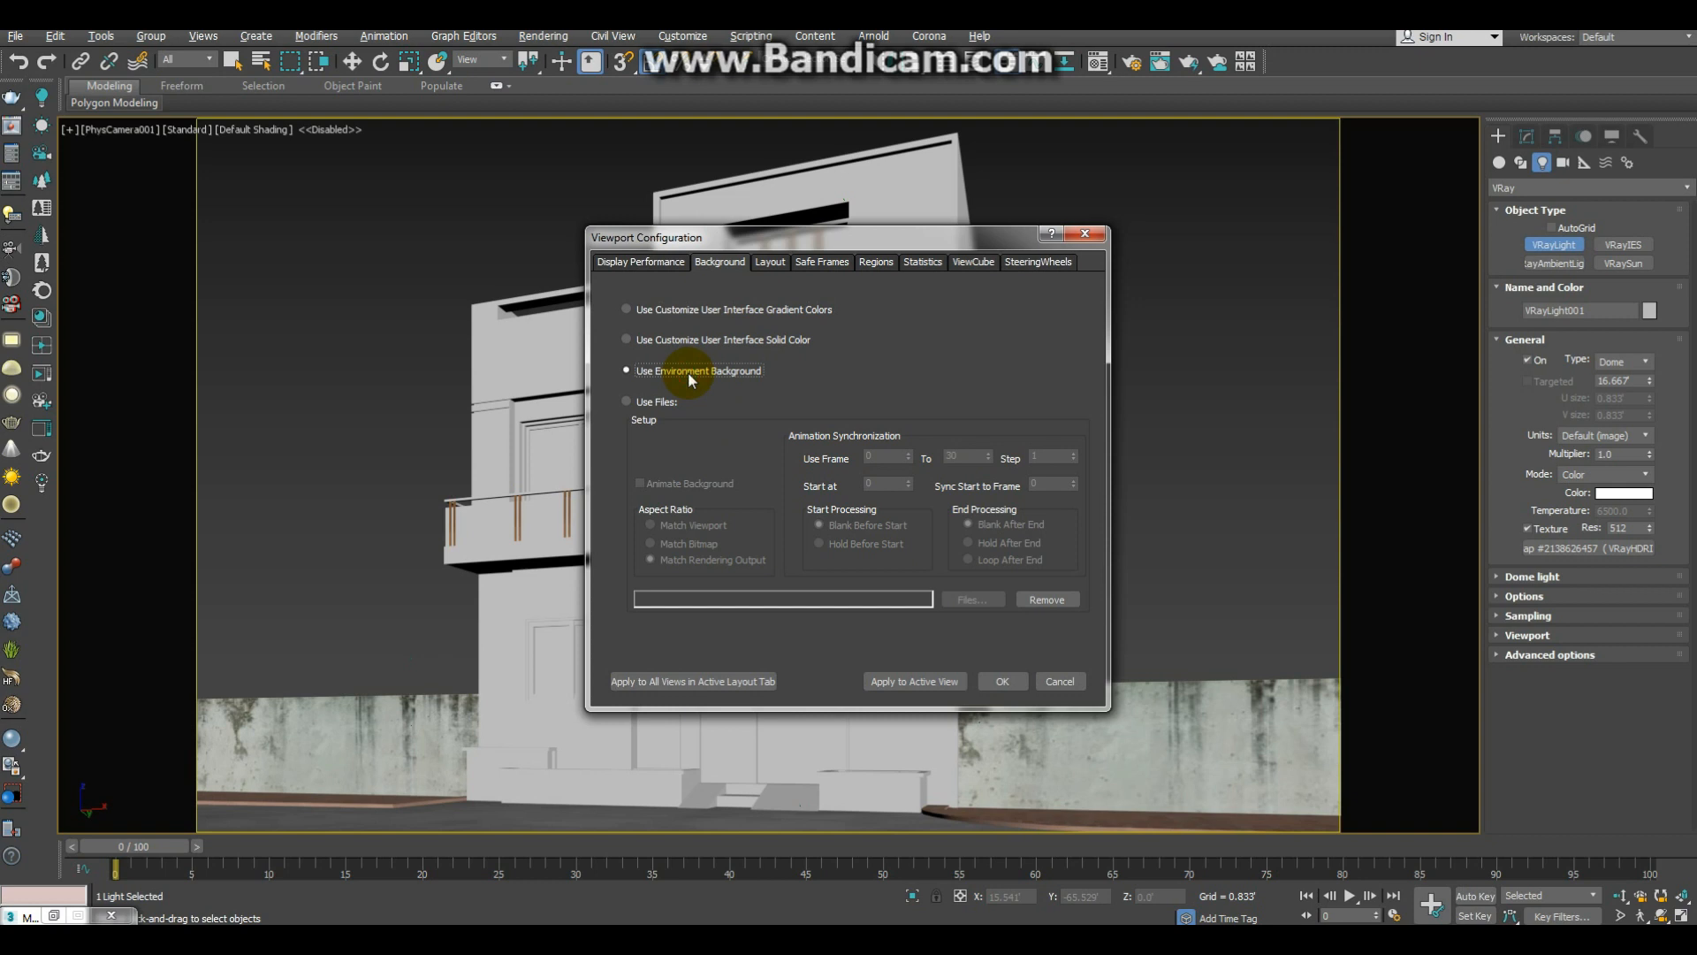
click(951, 685)
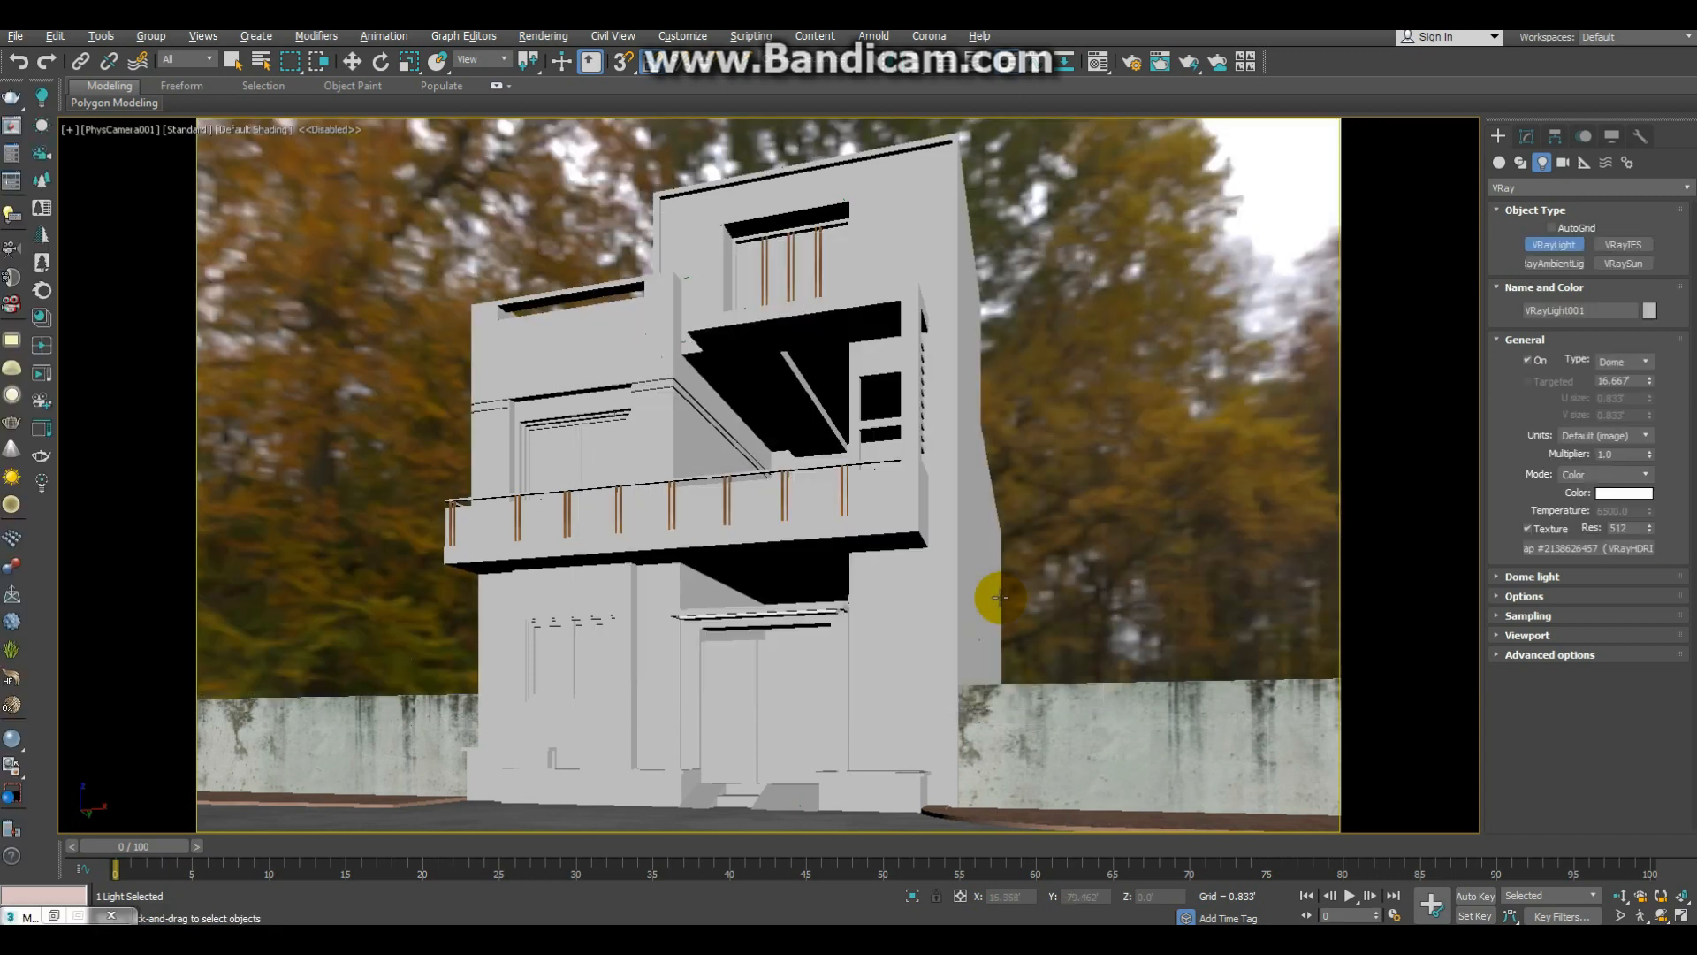
Step: Set the HDRI map's horizontal rotation to 82 in the material editor, and minimise the editor
key(m)
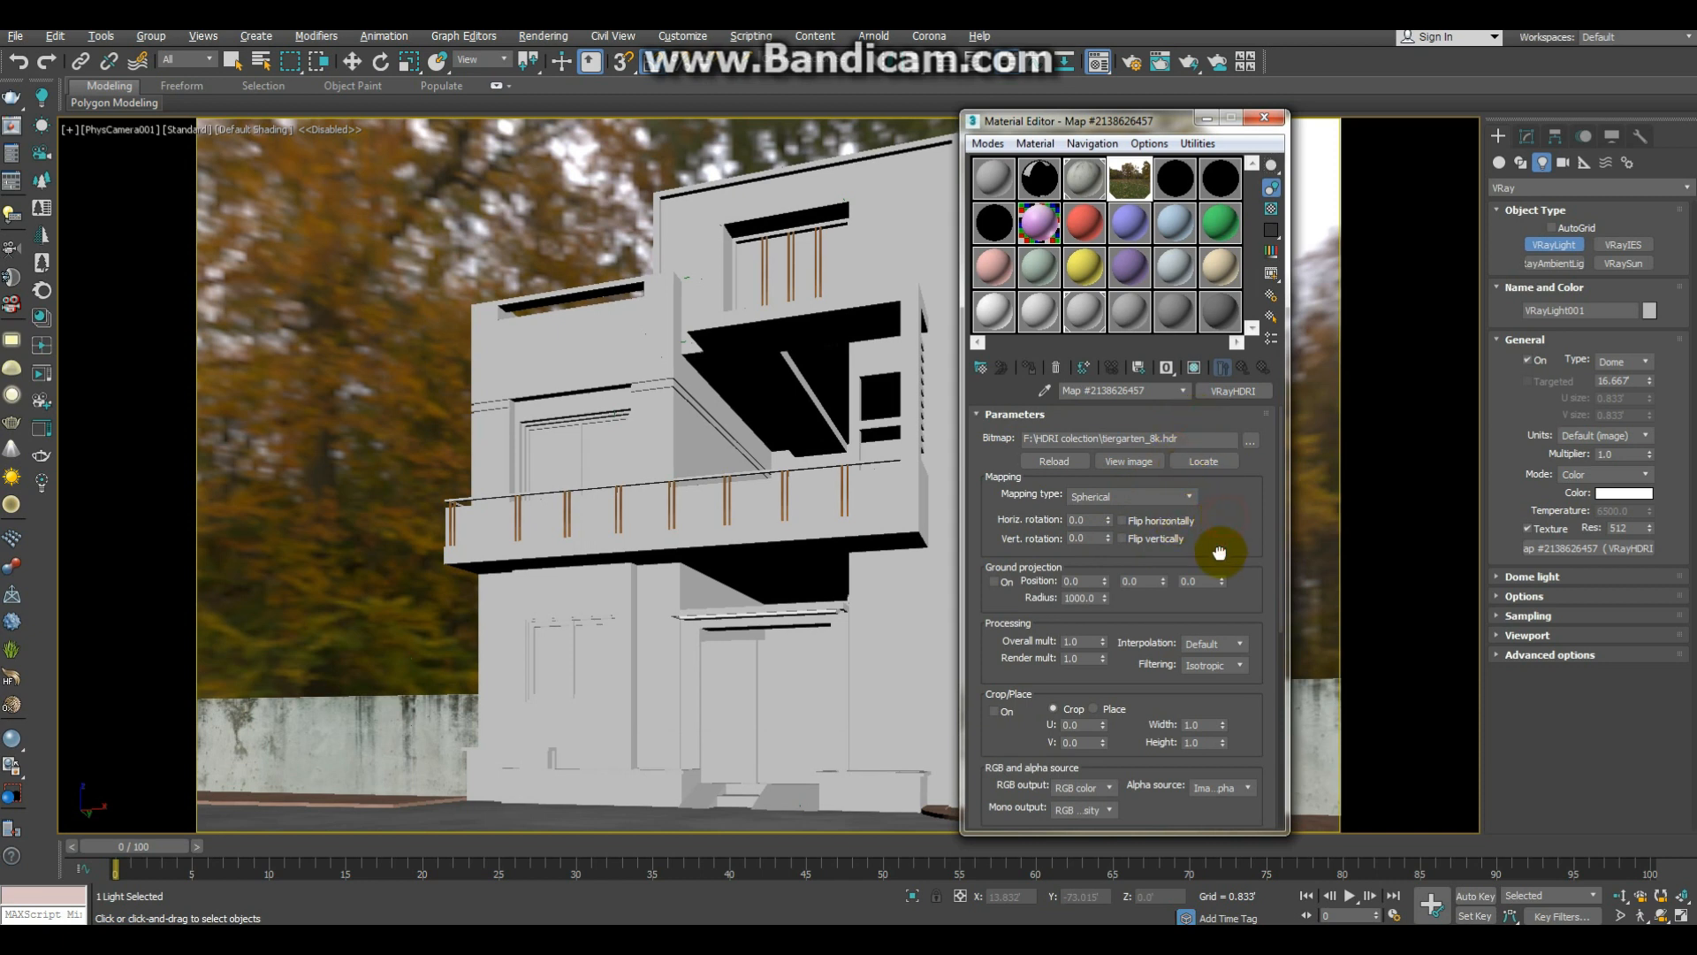
click(1109, 516)
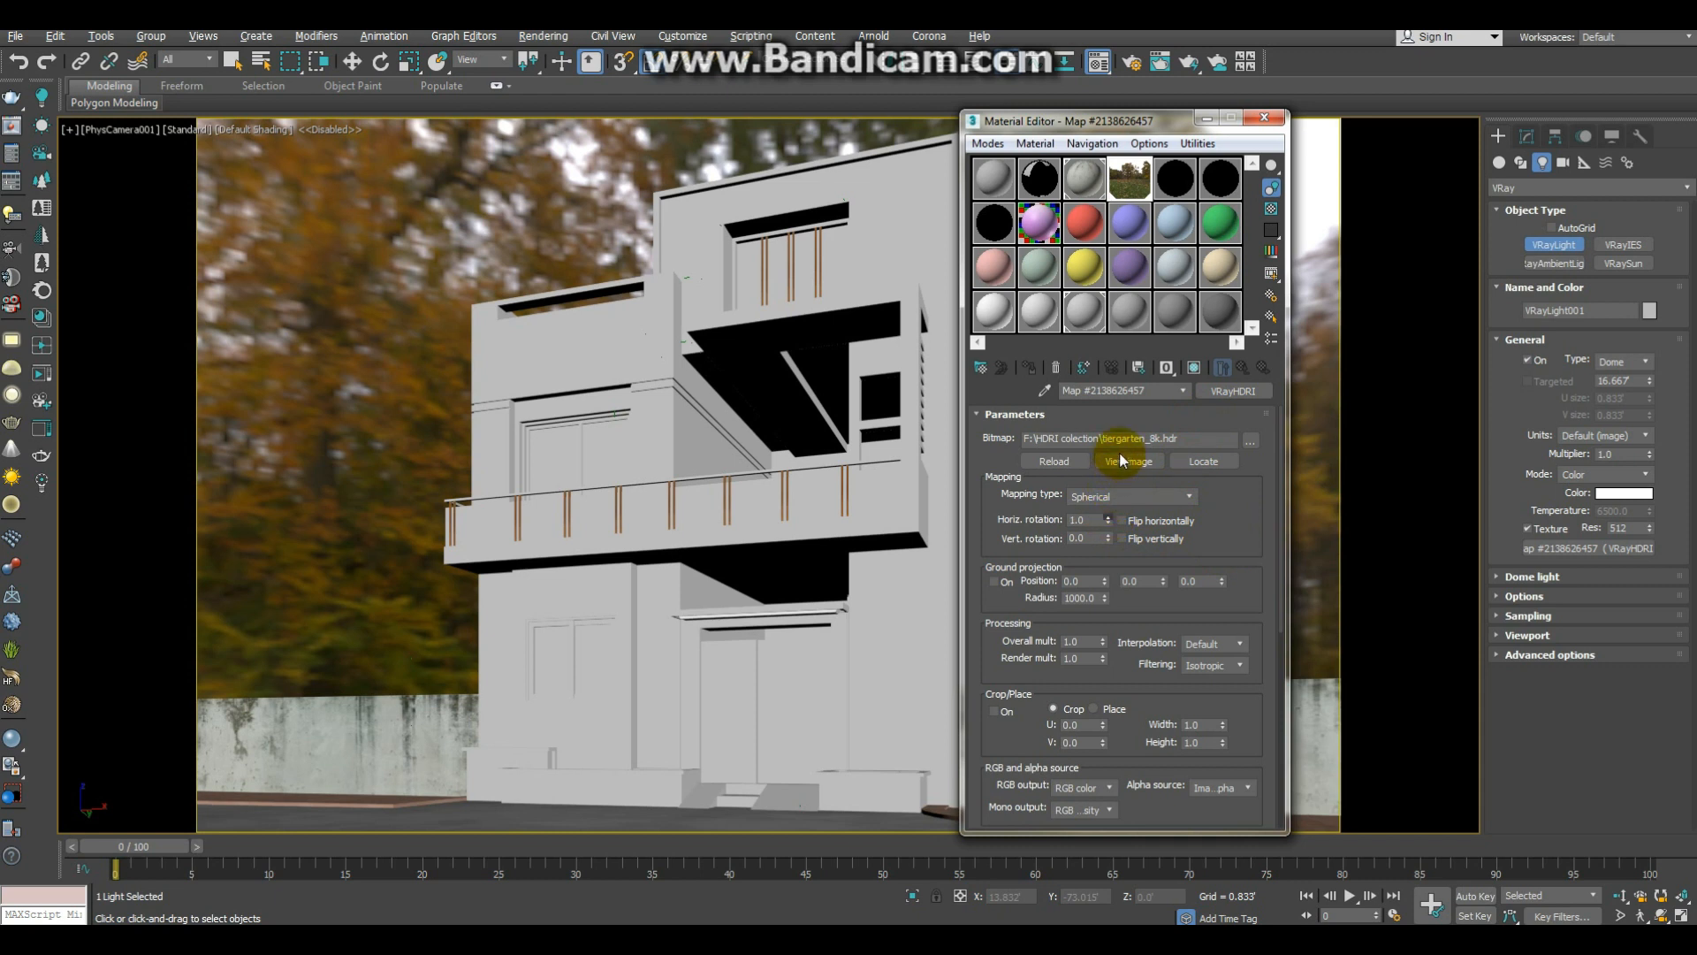
drag(1120, 455, 1120, 453)
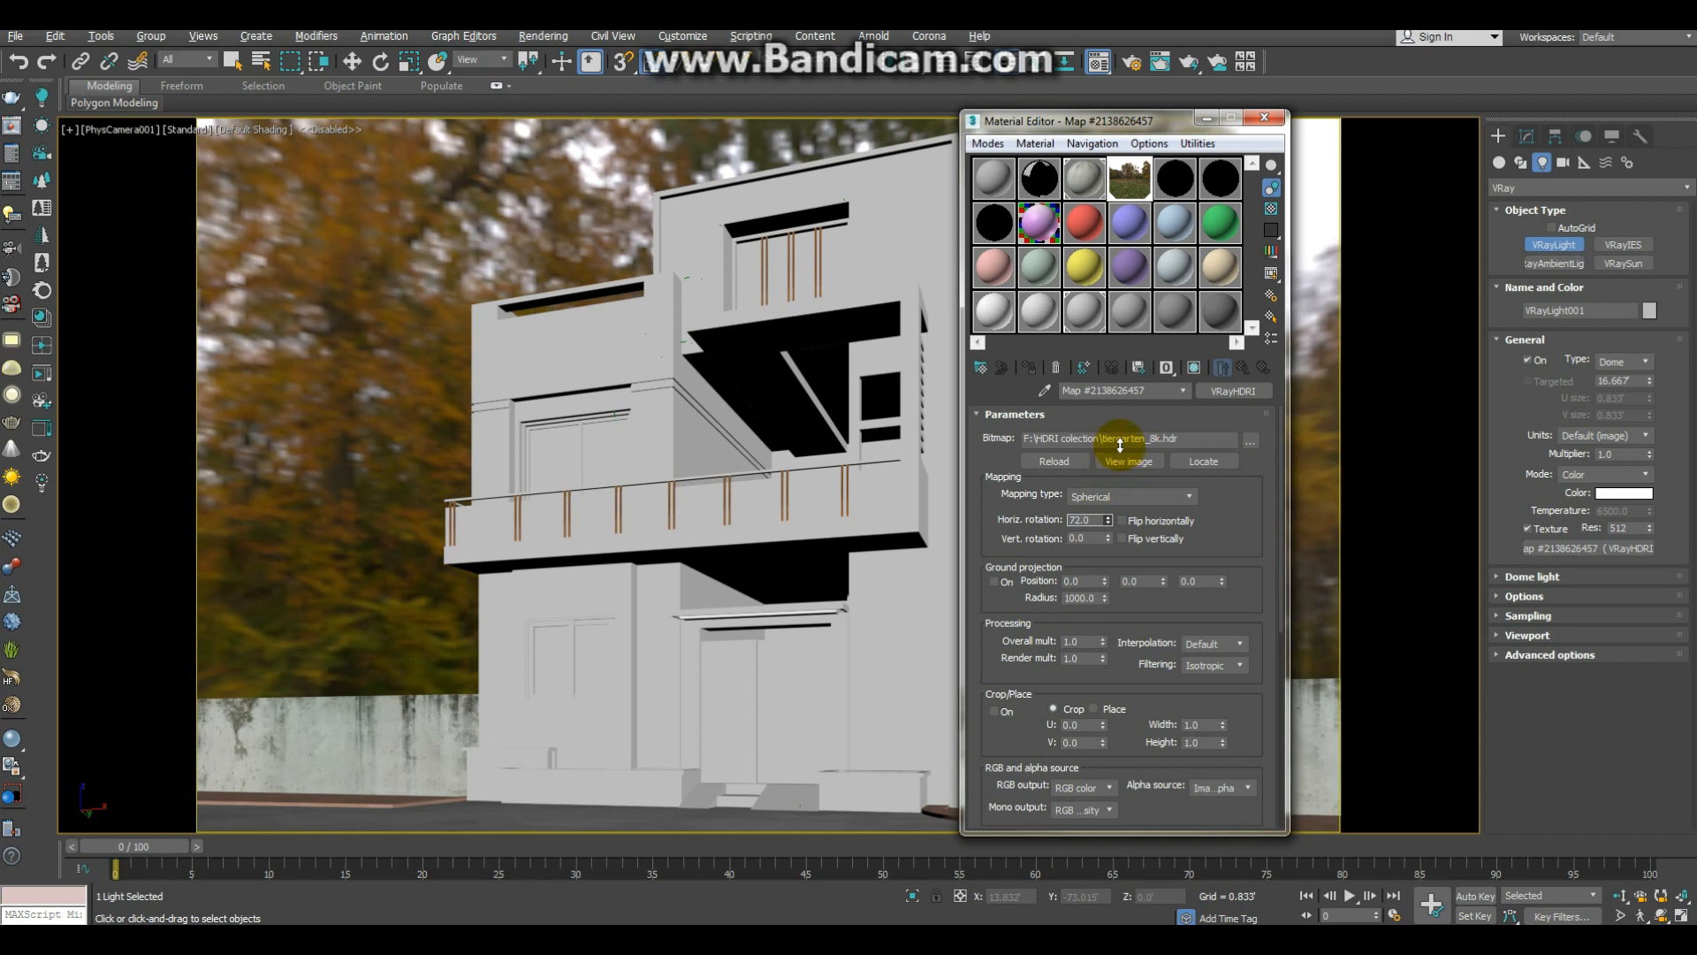
drag(592, 260, 620, 260)
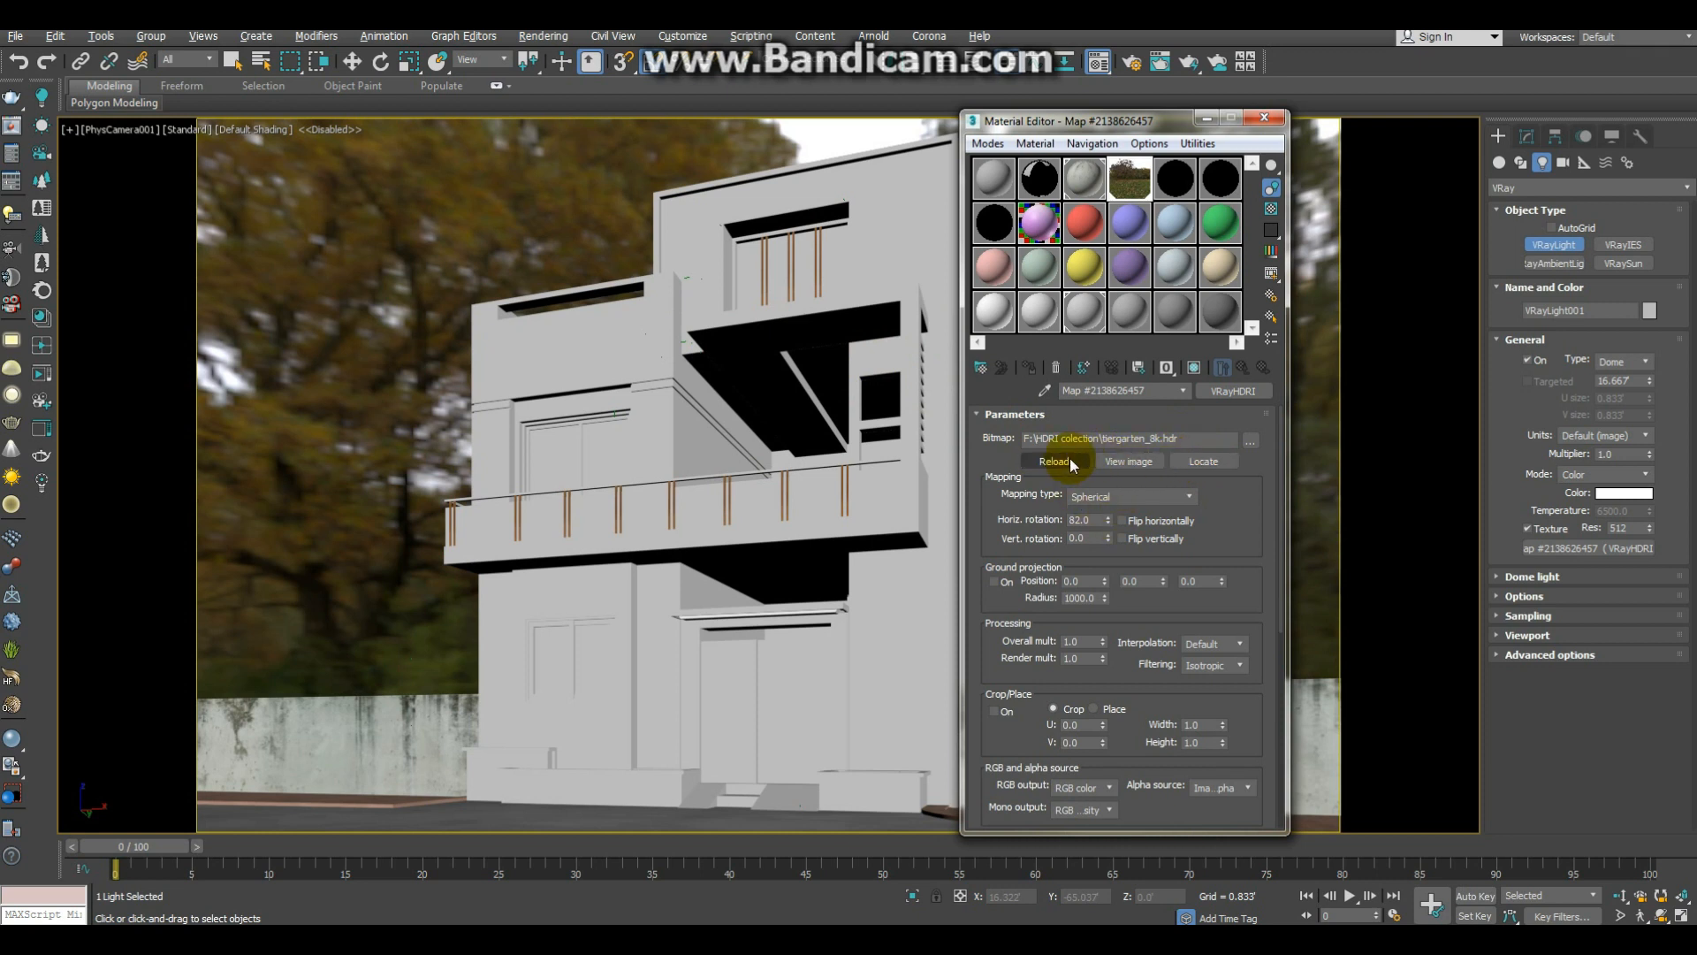
click(1206, 117)
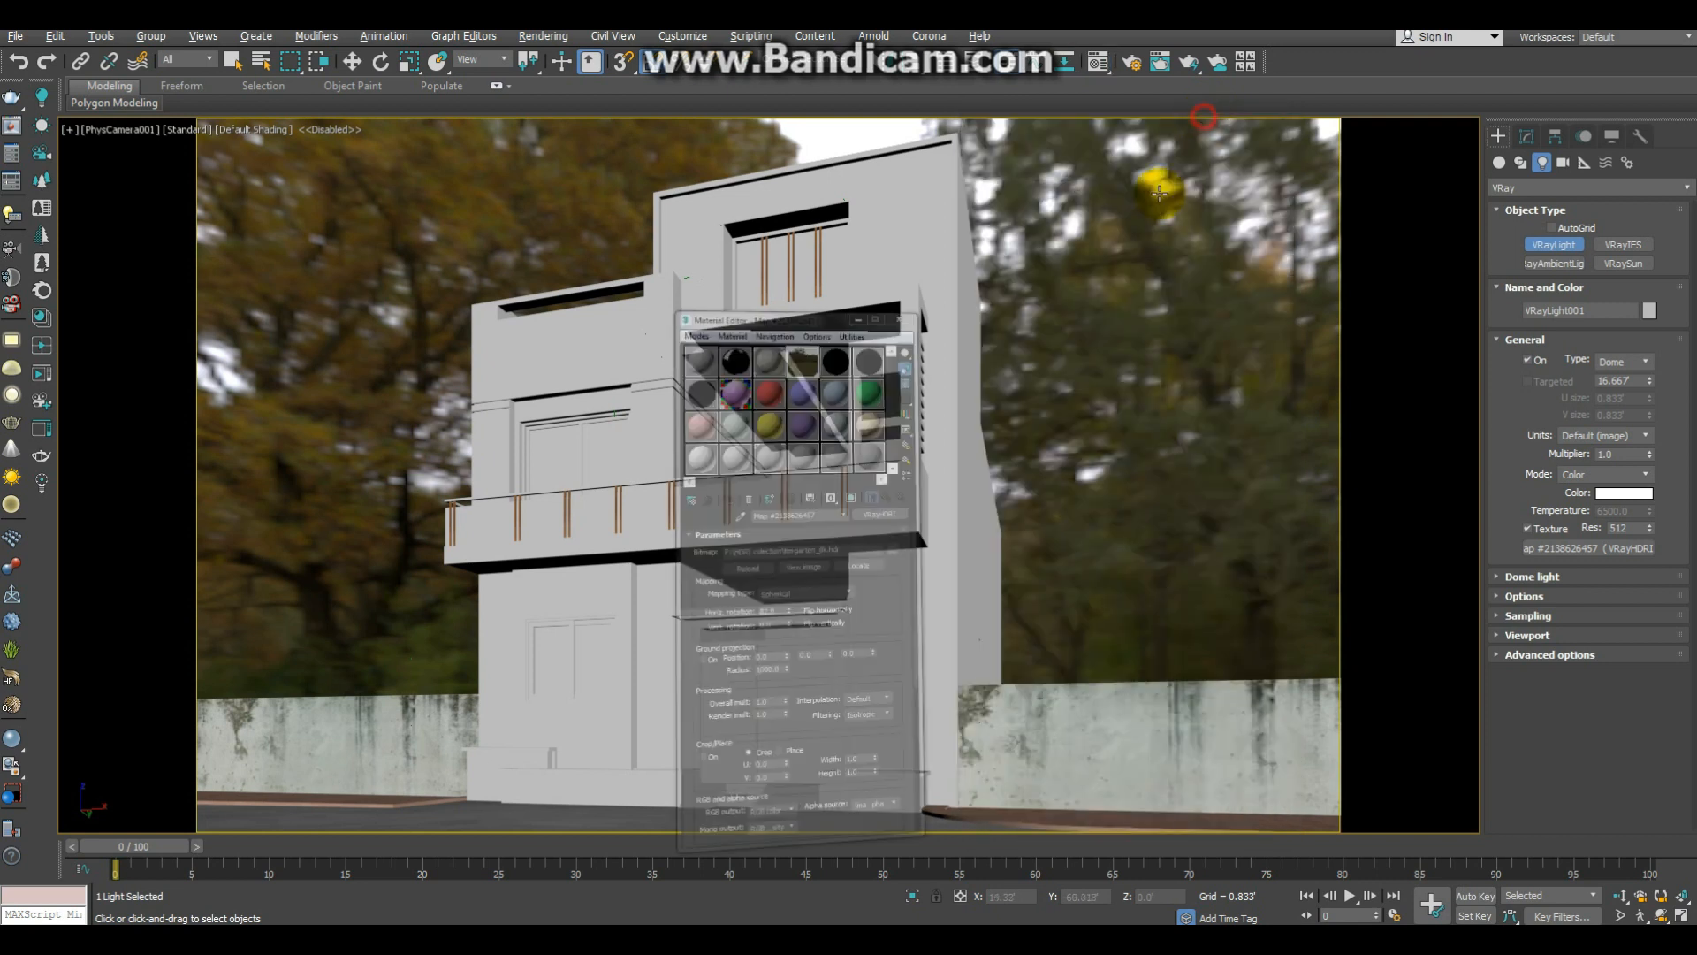
Step: Configure the perspective view to use the environment background, look around the scene and return to the camera view
key(p)
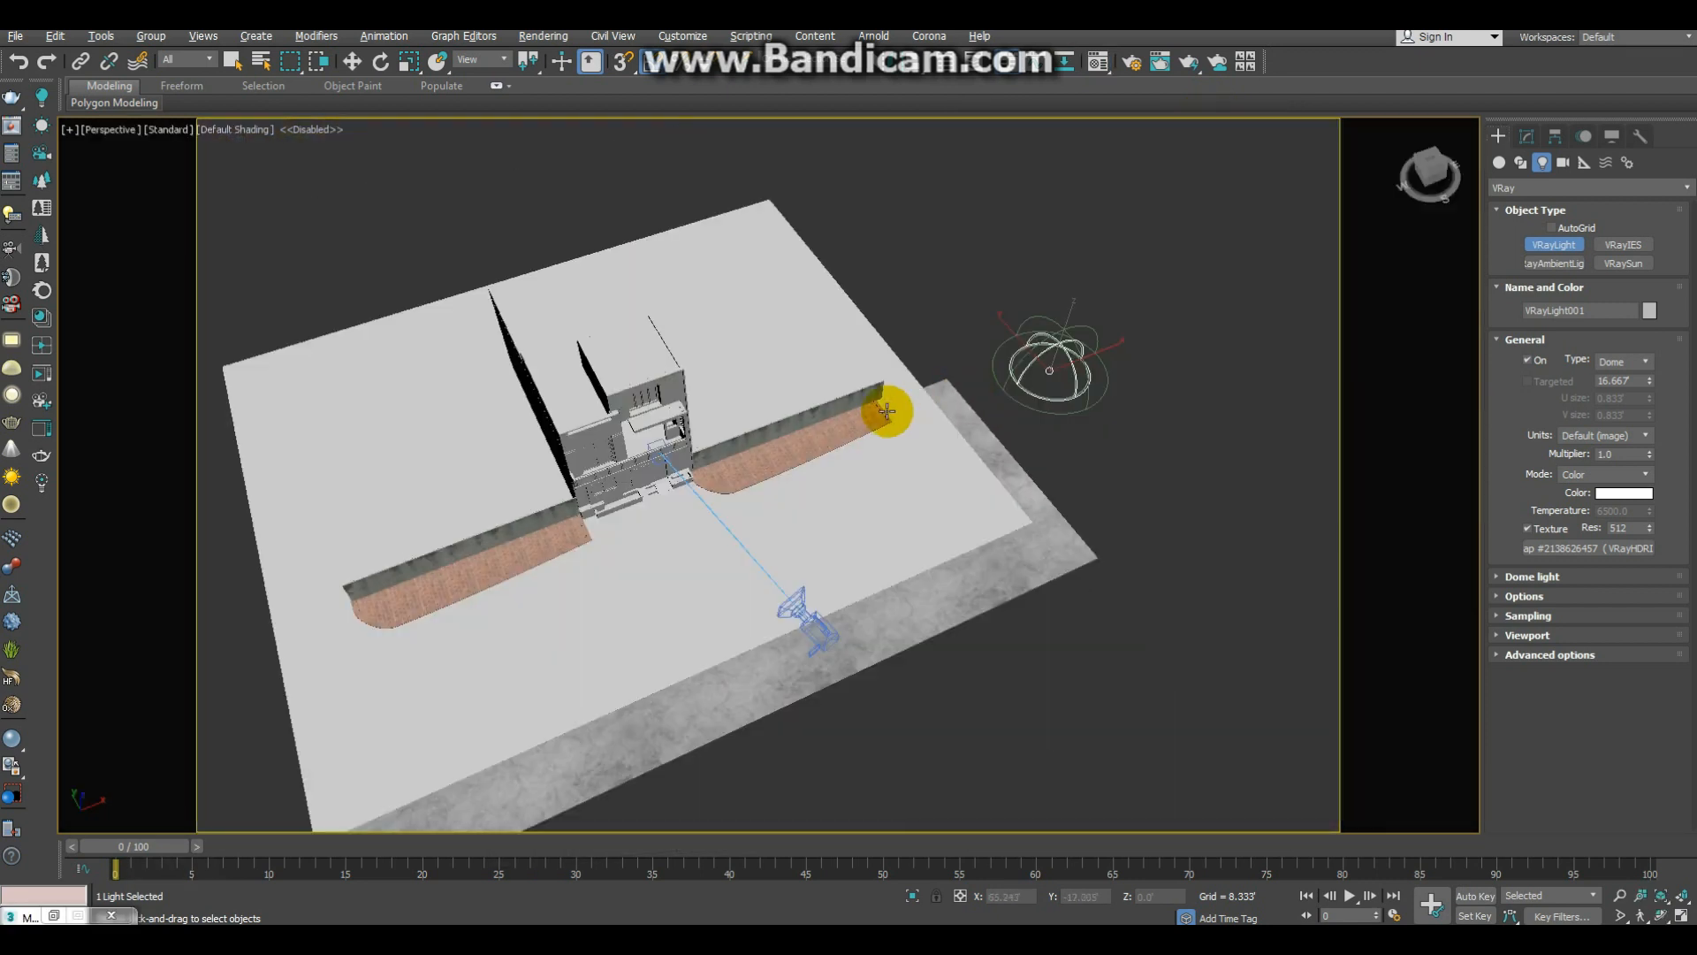
key(alt+b)
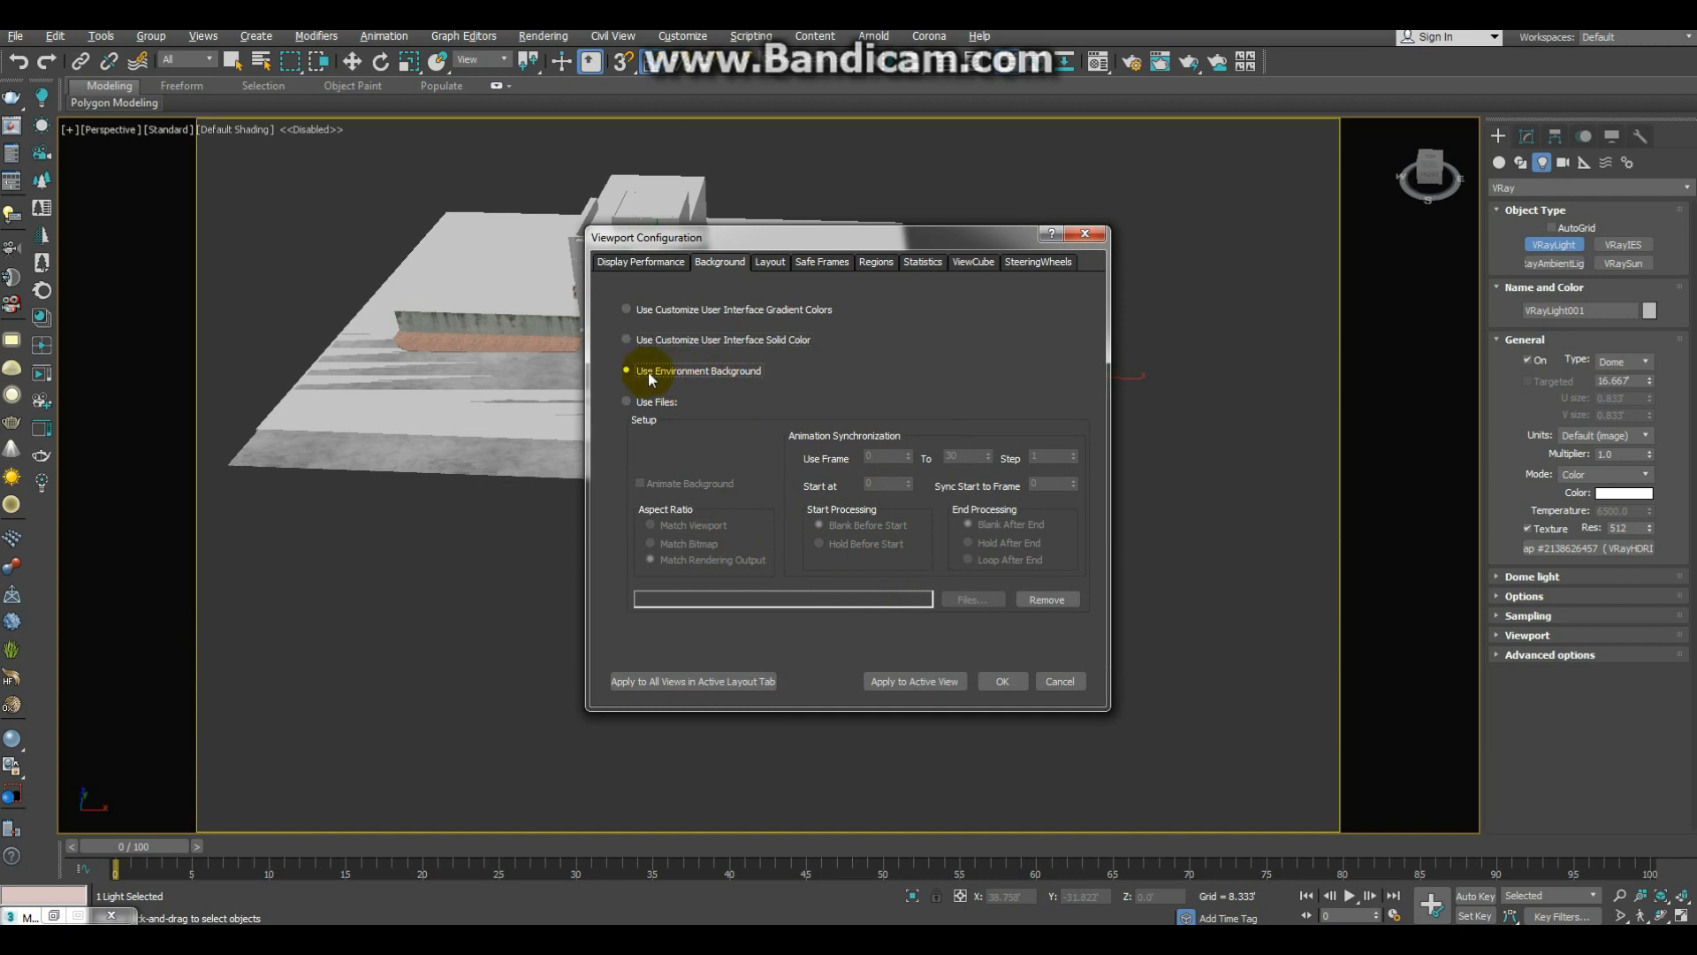
click(949, 682)
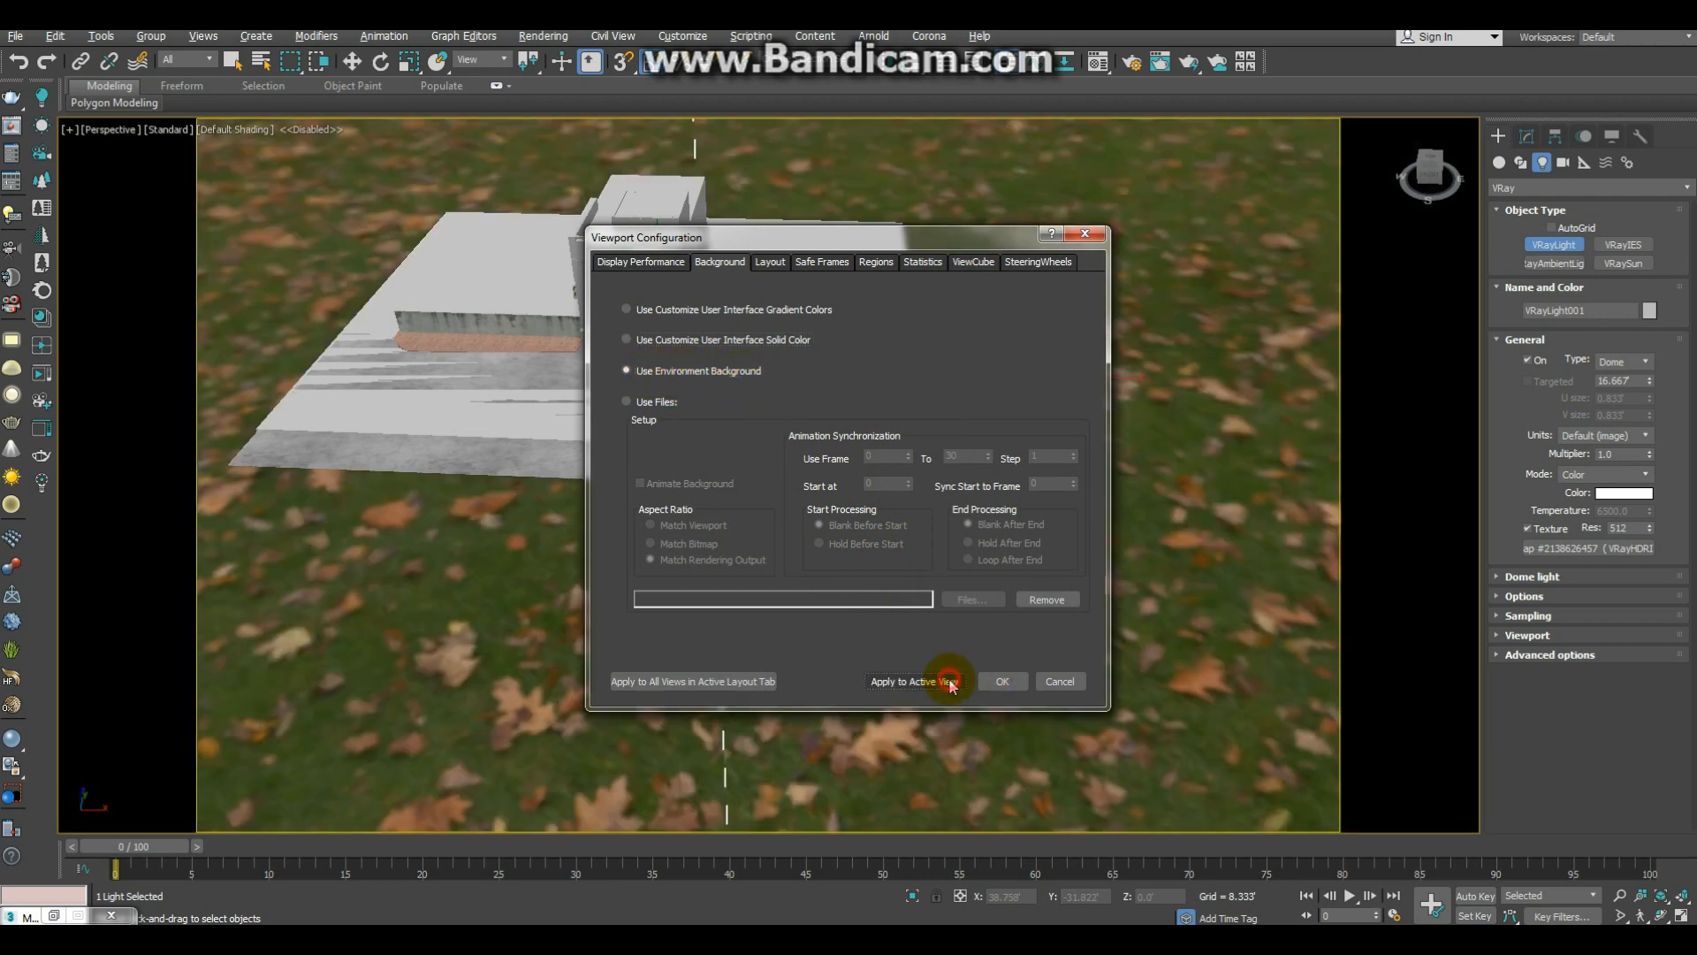
click(1006, 682)
alt+middle_drag(799, 459, 755, 429)
key(c)
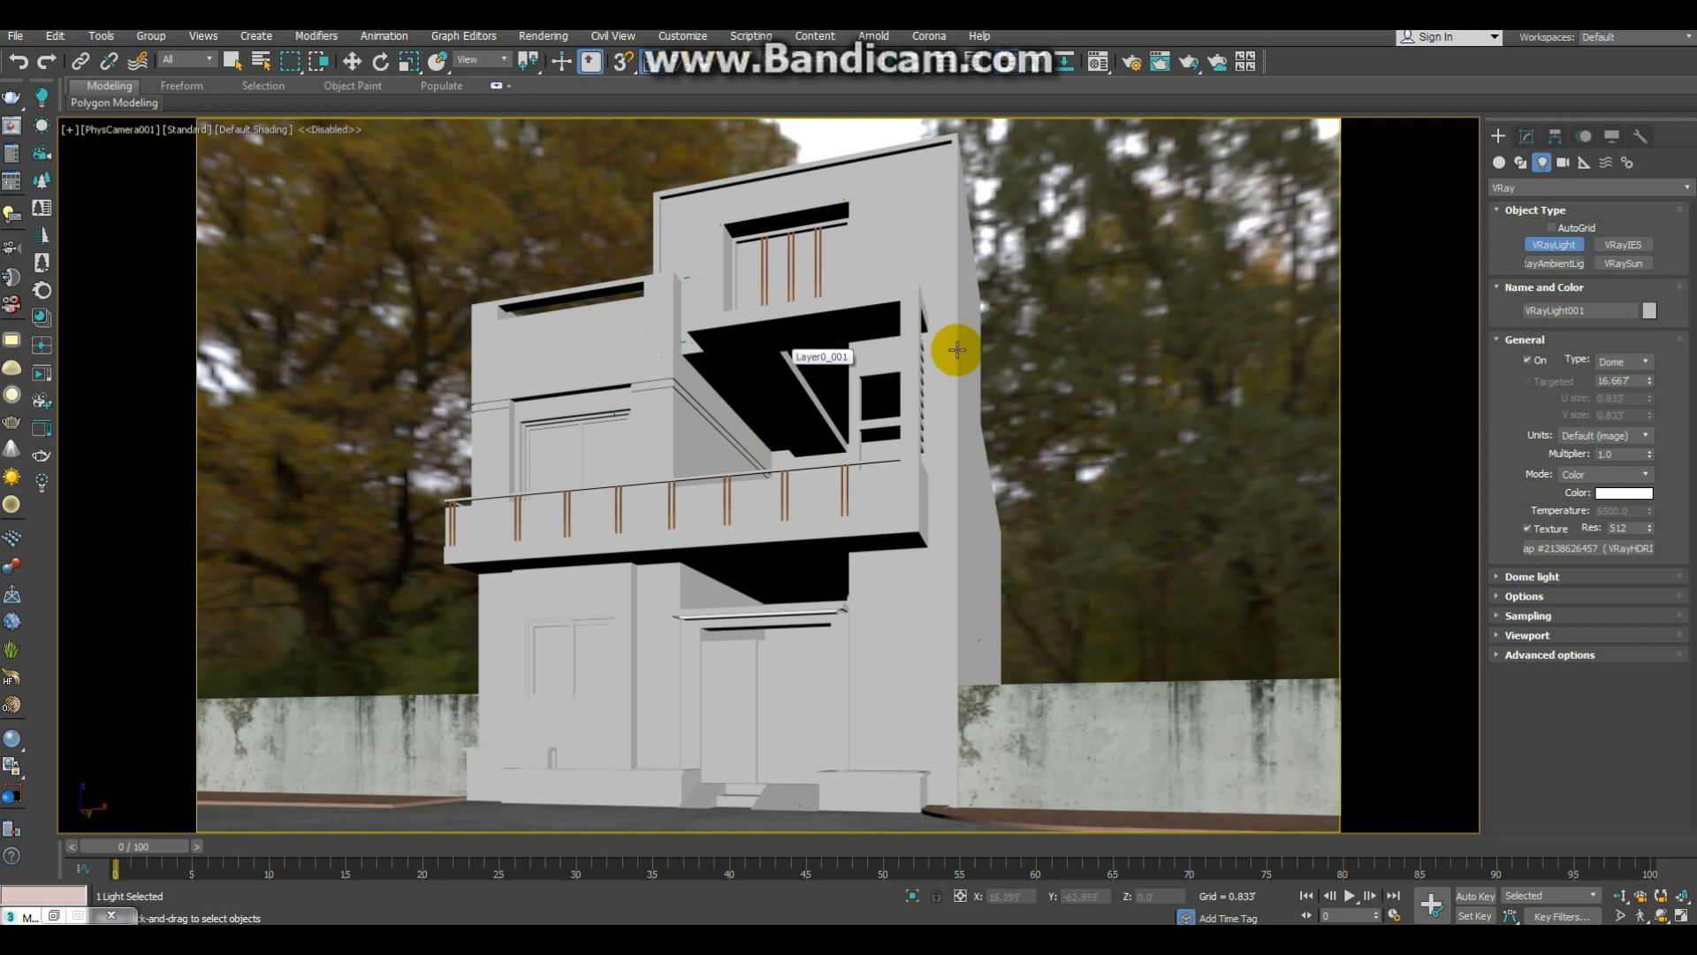
Step: Render the camera view and inspect the brightness of the house and background in the frame buffer
key(shift+q)
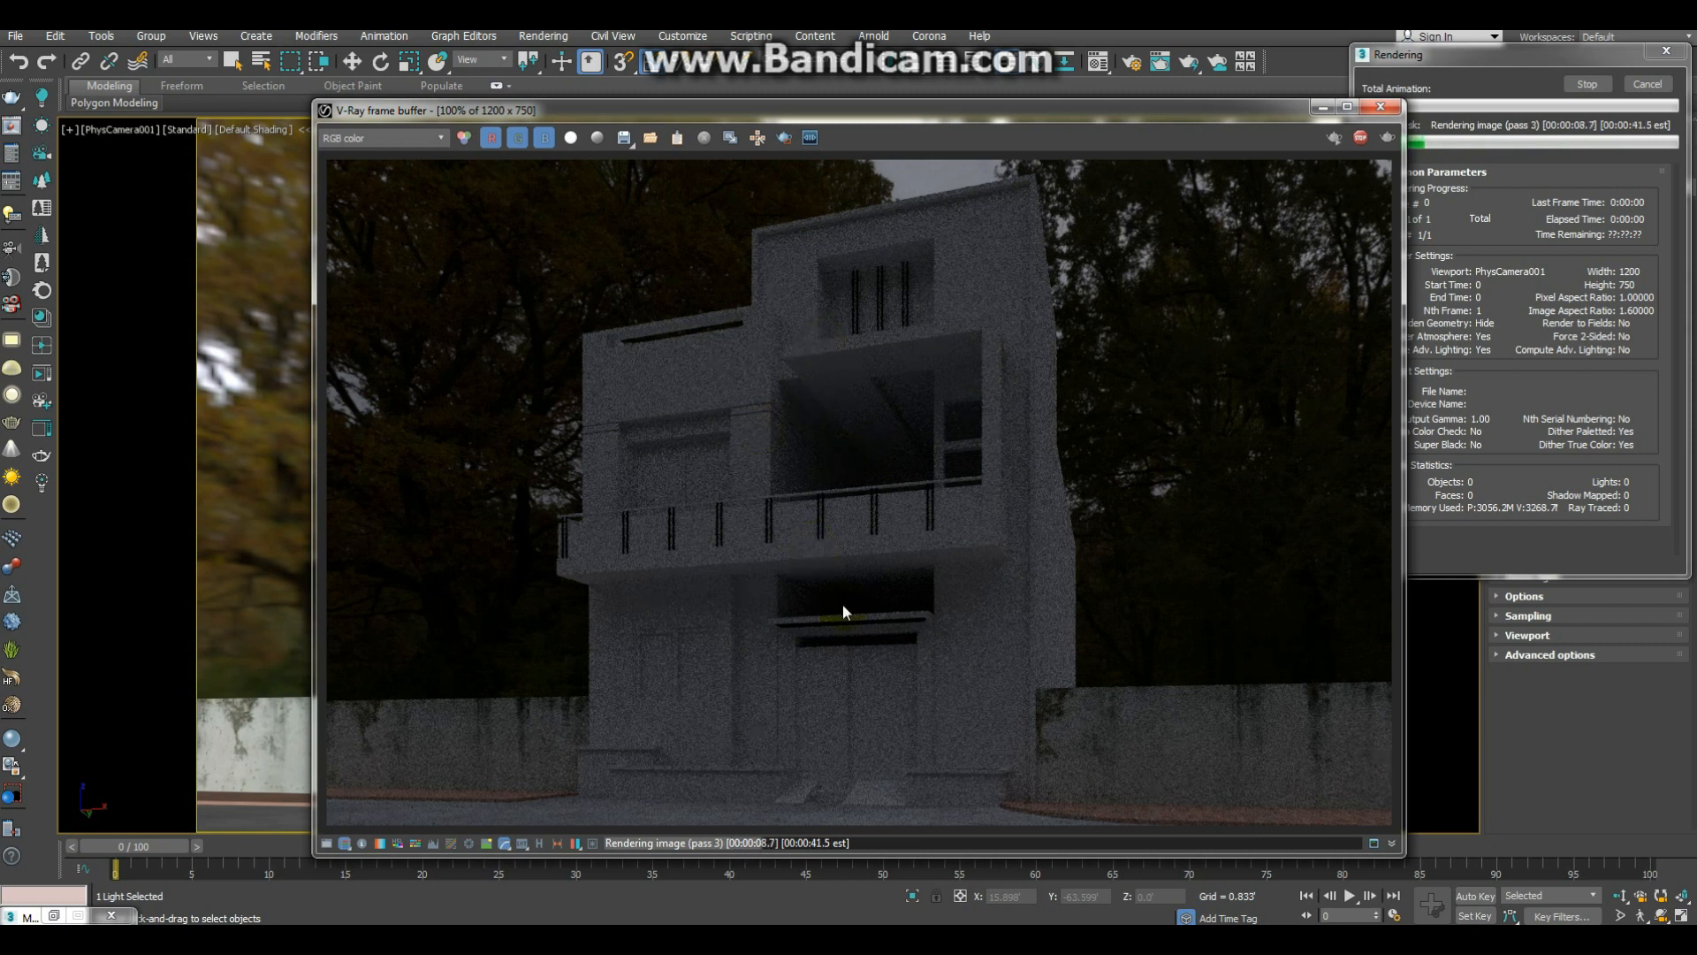
scroll(842, 603, up, 3)
scroll(866, 419, down, 3)
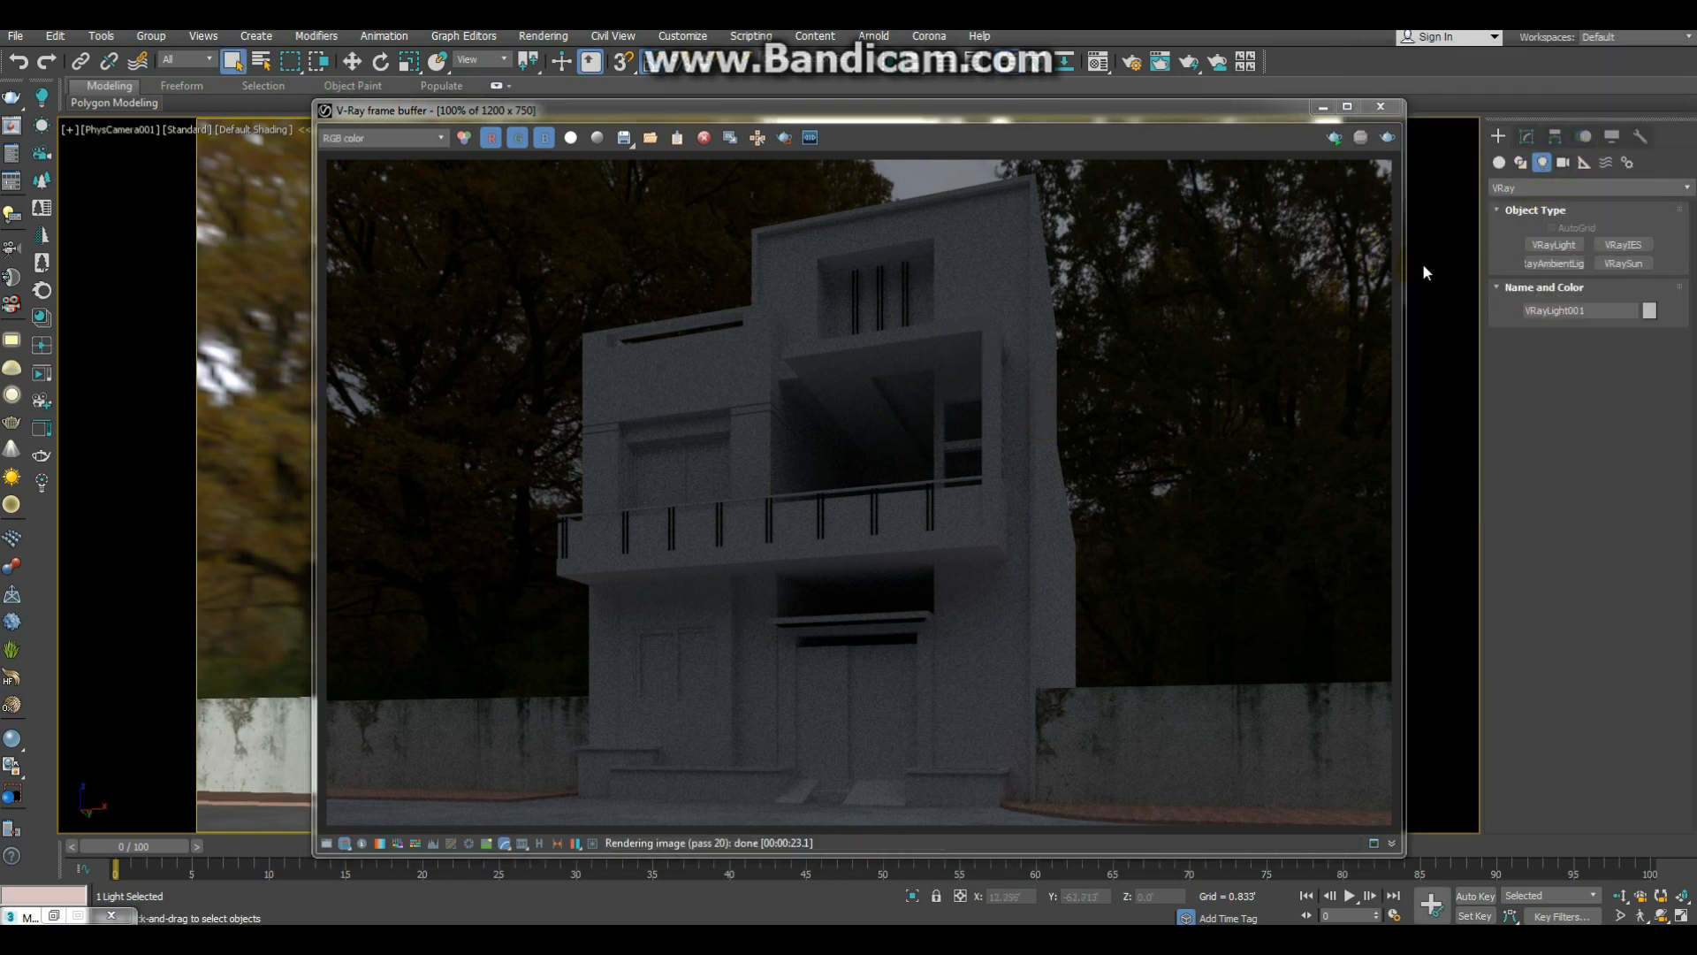
Step: Set the HDRI map's render multiplier to 25 and close the material editor
key(m)
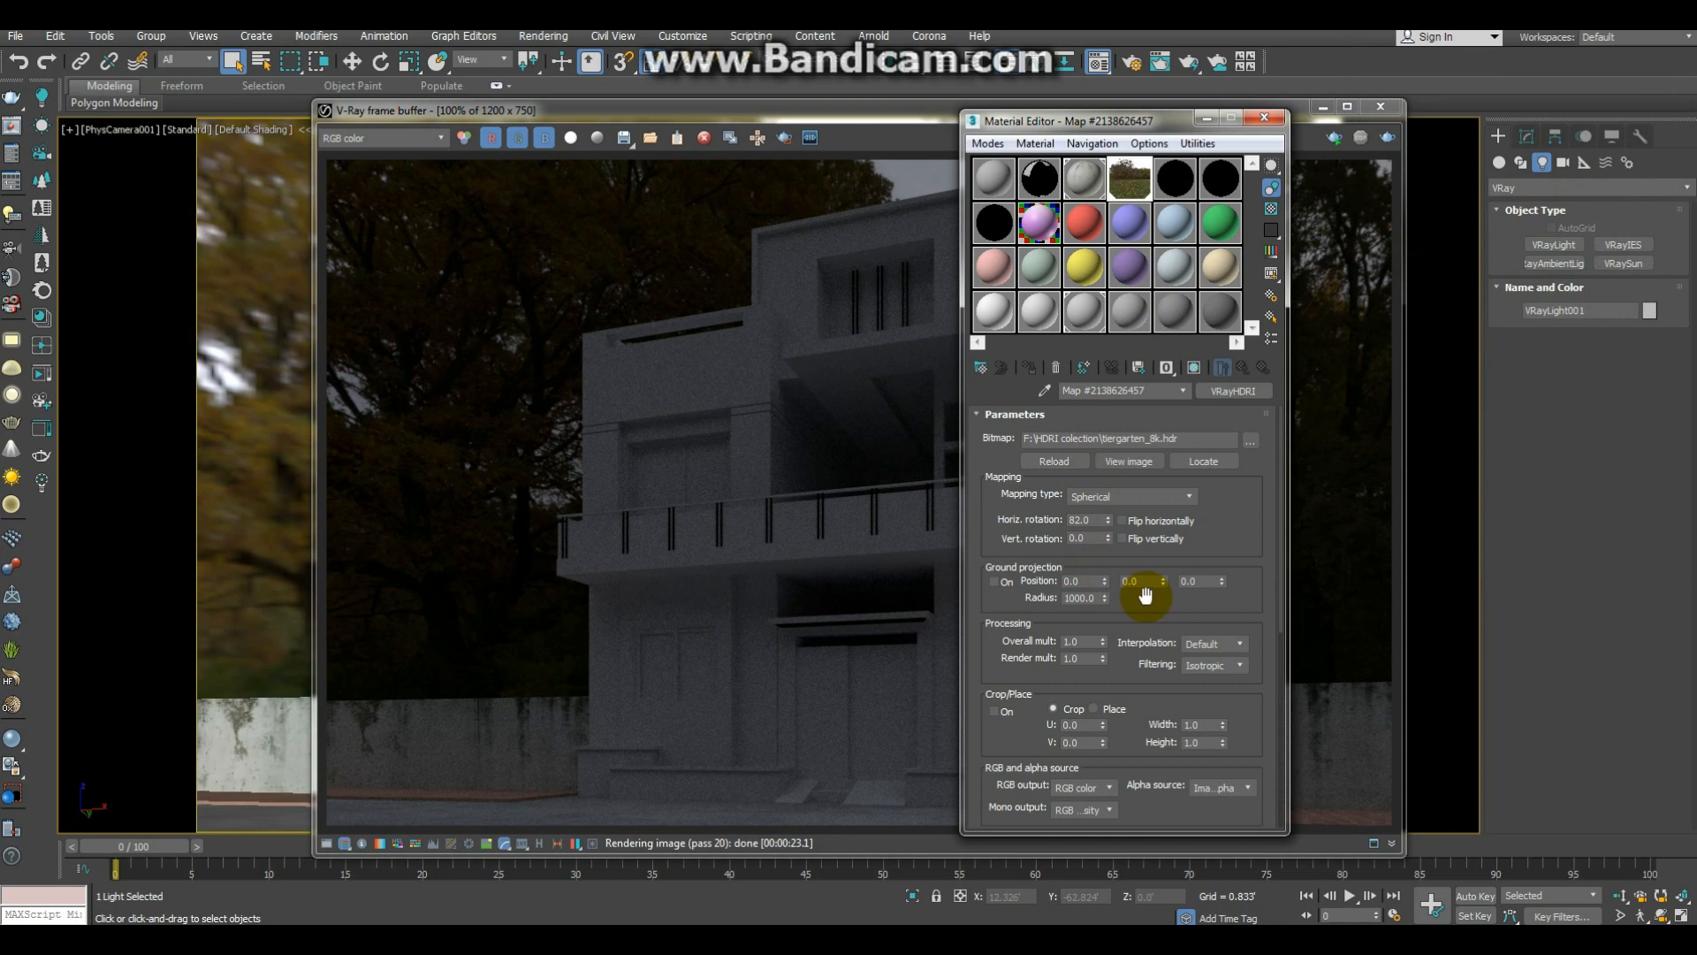
drag(1211, 549, 1232, 481)
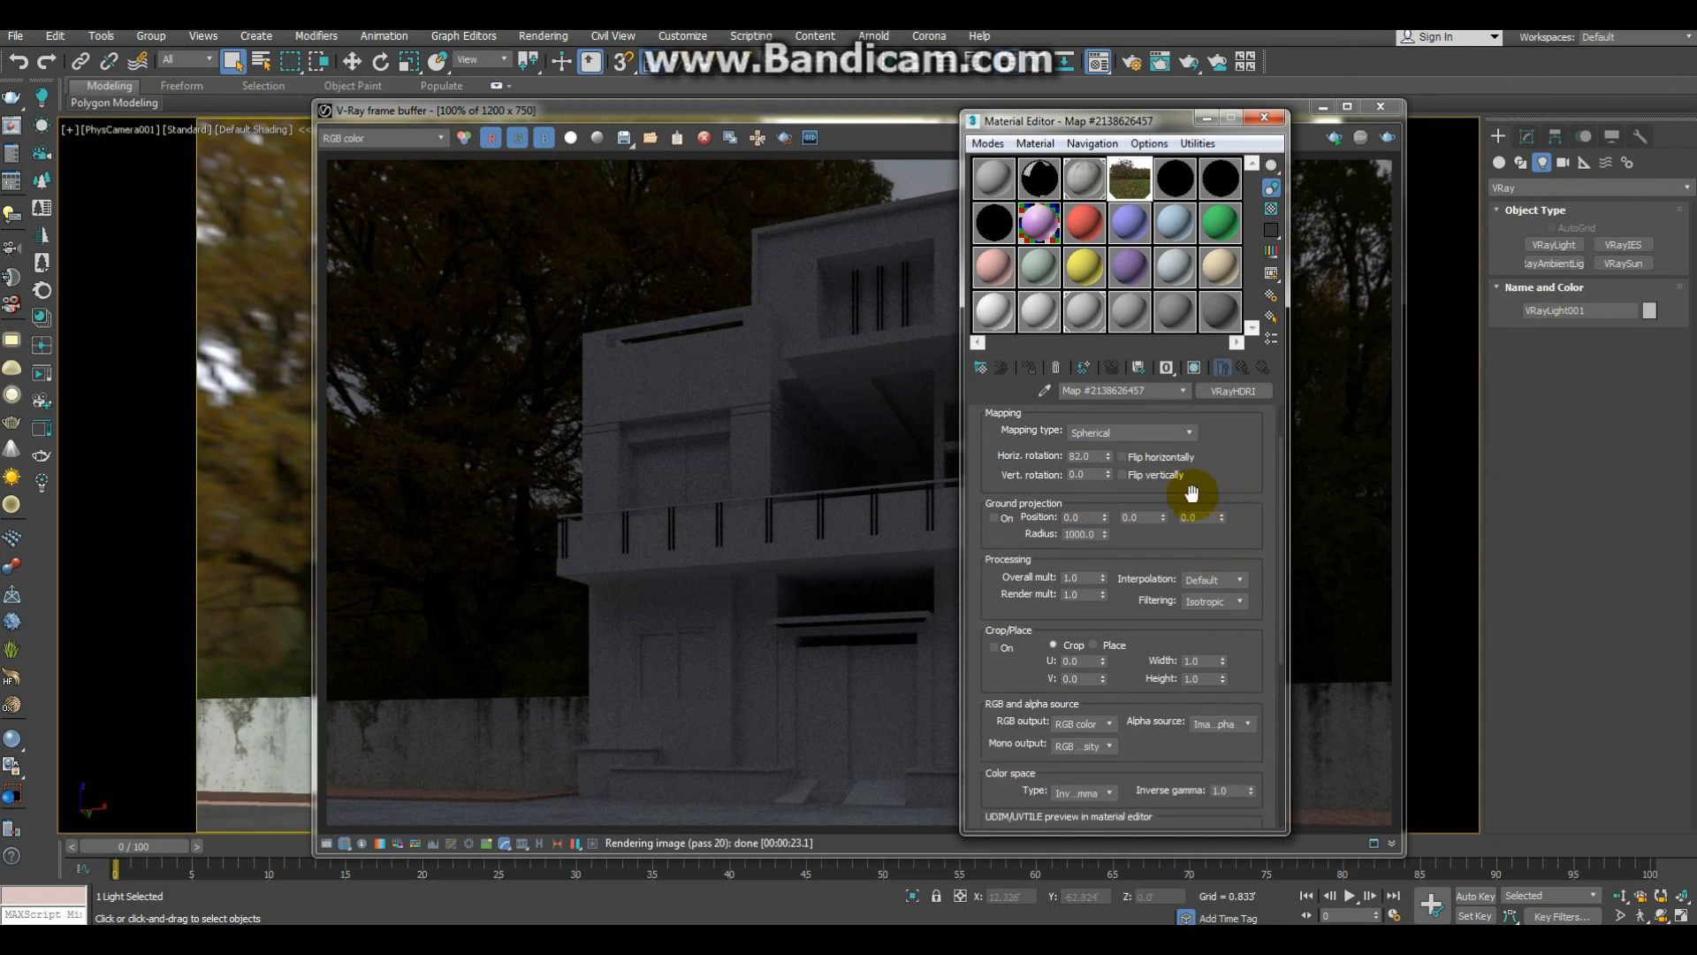
double_click(1080, 594)
text(35)
key(Return)
click(1264, 118)
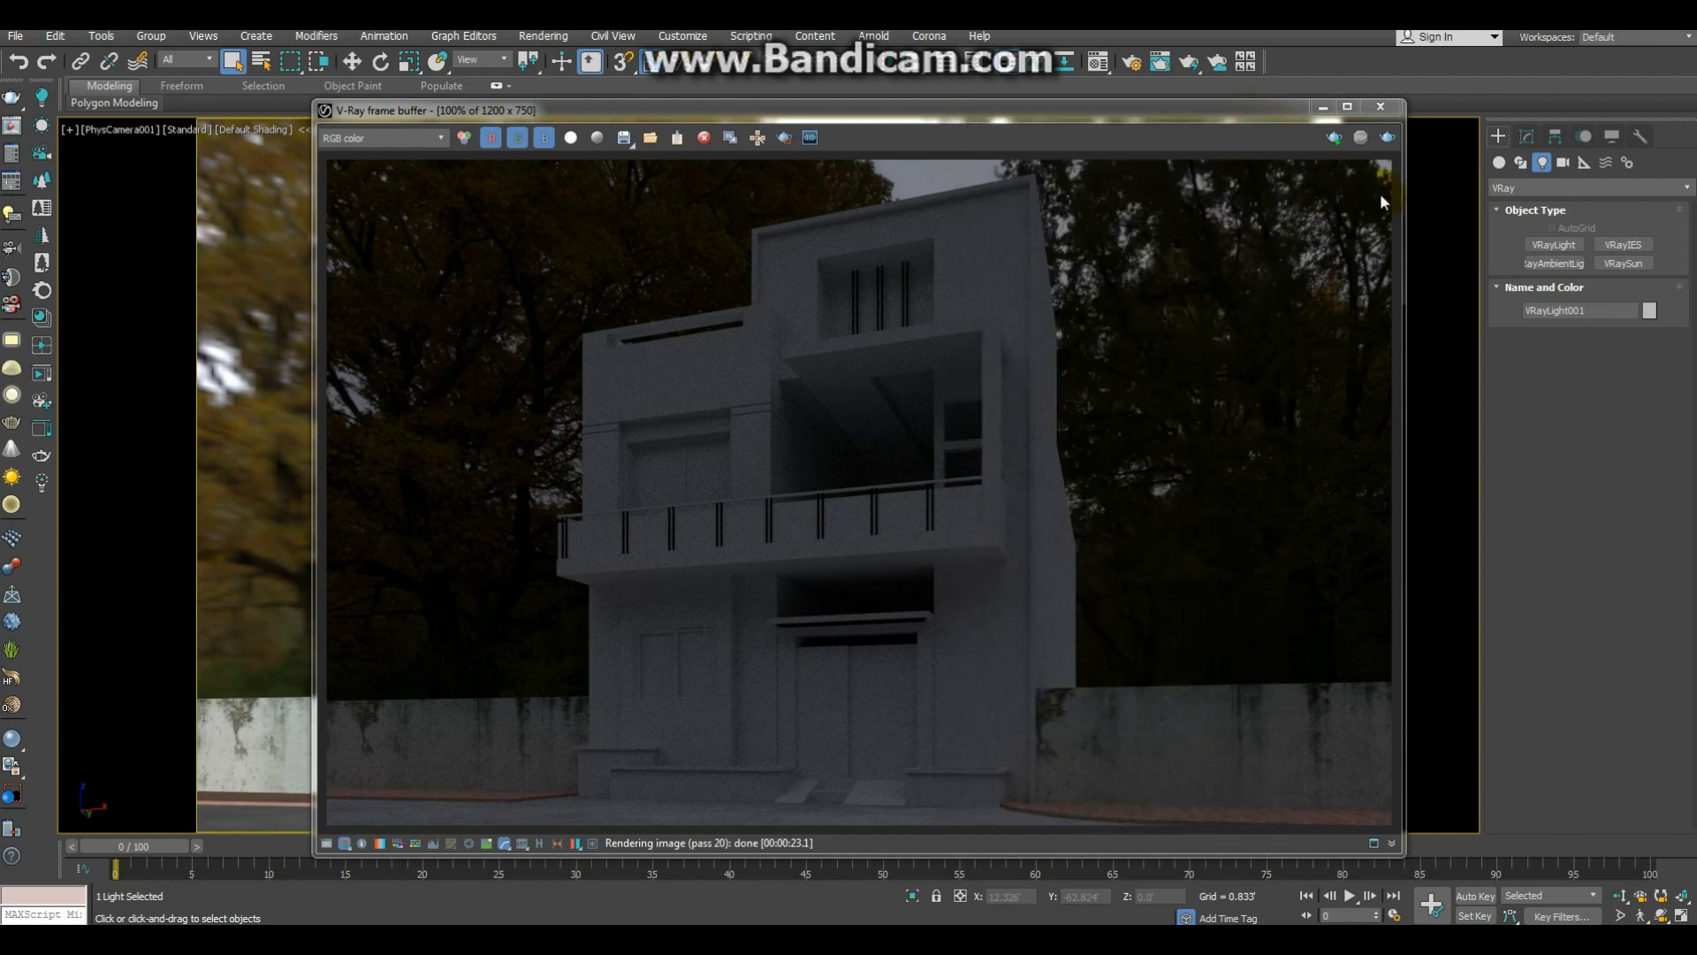
Step: Render the last view again, inspect the image and show the colour corrections in the frame buffer
click(1389, 139)
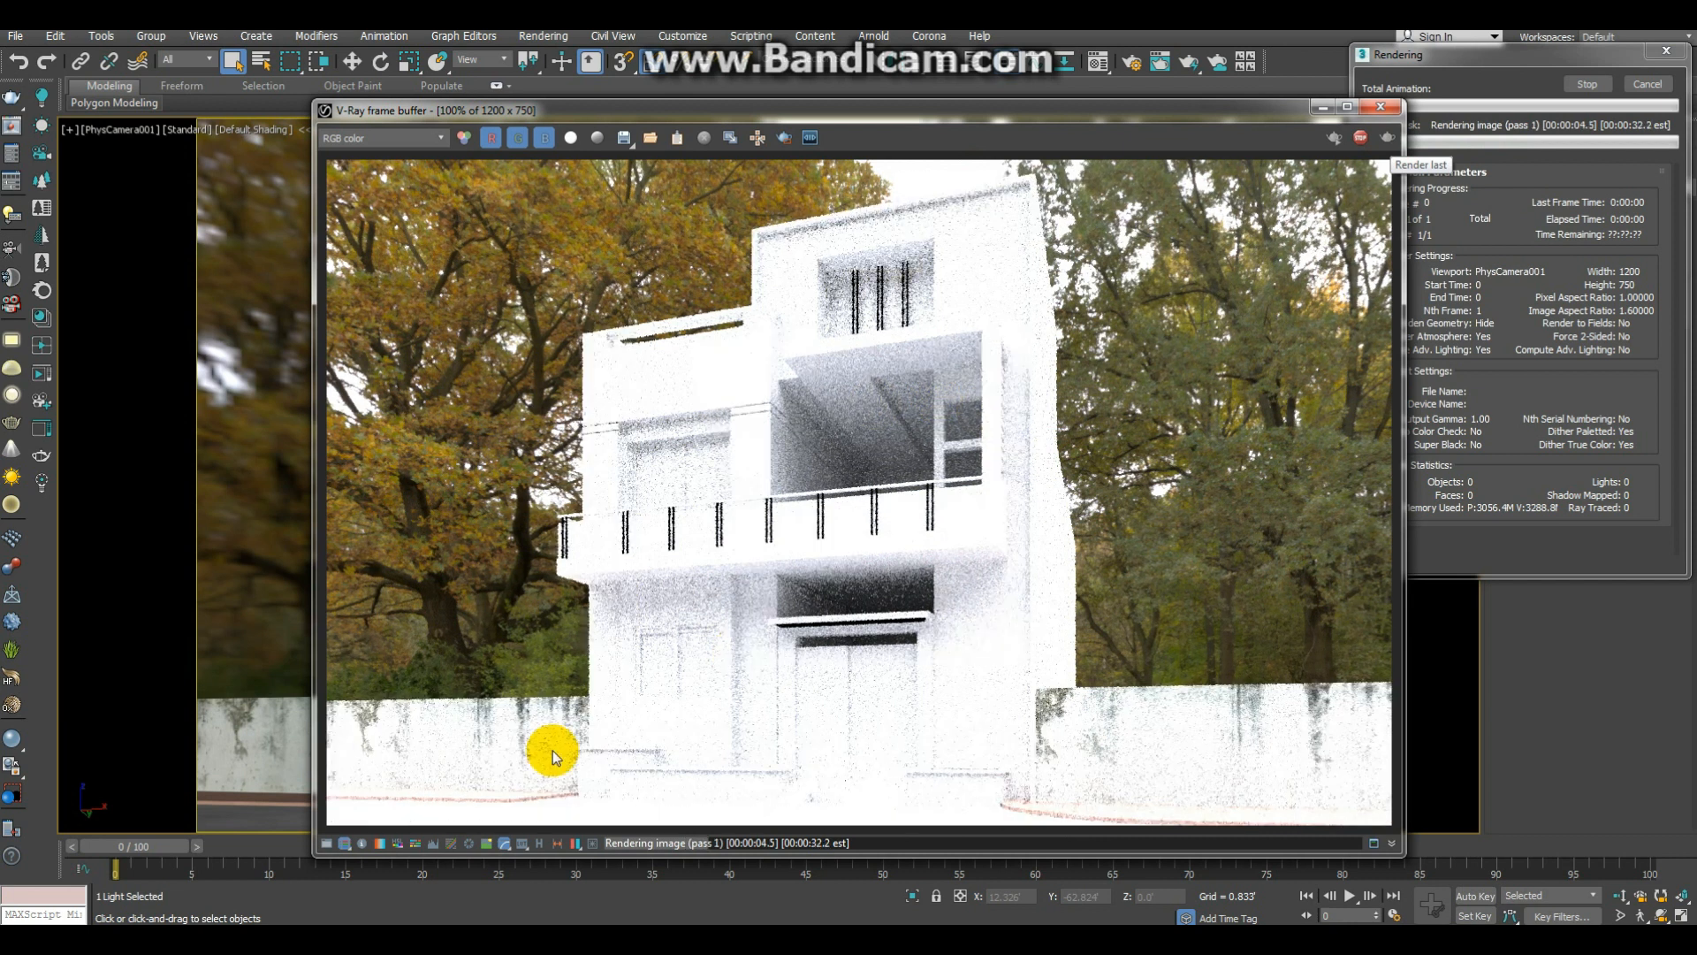
scroll(583, 707, up, 4)
scroll(856, 536, down, 4)
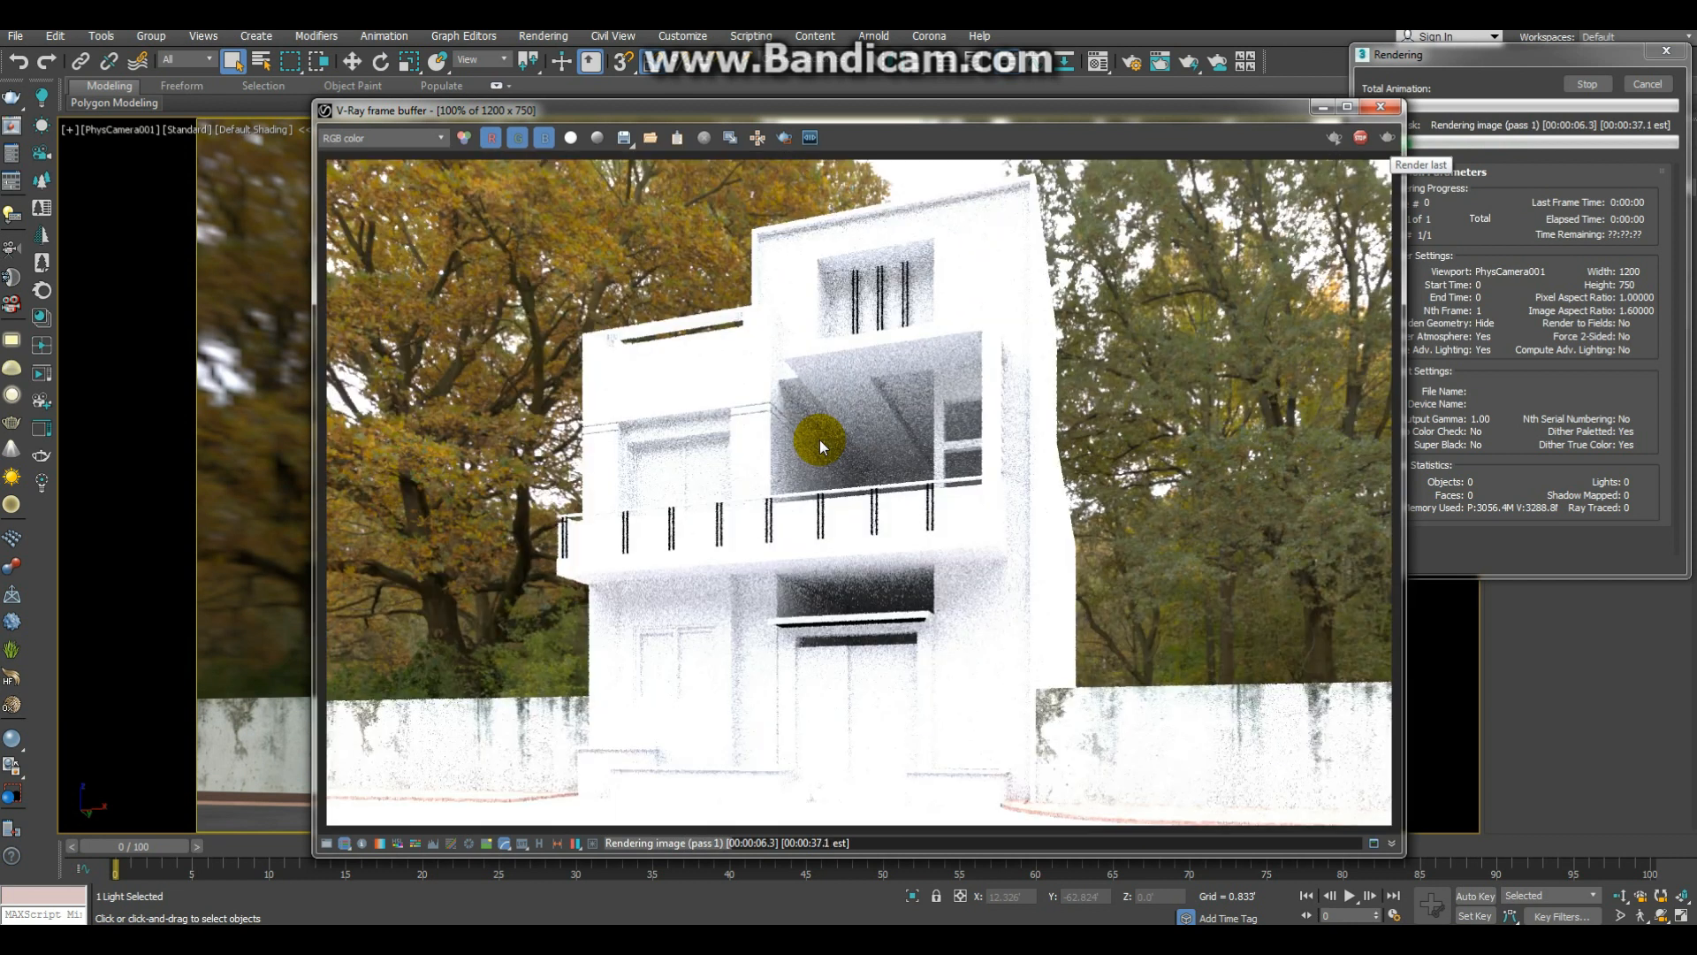
click(326, 843)
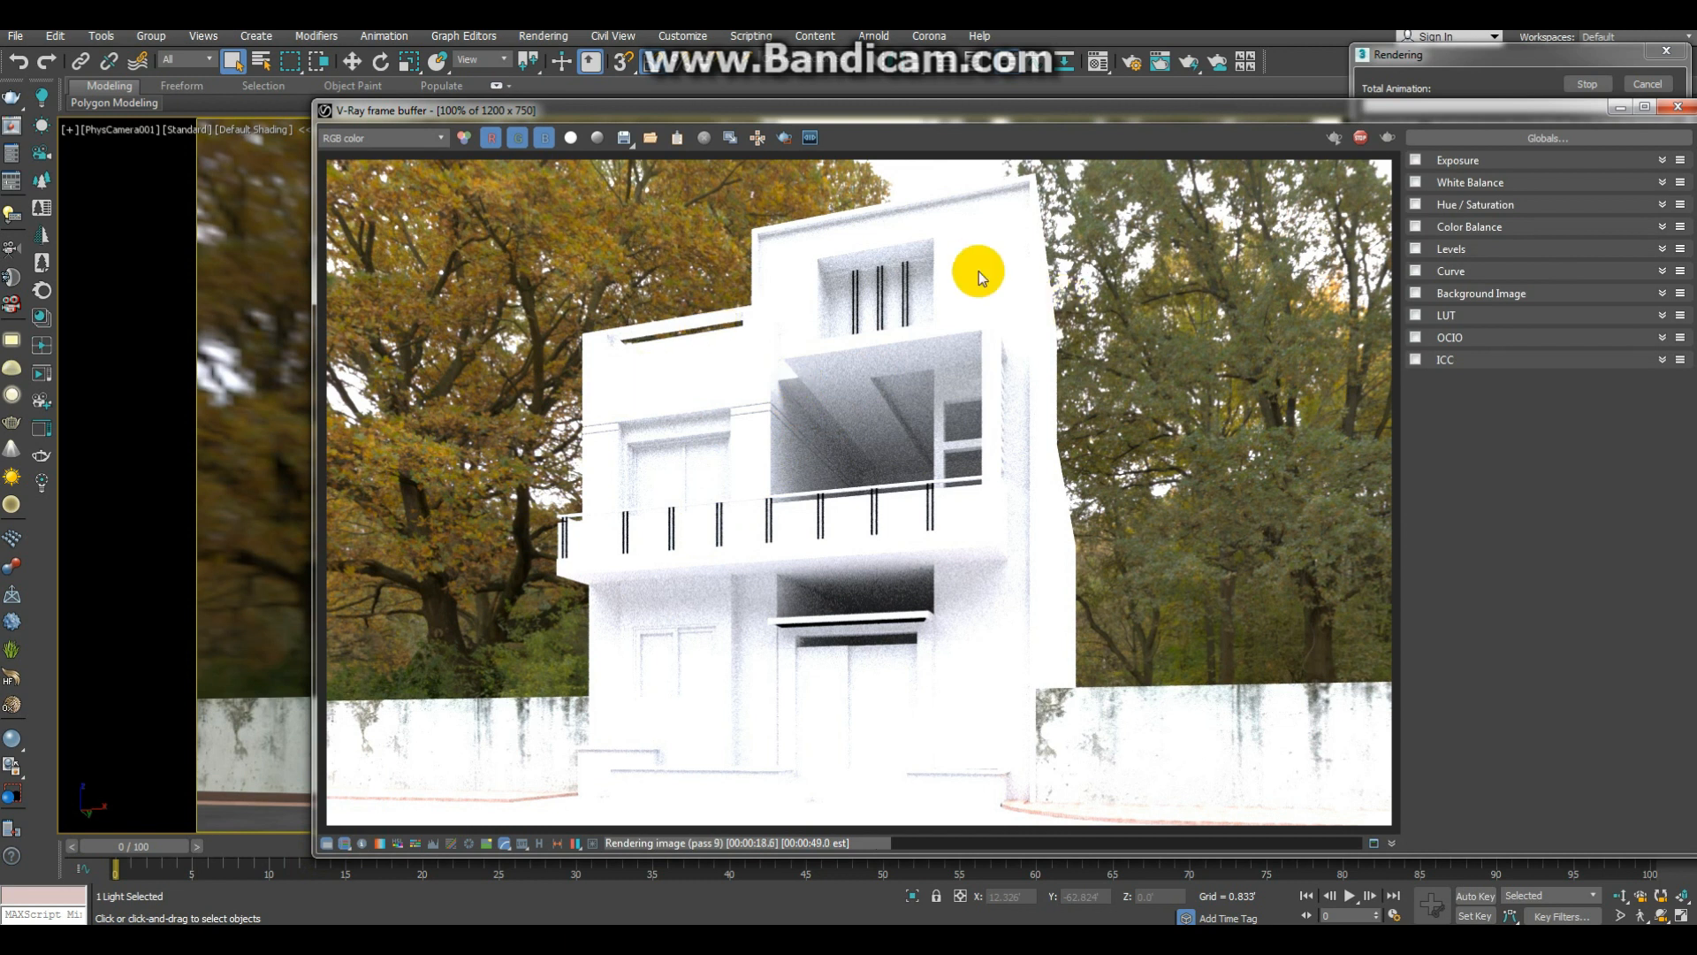
click(1687, 107)
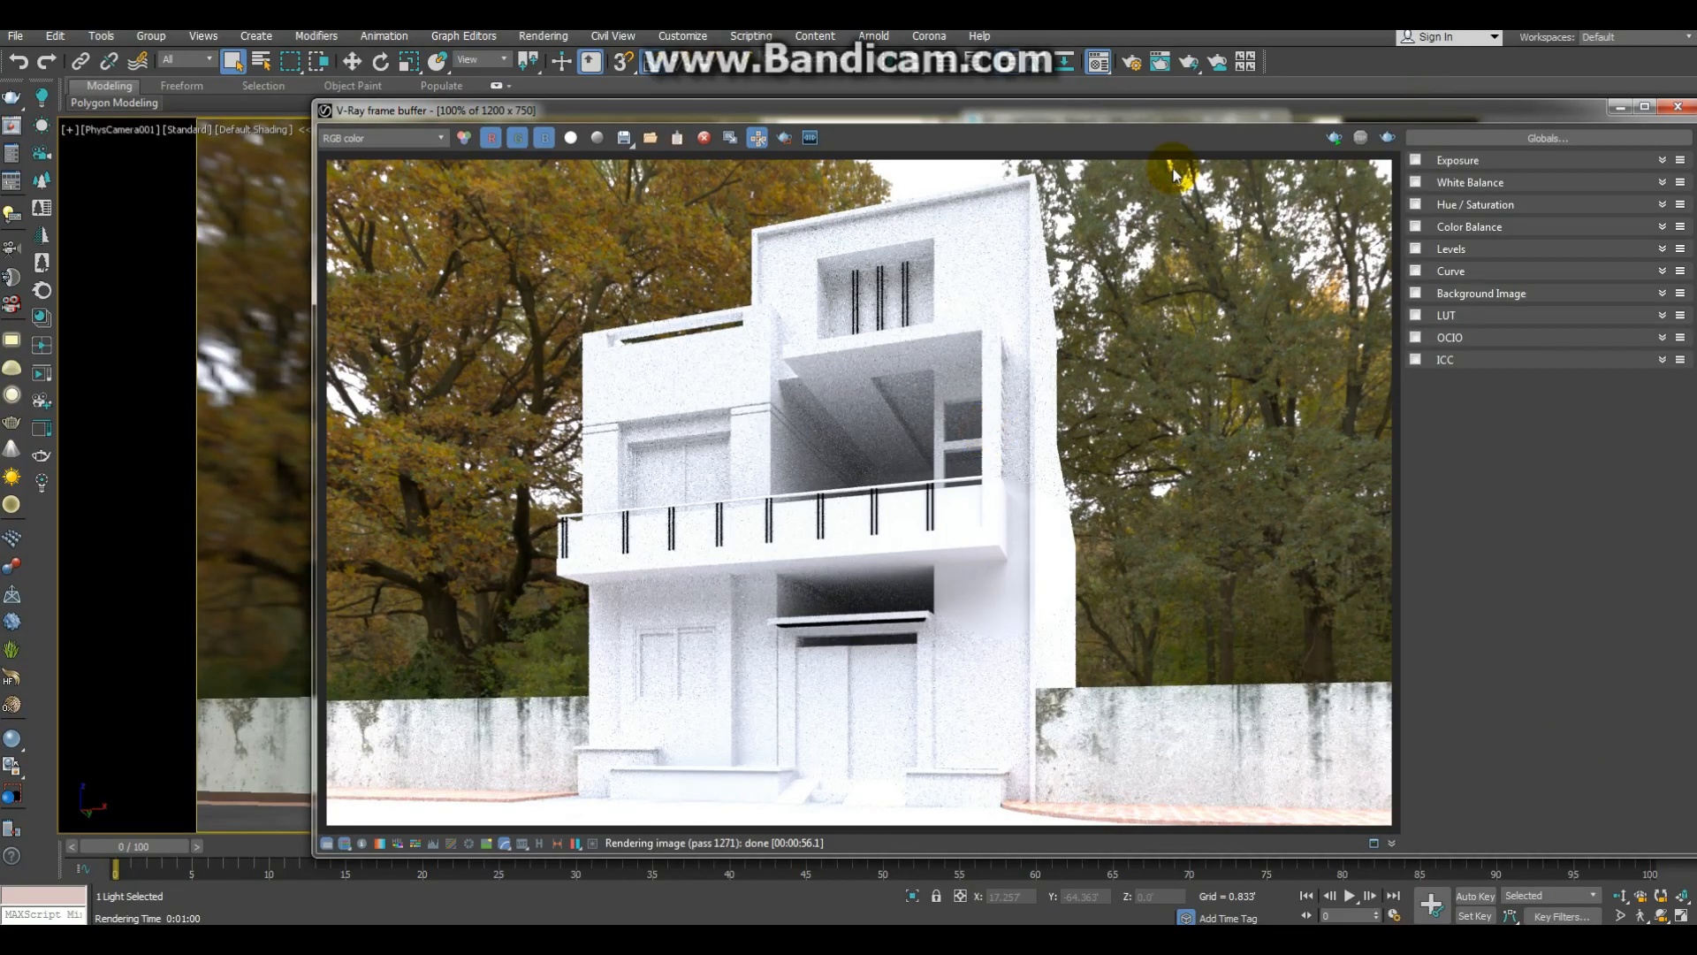
drag(1208, 115, 1065, 97)
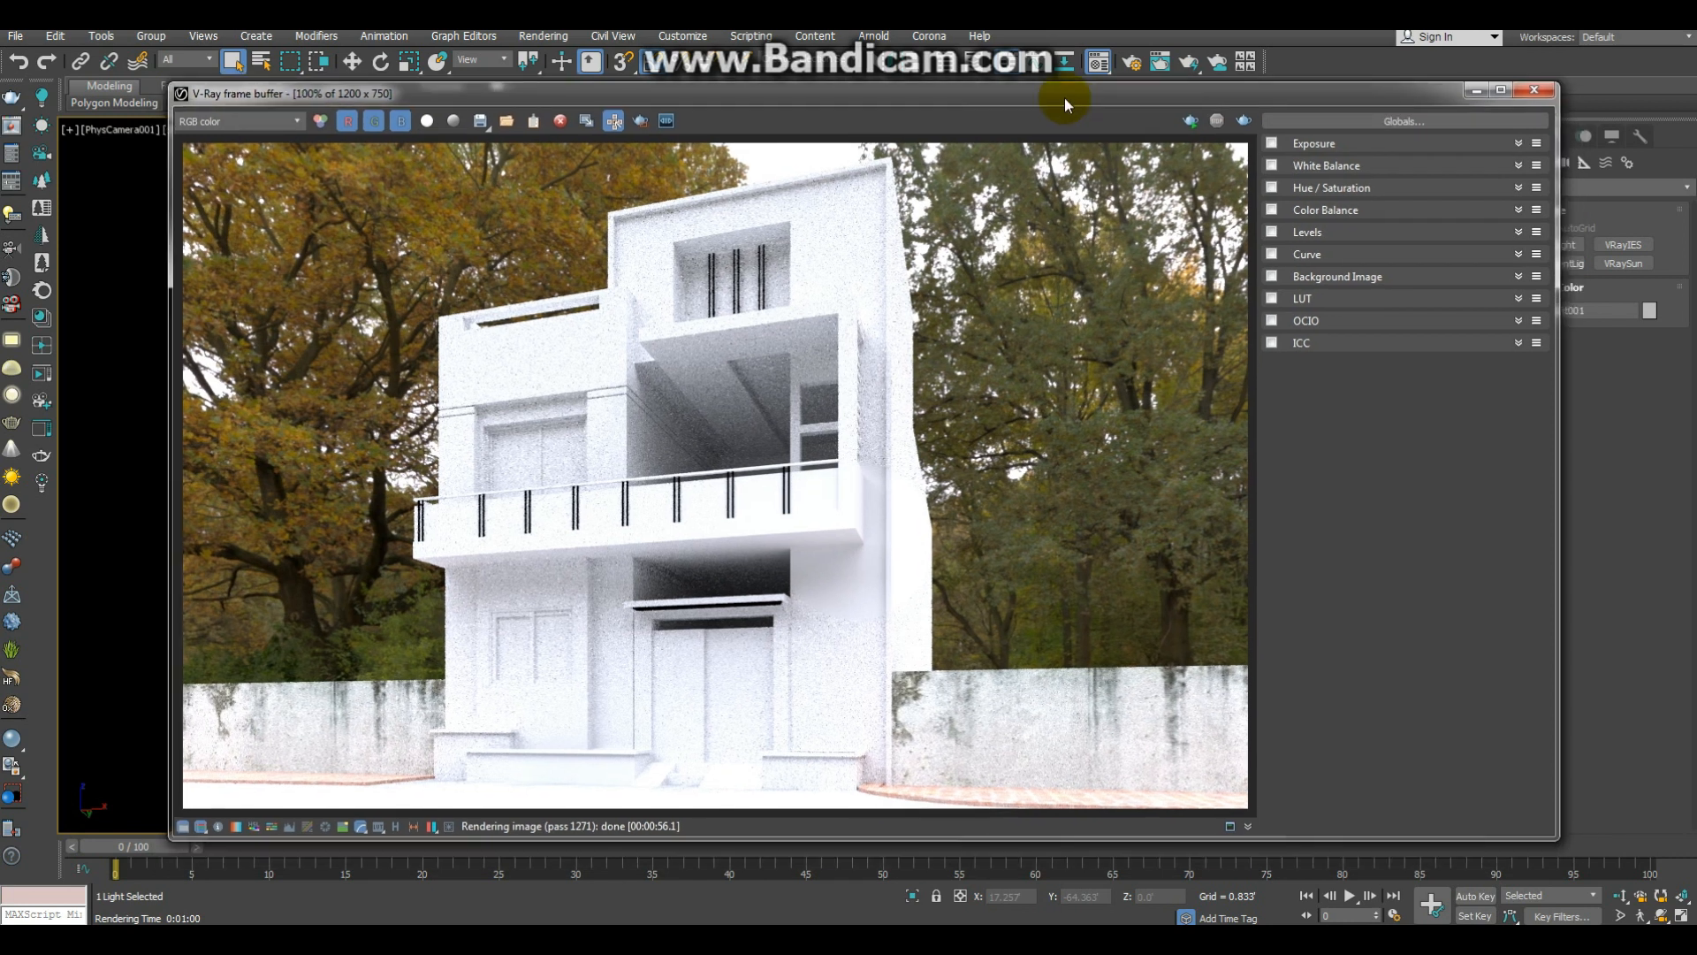
Step: Minimise the frame buffer and set the HDRI map's render multiplier to 15
click(1476, 90)
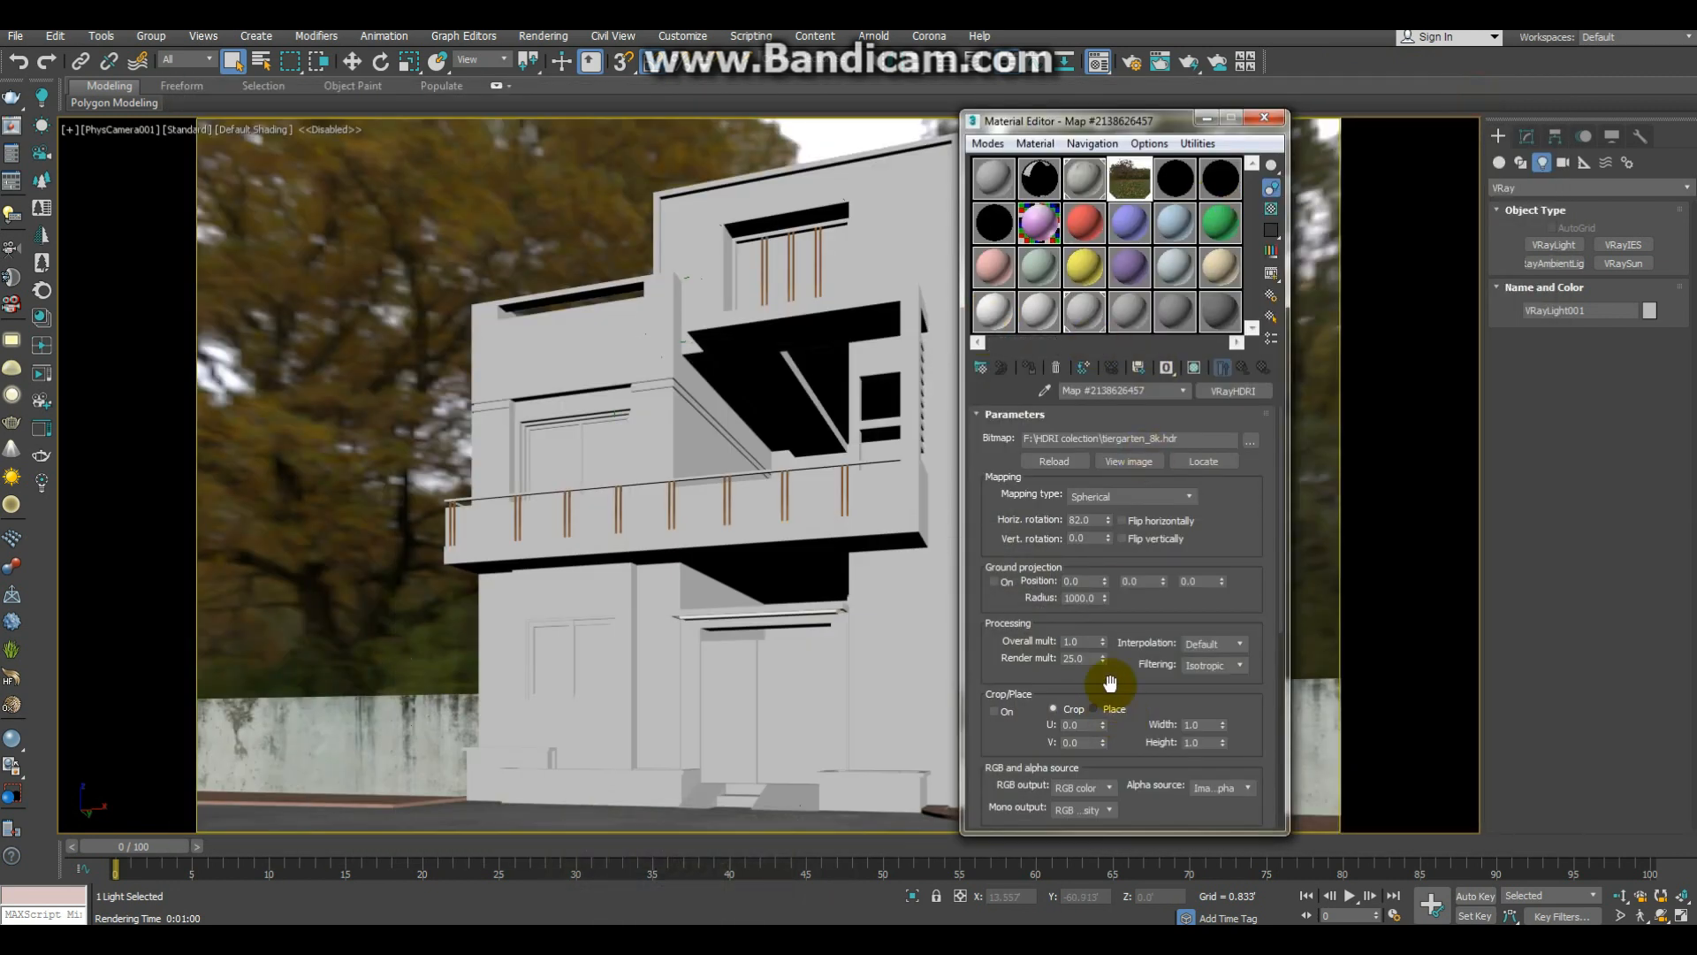
double_click(1086, 657)
text(15)
key(Return)
Step: Re-render the last view and examine the balconies, recesses and shadowed areas of the facade up close
click(722, 848)
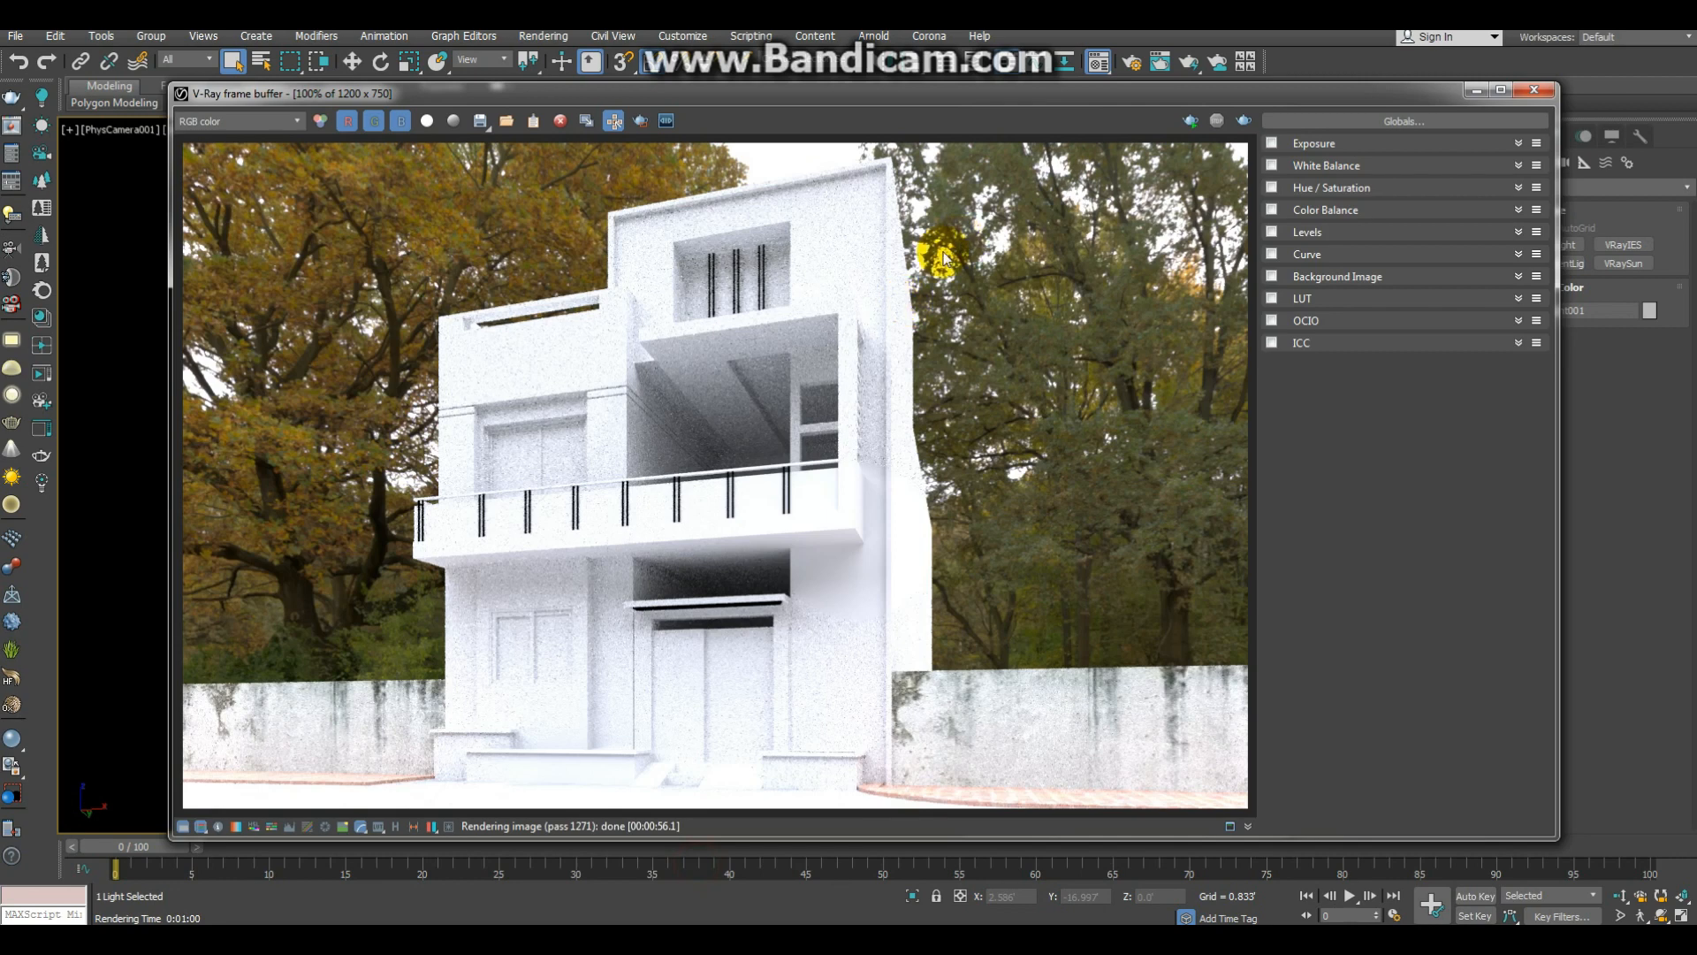
click(1243, 123)
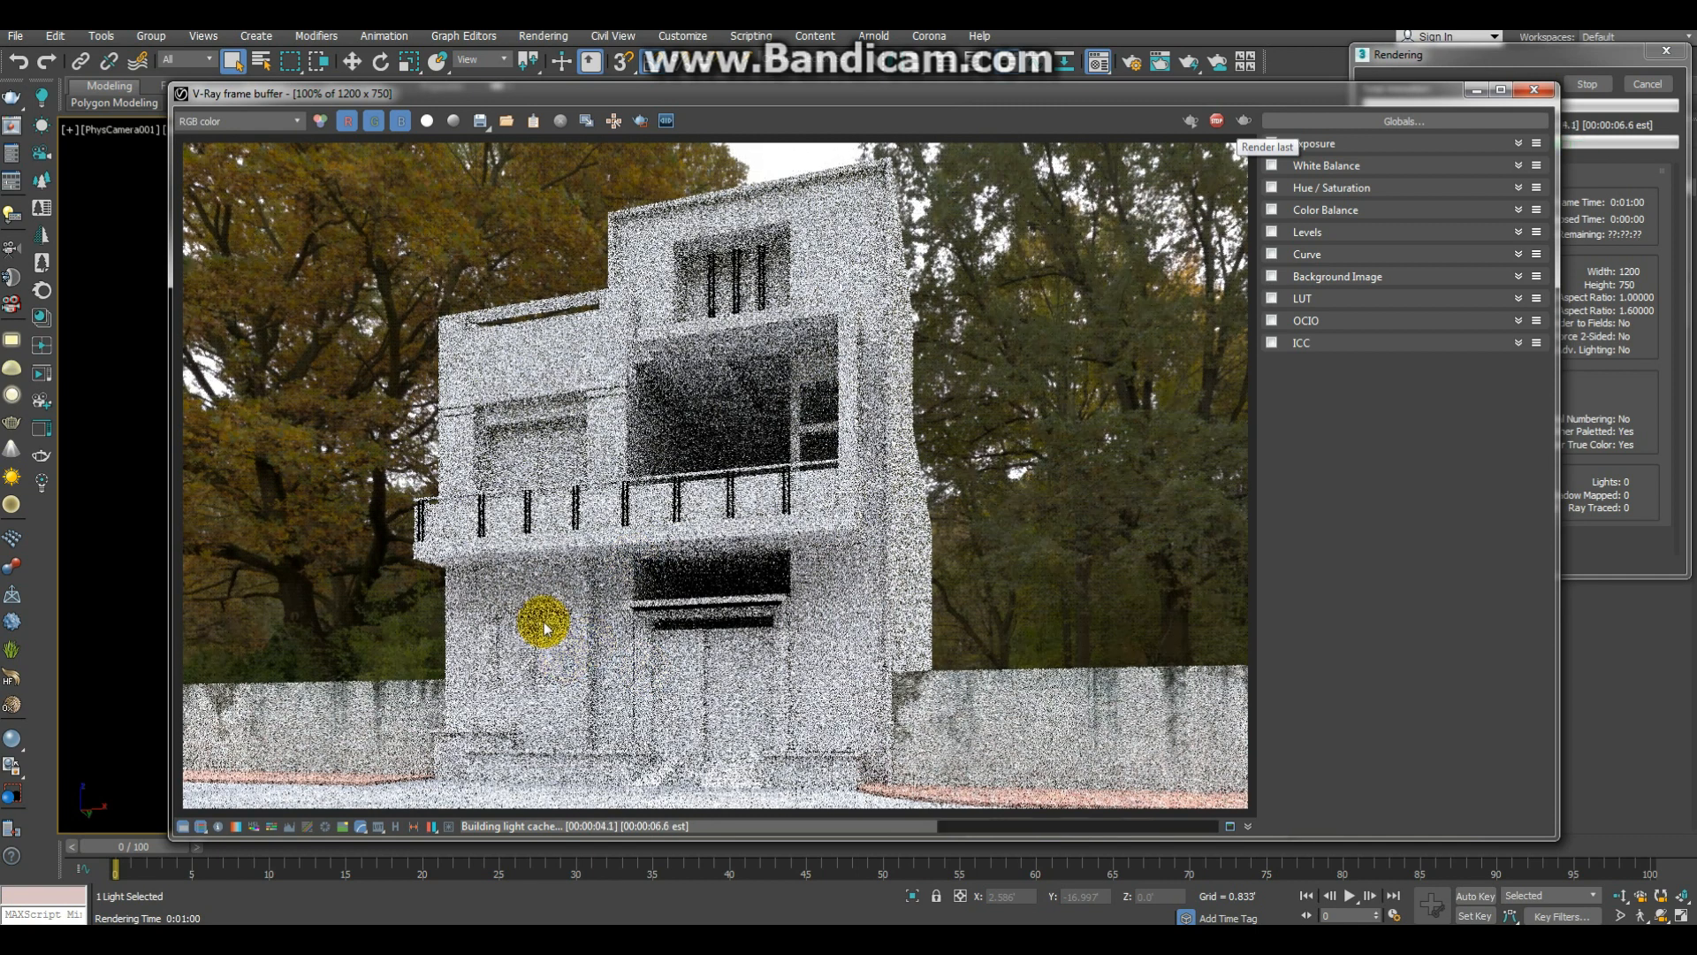
scroll(636, 530, up, 4)
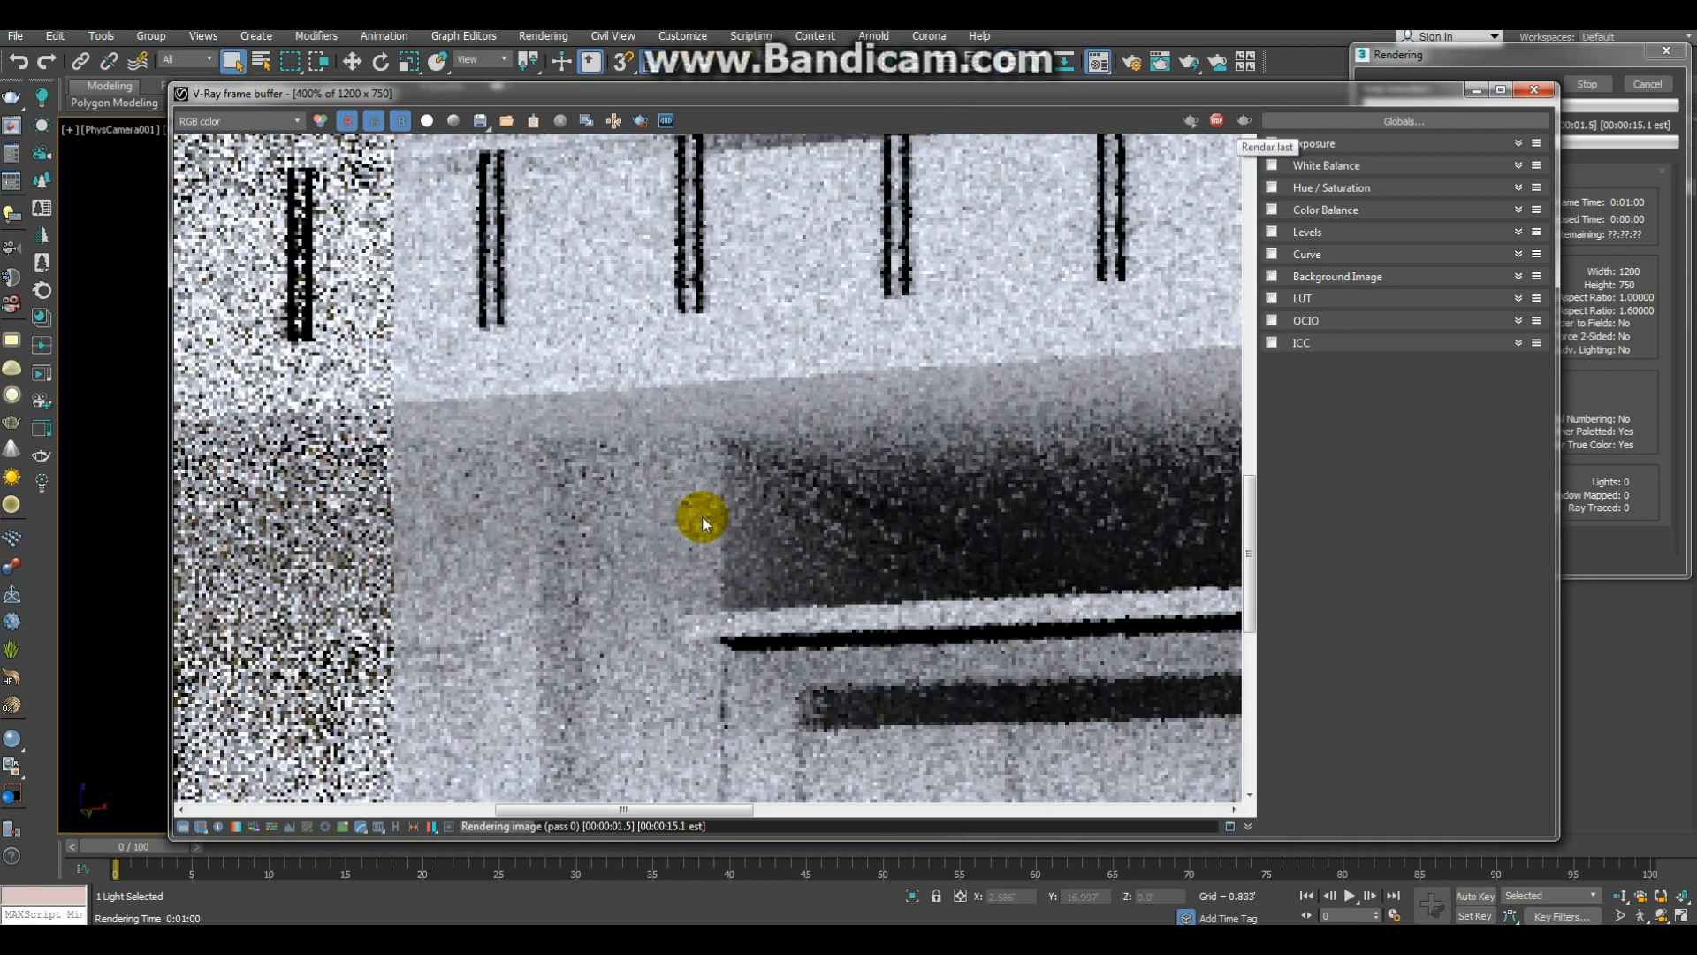
scroll(694, 504, down, 4)
scroll(629, 409, up, 2)
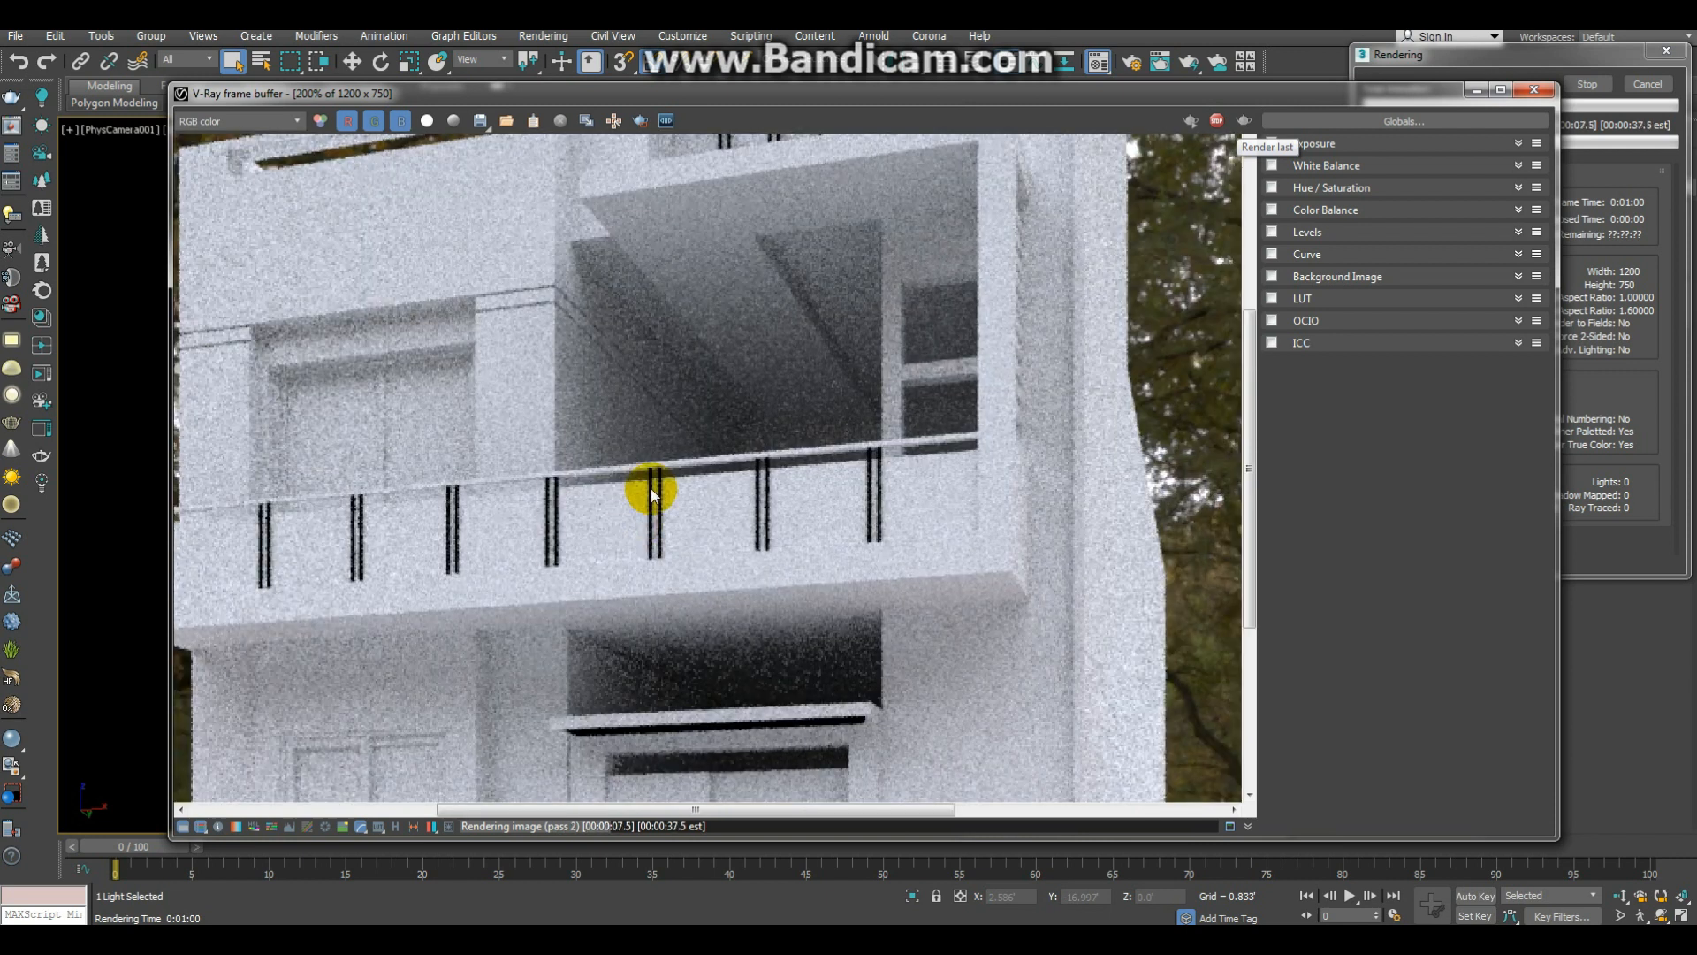
scroll(703, 409, down, 2)
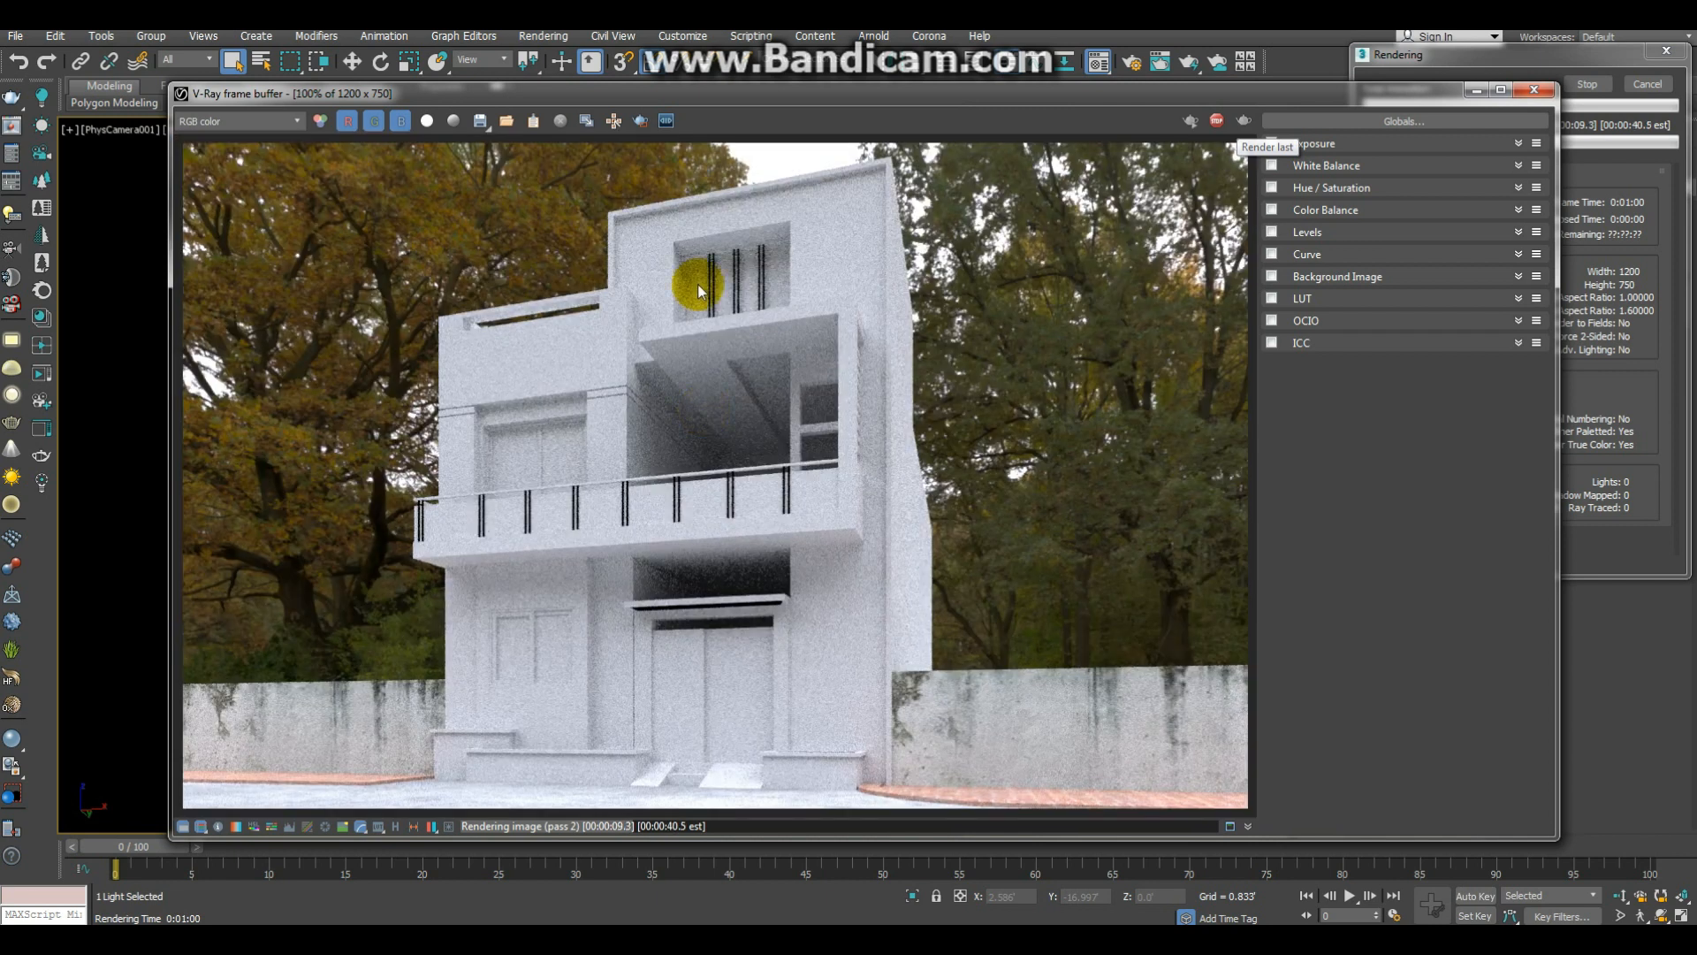
scroll(716, 321, up, 1)
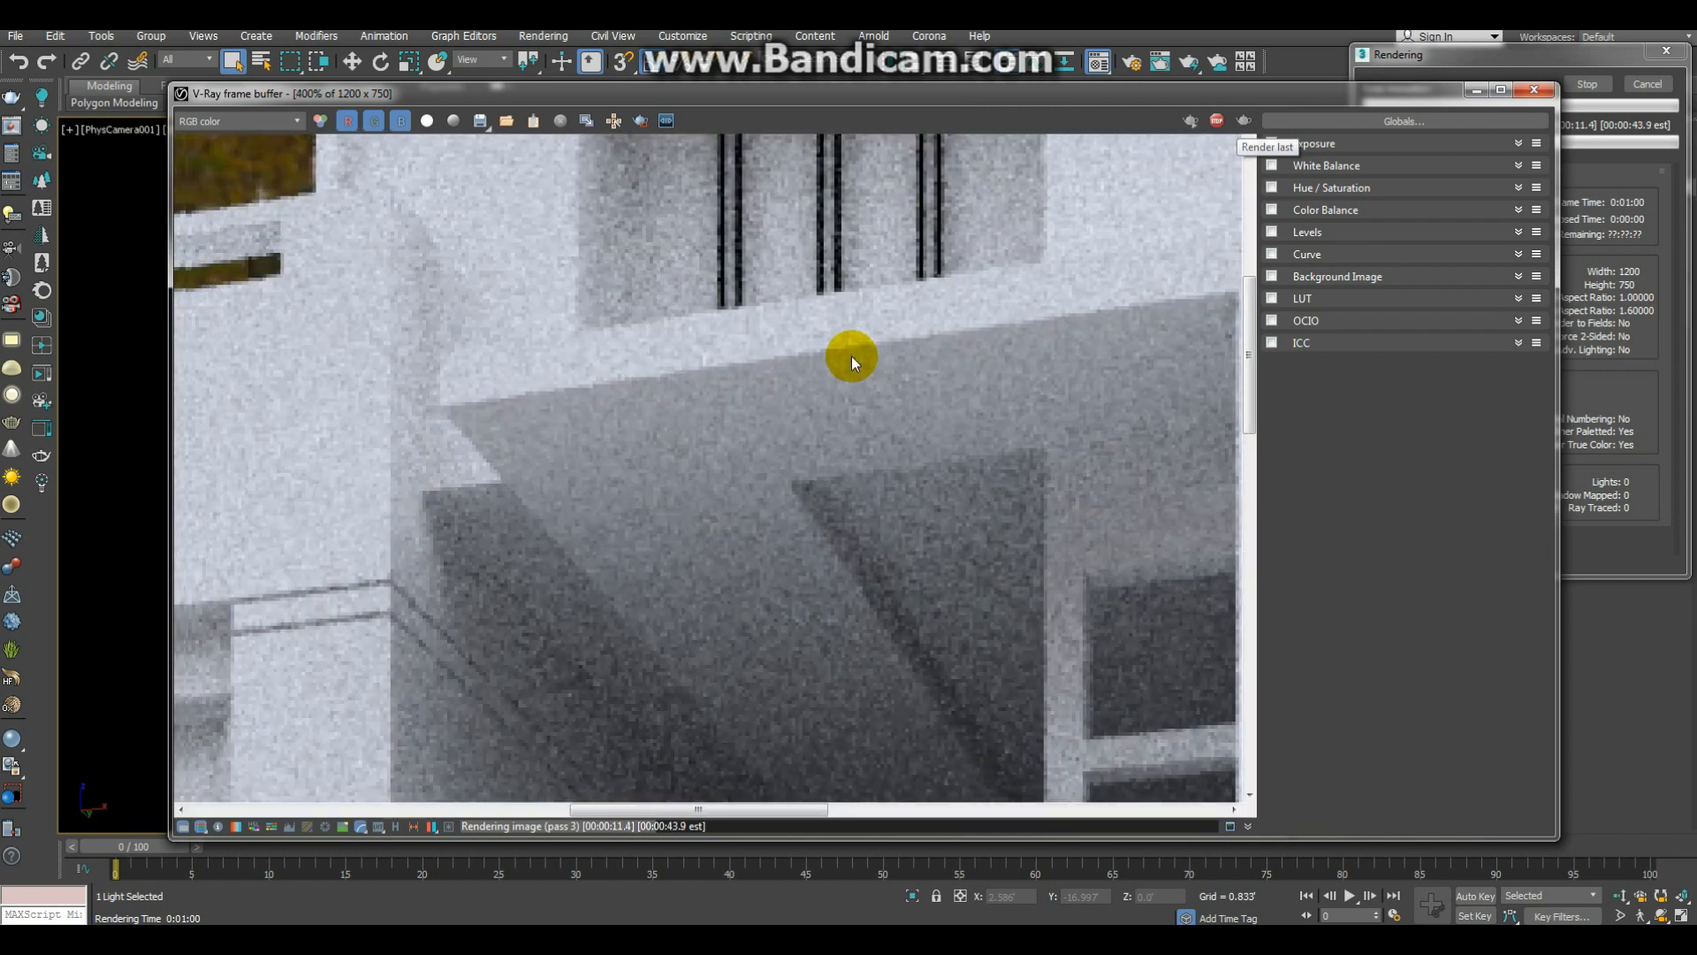
scroll(656, 523, up, 1)
scroll(656, 523, down, 2)
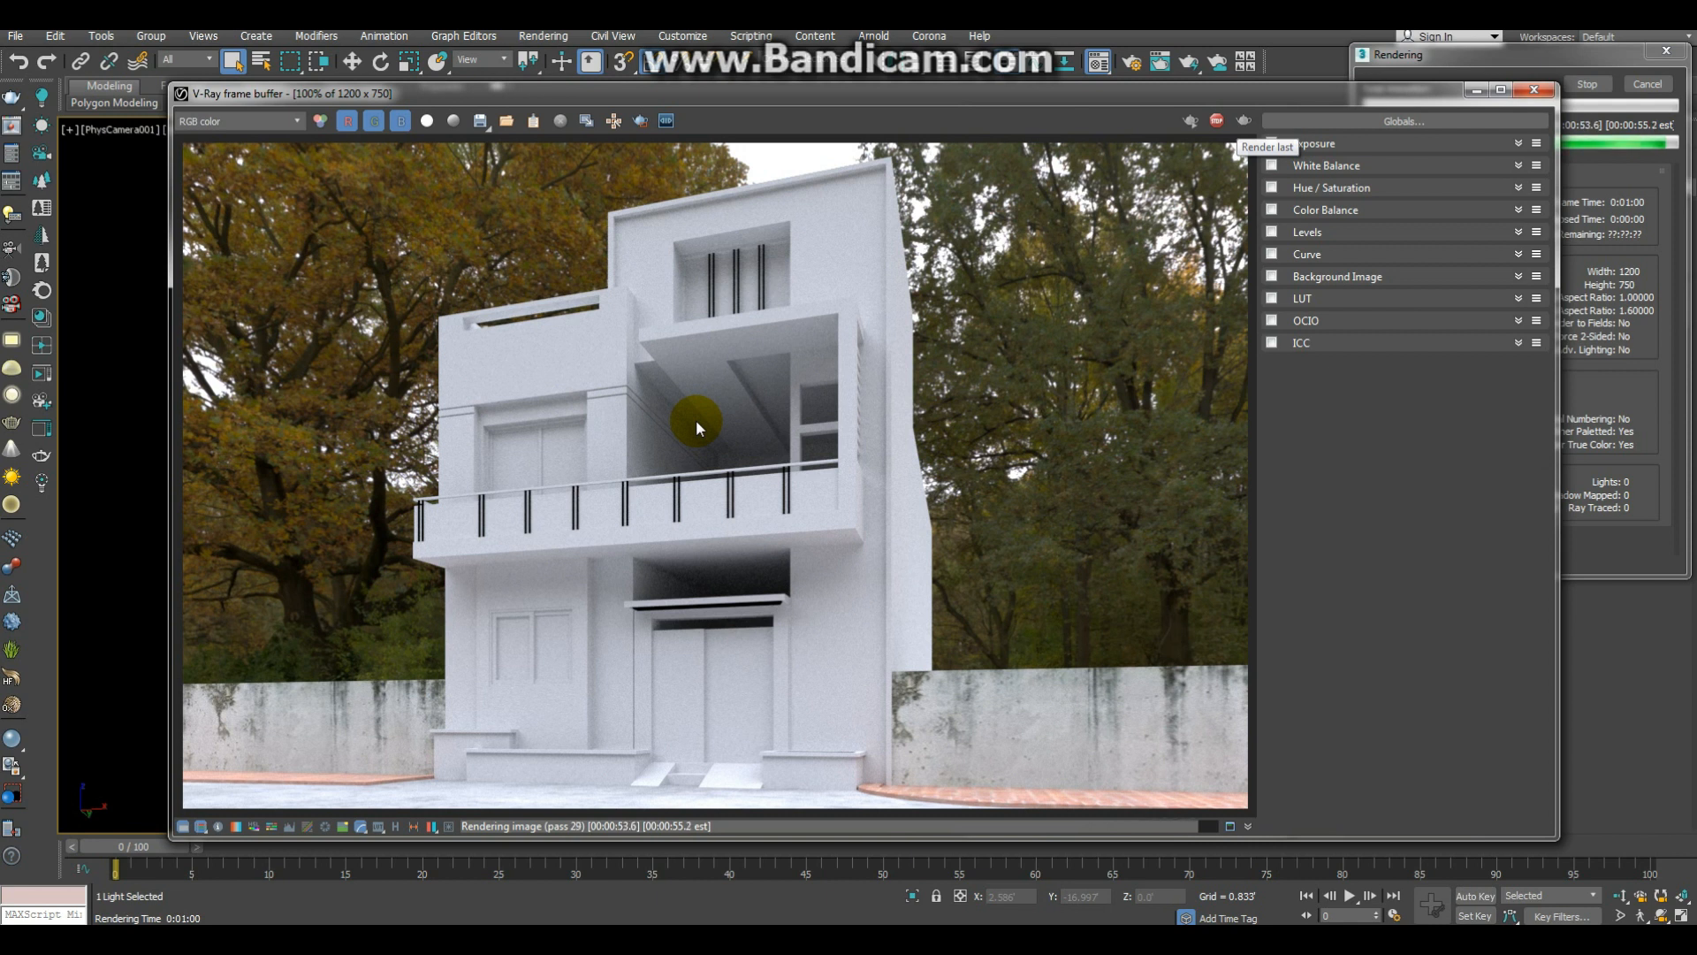
scroll(698, 412, up, 1)
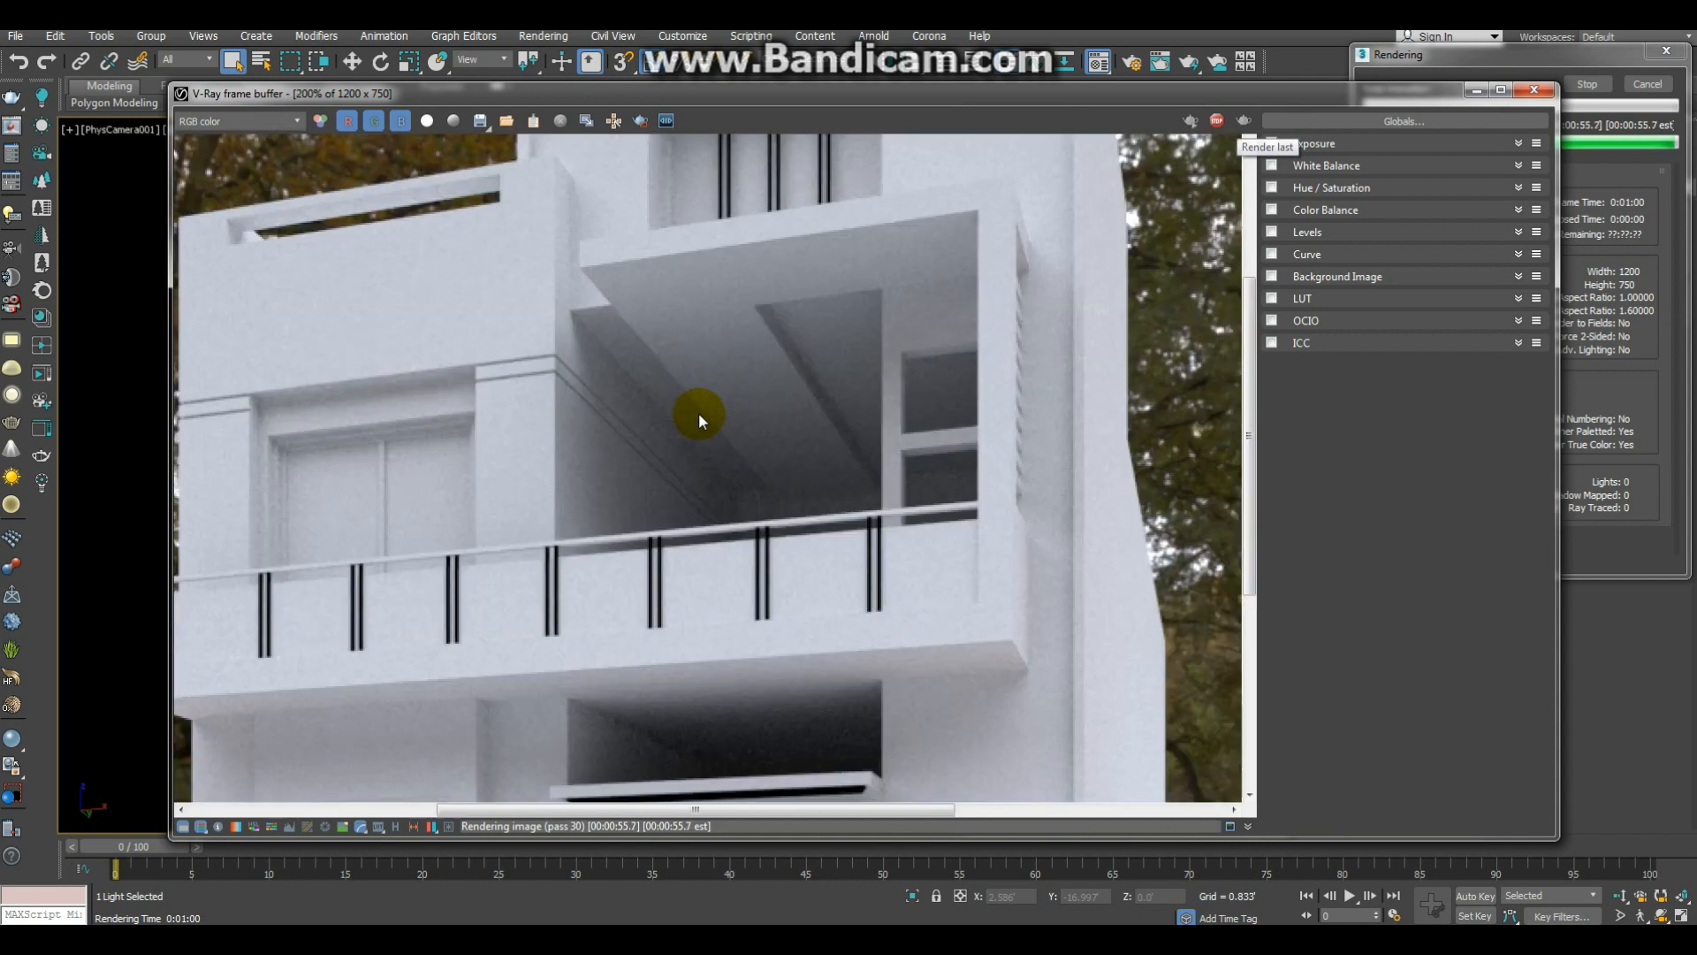
scroll(777, 422, down, 1)
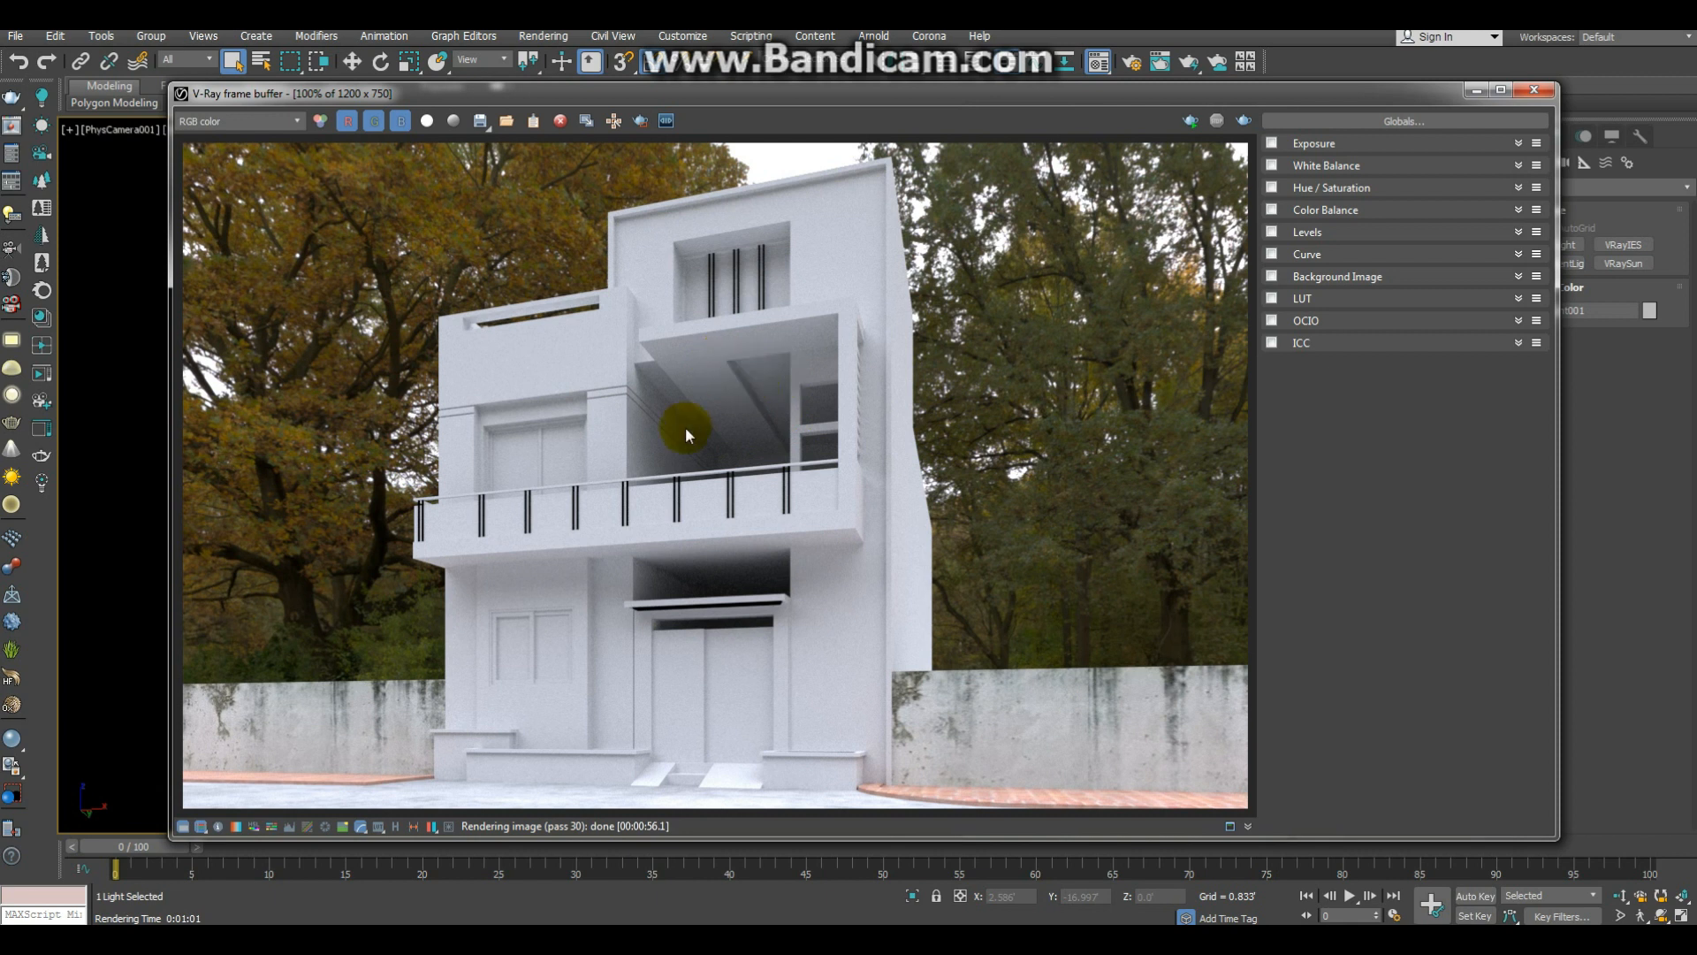
scroll(686, 426, up, 3)
middle_drag(652, 345, 728, 534)
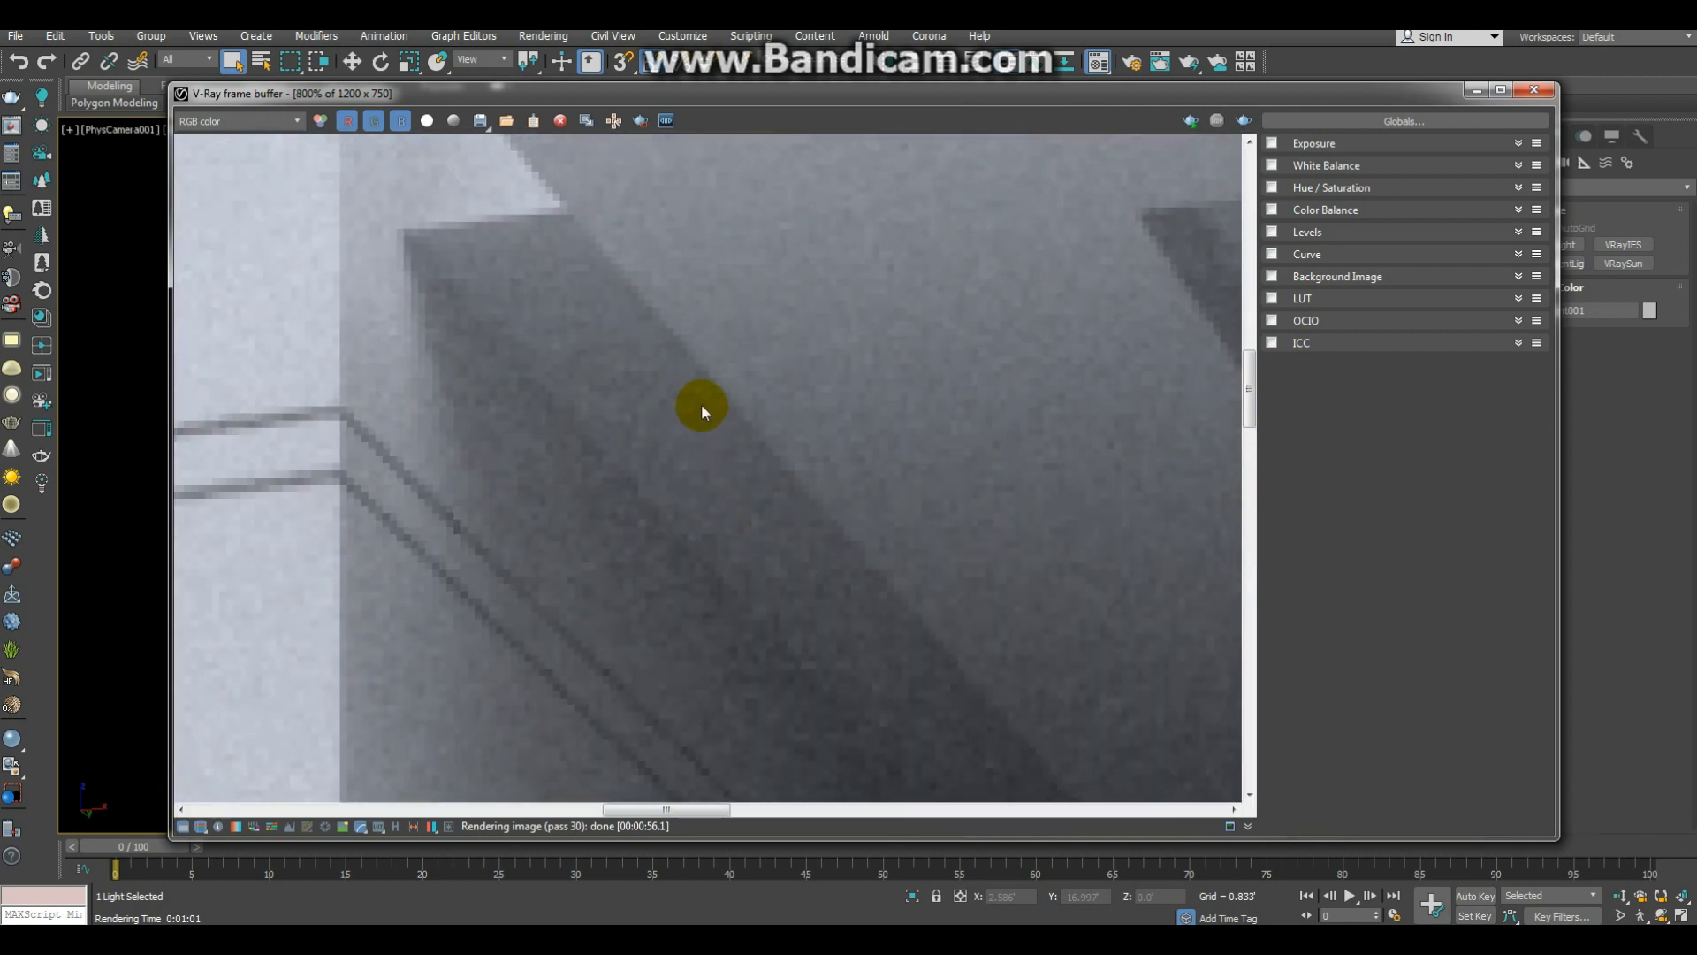
scroll(702, 403, down, 6)
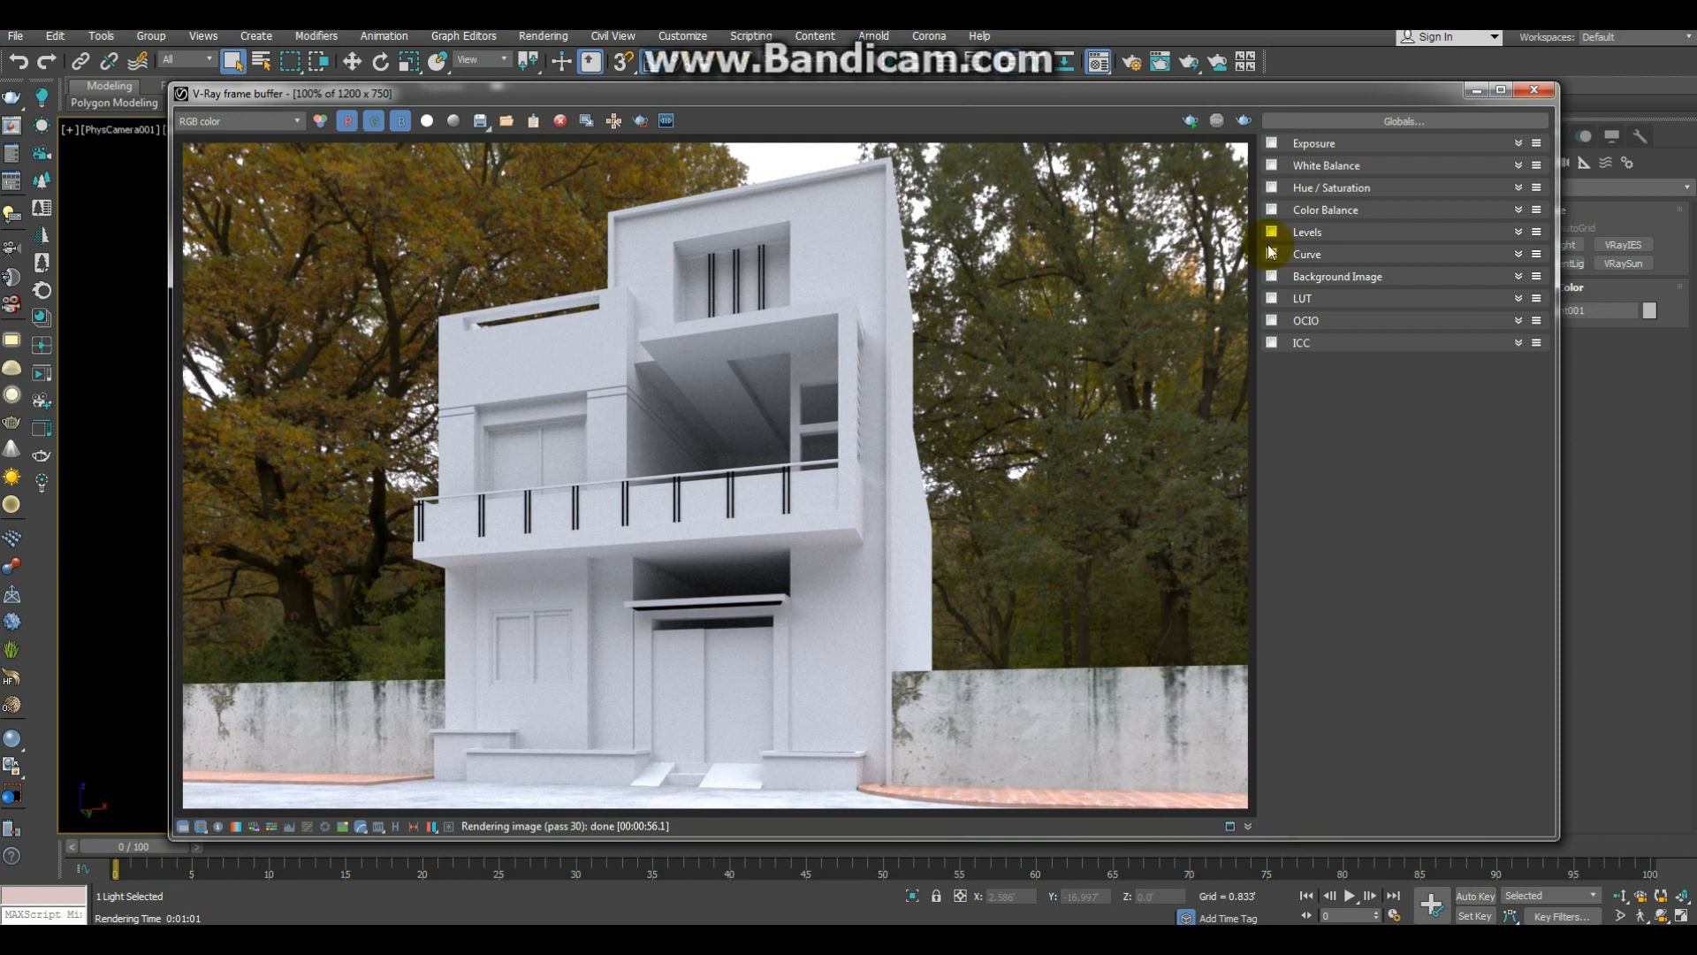
Step: Set the HDRI map's render multiplier to 1, close the material editor and render the camera view again
click(699, 937)
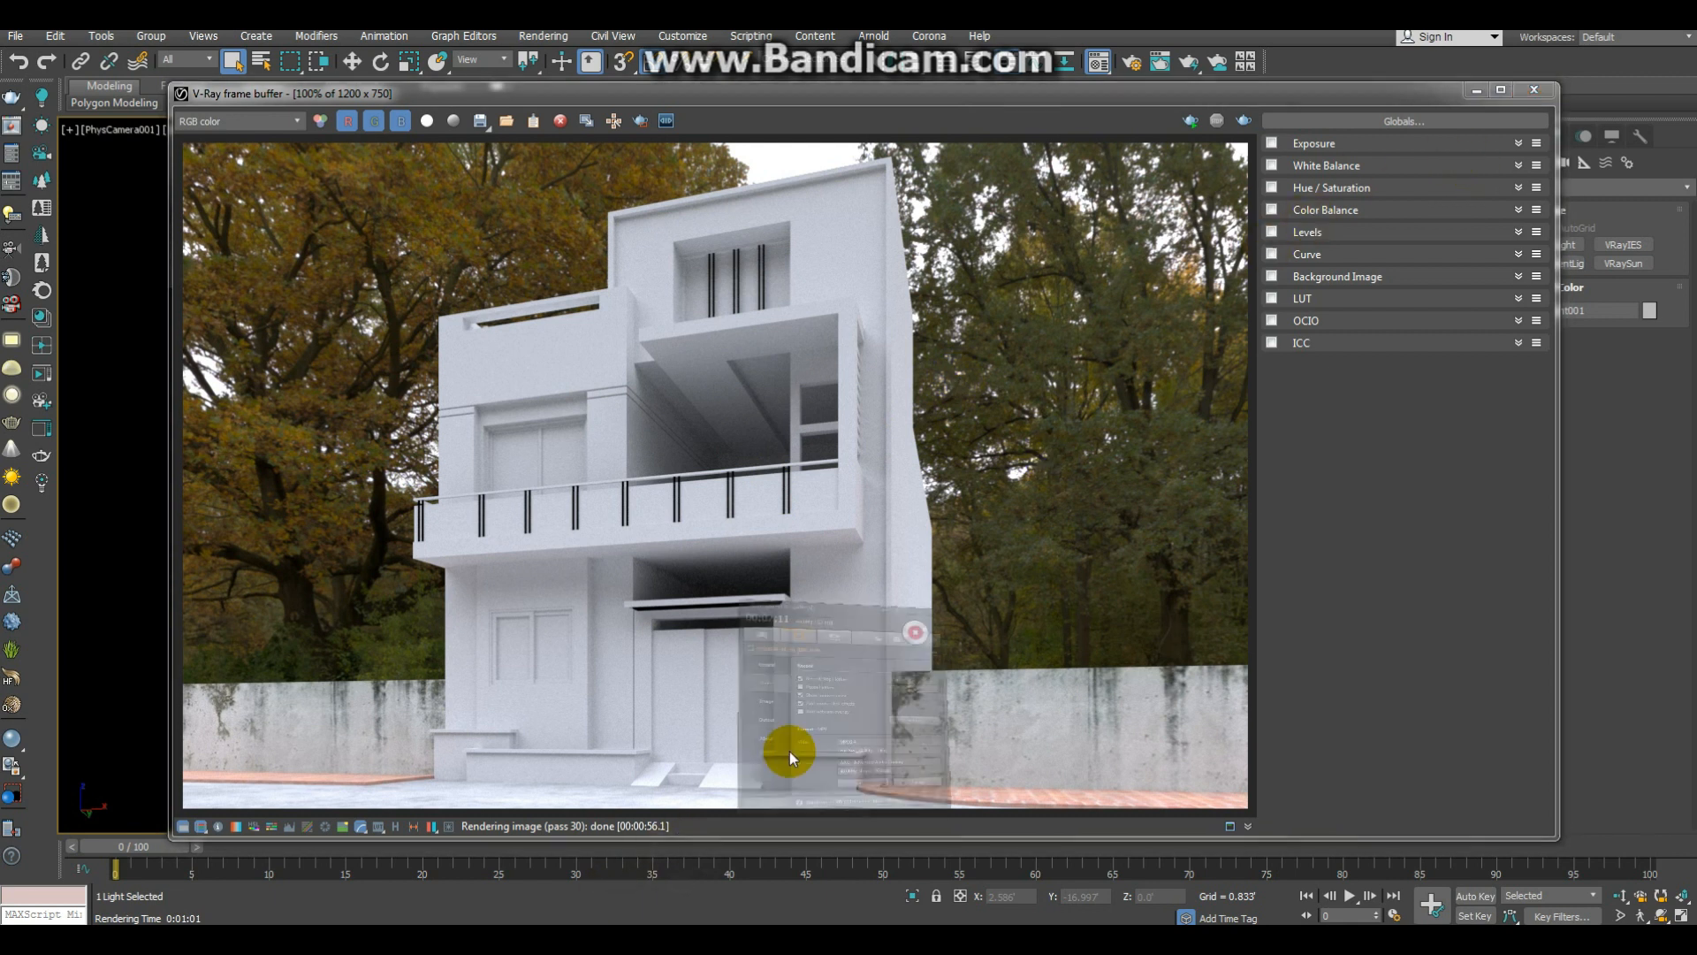
click(1416, 187)
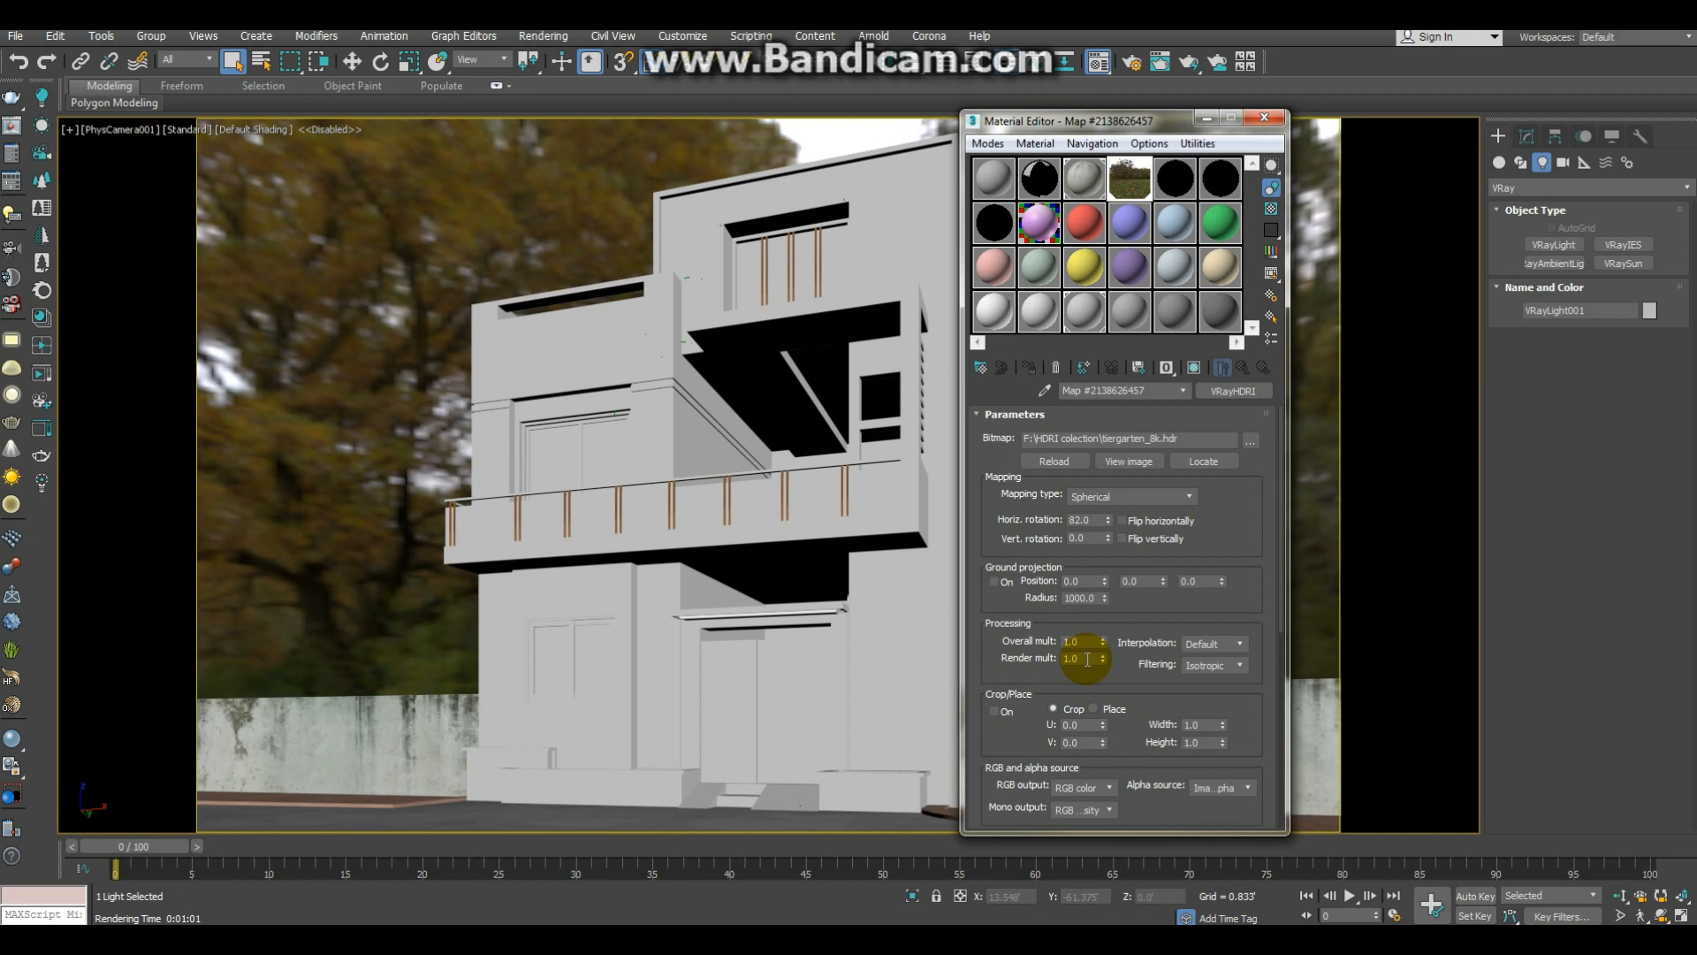
click(1266, 118)
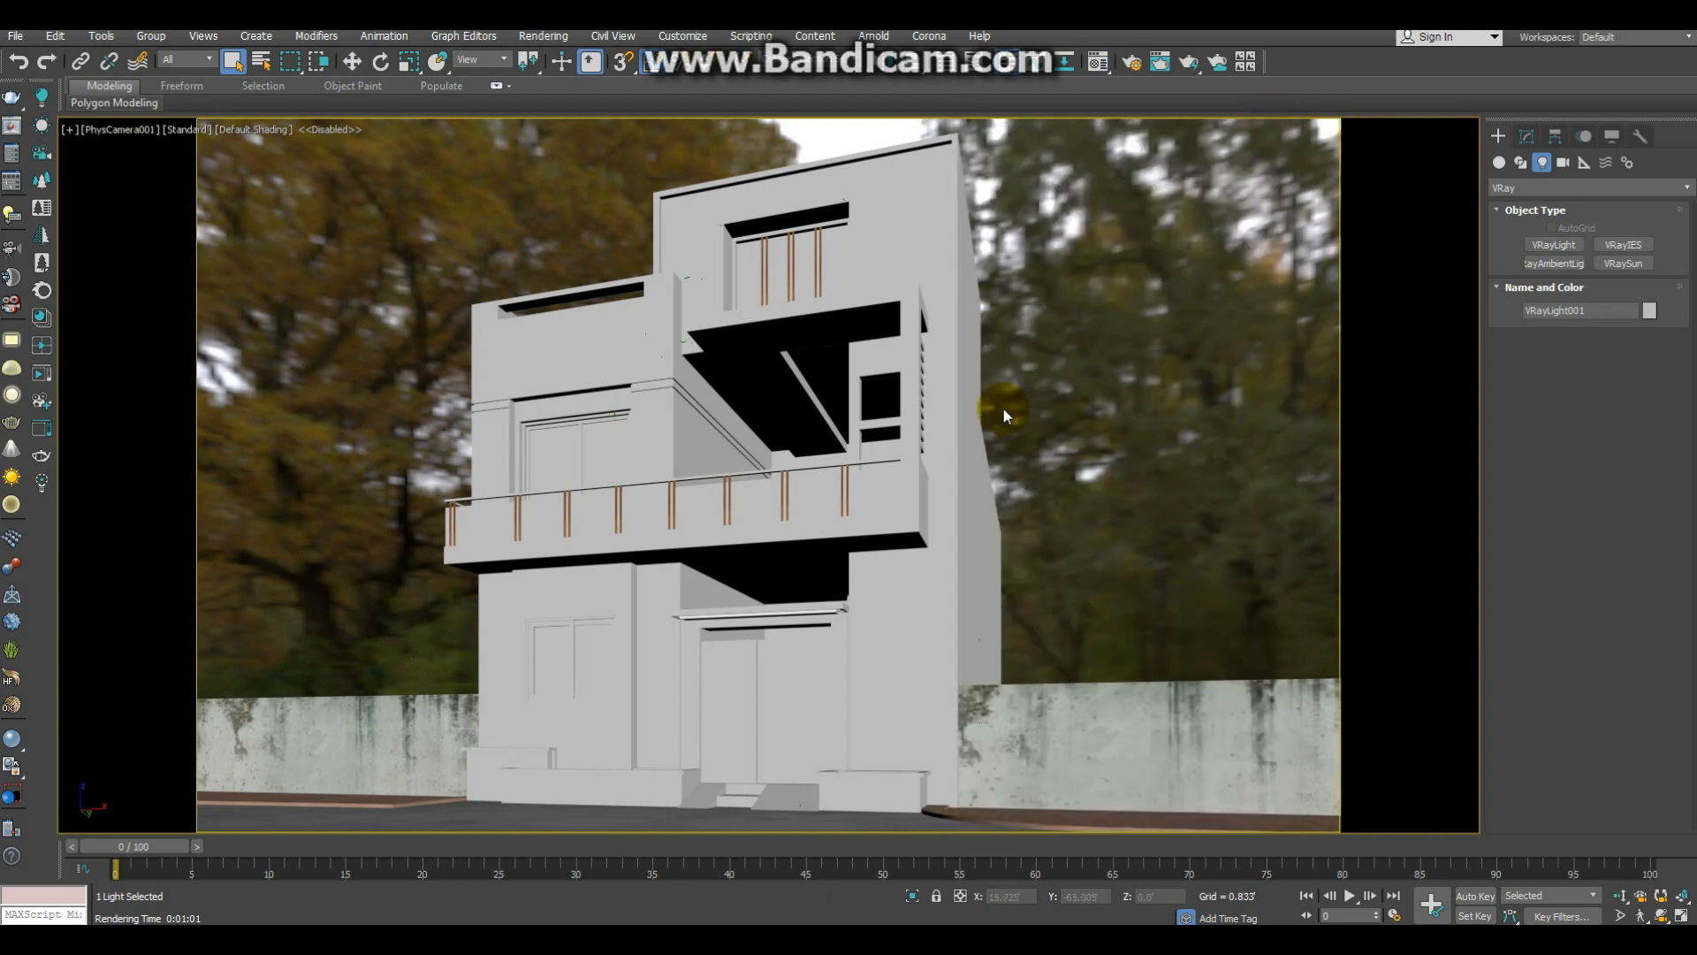
key(shift+q)
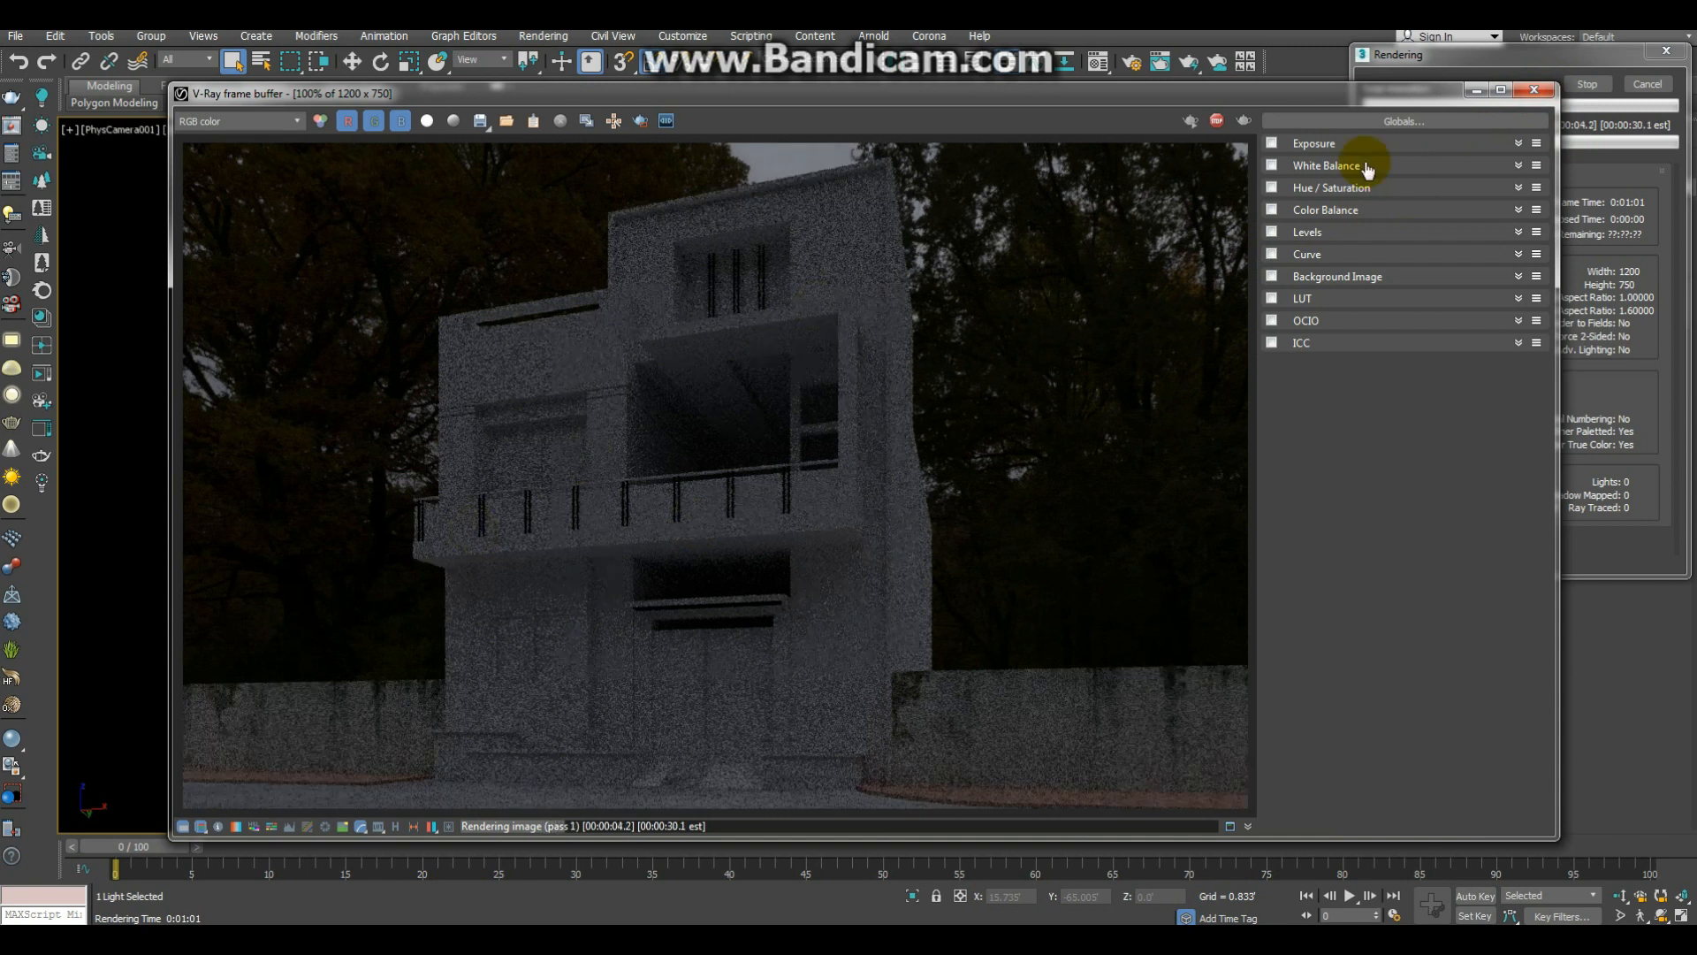
Step: Minimise the frame buffer, select the dome light in the perspective view, return to the camera view and set the light's multiplier to 10
click(1477, 90)
key(p)
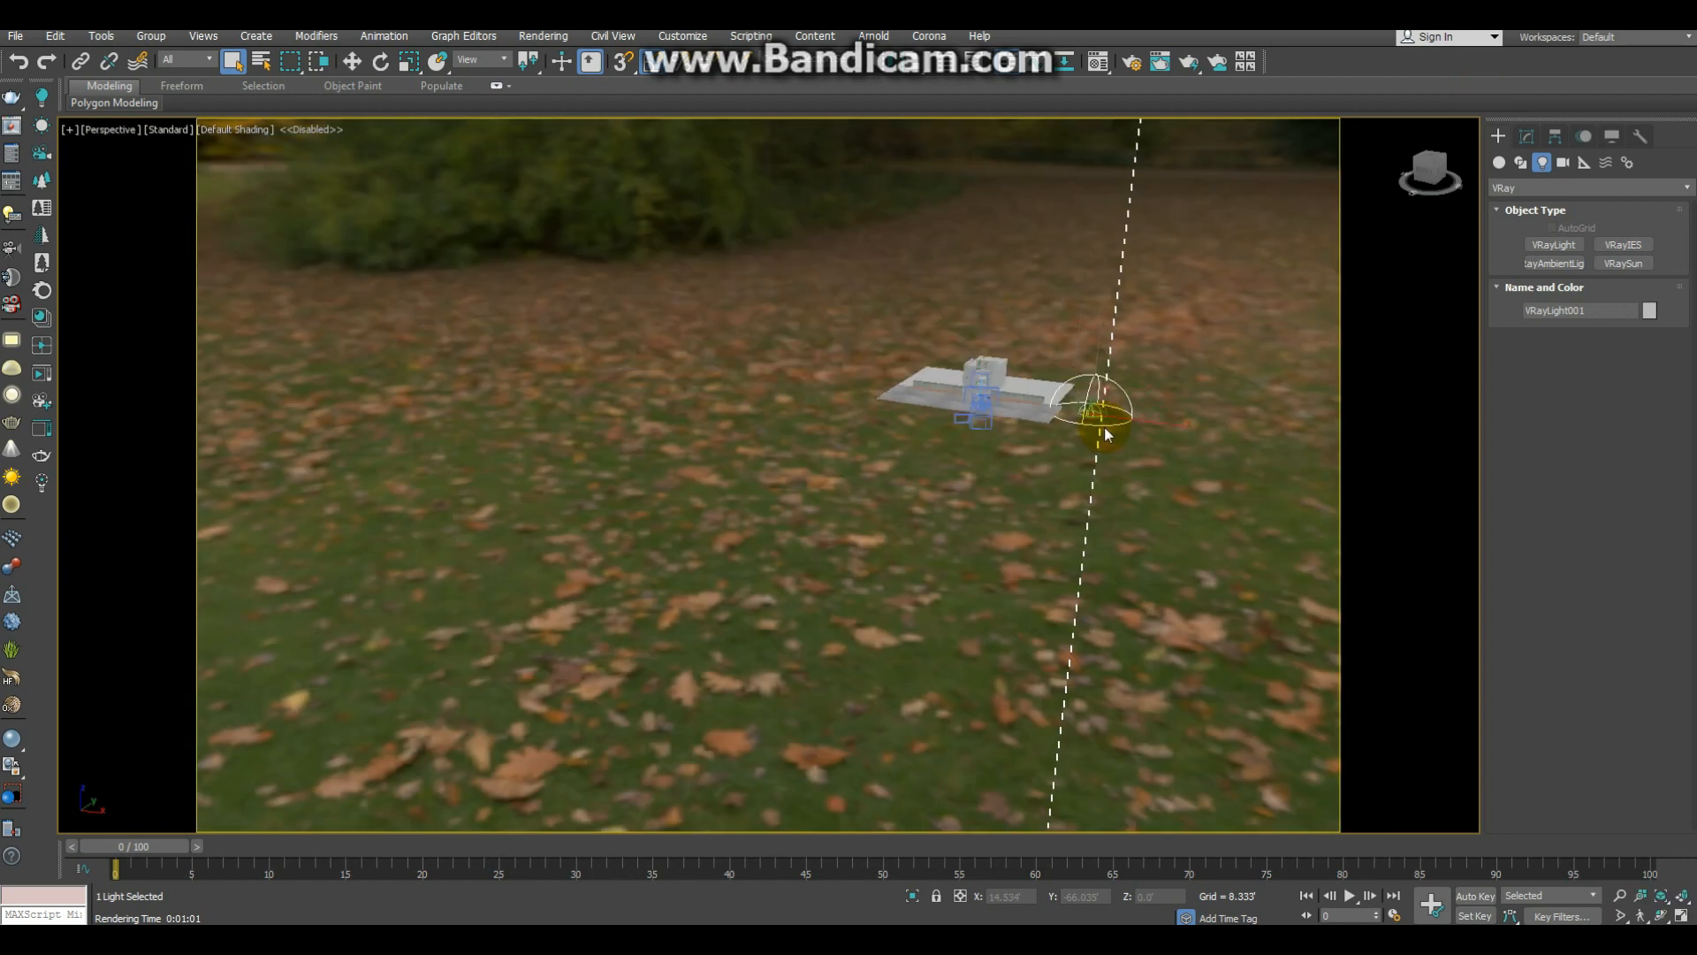
scroll(1103, 417, up, 3)
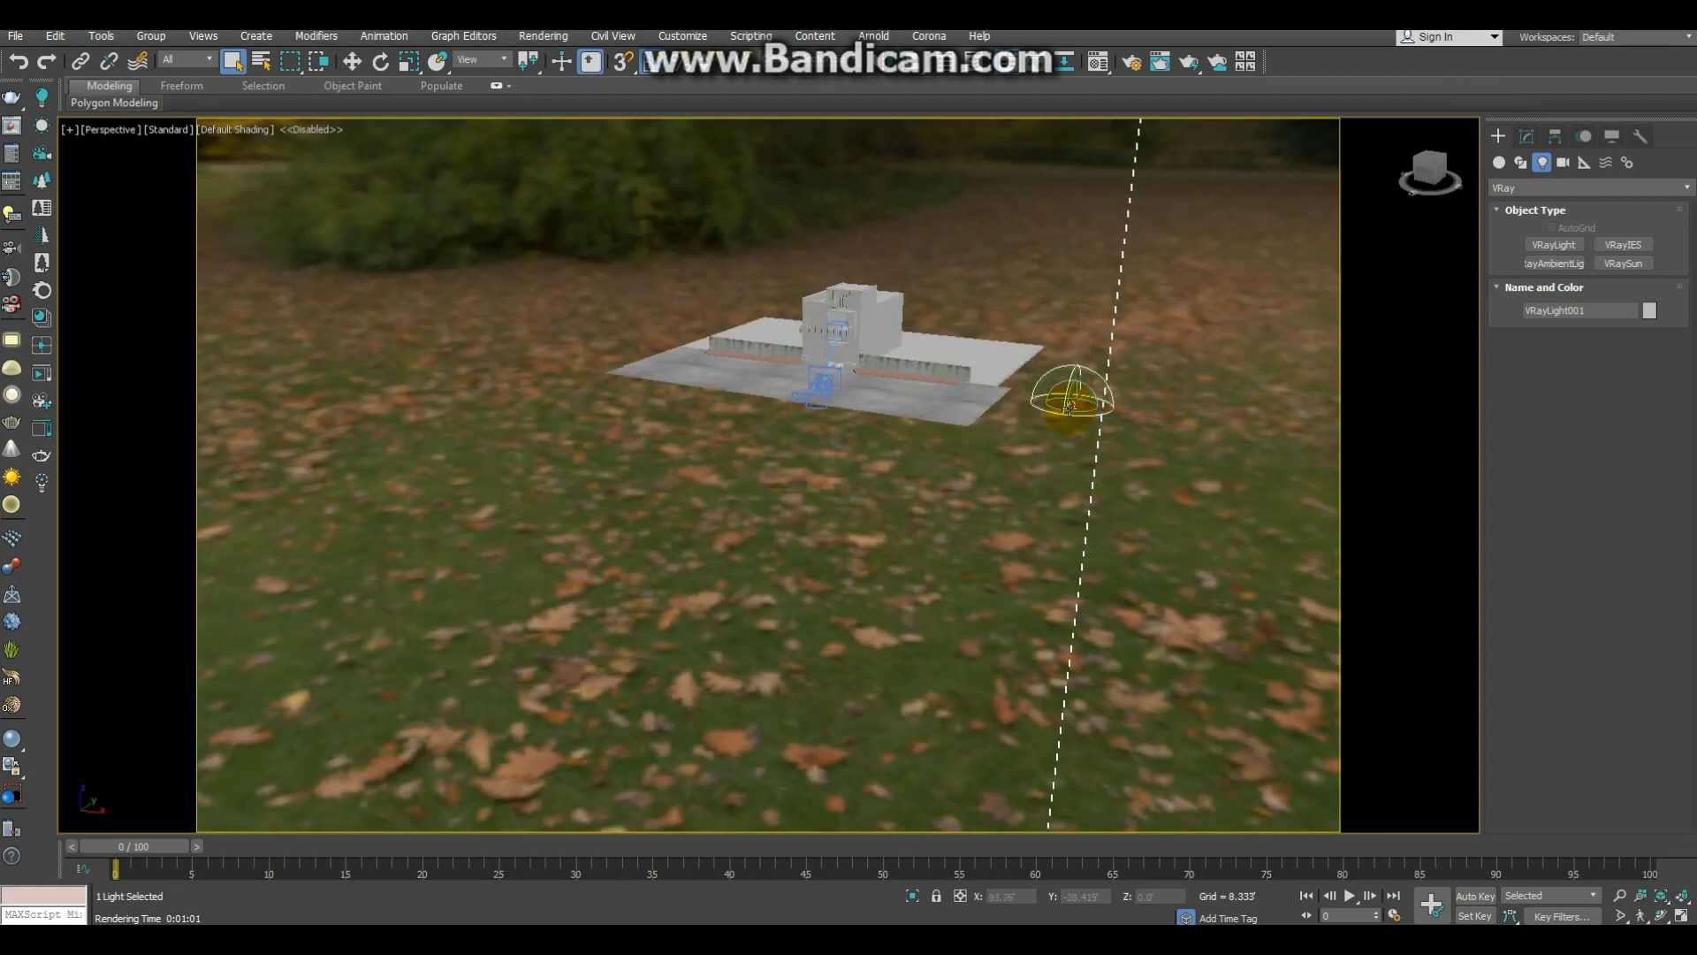
key(c)
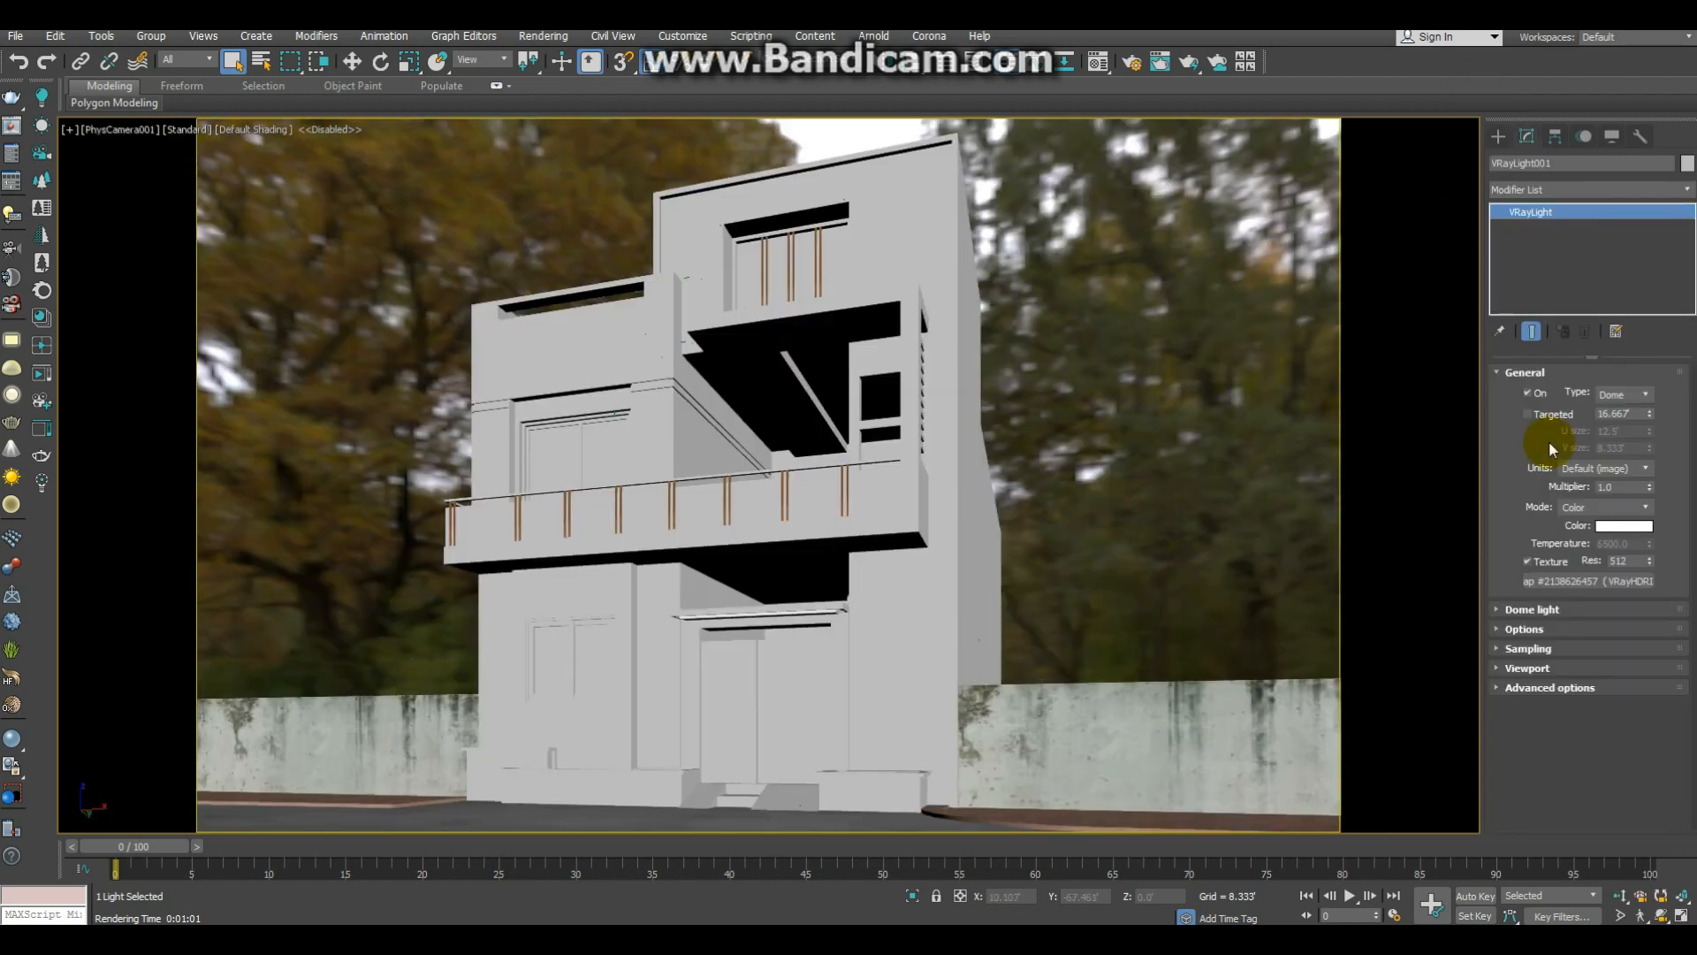
double_click(1620, 487)
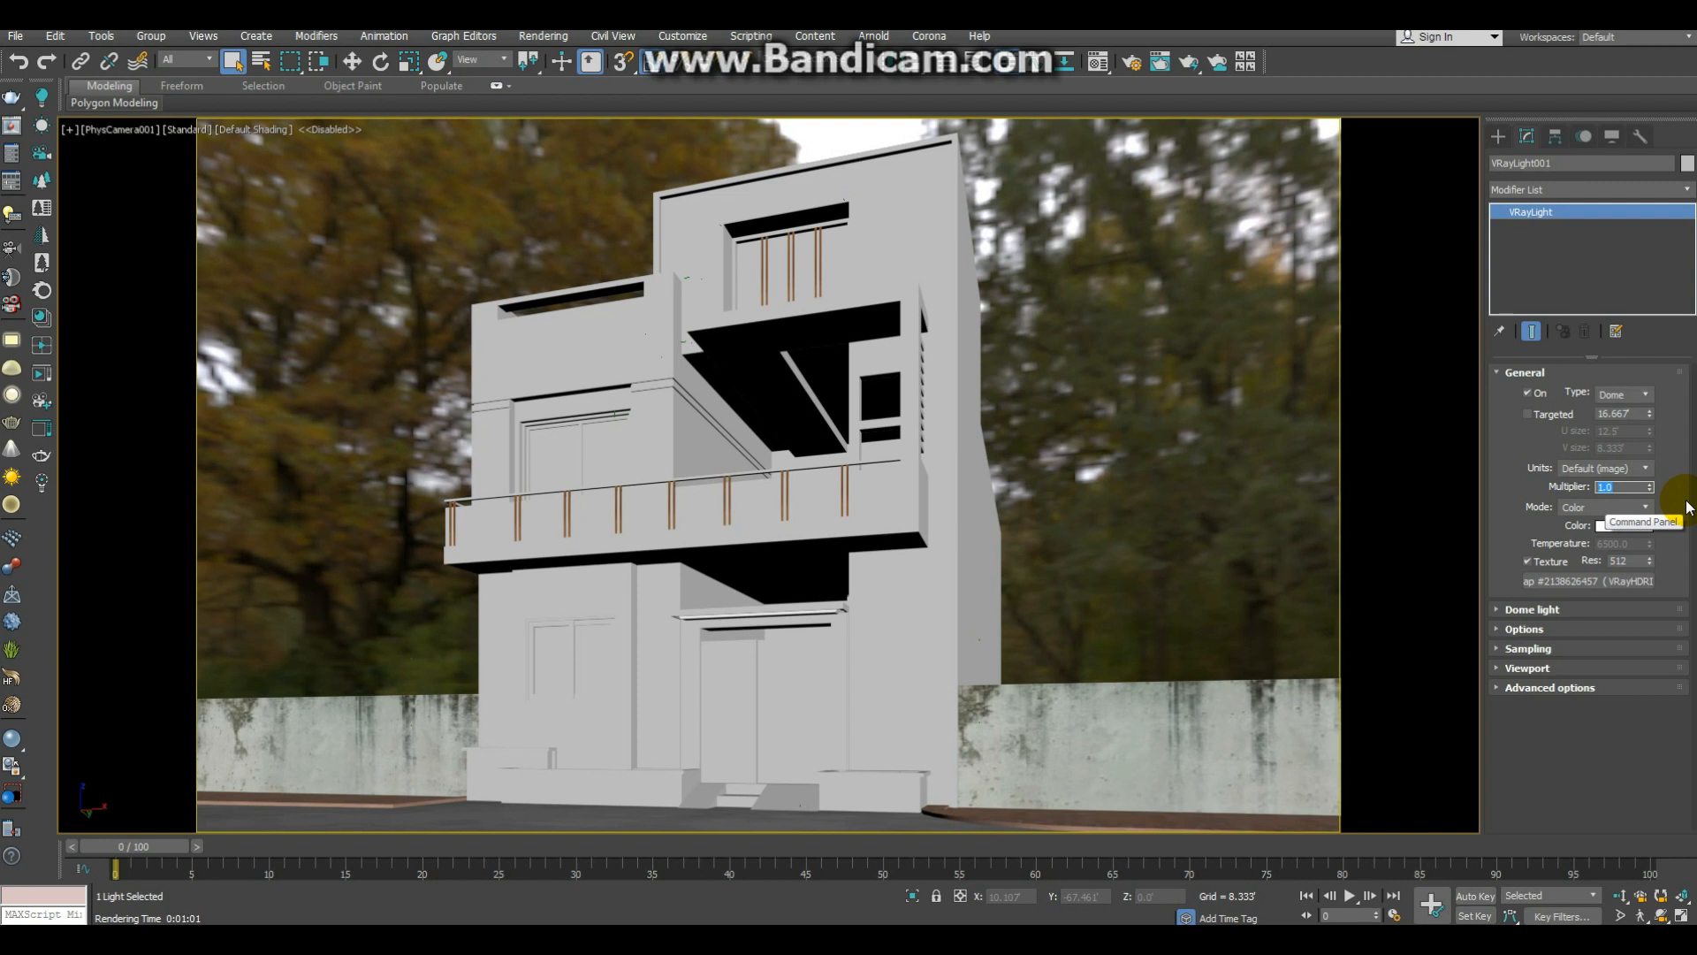
text(10)
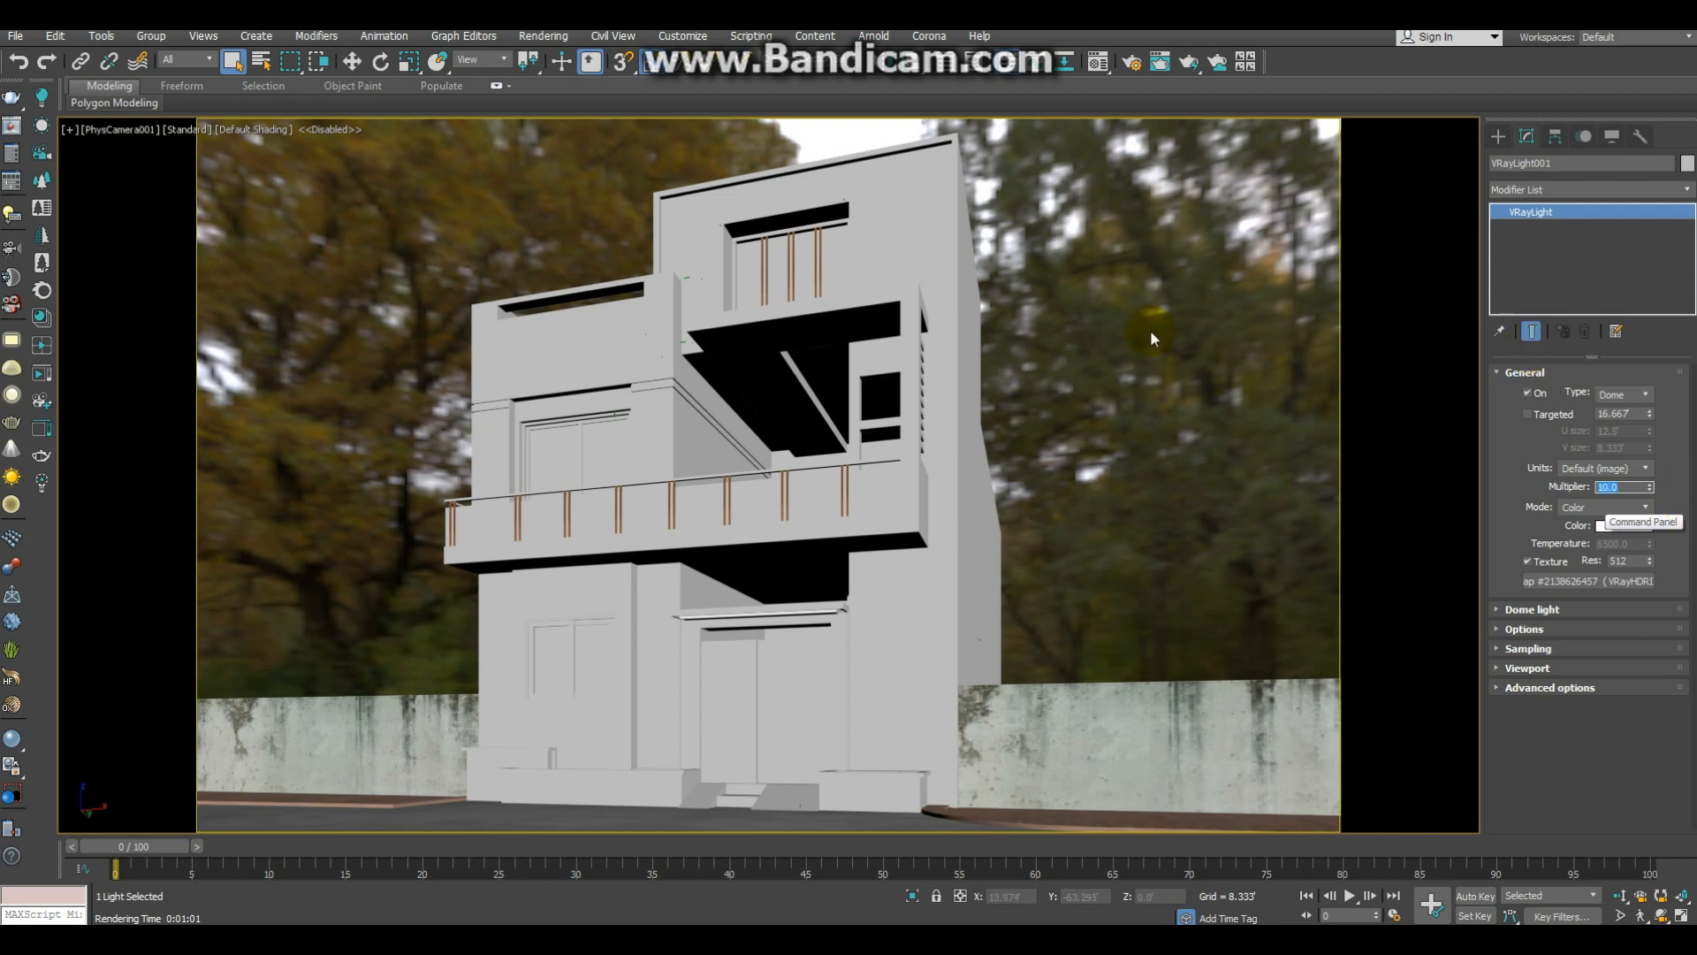
Step: Render the last view again, examine the shadowed balcony recess up close and minimise the frame buffer
click(697, 877)
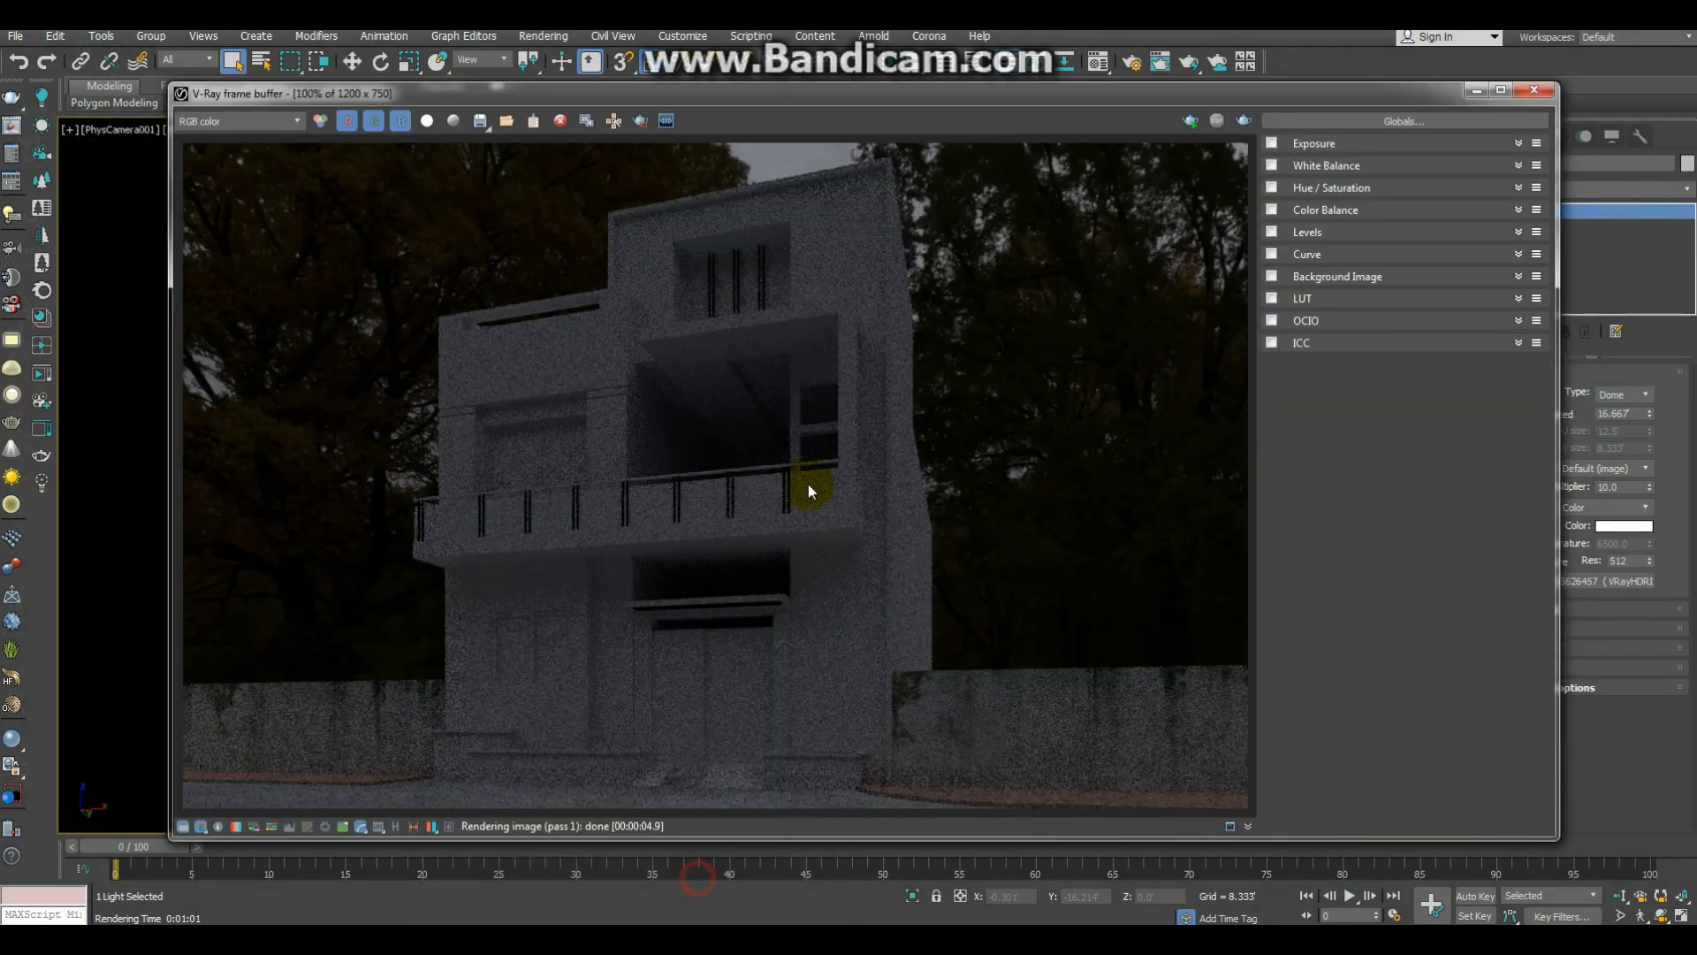
click(1242, 122)
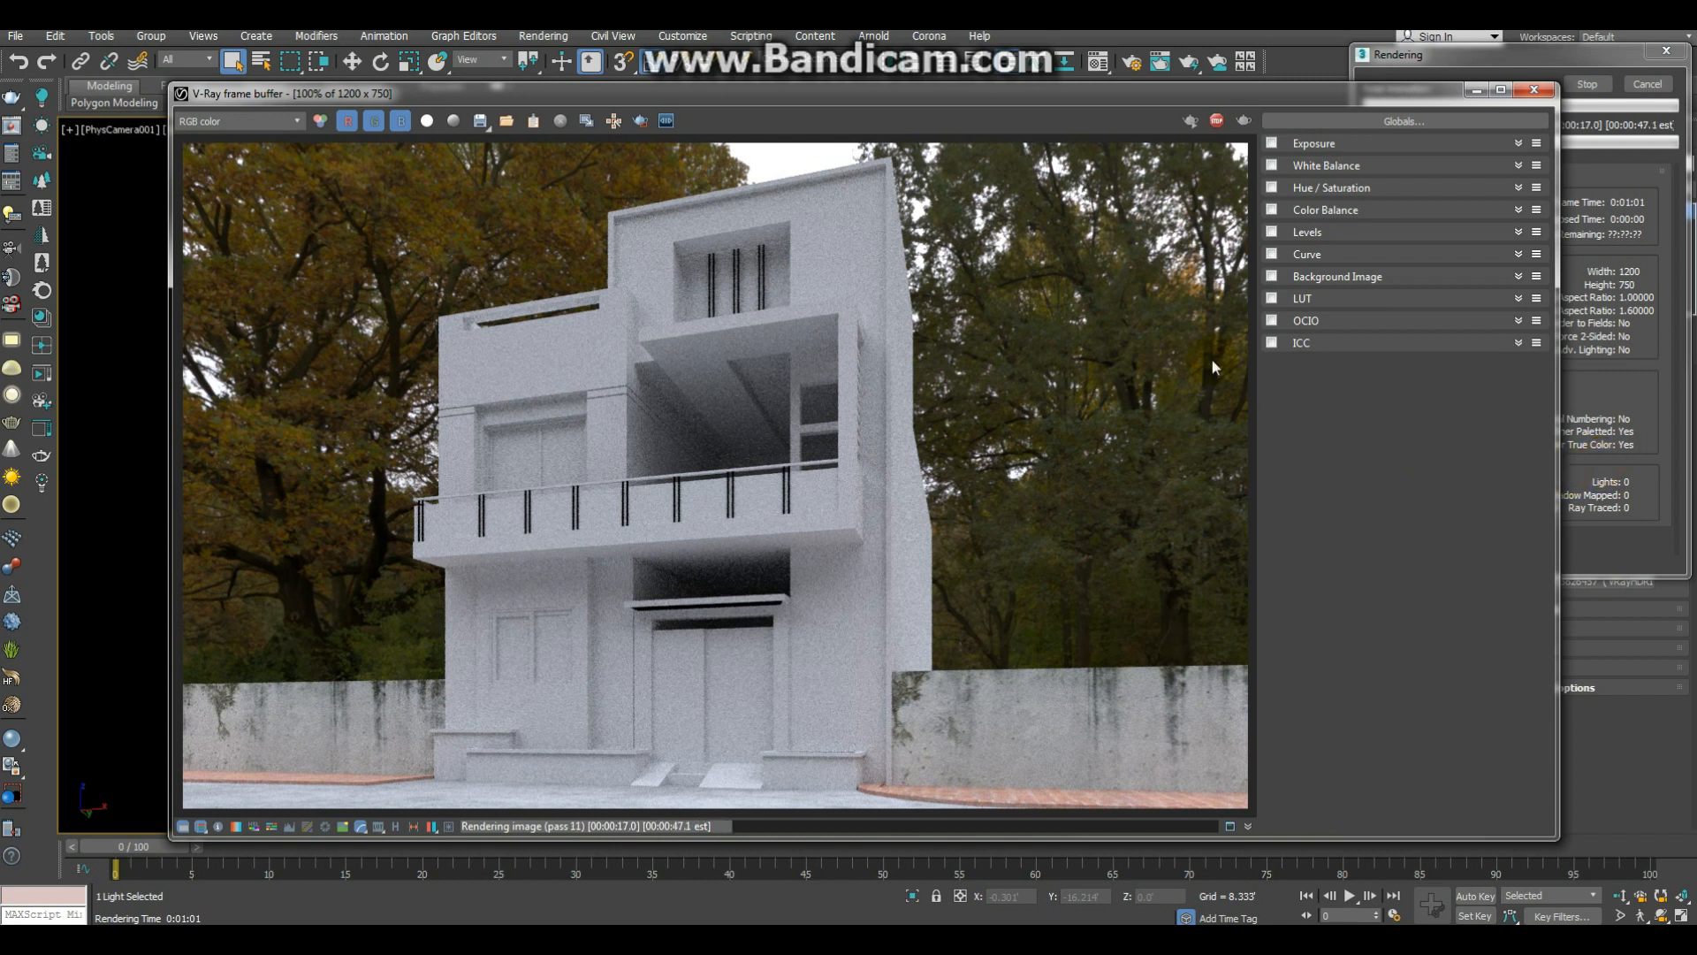
drag(1185, 92, 814, 512)
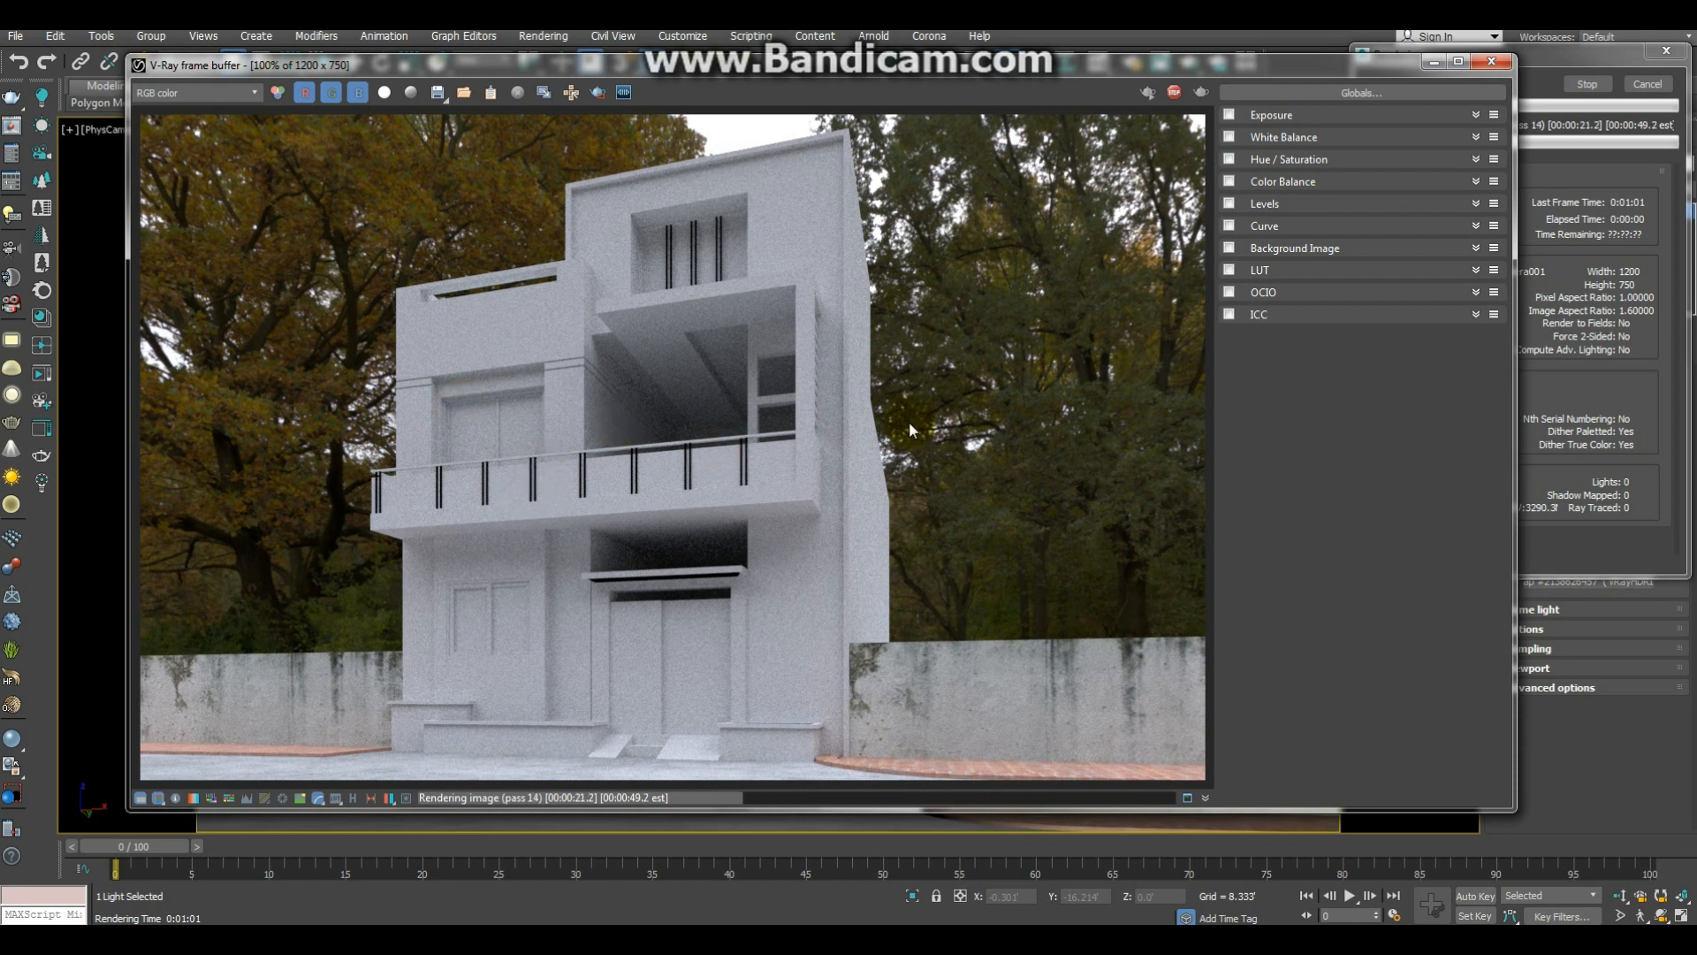
scroll(718, 414, up, 4)
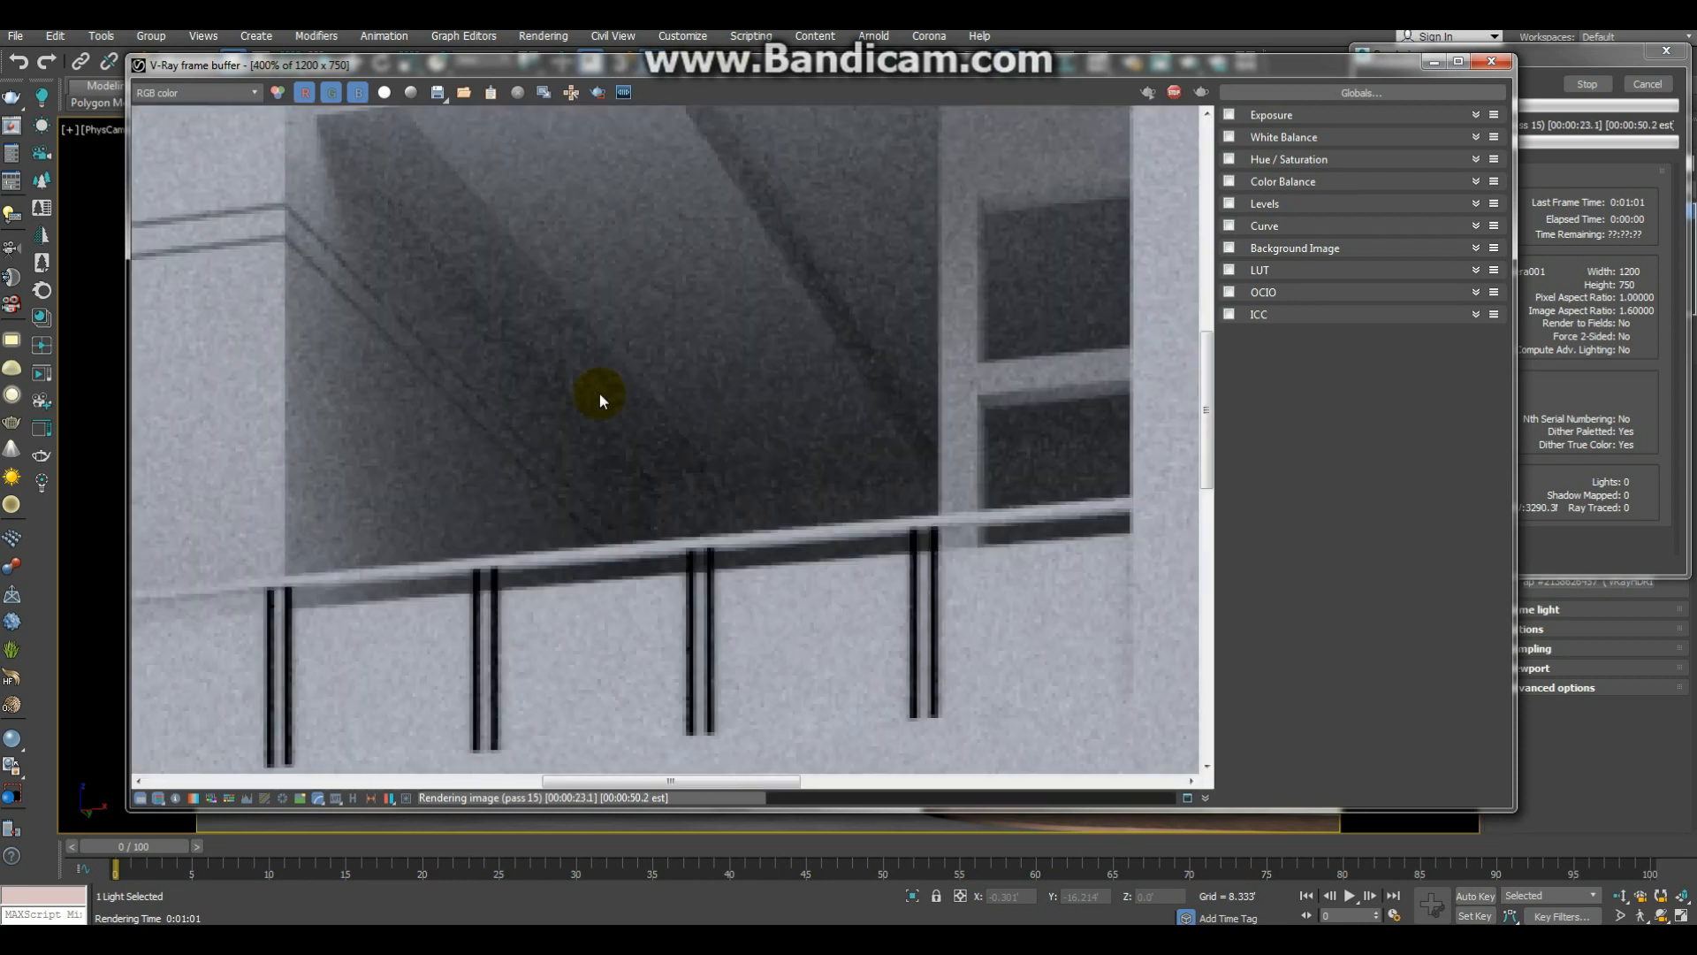
scroll(600, 394, down, 4)
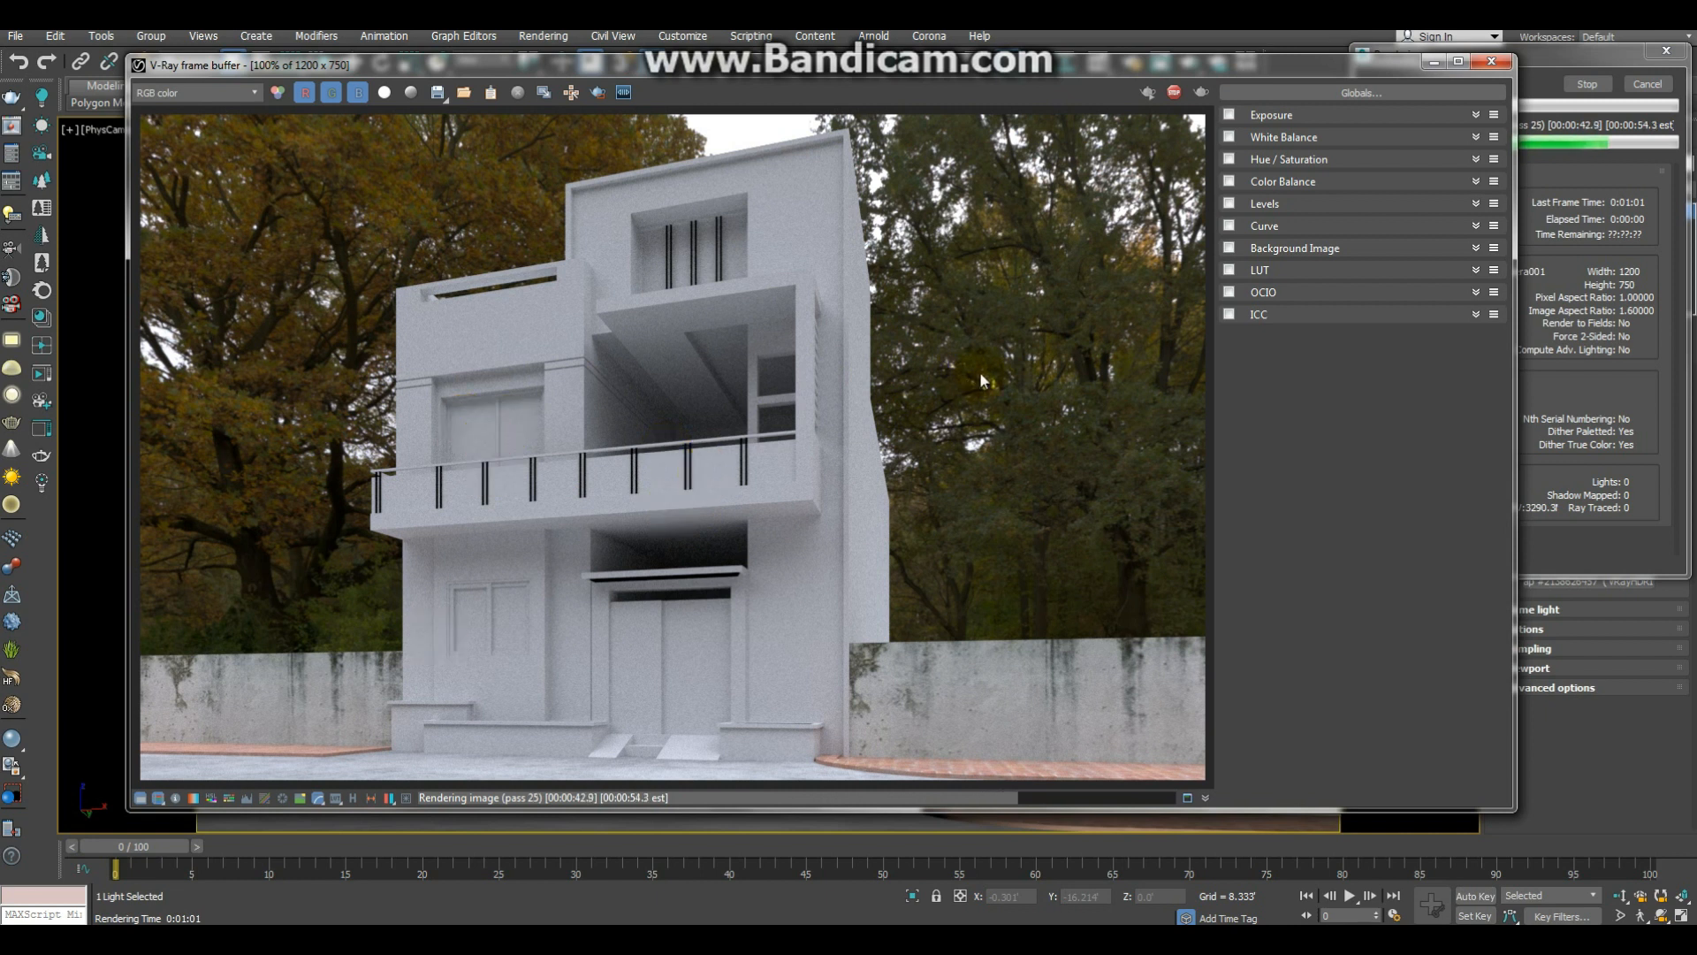
click(1434, 61)
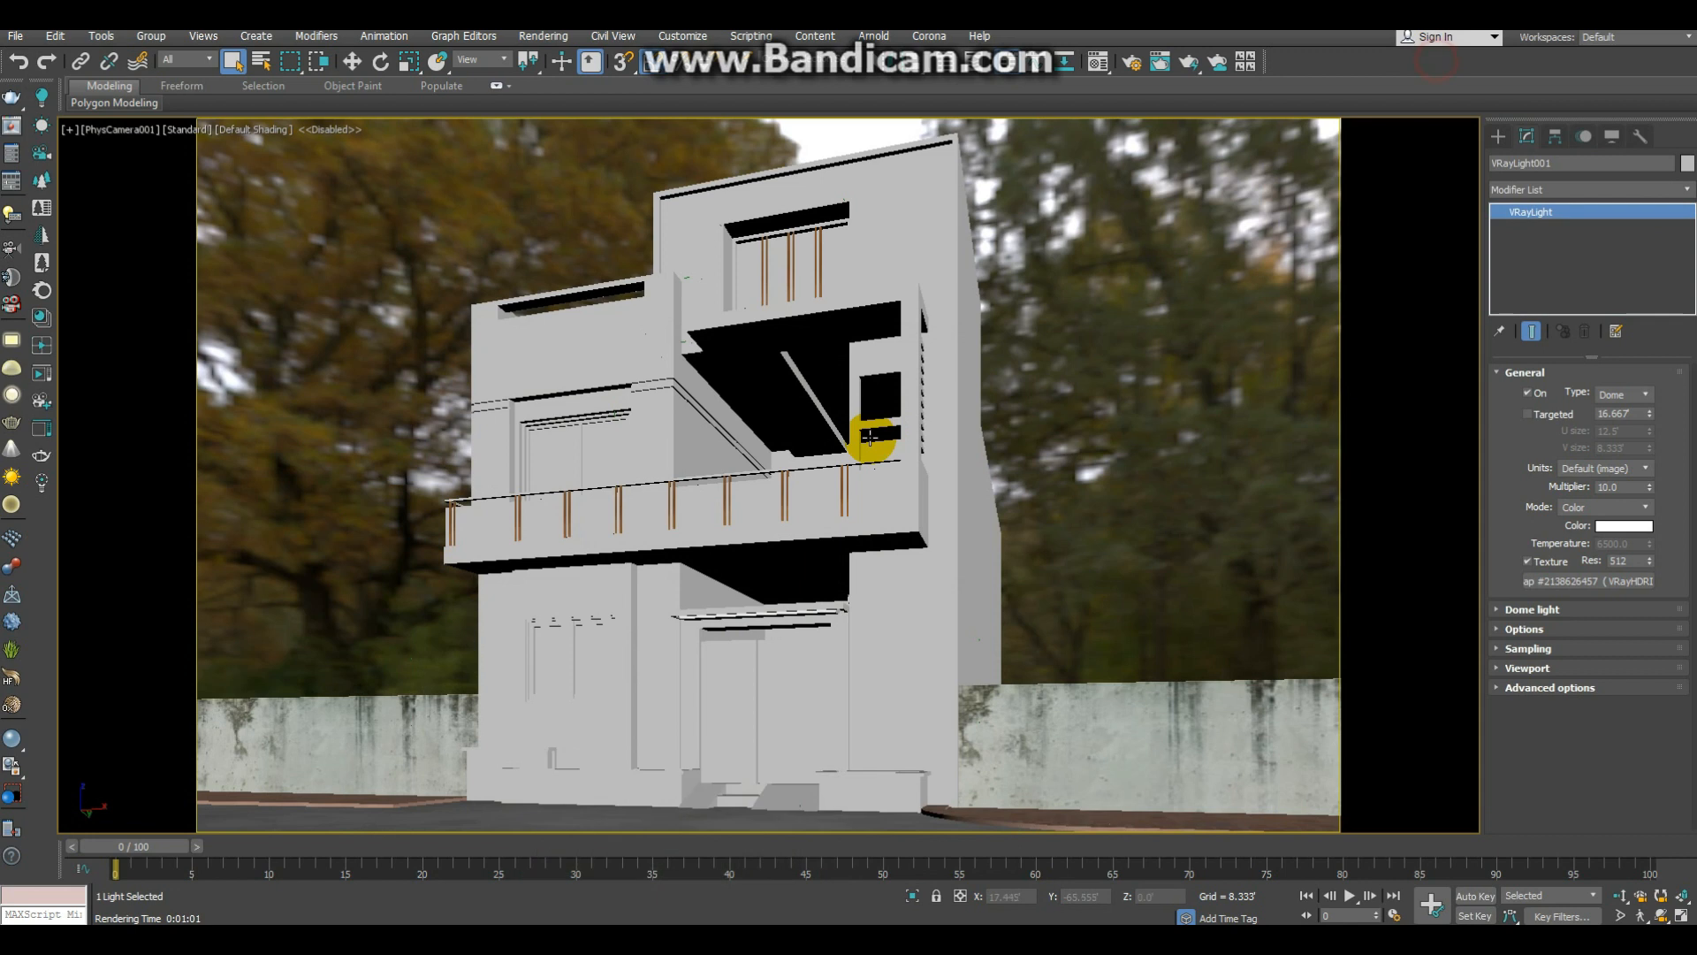
Step: Choose the orange sample material in the material editor and set its diffuse colour to black
key(m)
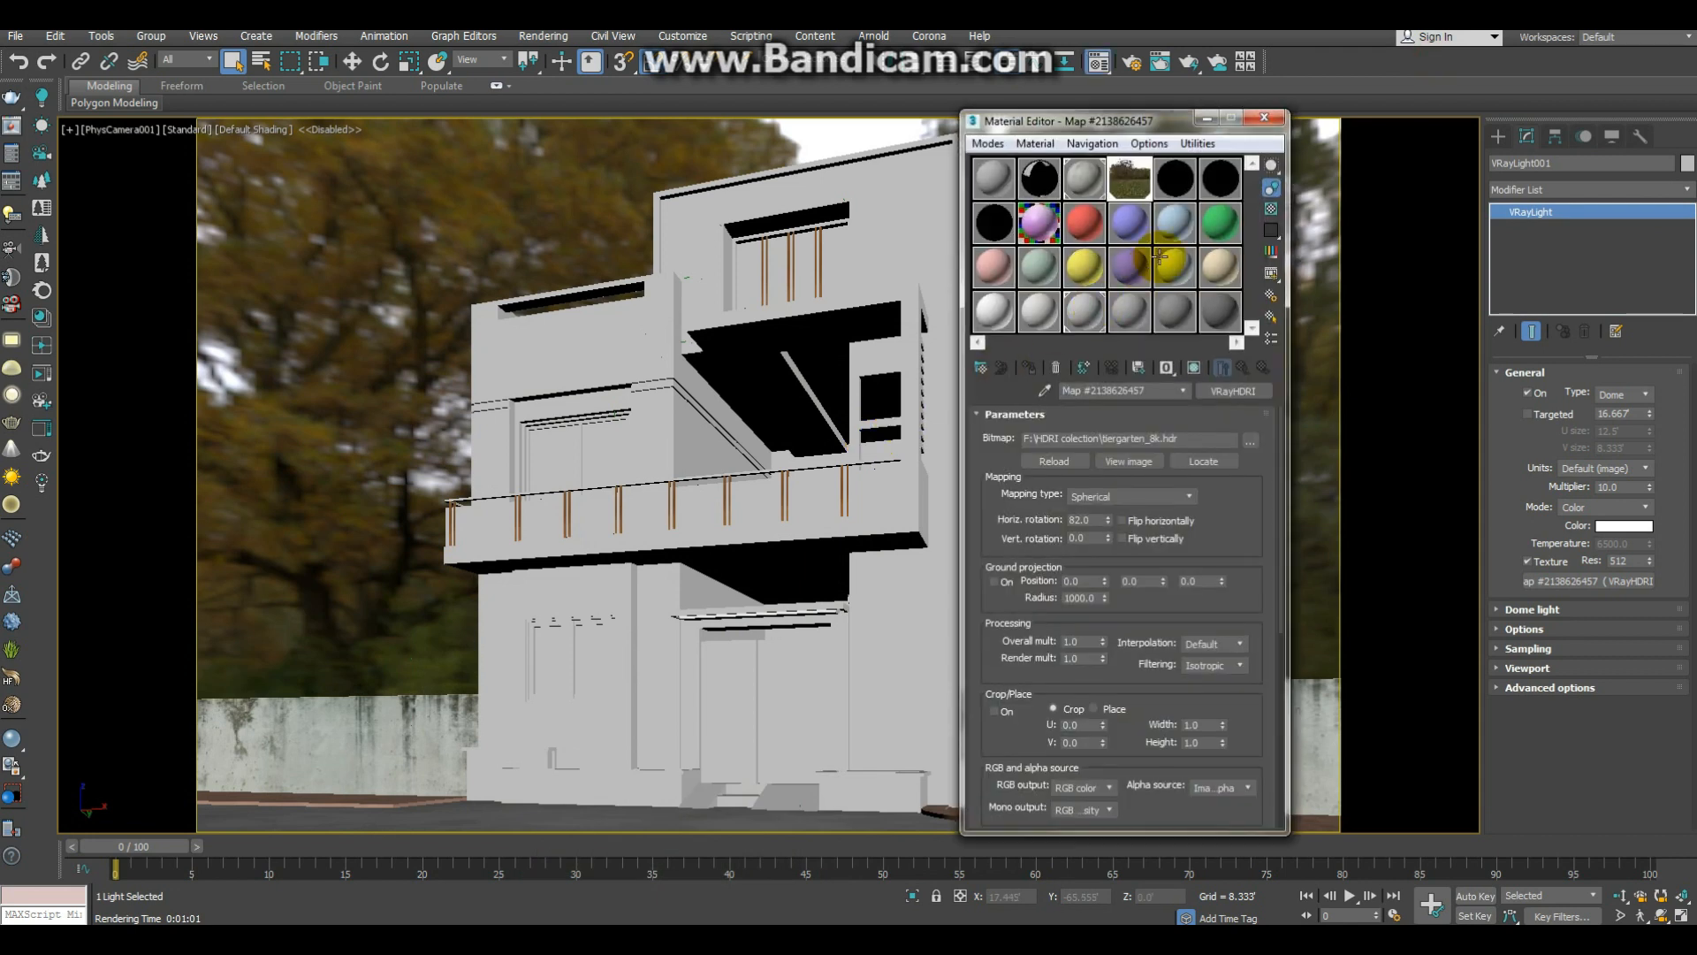
click(1084, 226)
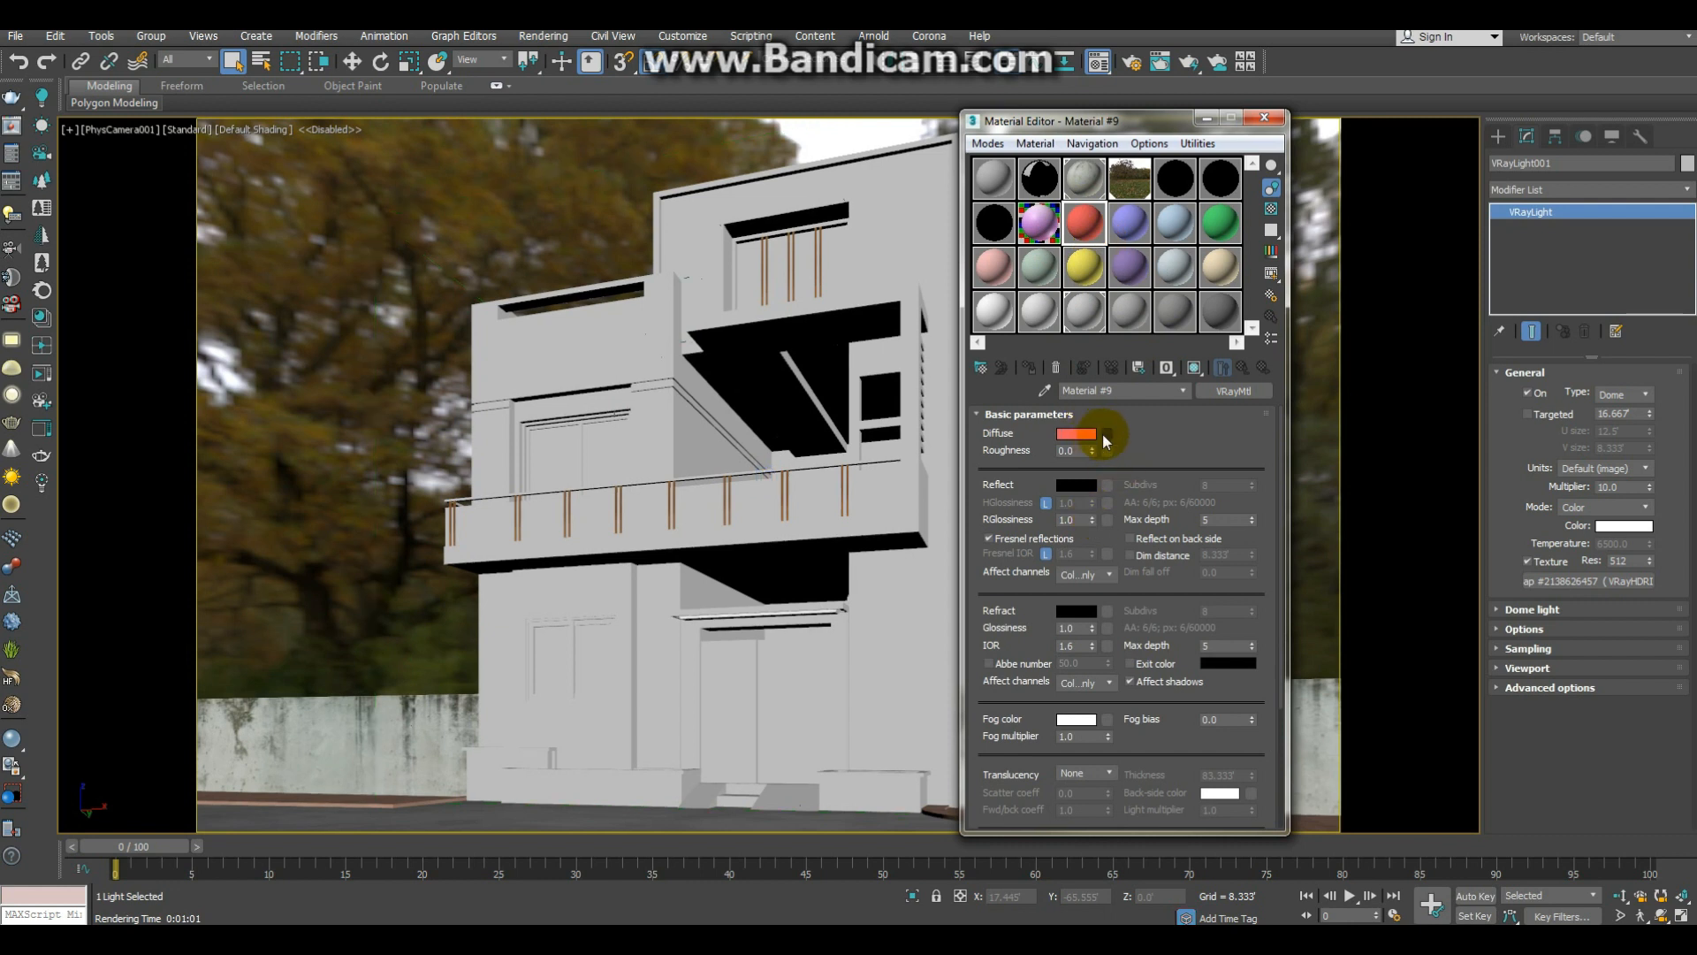
click(1076, 433)
drag(484, 241, 489, 258)
drag(524, 143, 521, 120)
click(647, 278)
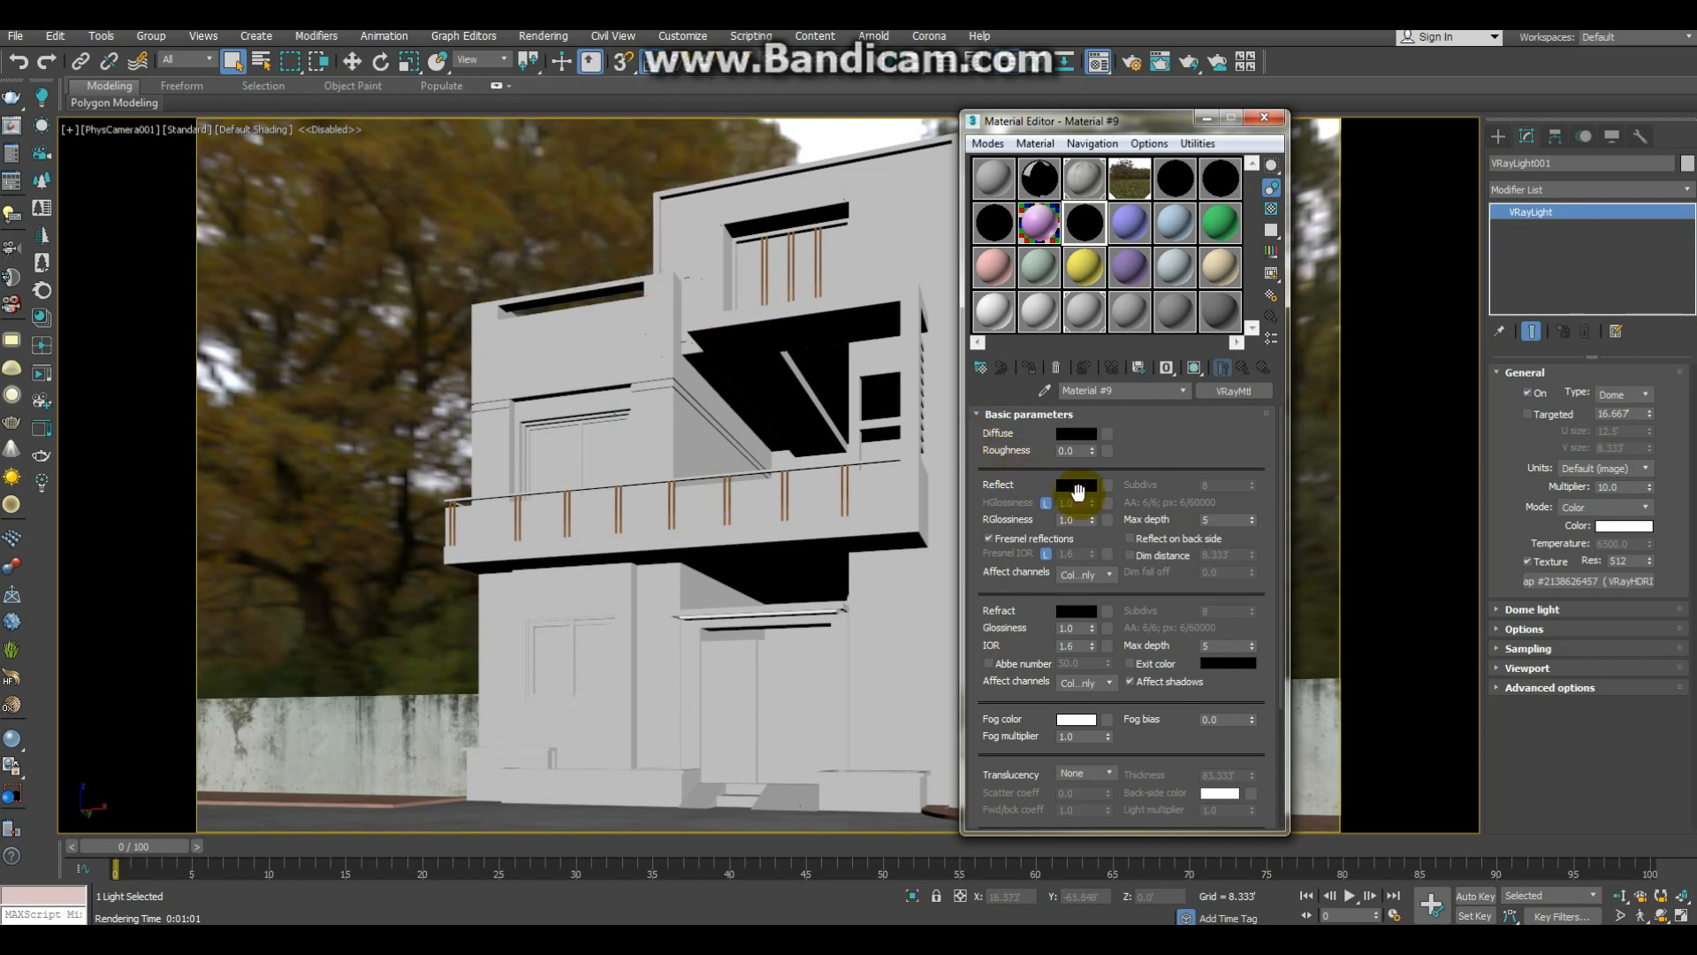
Step: Set the black material's reflection colour to a grey with value 162
click(1076, 484)
drag(715, 211, 676, 215)
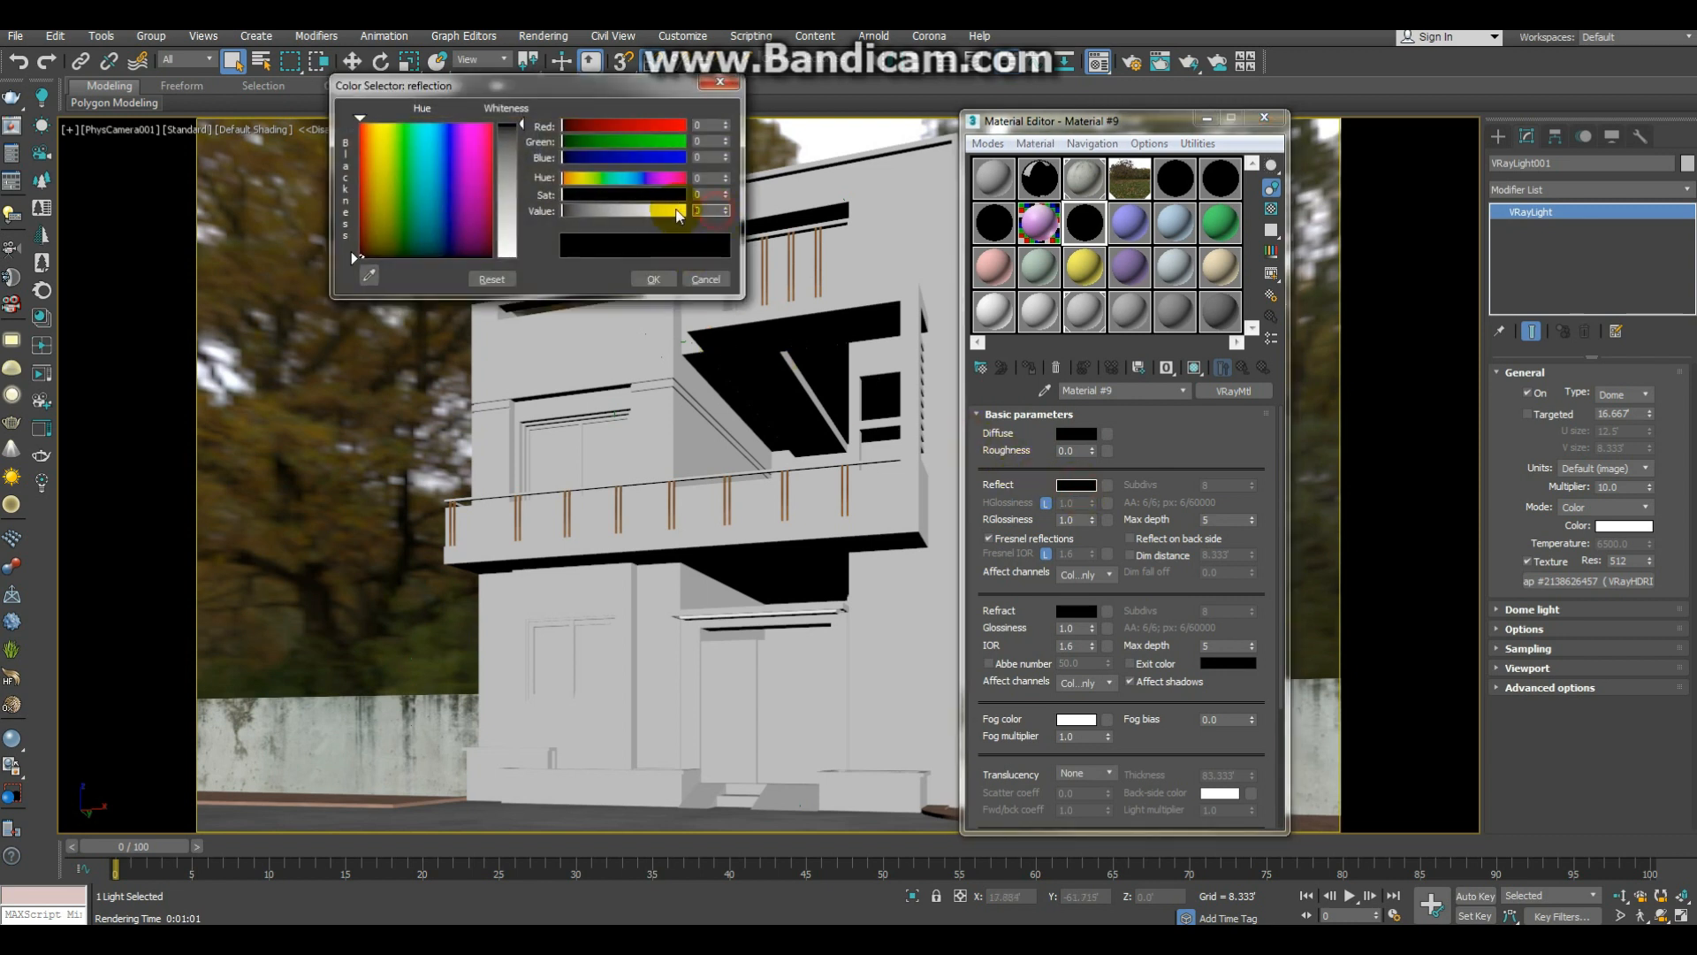
text(162)
key(Return)
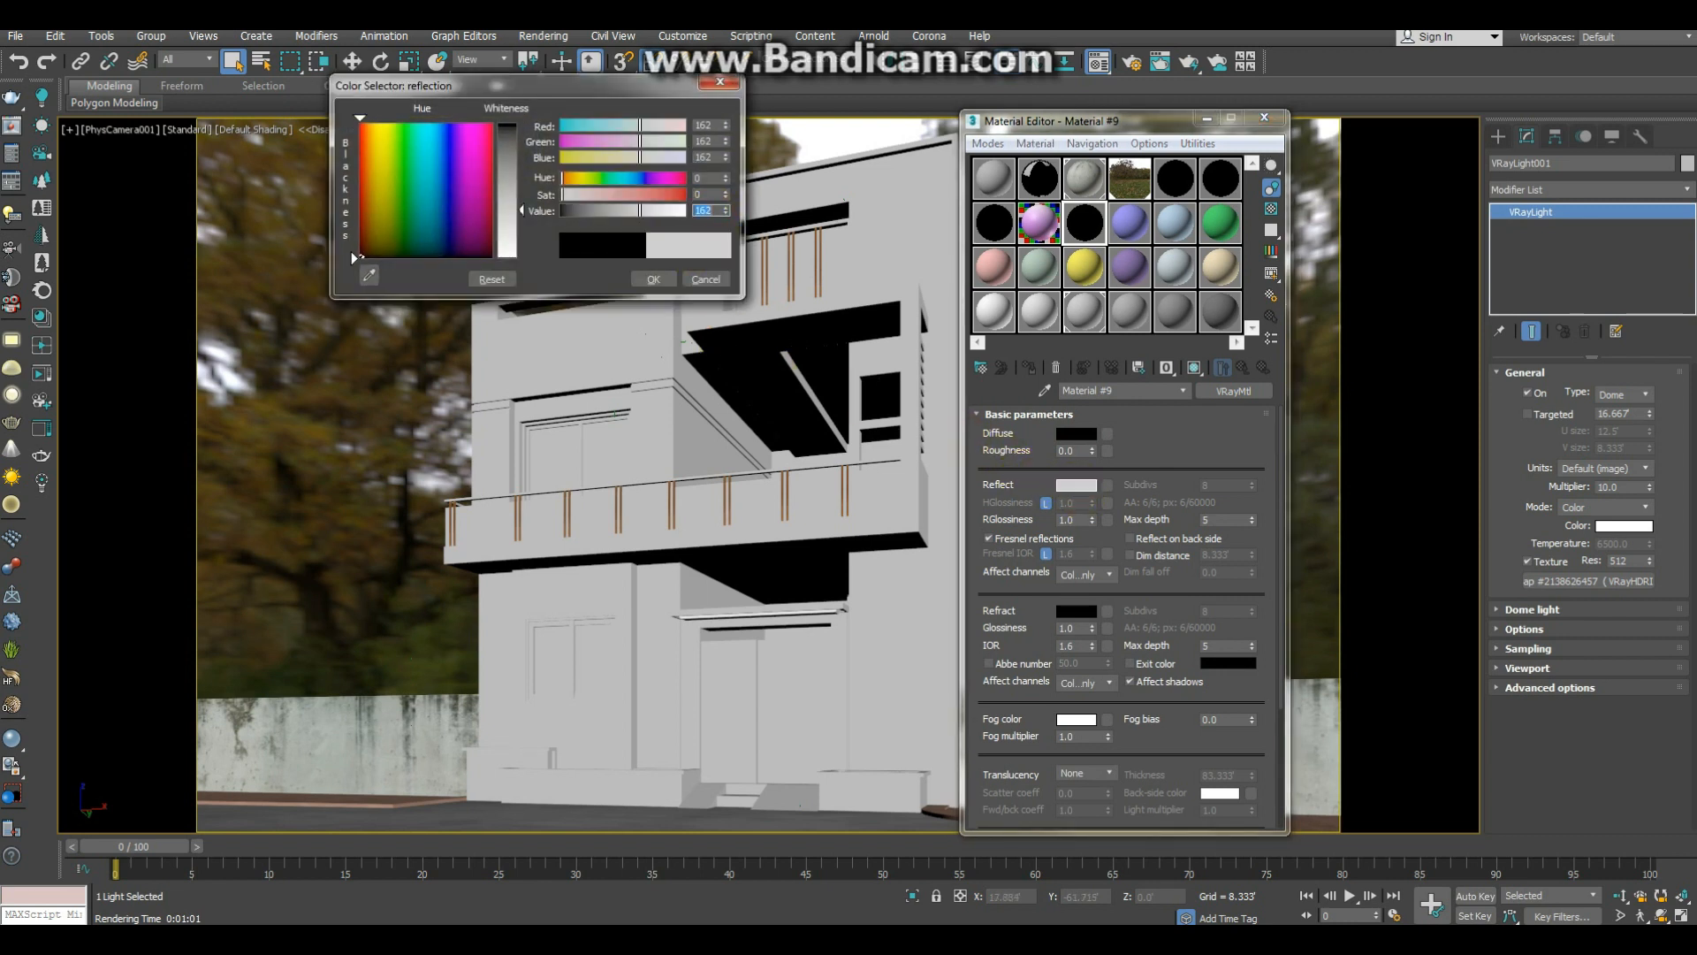
click(653, 279)
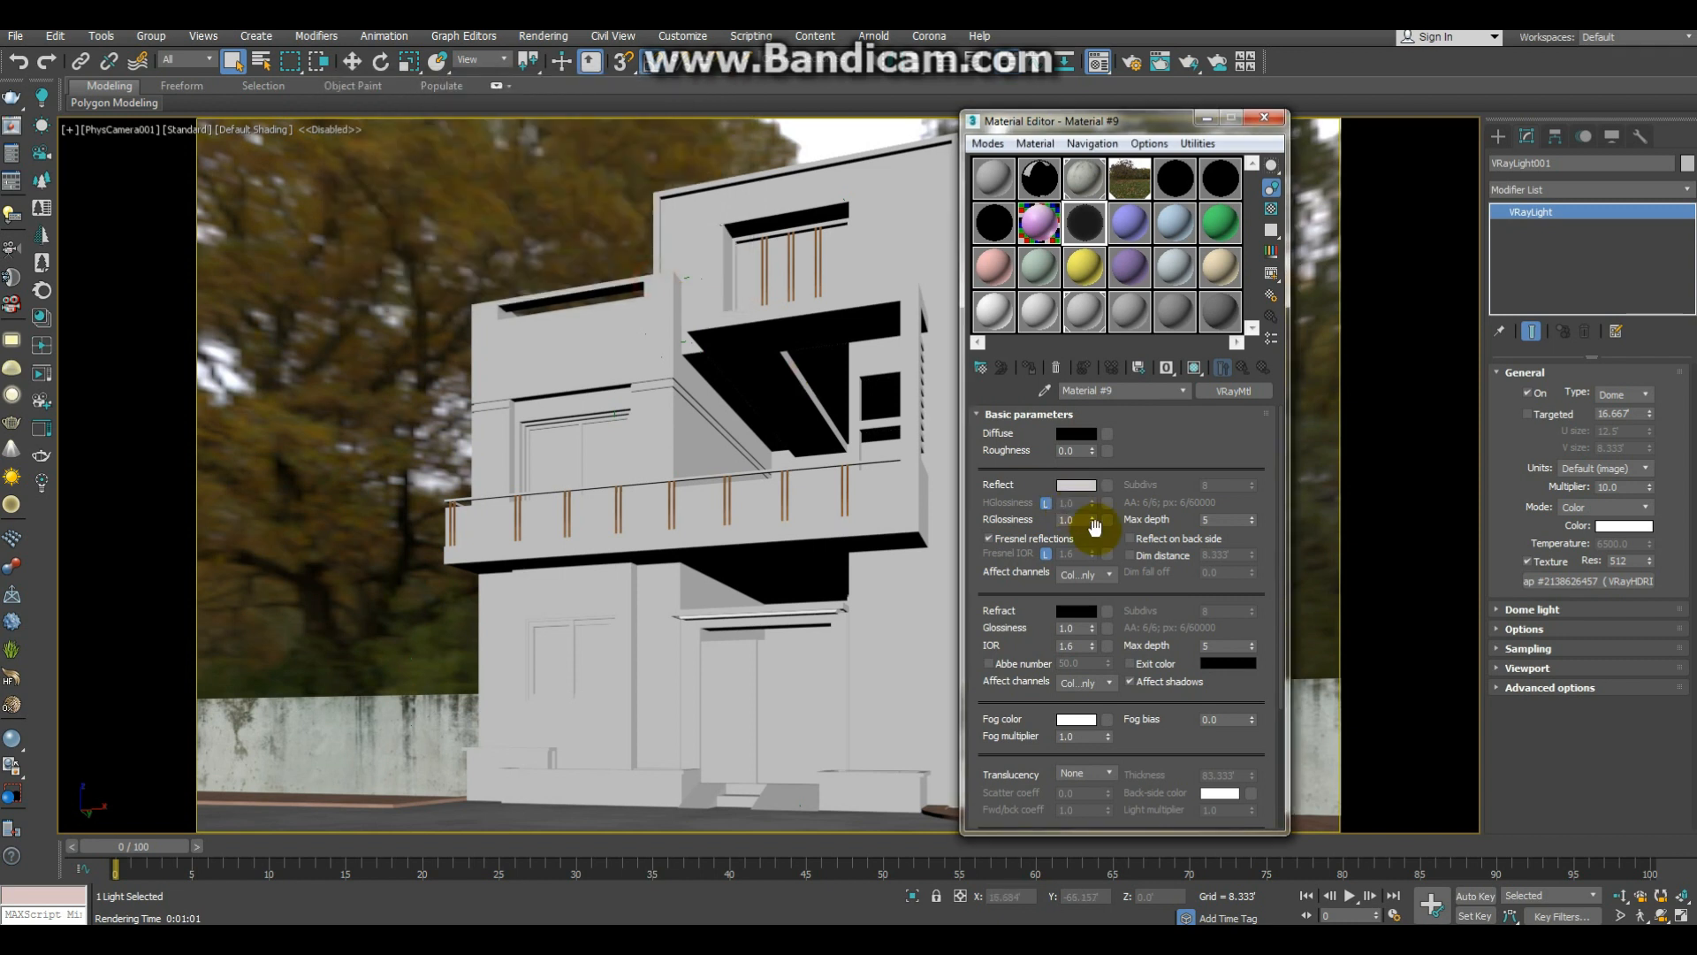
Step: Set the material's refraction colour to white and enable the patterned background in its sample preview
click(1075, 611)
click(526, 254)
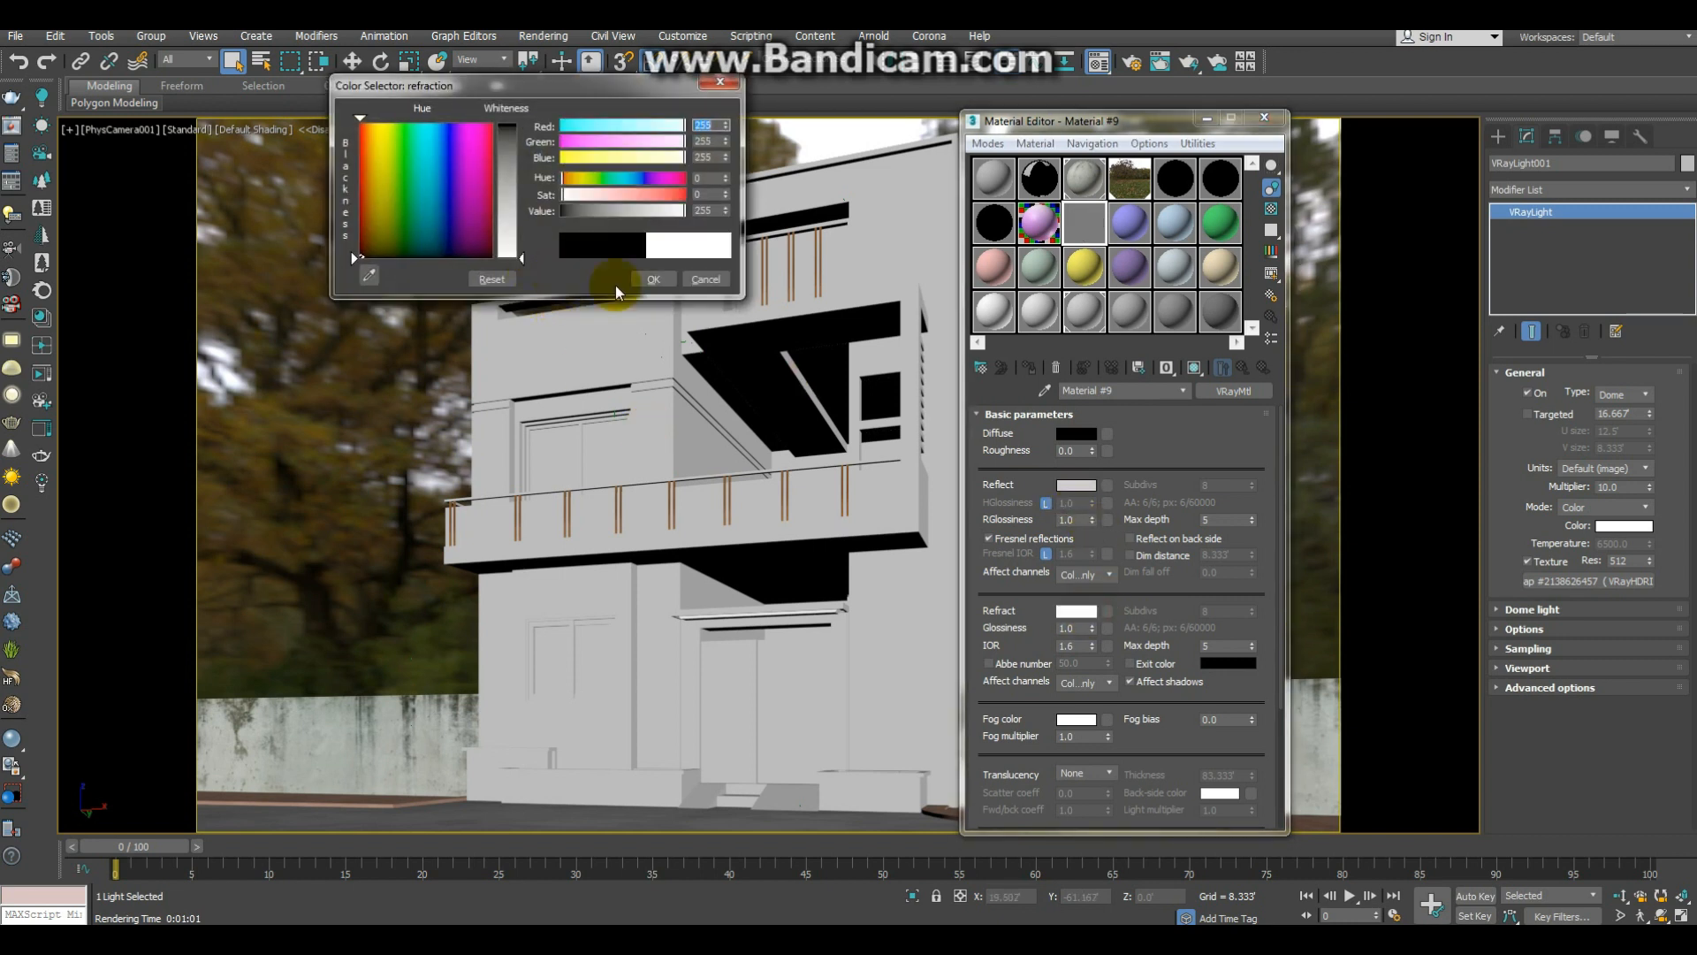
click(653, 279)
click(1271, 209)
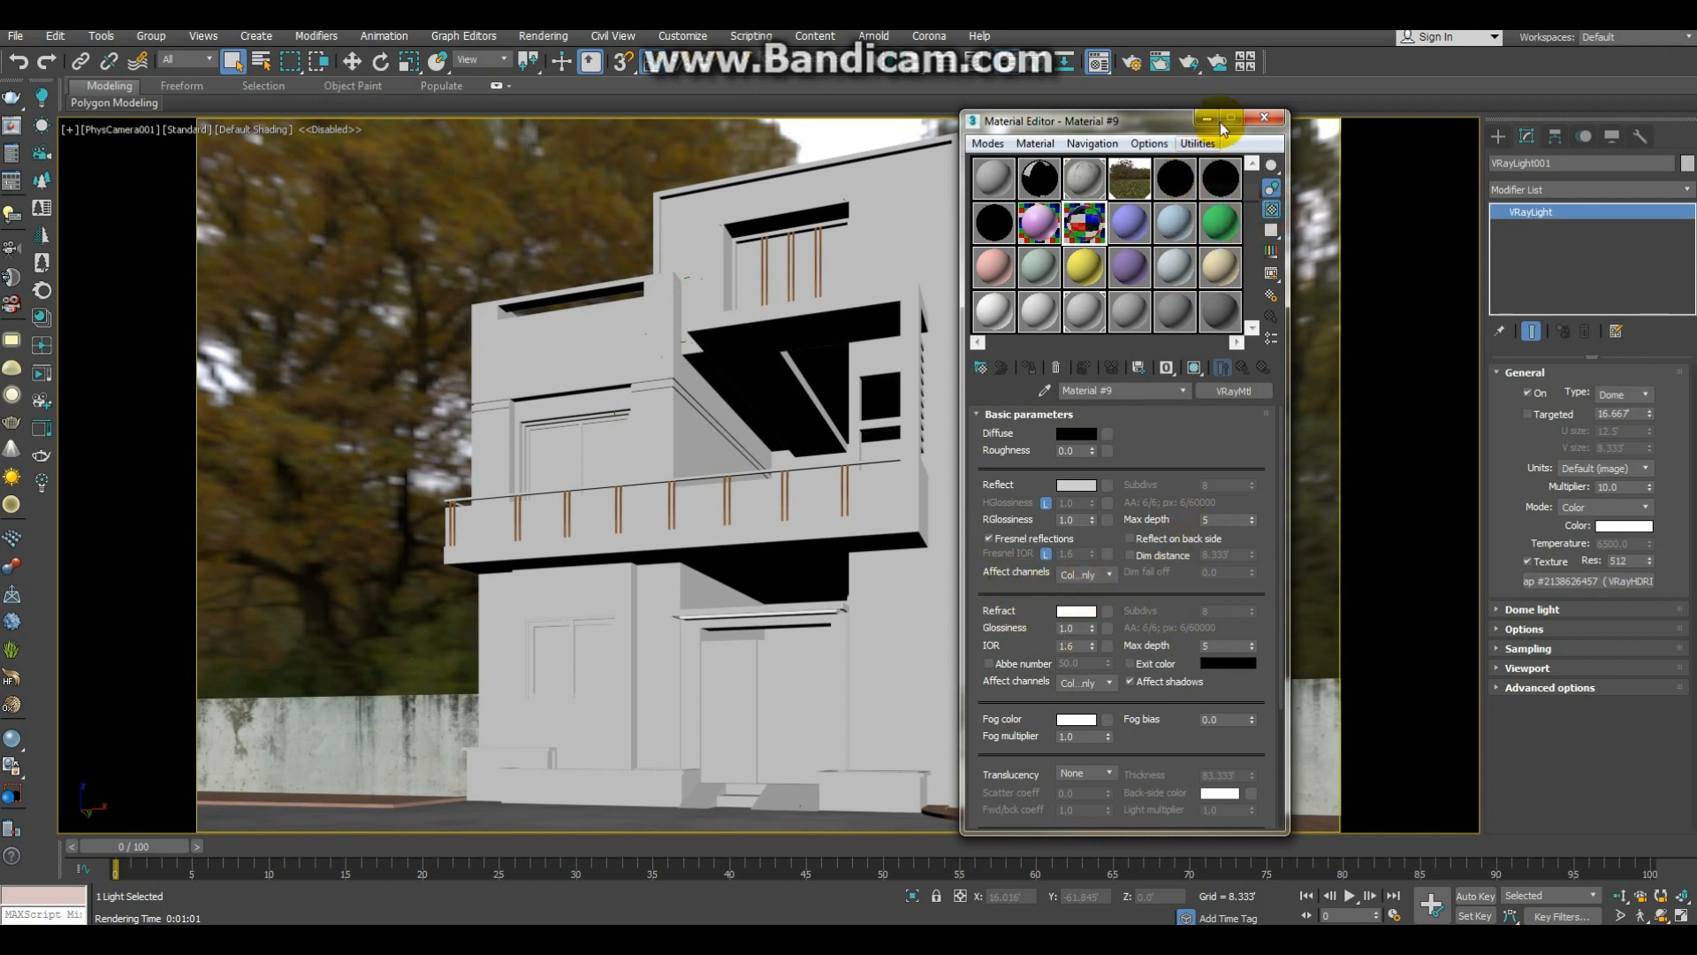
Step: Try to assign the glass material to the whole house object and undo the assignment
click(1263, 117)
key(m)
drag(1089, 228, 601, 444)
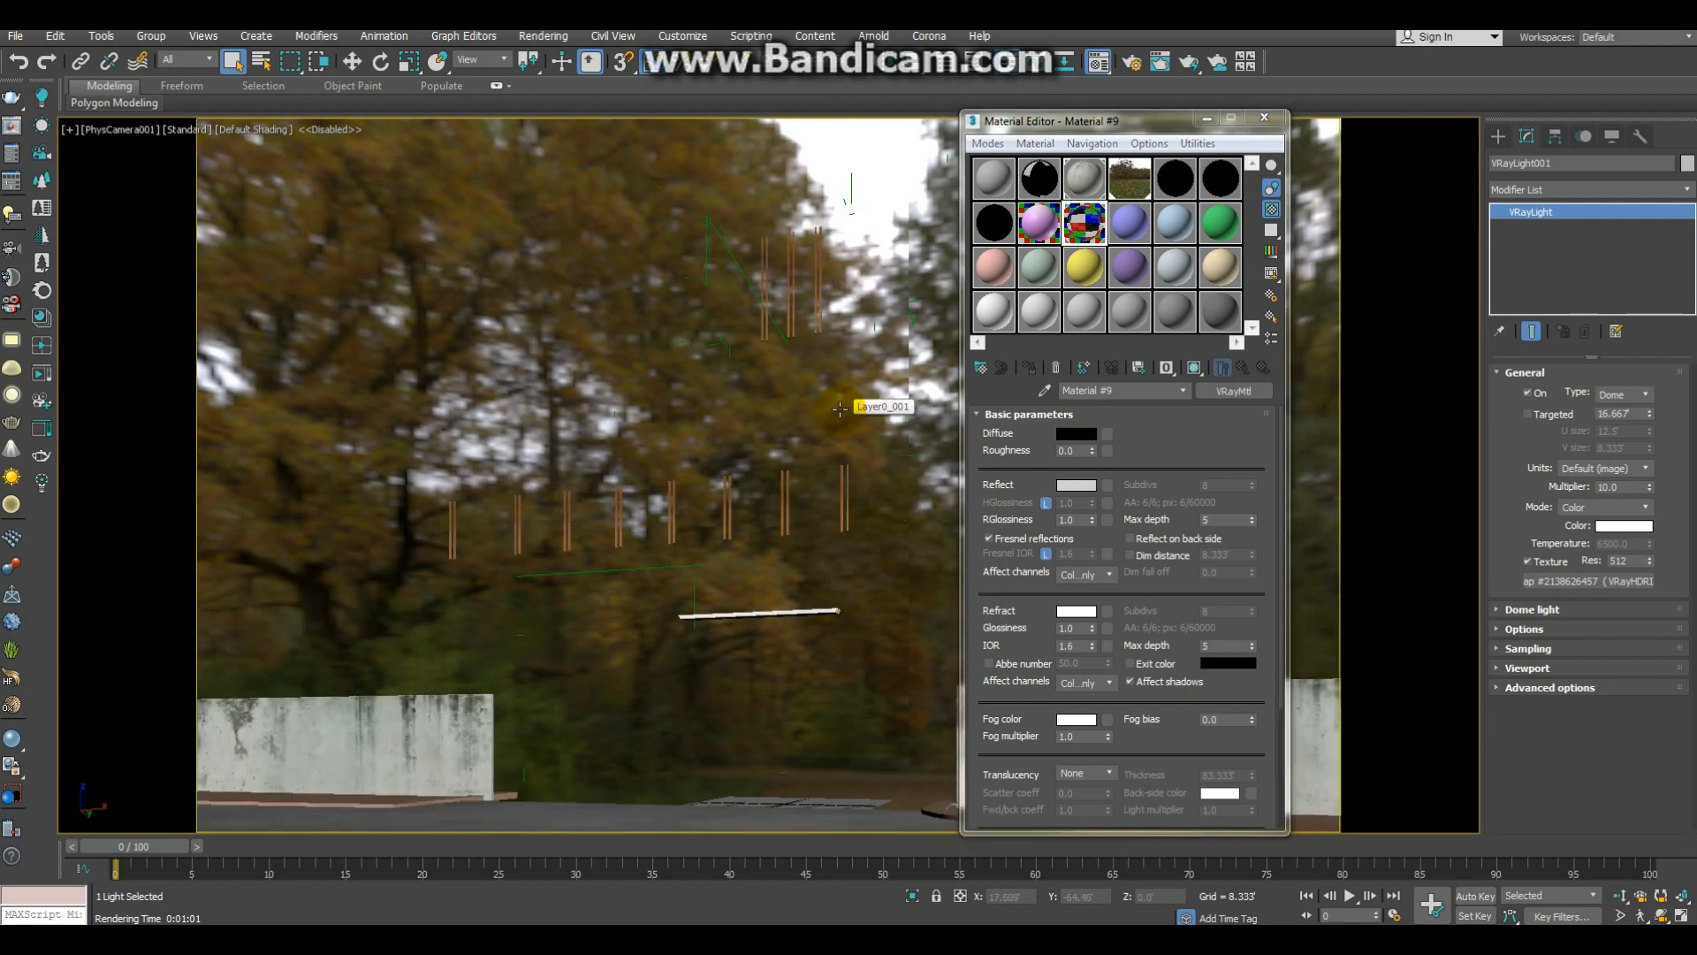
drag(1077, 276, 796, 344)
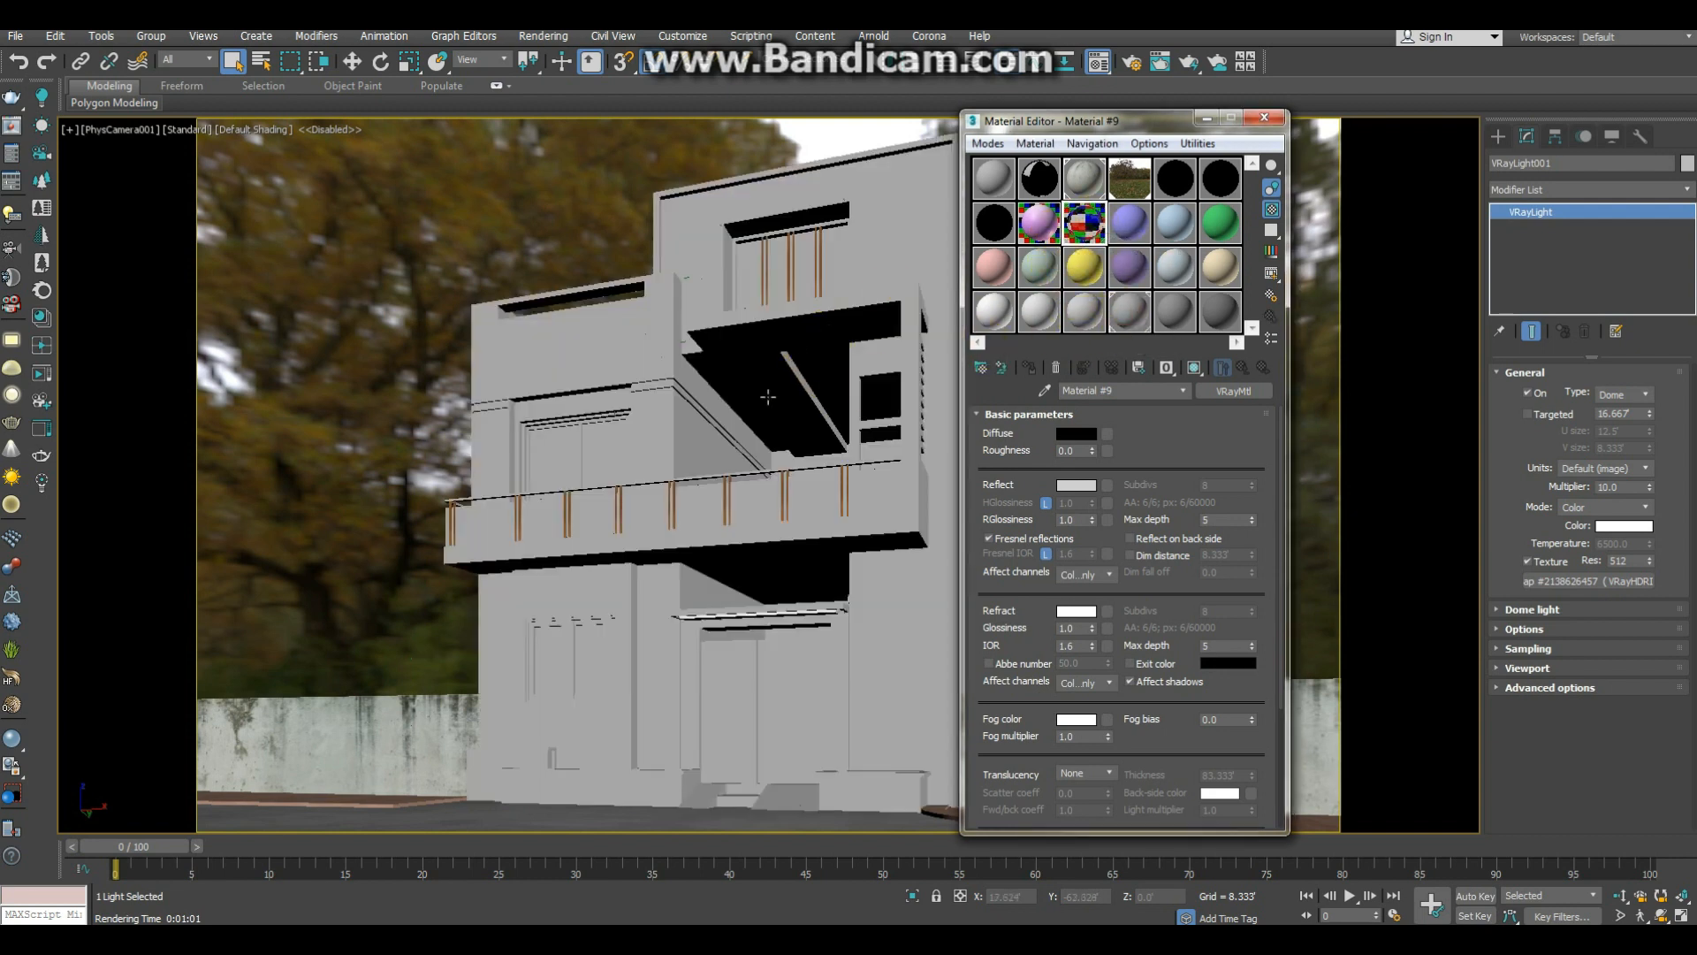
Step: Select the two window pane polygons behind the first-floor balcony and assign the glass material to them
click(599, 443)
click(1606, 394)
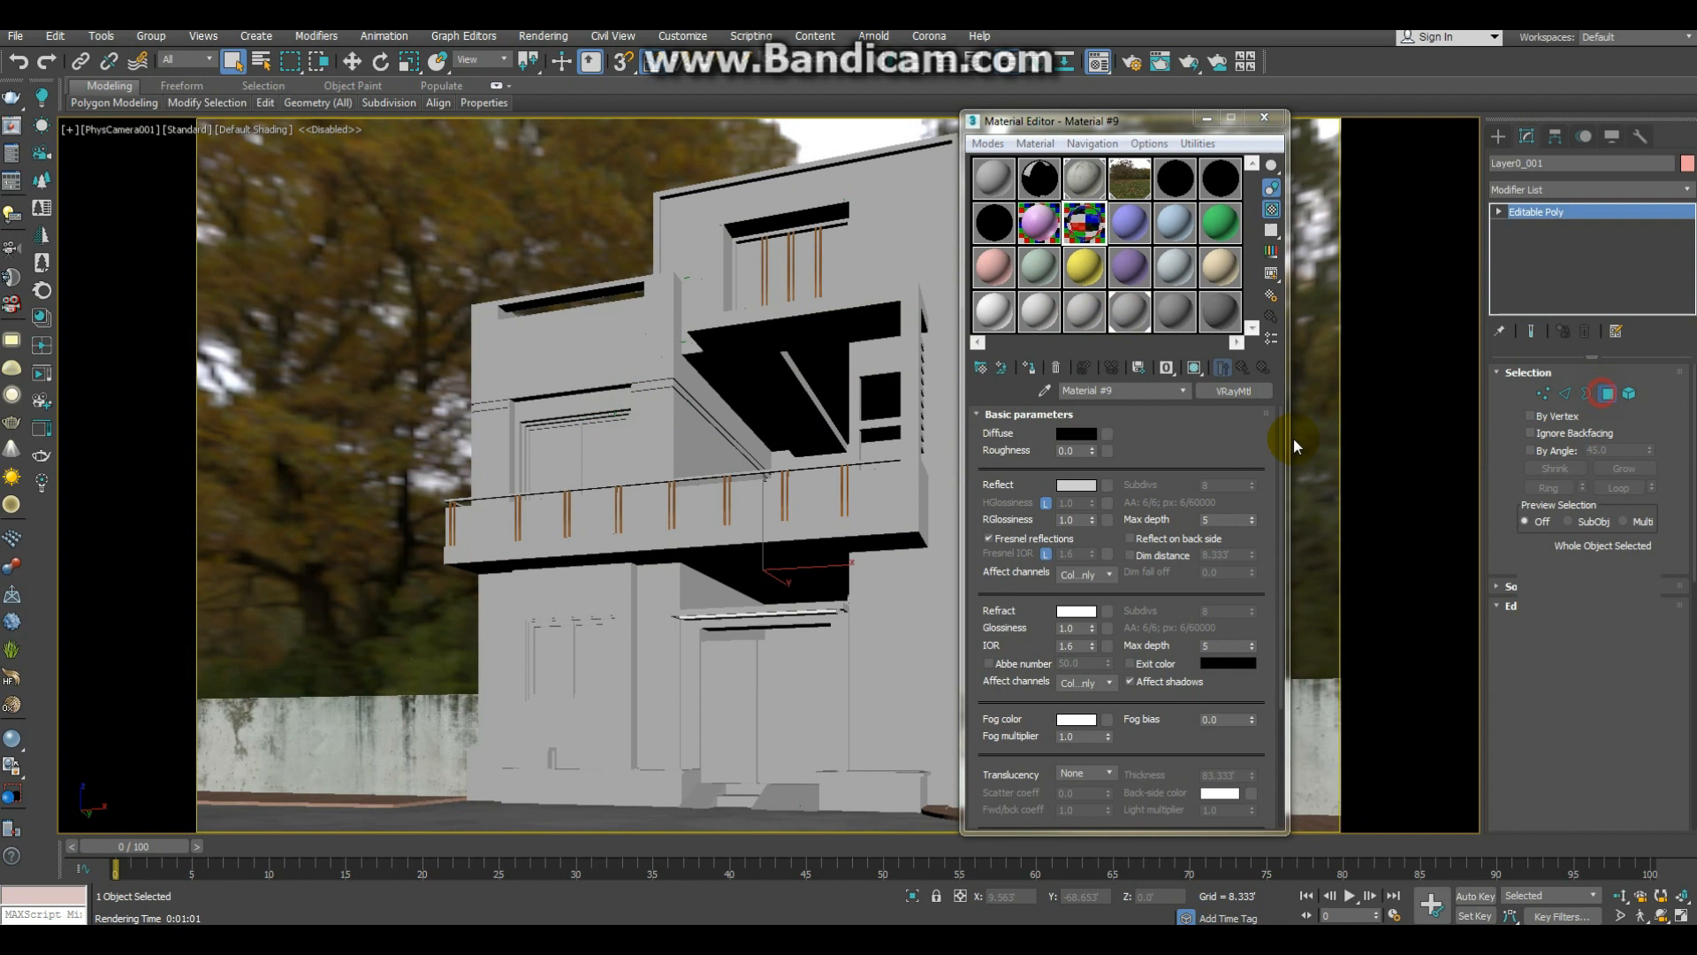
click(597, 448)
ctrl+click(534, 466)
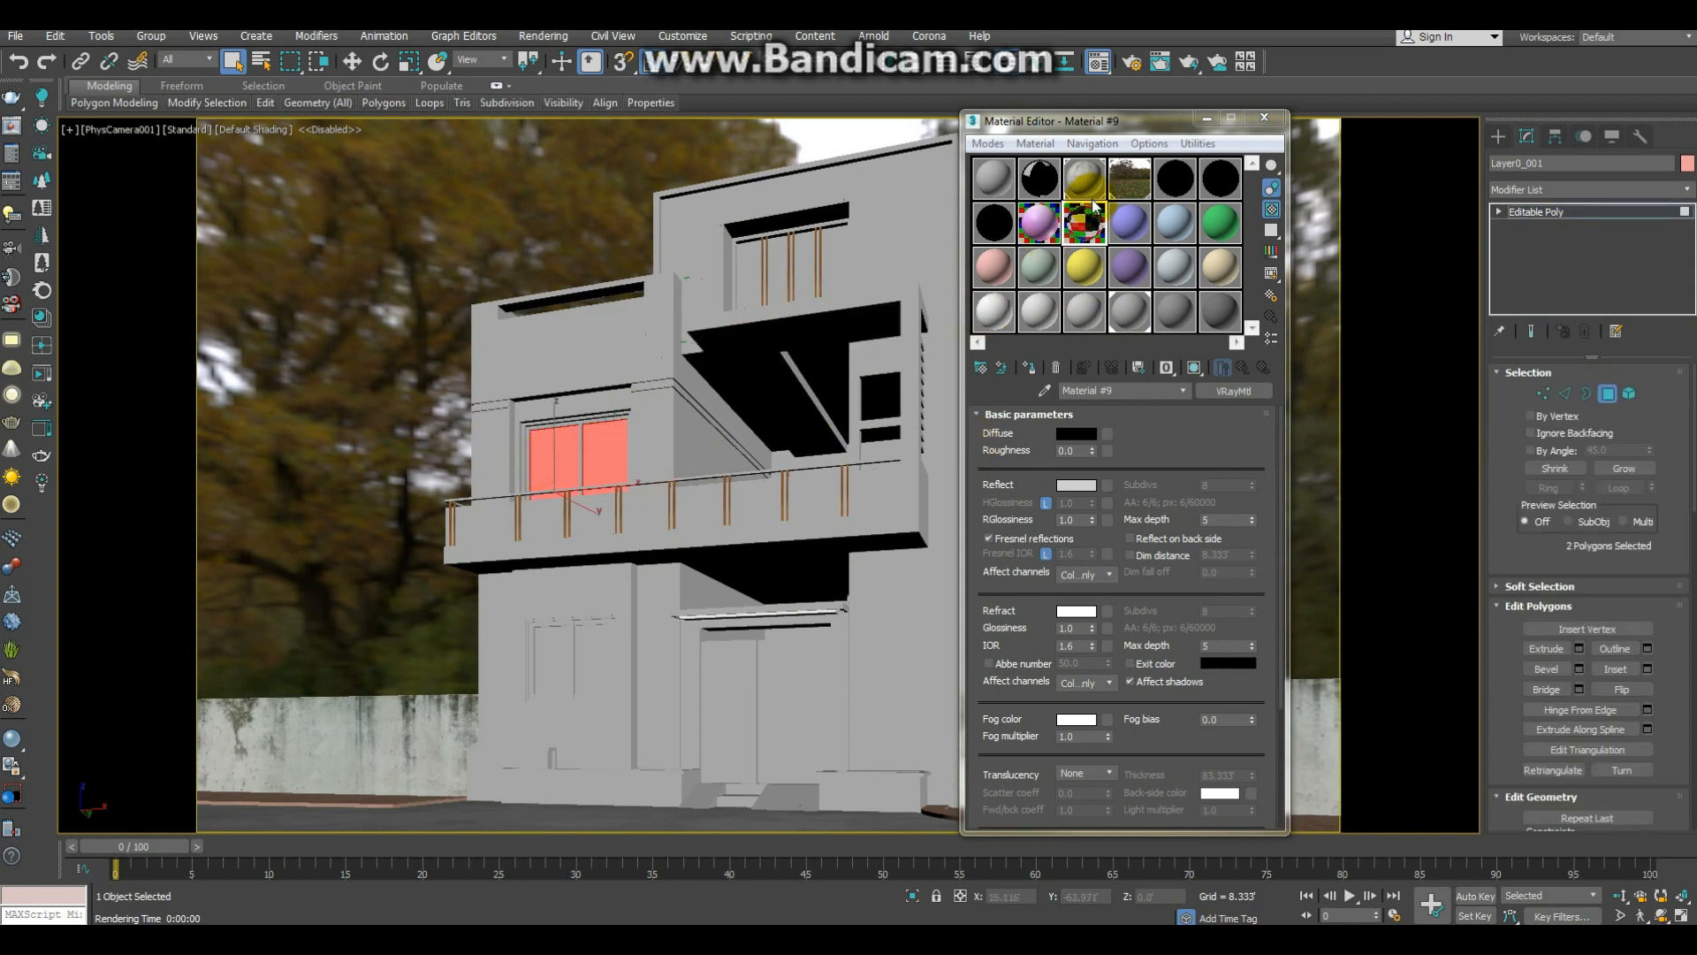
click(1029, 365)
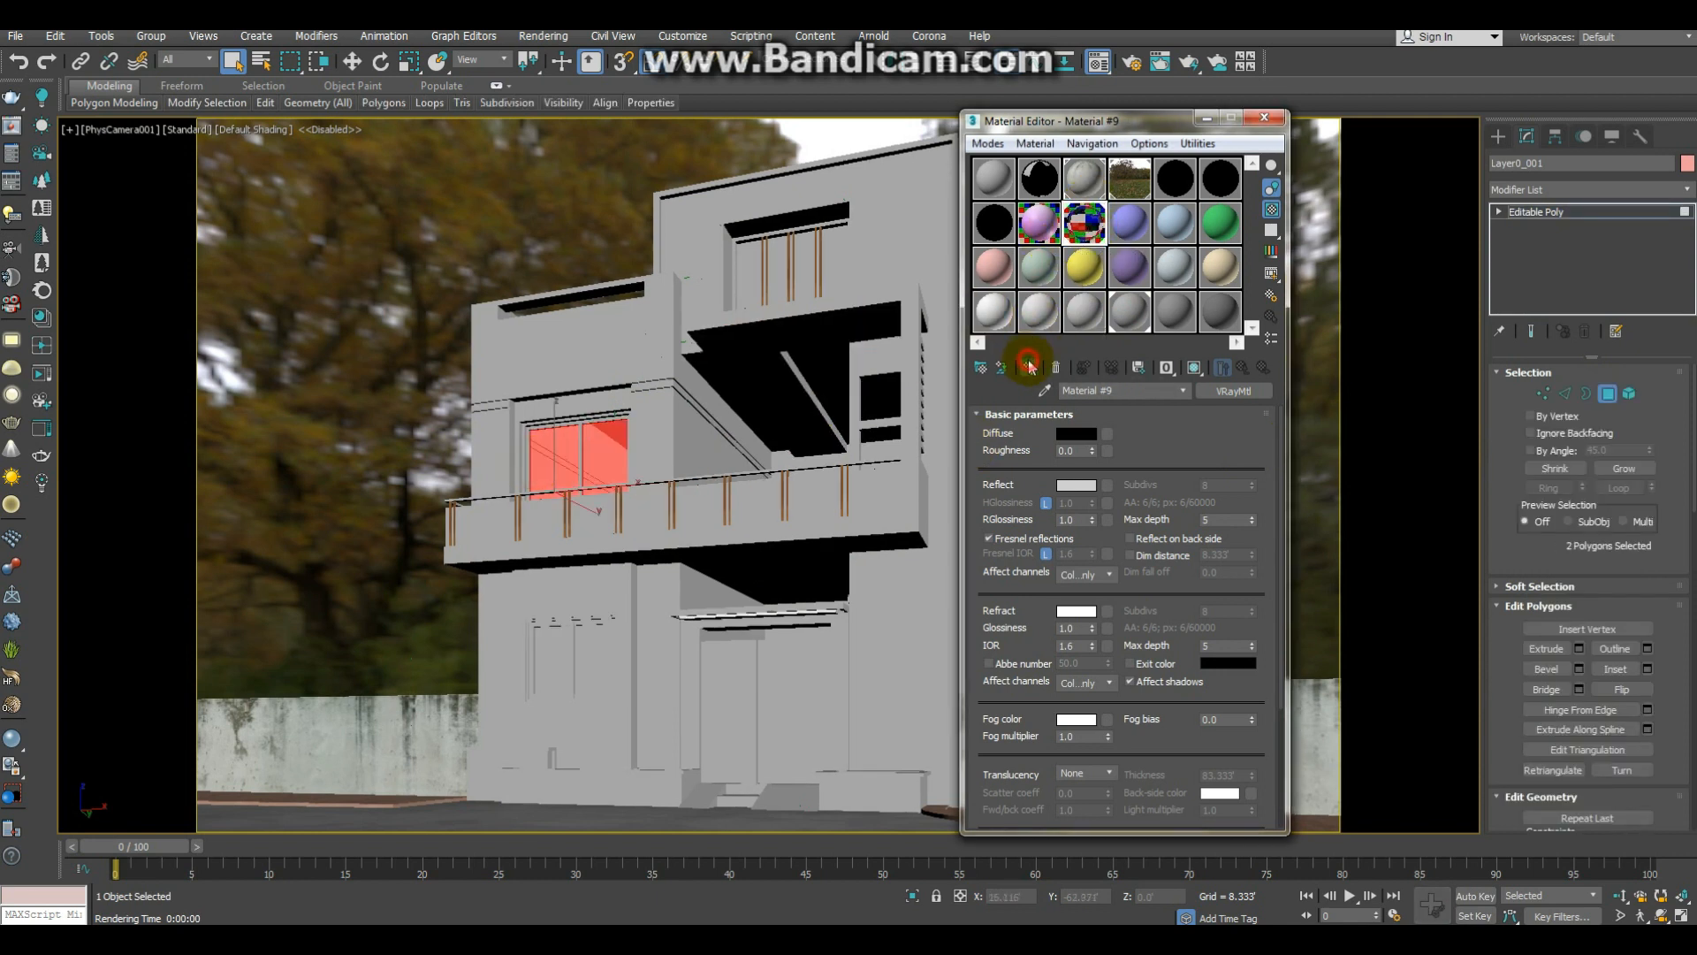
Step: Assign the glass material to the top-floor window and both ground-floor window panes, close the material editor and leave polygon editing
click(825, 263)
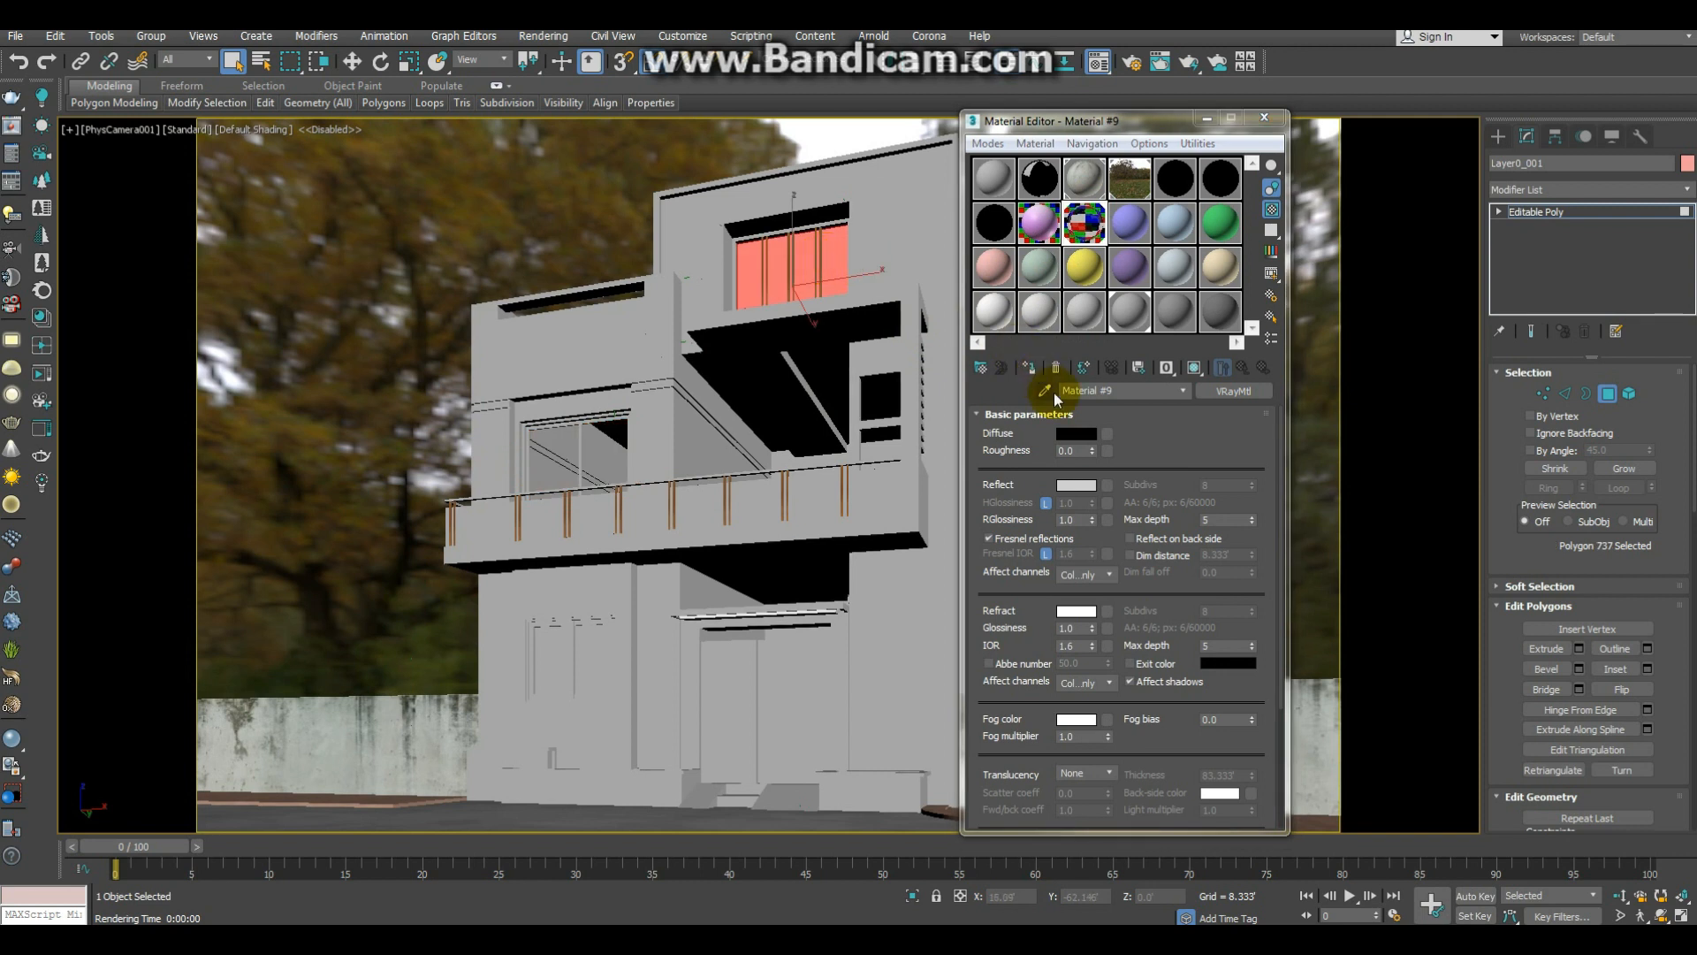
click(1028, 365)
click(593, 659)
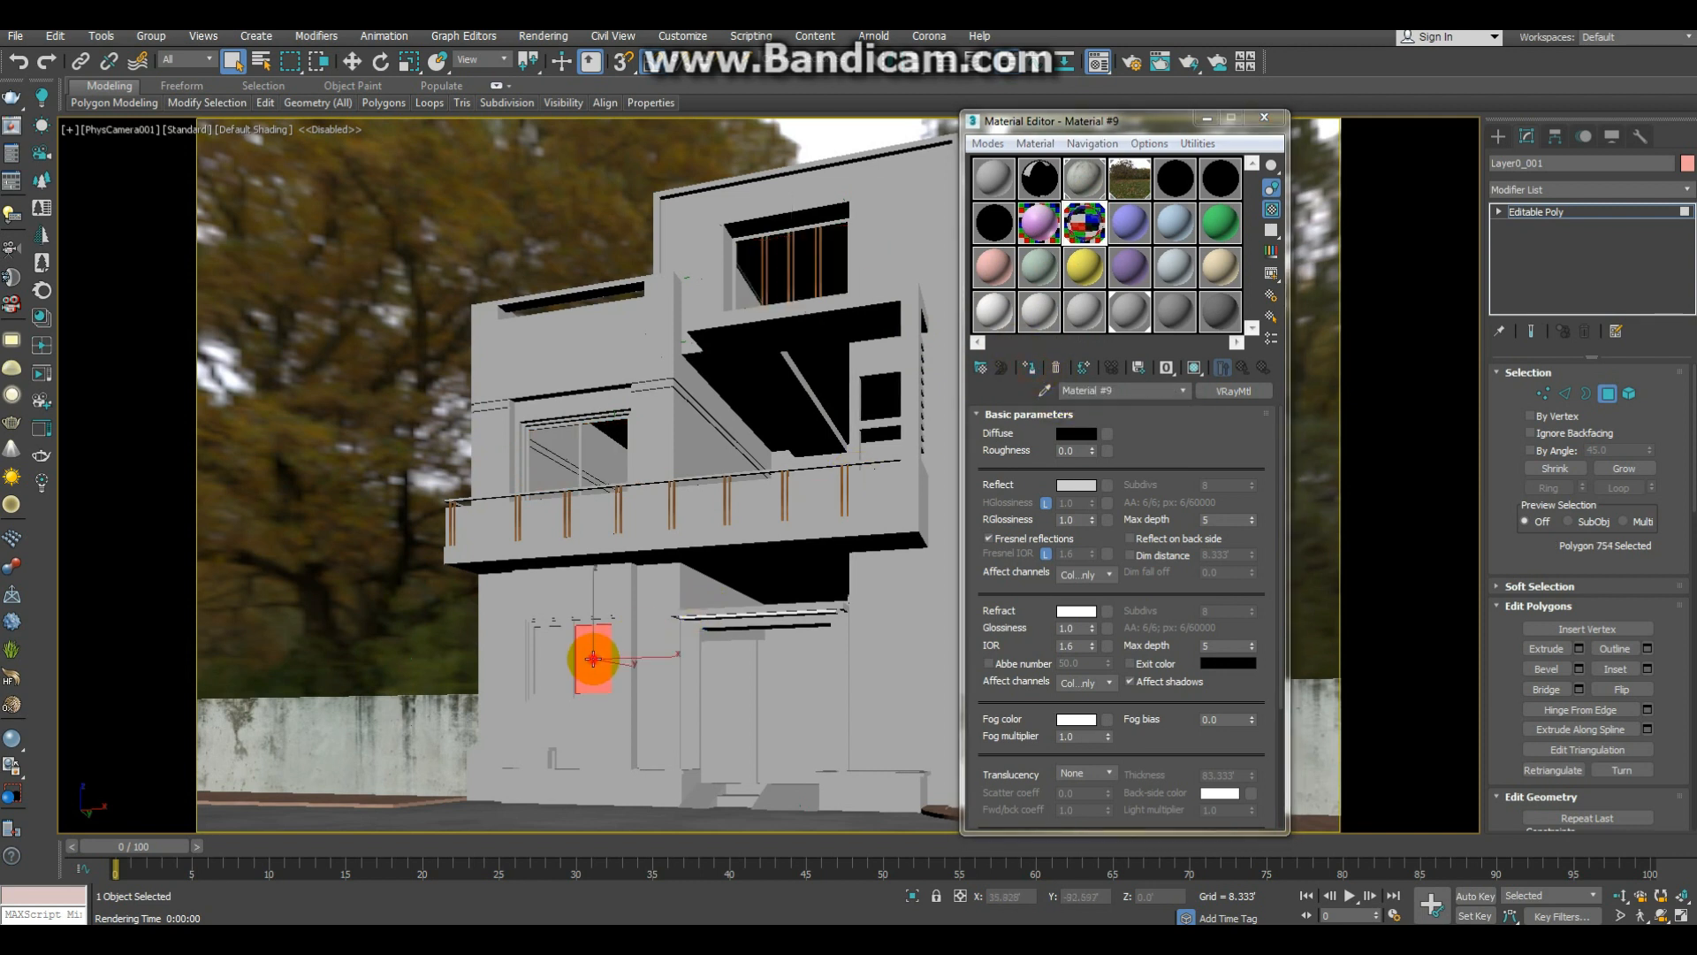
ctrl+click(550, 661)
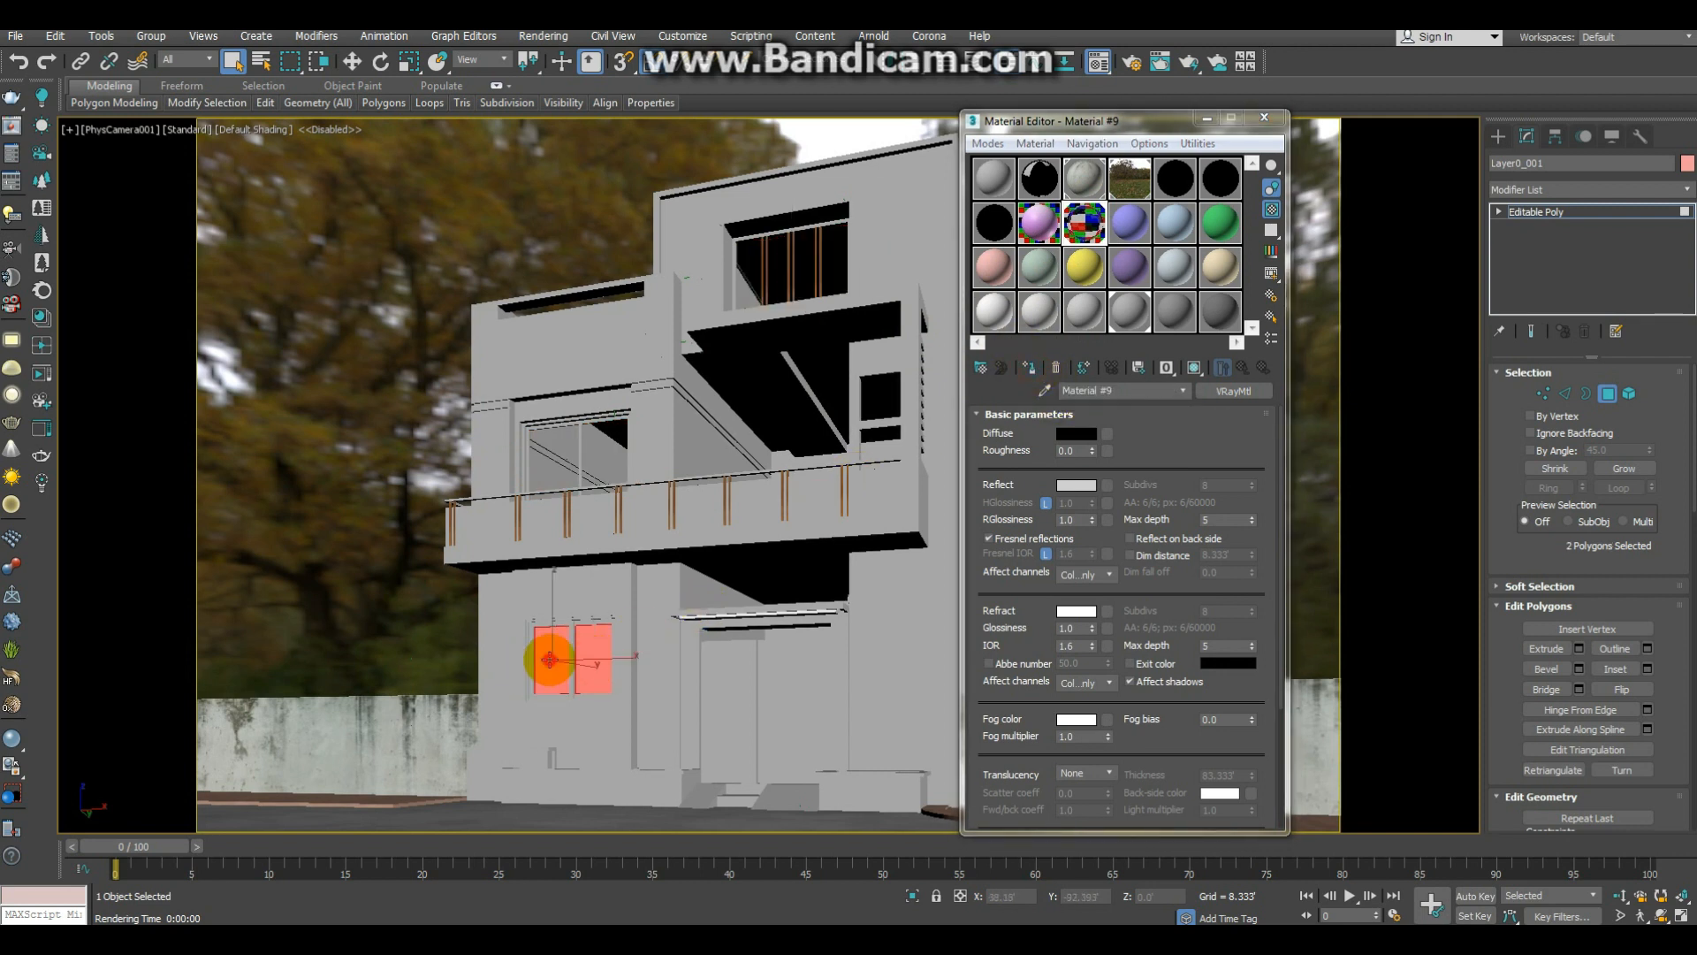
click(1029, 369)
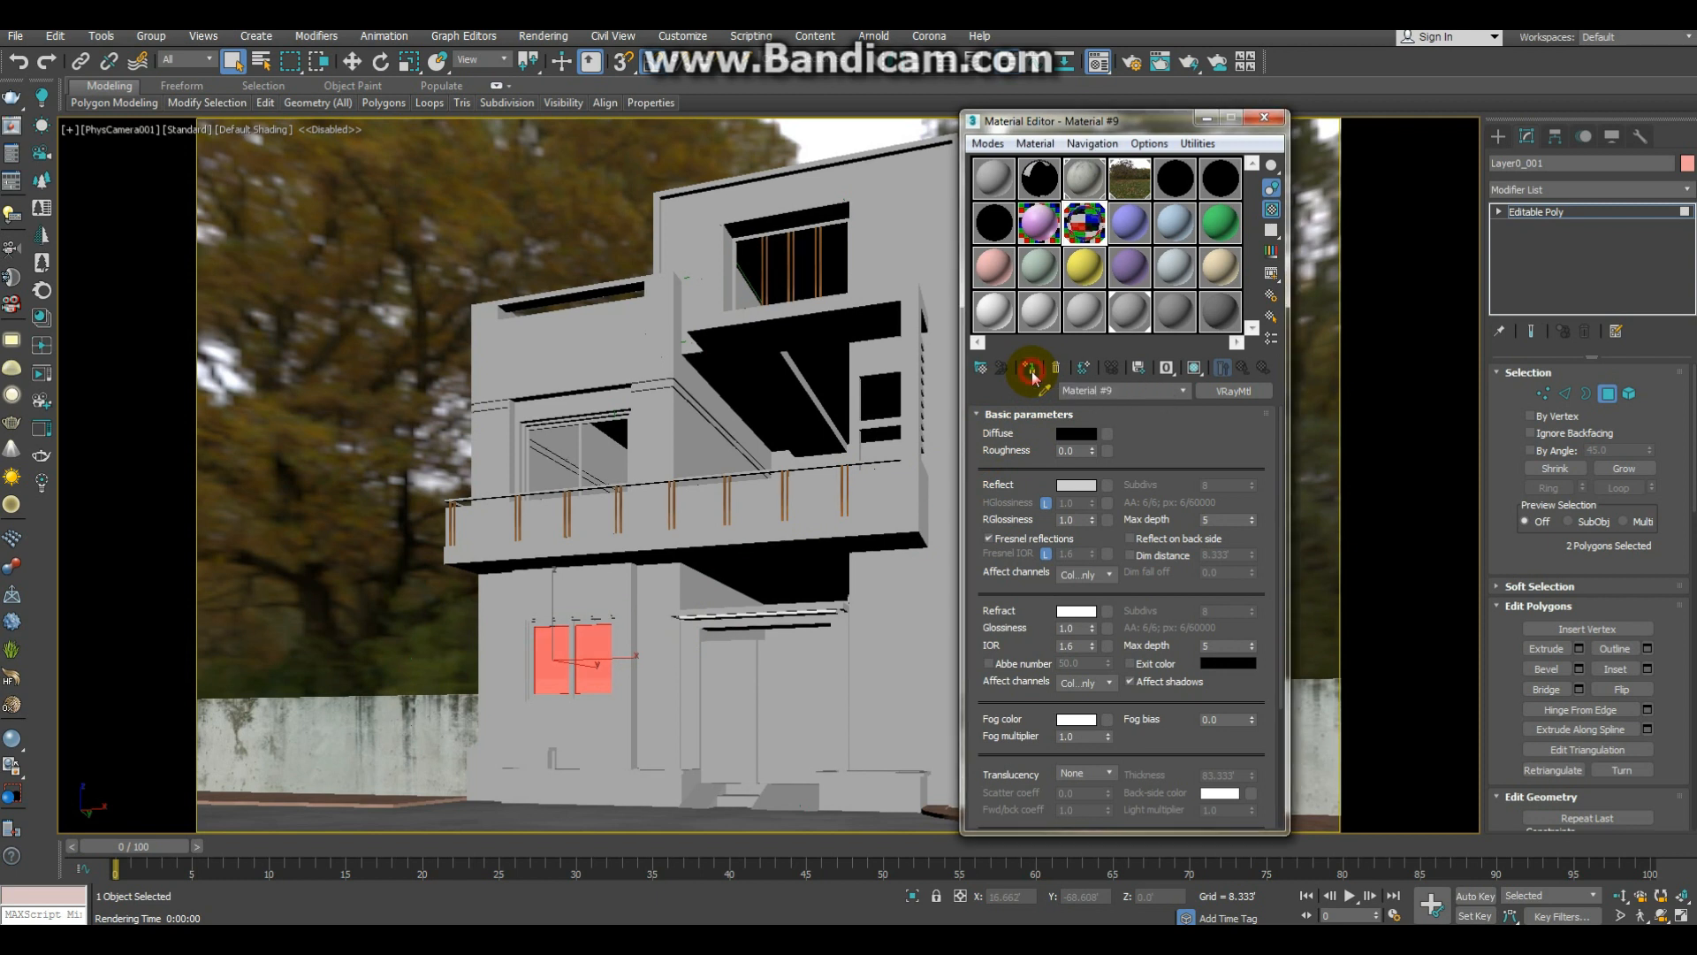
click(1263, 119)
click(1608, 394)
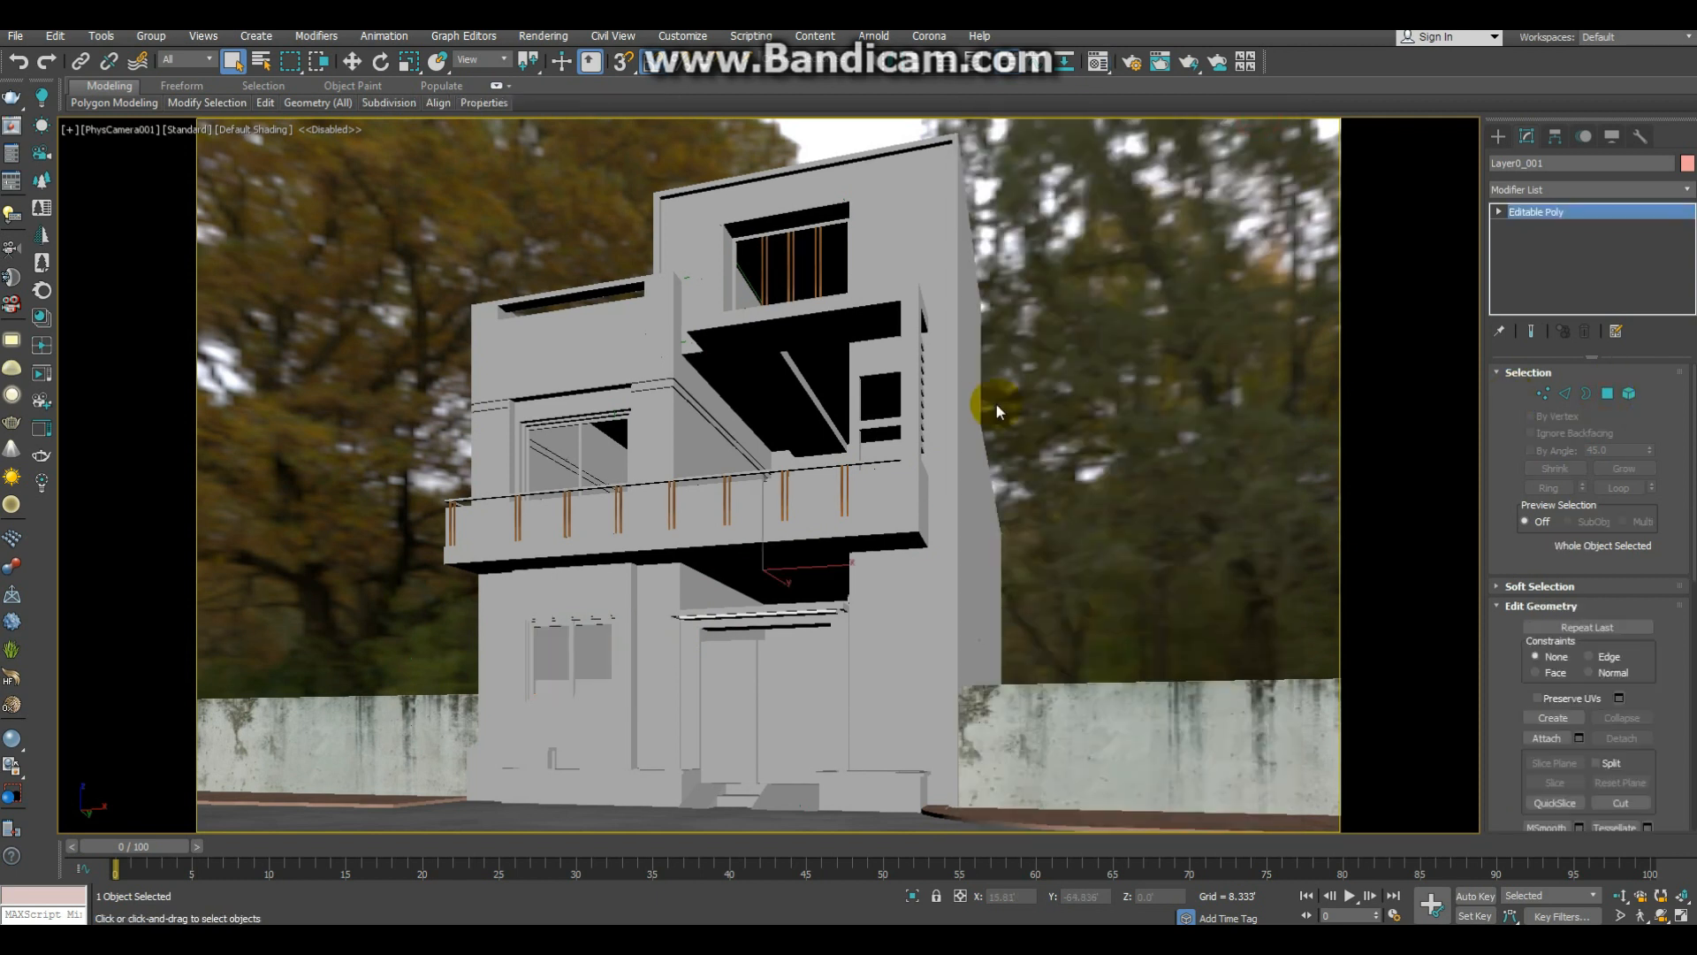
Step: Render the camera view and examine the glass in the top-floor, balcony and ground-floor windows up close
key(shift+q)
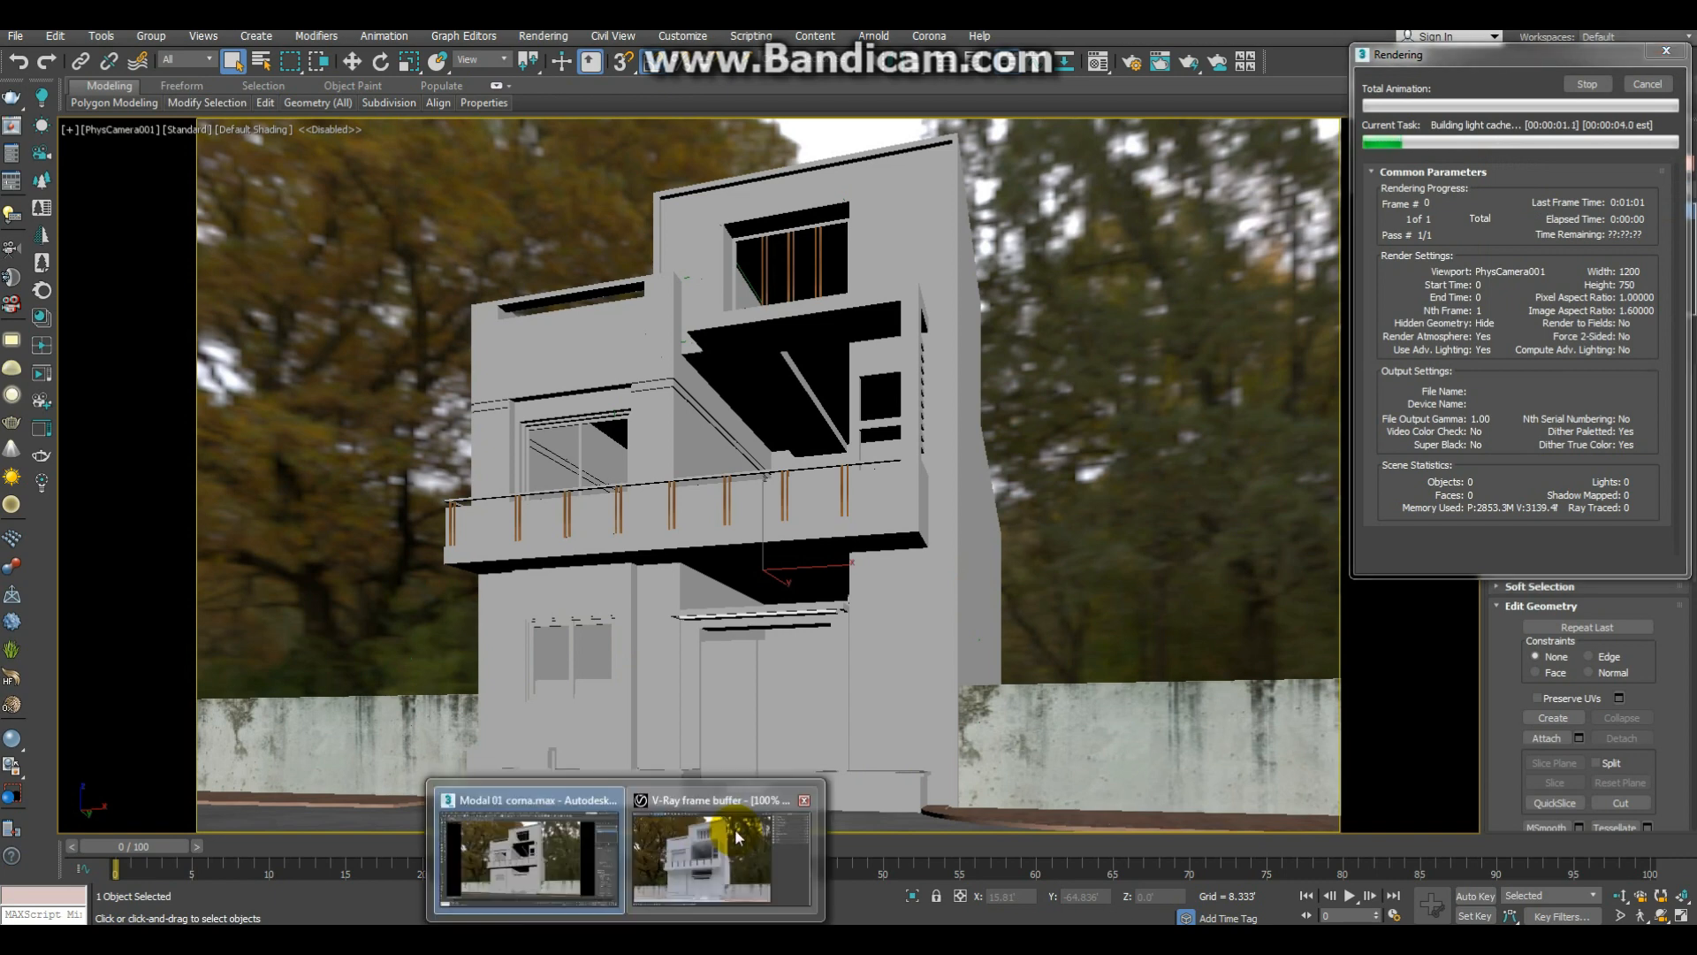
click(738, 838)
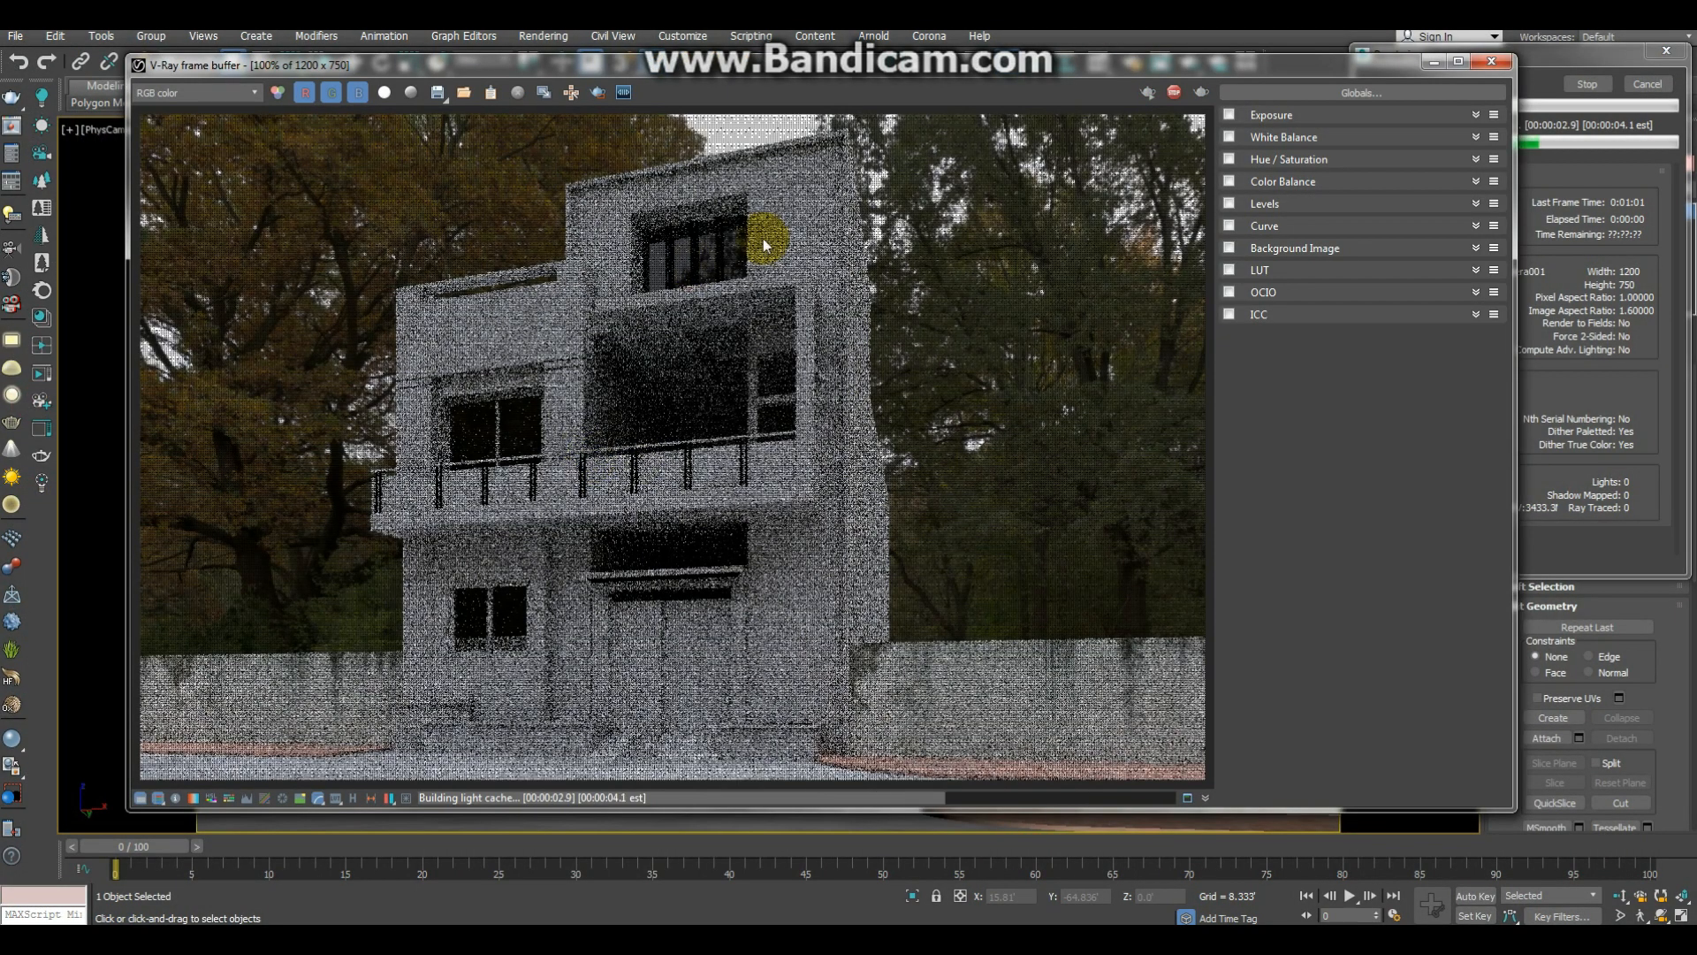
scroll(724, 256, up, 3)
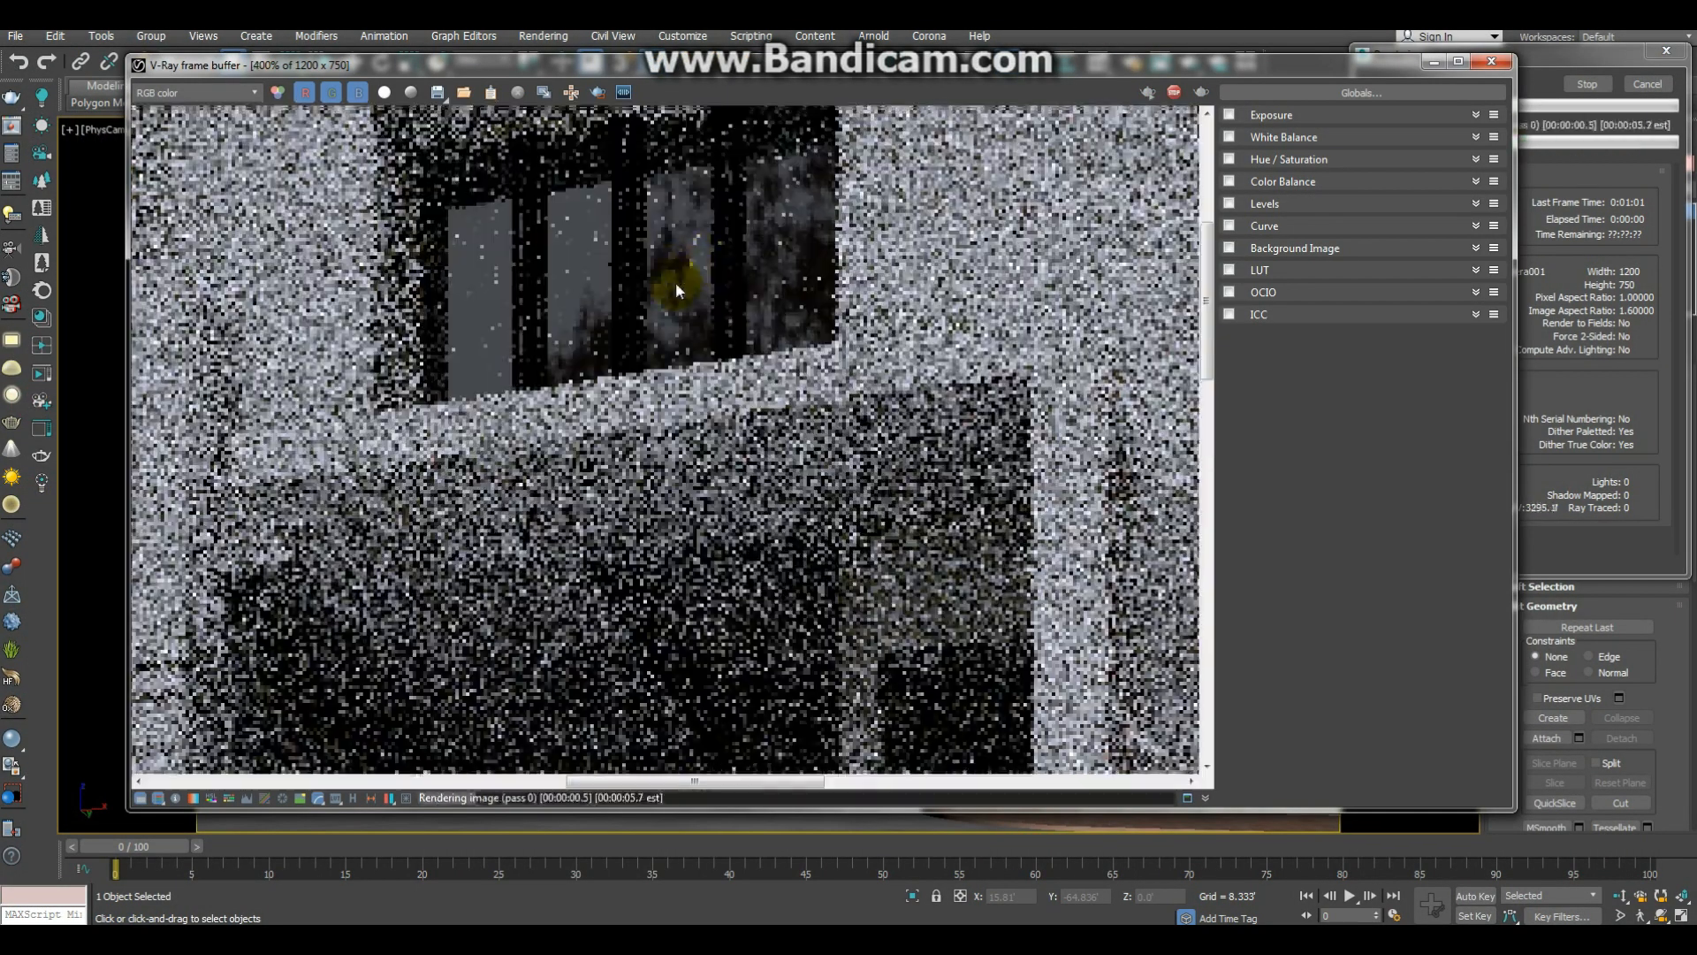
scroll(668, 293, down, 2)
scroll(732, 367, up, 4)
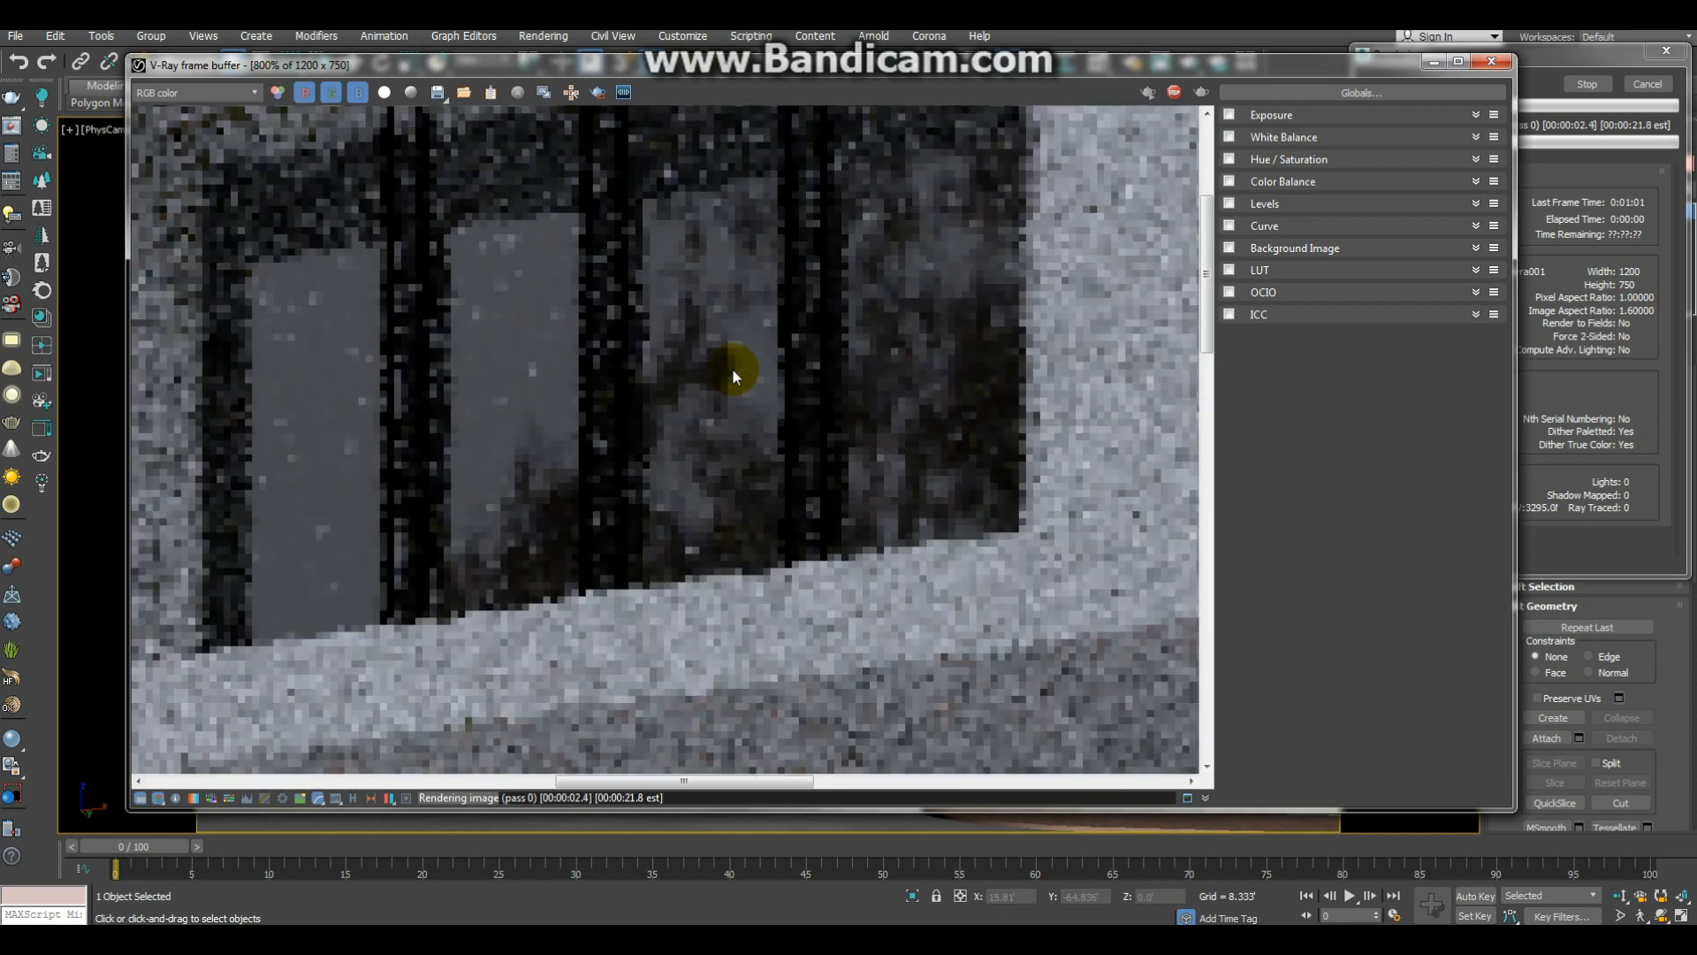
scroll(732, 368, down, 3)
scroll(633, 401, up, 1)
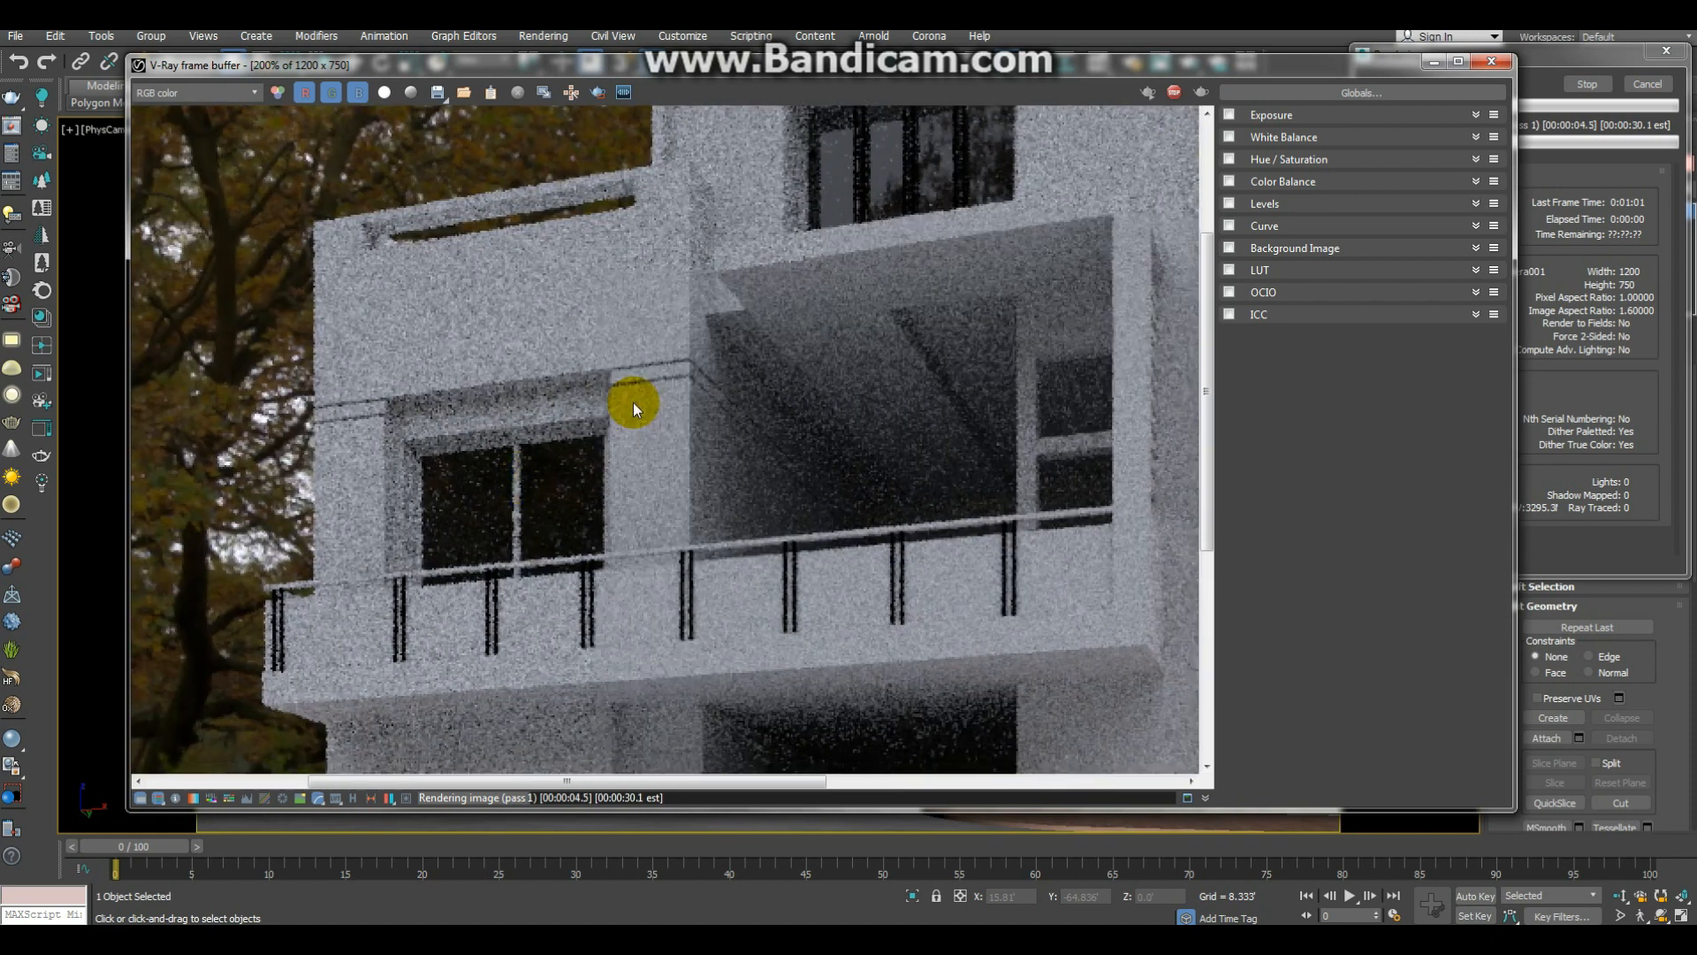
scroll(662, 367, up, 3)
scroll(714, 484, down, 2)
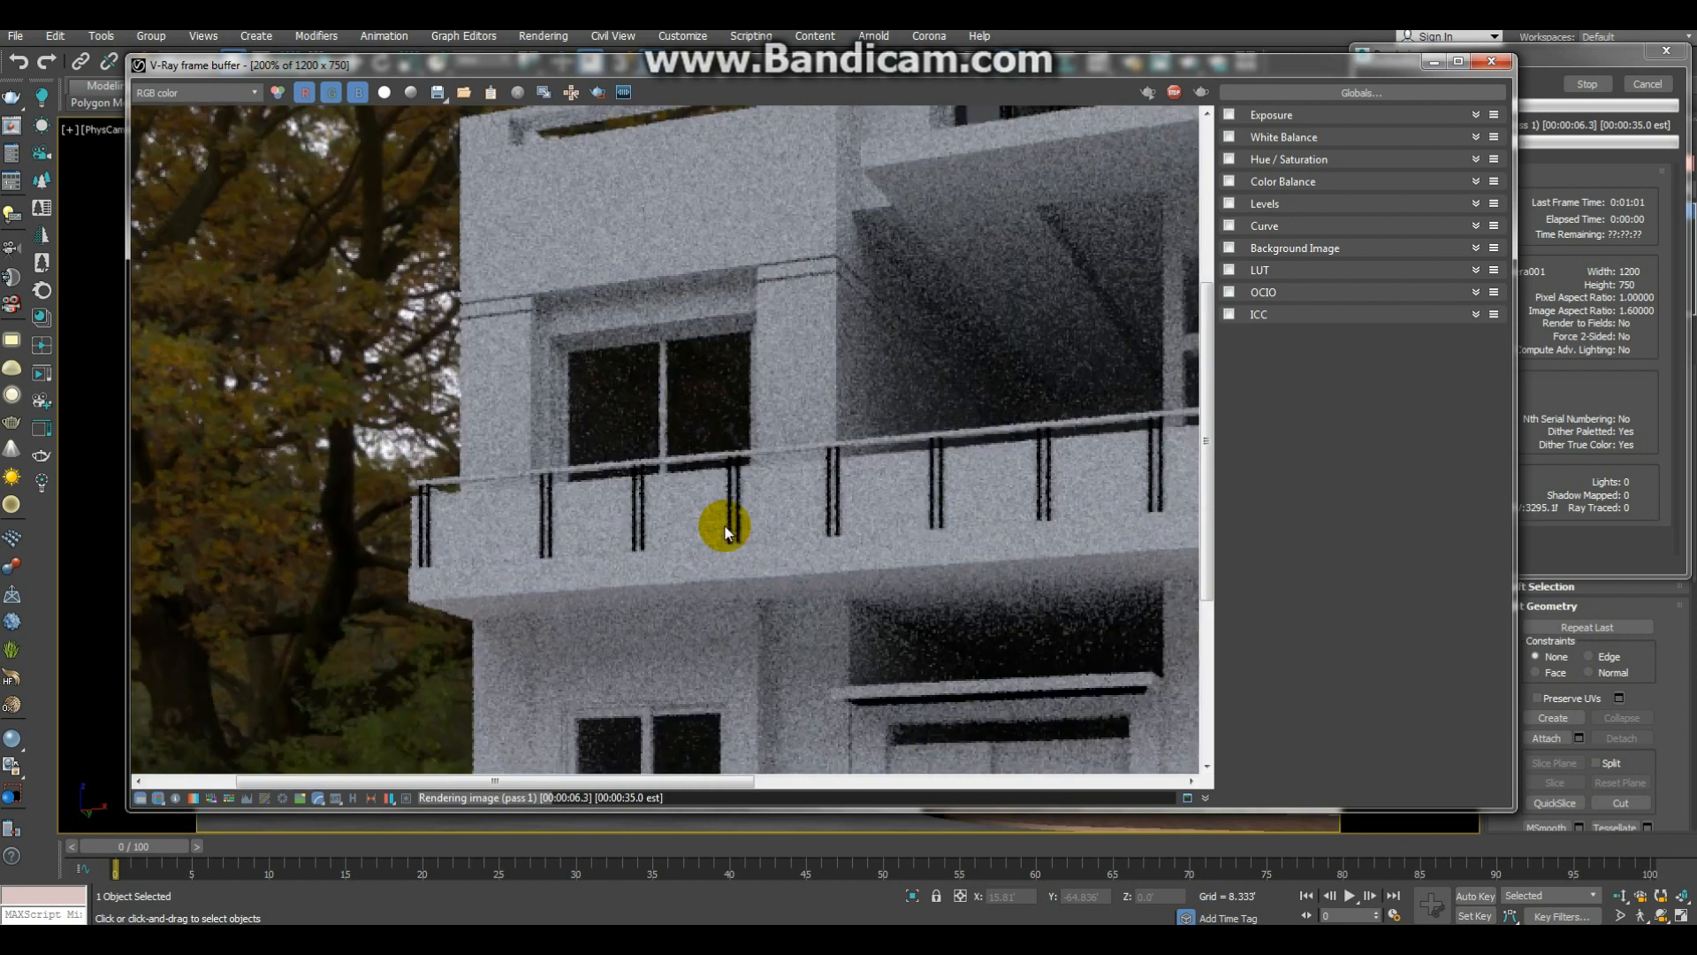
Step: Examine the ground-floor window and the whole house in the finished test render, and put the render window away
scroll(534, 639, down, 1)
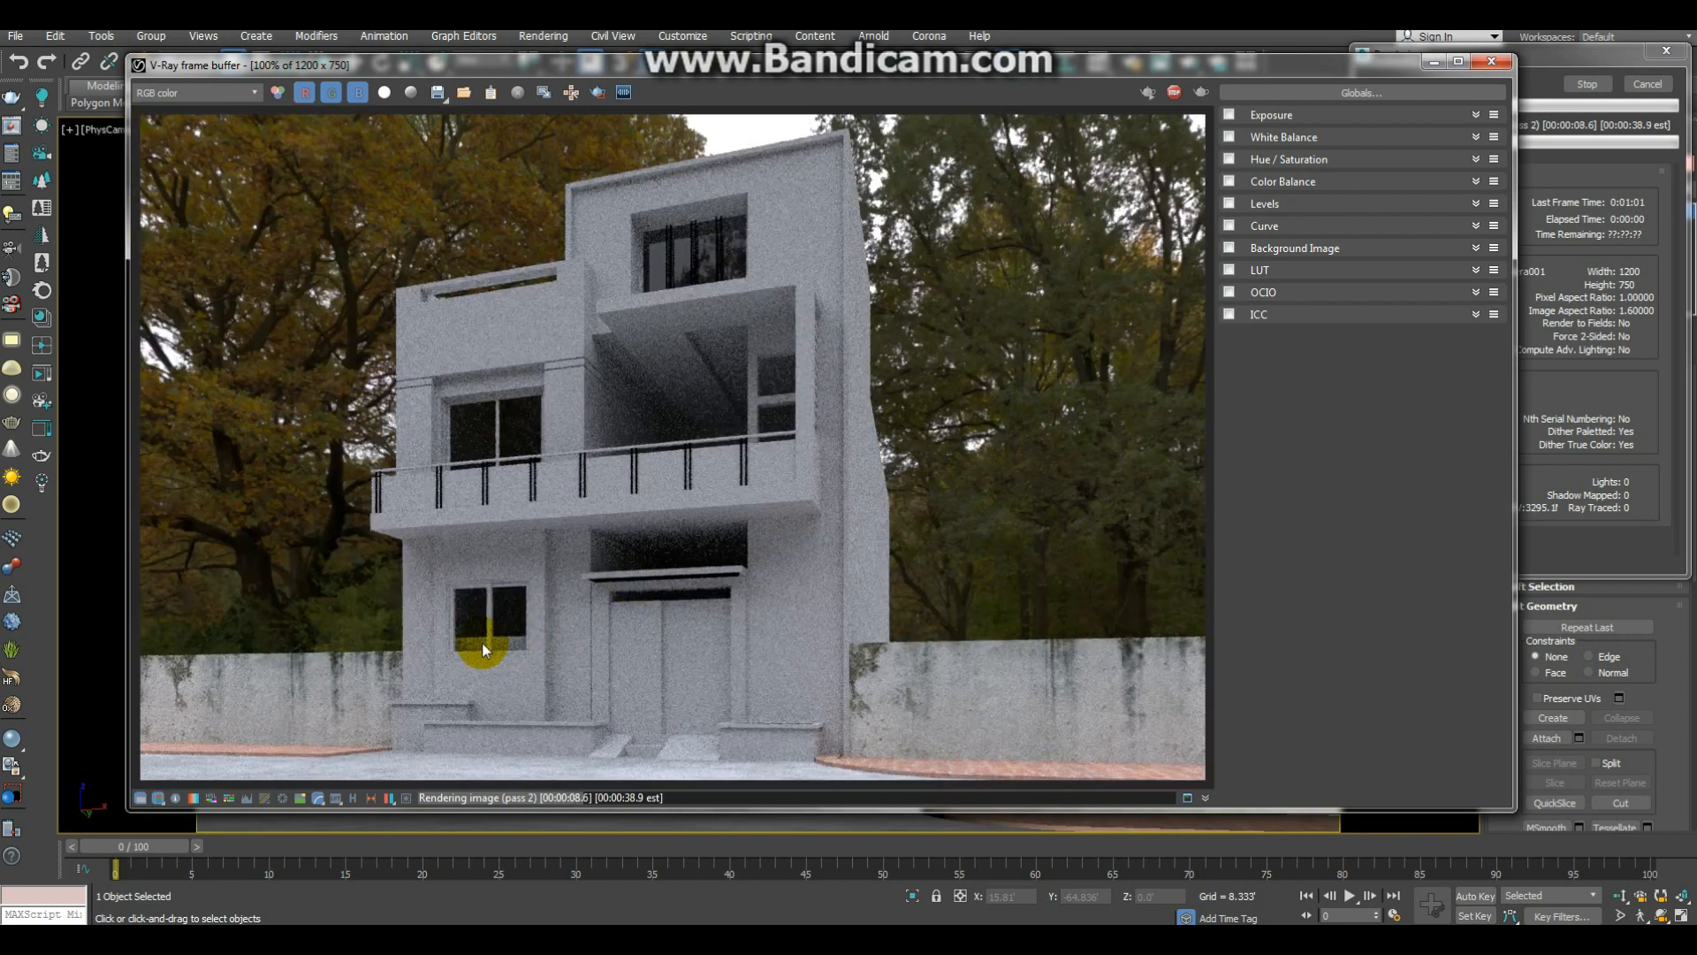
scroll(481, 644, up, 2)
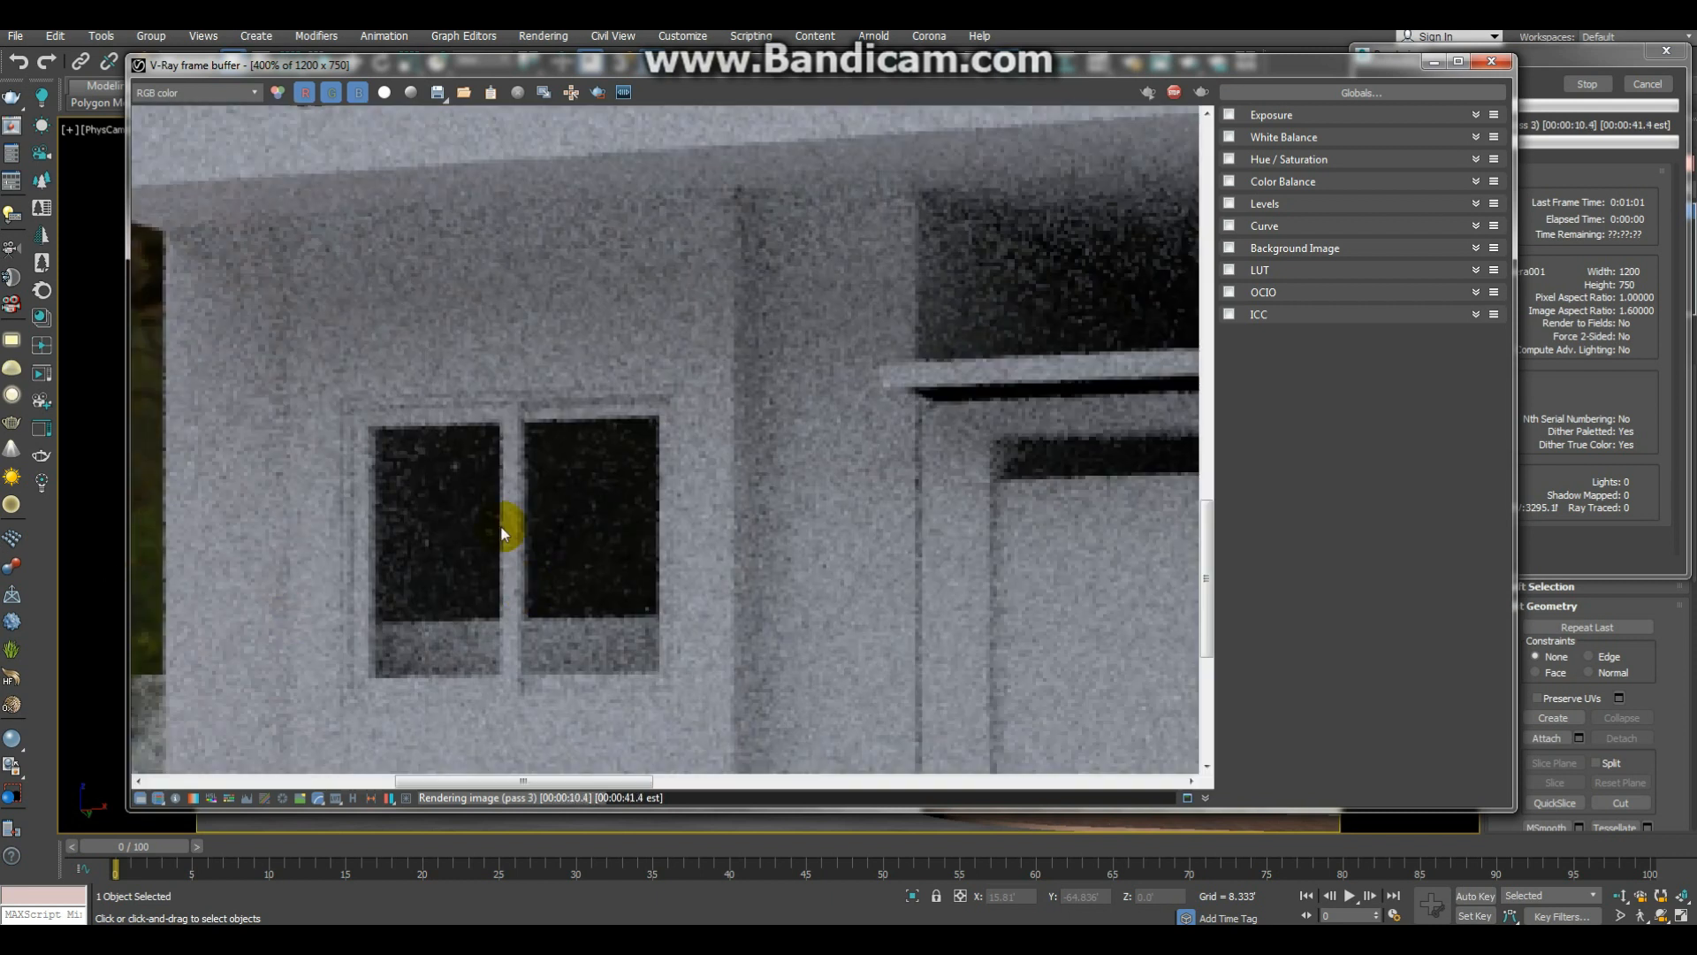
scroll(524, 511, down, 2)
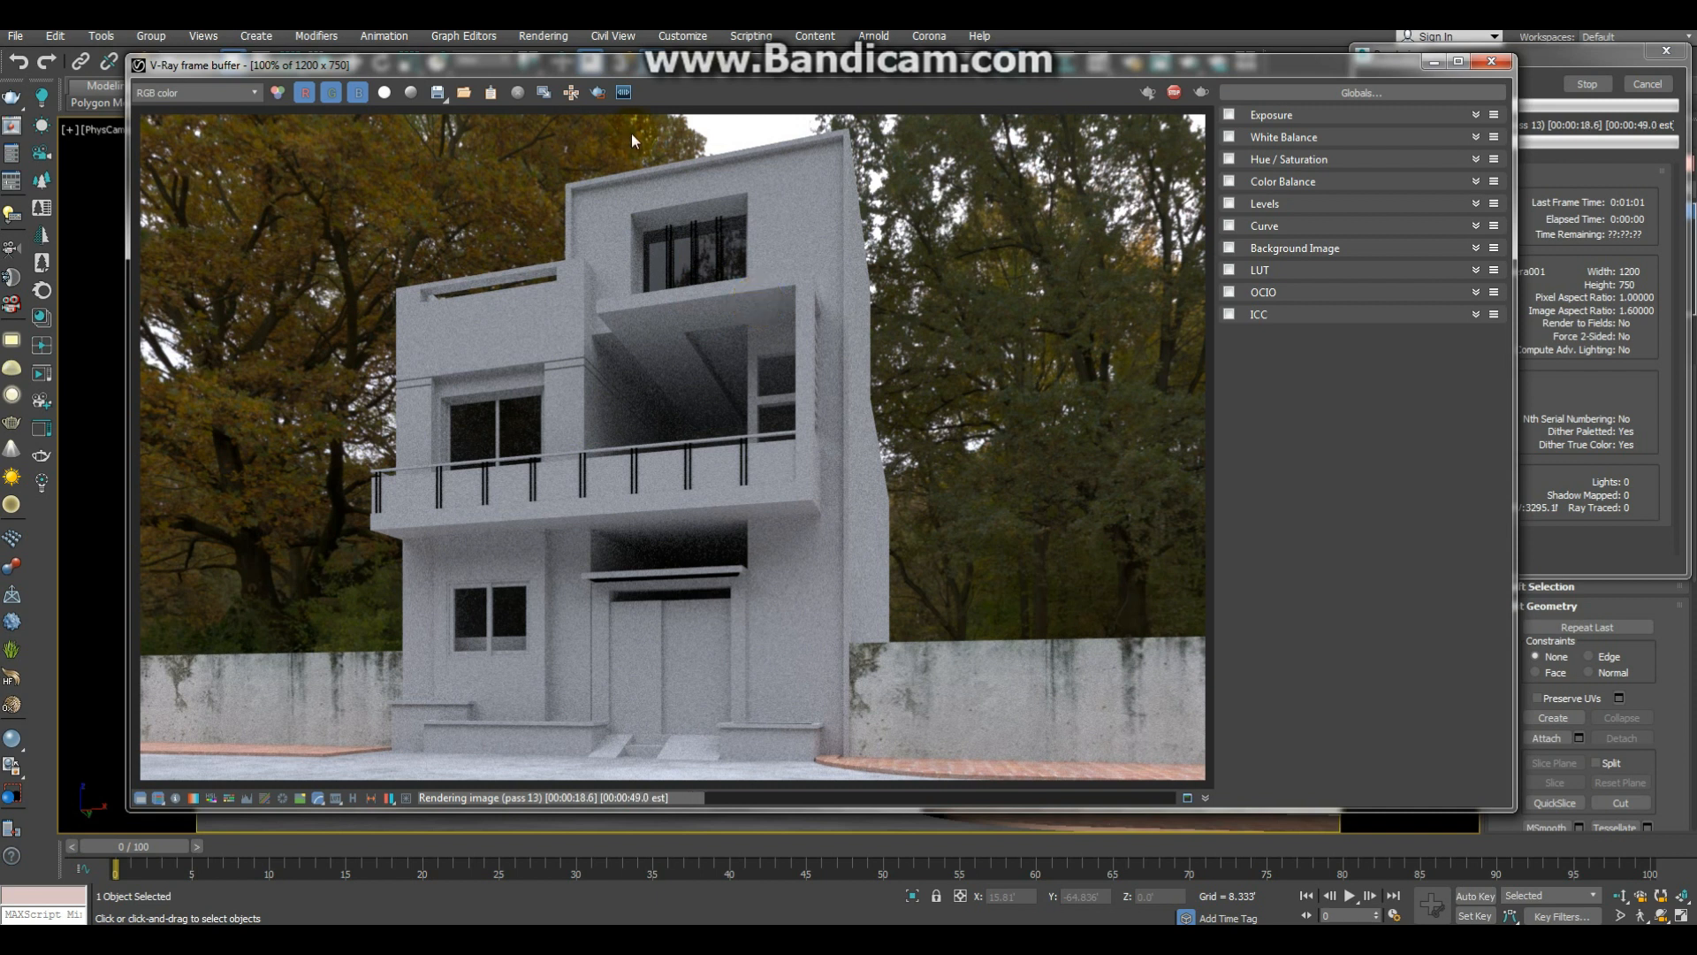
scroll(701, 246, up, 2)
scroll(739, 279, down, 2)
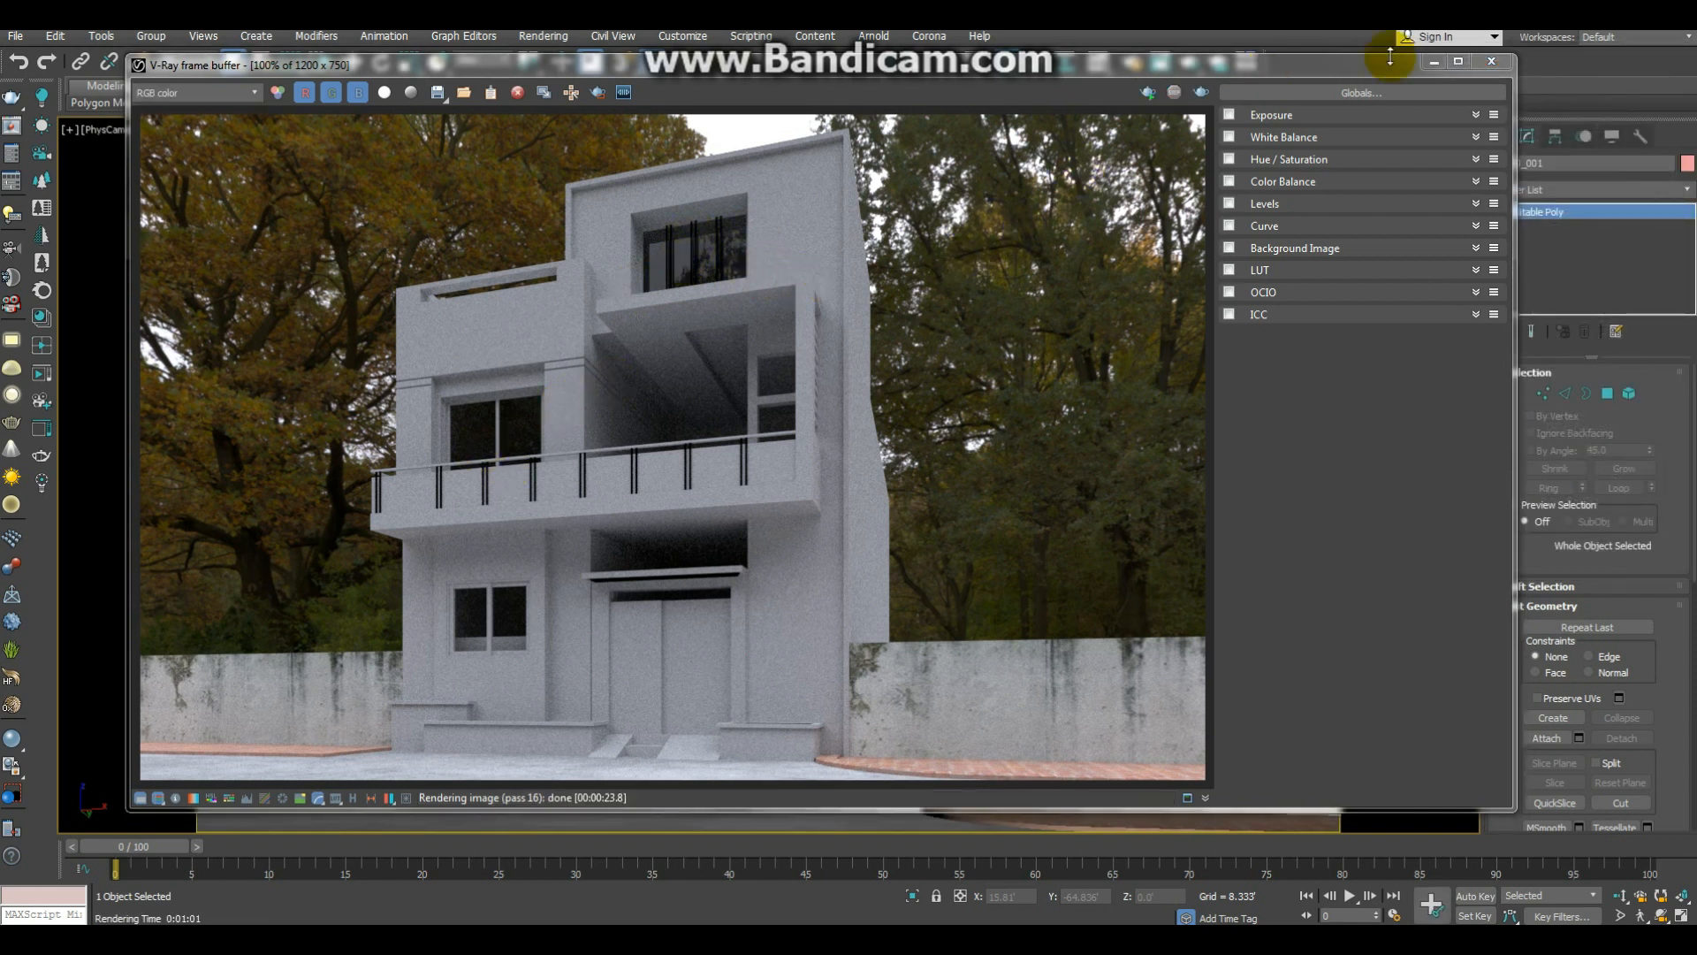
click(1434, 61)
Step: Draw a V-Ray plane light with AutoGrid on the top-floor room's floor, about 0.157' half-length by 1.459' half-width, in the perspective view
click(818, 286)
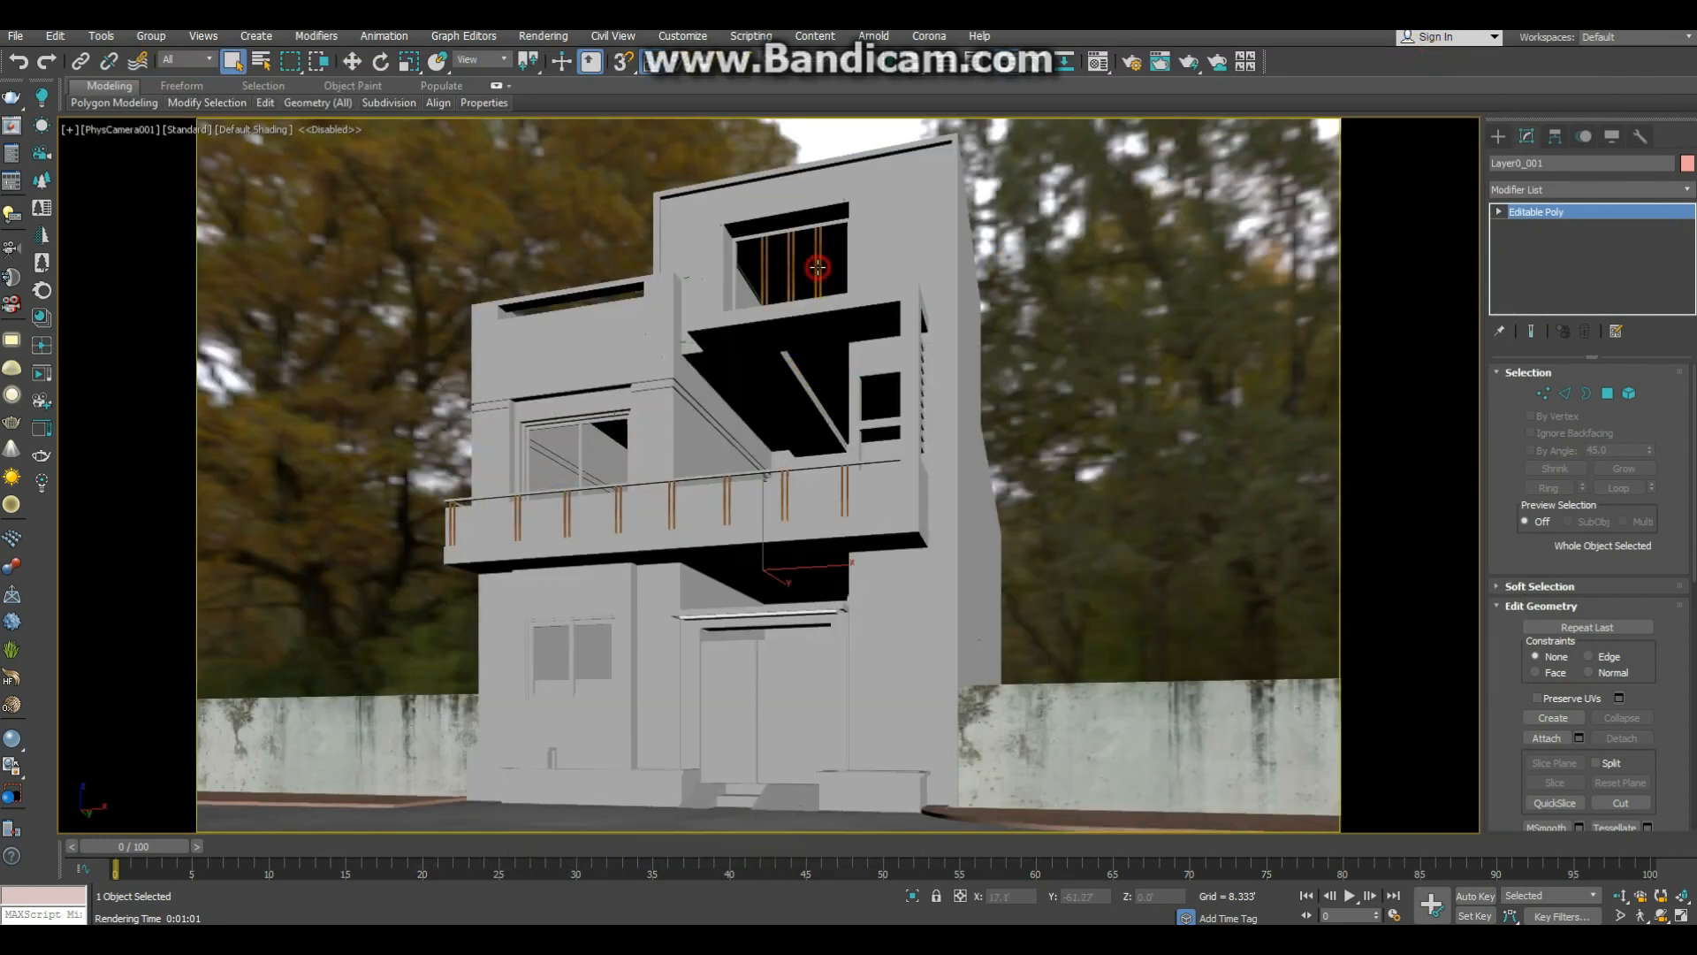
key(p)
key(alt+z)
drag(751, 497, 810, 372)
scroll(813, 379, down, 5)
middle_drag(814, 380, 1348, 689)
scroll(1069, 527, up, 6)
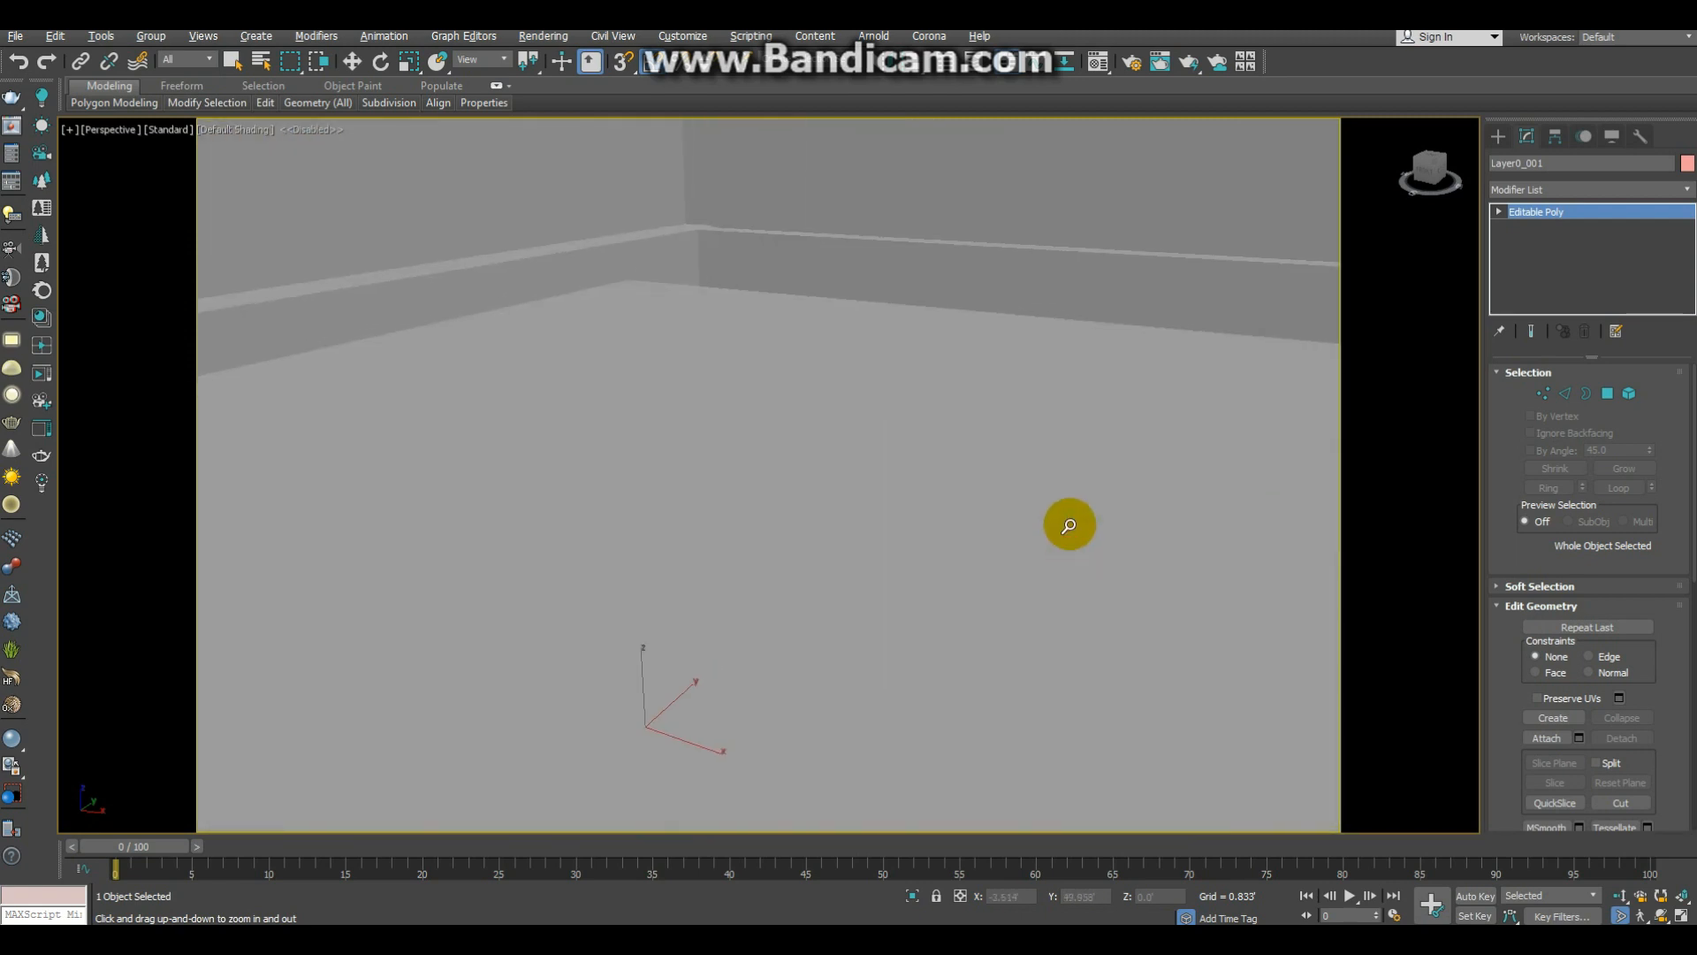
right_click(1069, 525)
click(1499, 135)
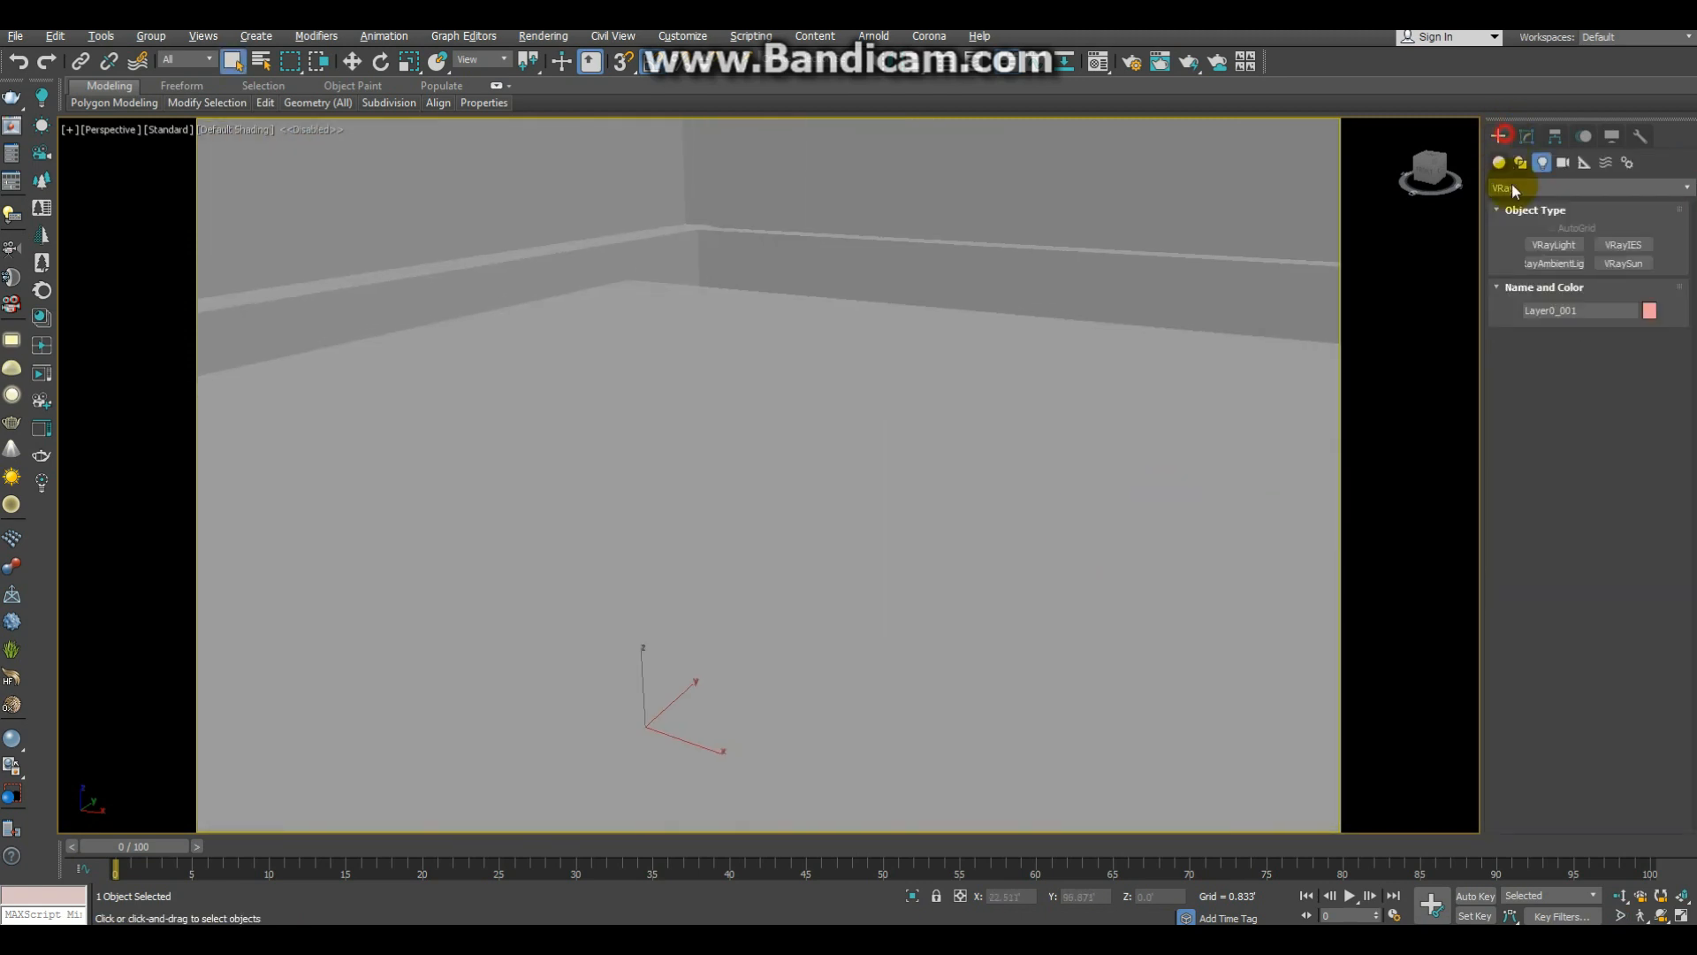
click(1557, 246)
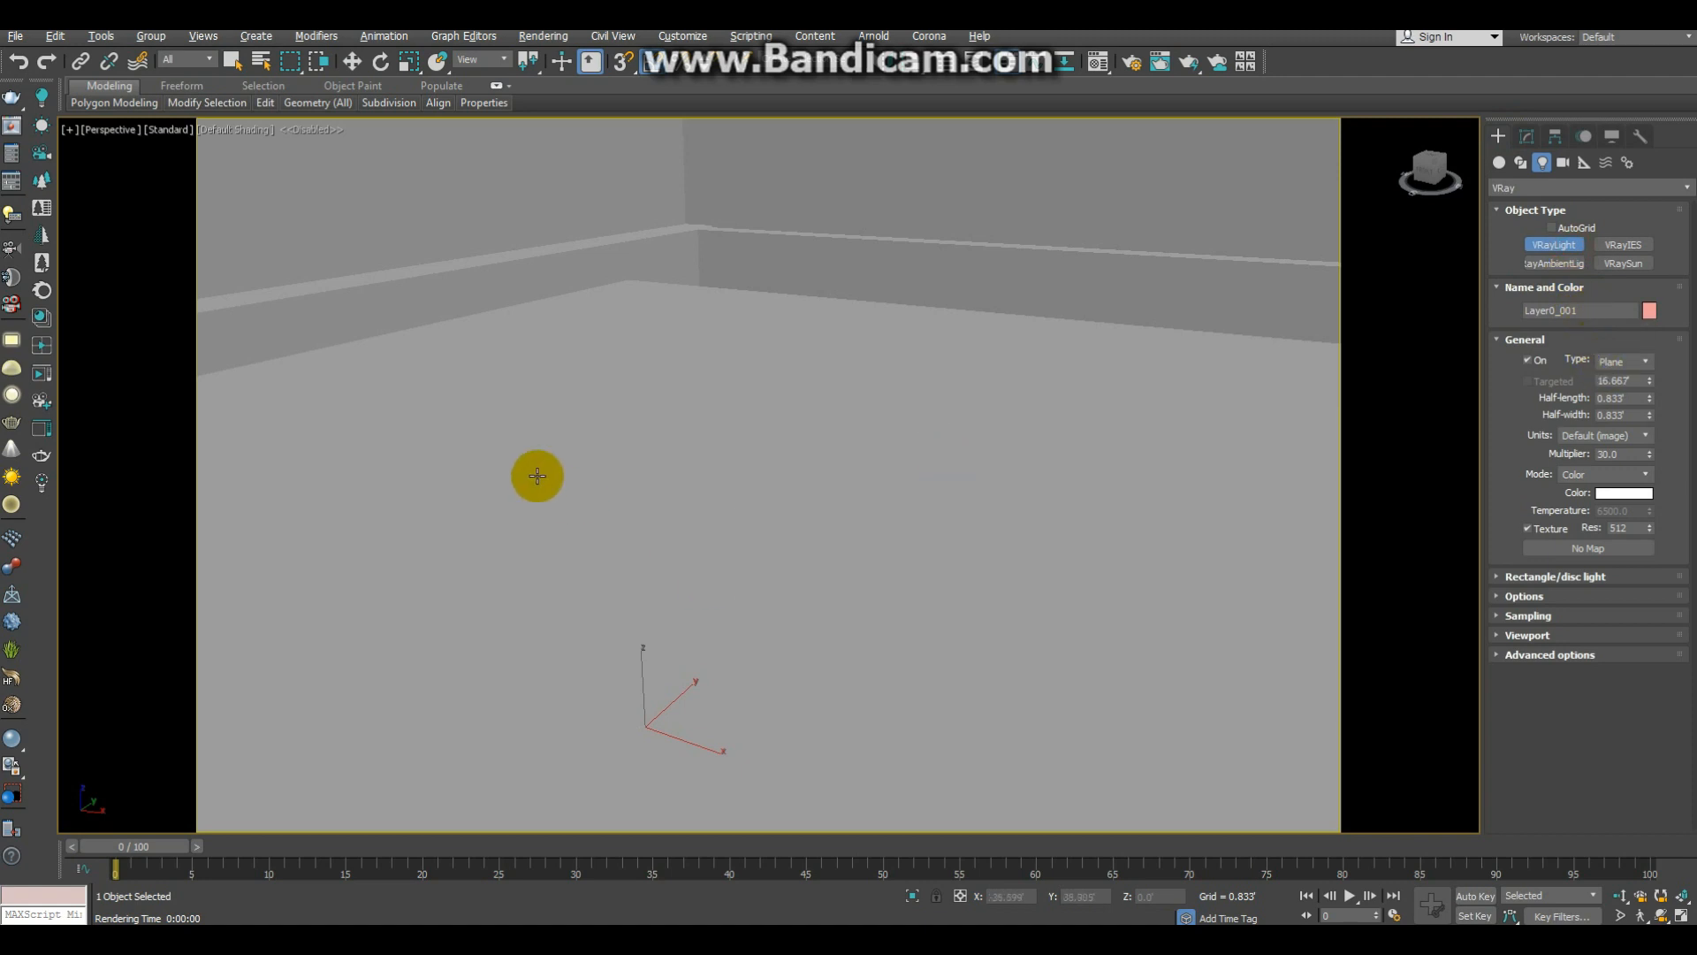
click(1559, 224)
drag(649, 409, 690, 719)
Step: Move the plane light about 3.6' along Y, deeper into the room behind the top-floor window
scroll(790, 620, down, 5)
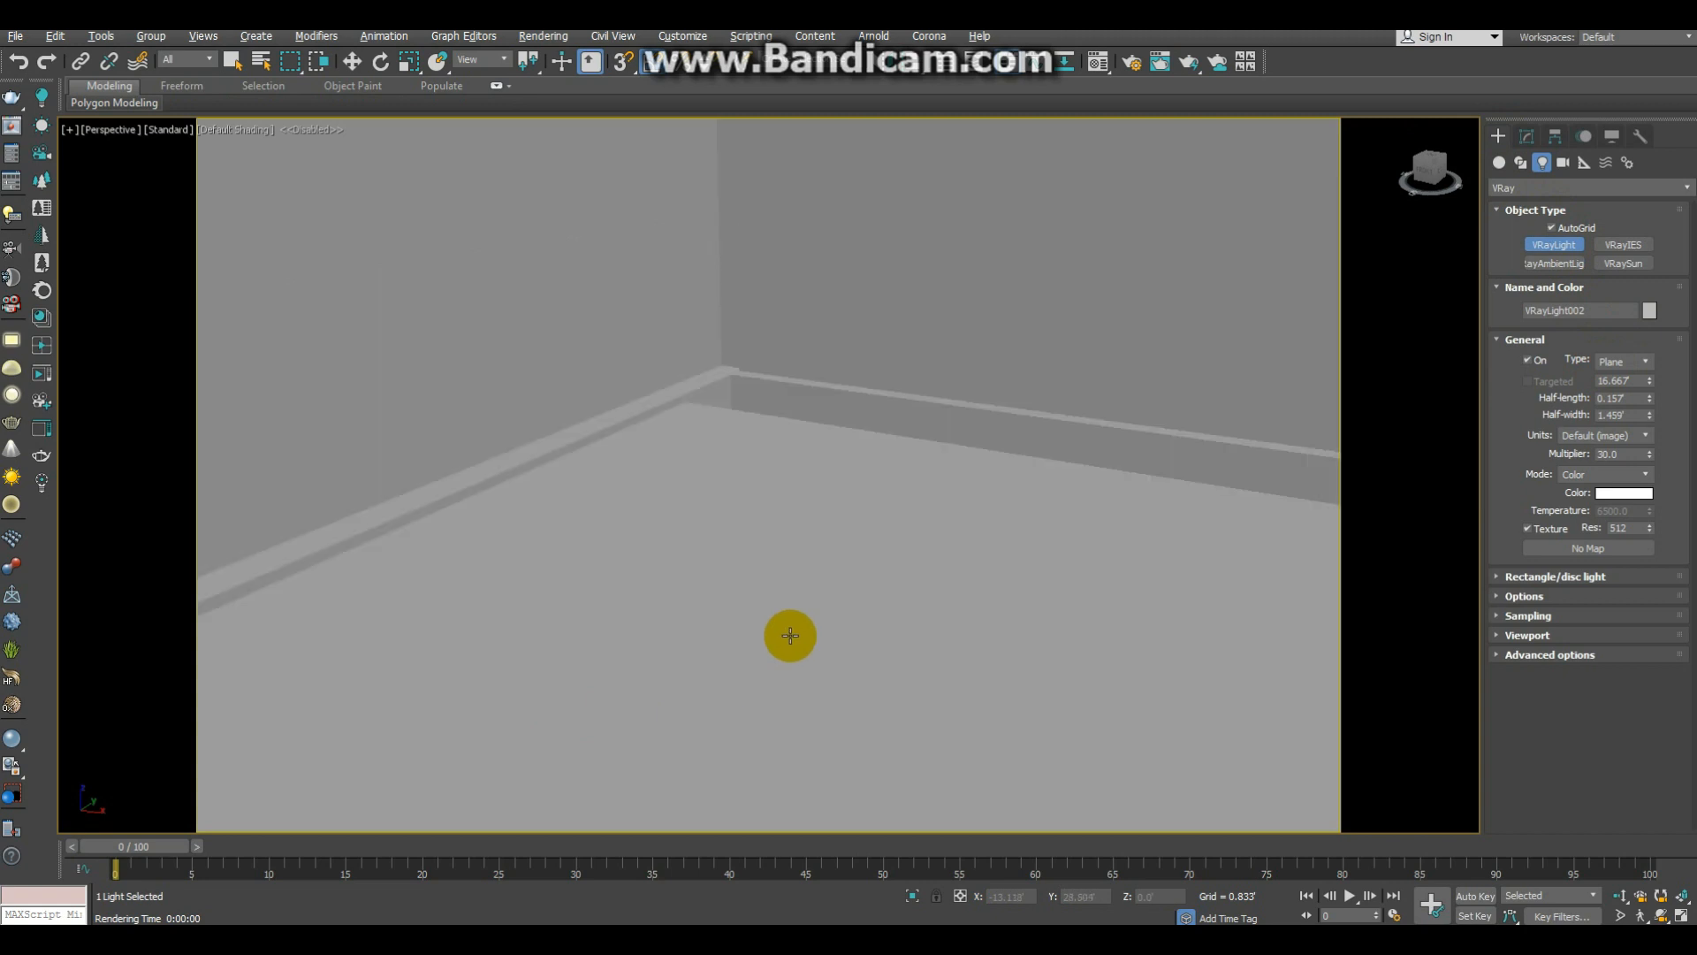
scroll(789, 619, down, 8)
middle_drag(787, 612, 742, 627)
key(ctrl+w)
mouse_move(742, 628)
mouse_down()
mouse_move(769, 590)
mouse_move(765, 617)
mouse_up()
alt+middle_drag(785, 584, 786, 597)
drag(785, 596, 788, 575)
key(w)
drag(1099, 559, 599, 534)
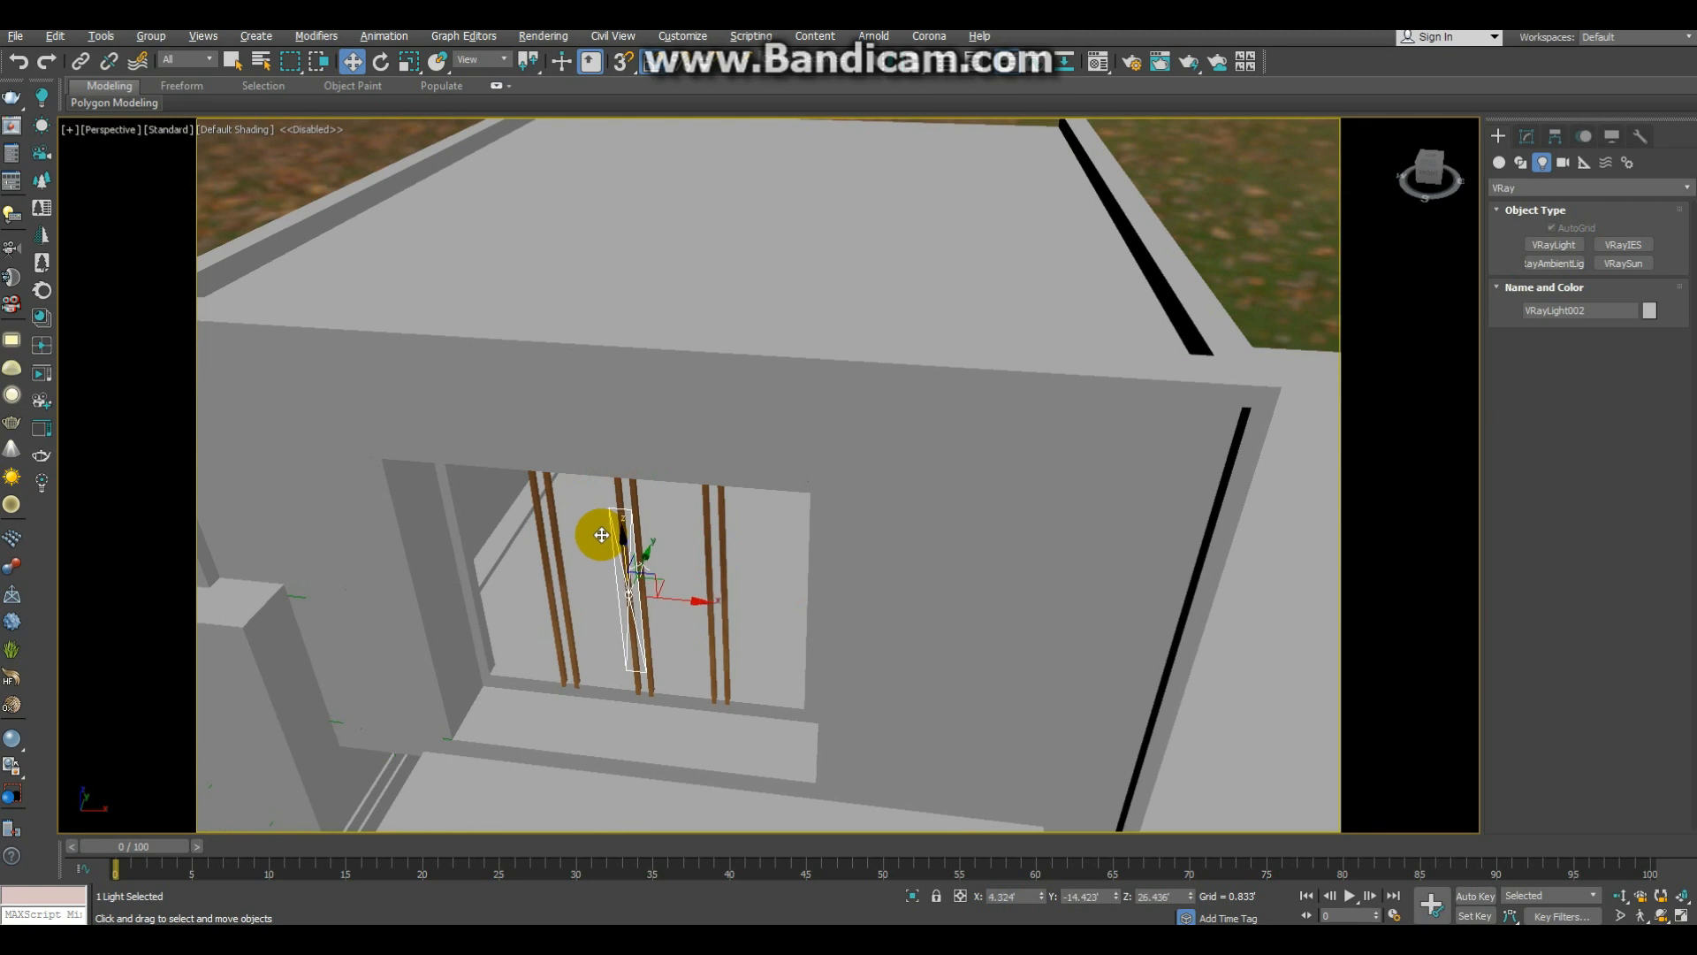
alt+middle_drag(751, 514, 675, 553)
drag(666, 558, 890, 470)
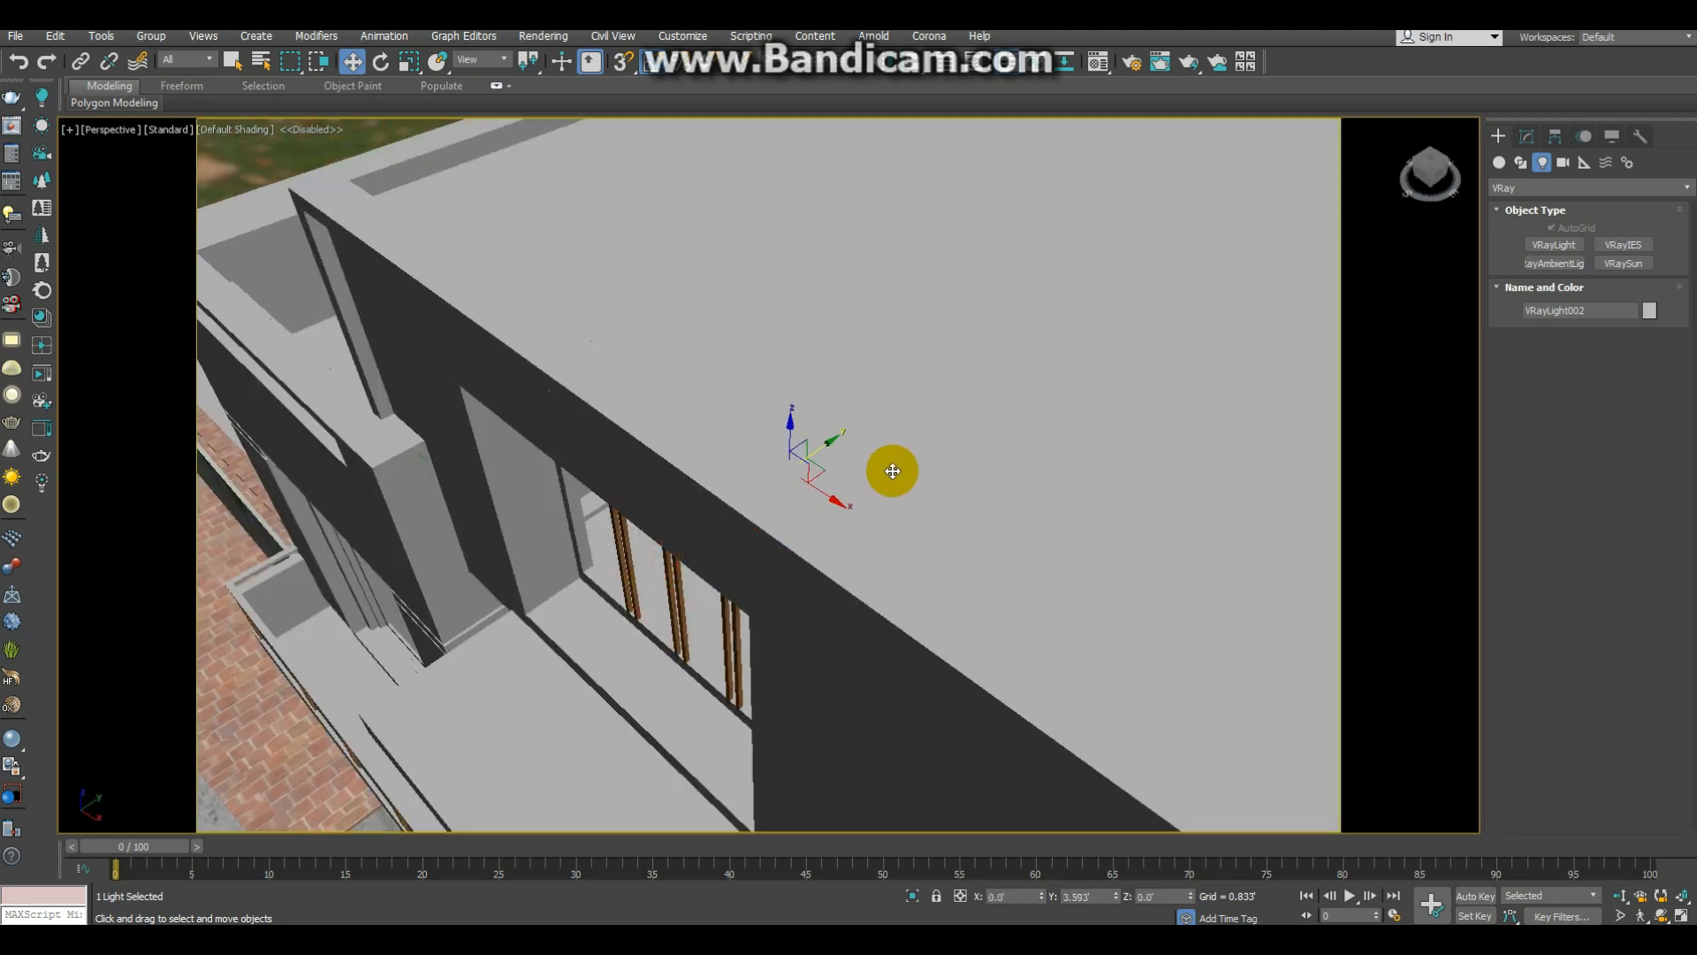
Step: Scale the plane light wider inside the top-floor room
key(z)
alt+middle_drag(865, 469, 899, 442)
key(alt+z)
drag(893, 457, 817, 377)
key(e)
key(w)
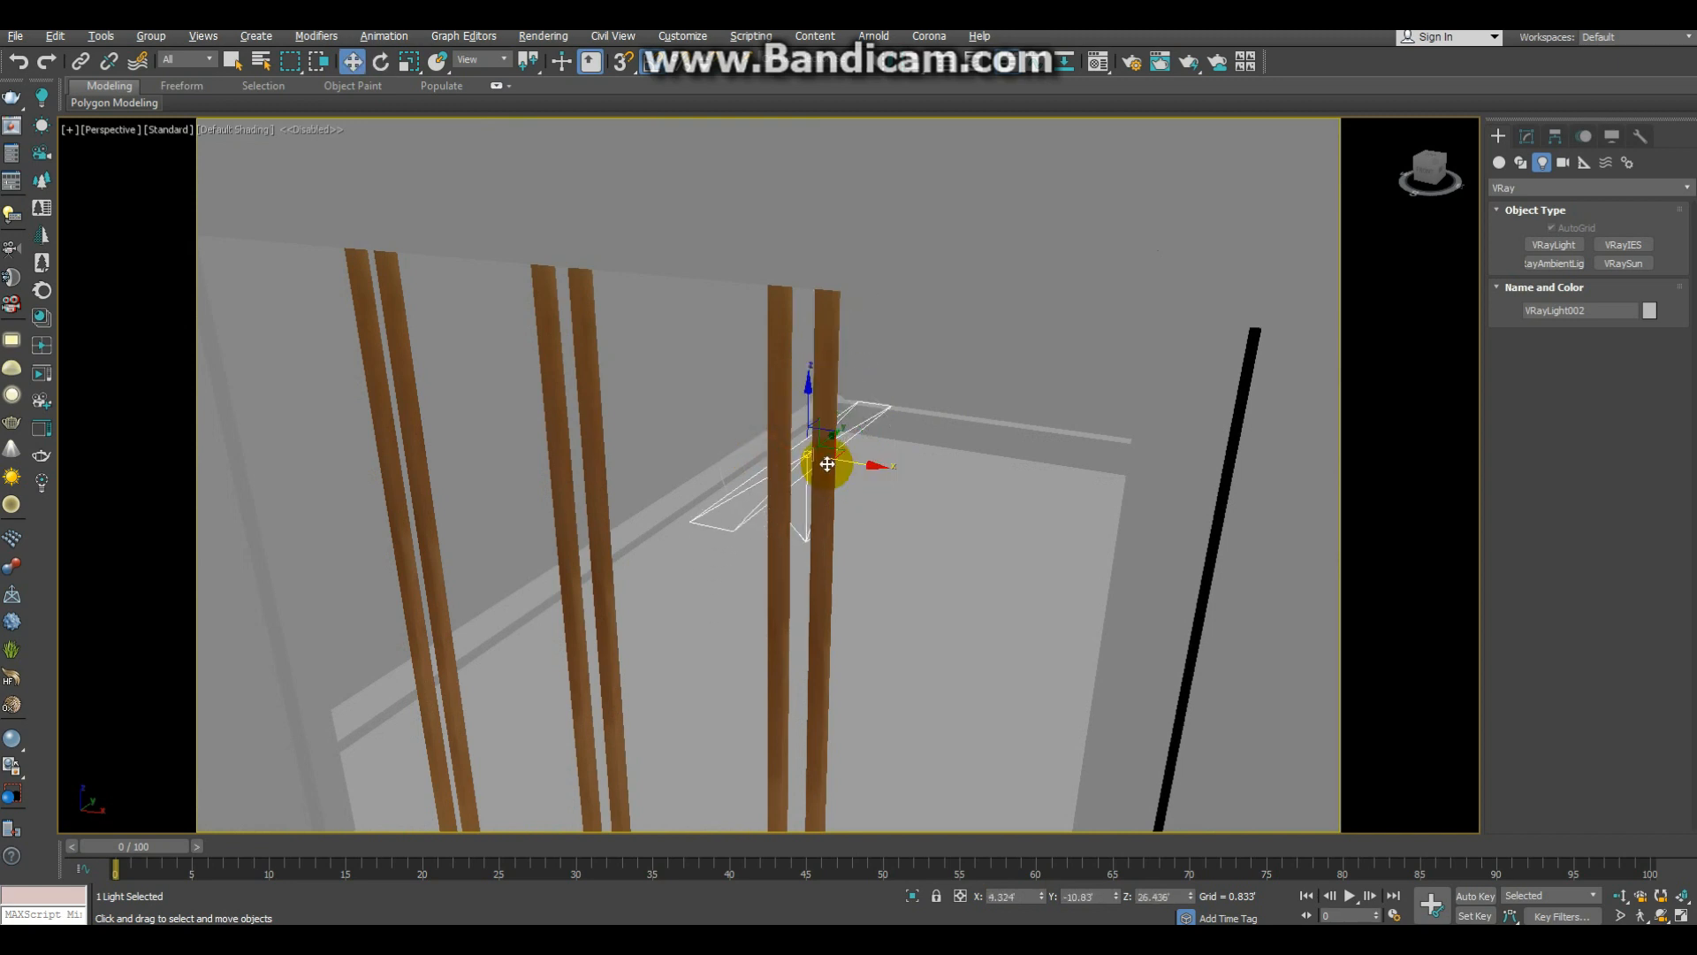
drag(843, 459, 1109, 586)
key(r)
mouse_move(960, 552)
alt+middle_down()
mouse_move(981, 512)
mouse_move(951, 557)
alt+middle_up()
scroll(939, 559, down, 5)
Step: Raise the plane light to about Z 28.93', near the top-floor ceiling, and return to the camera view
key(w)
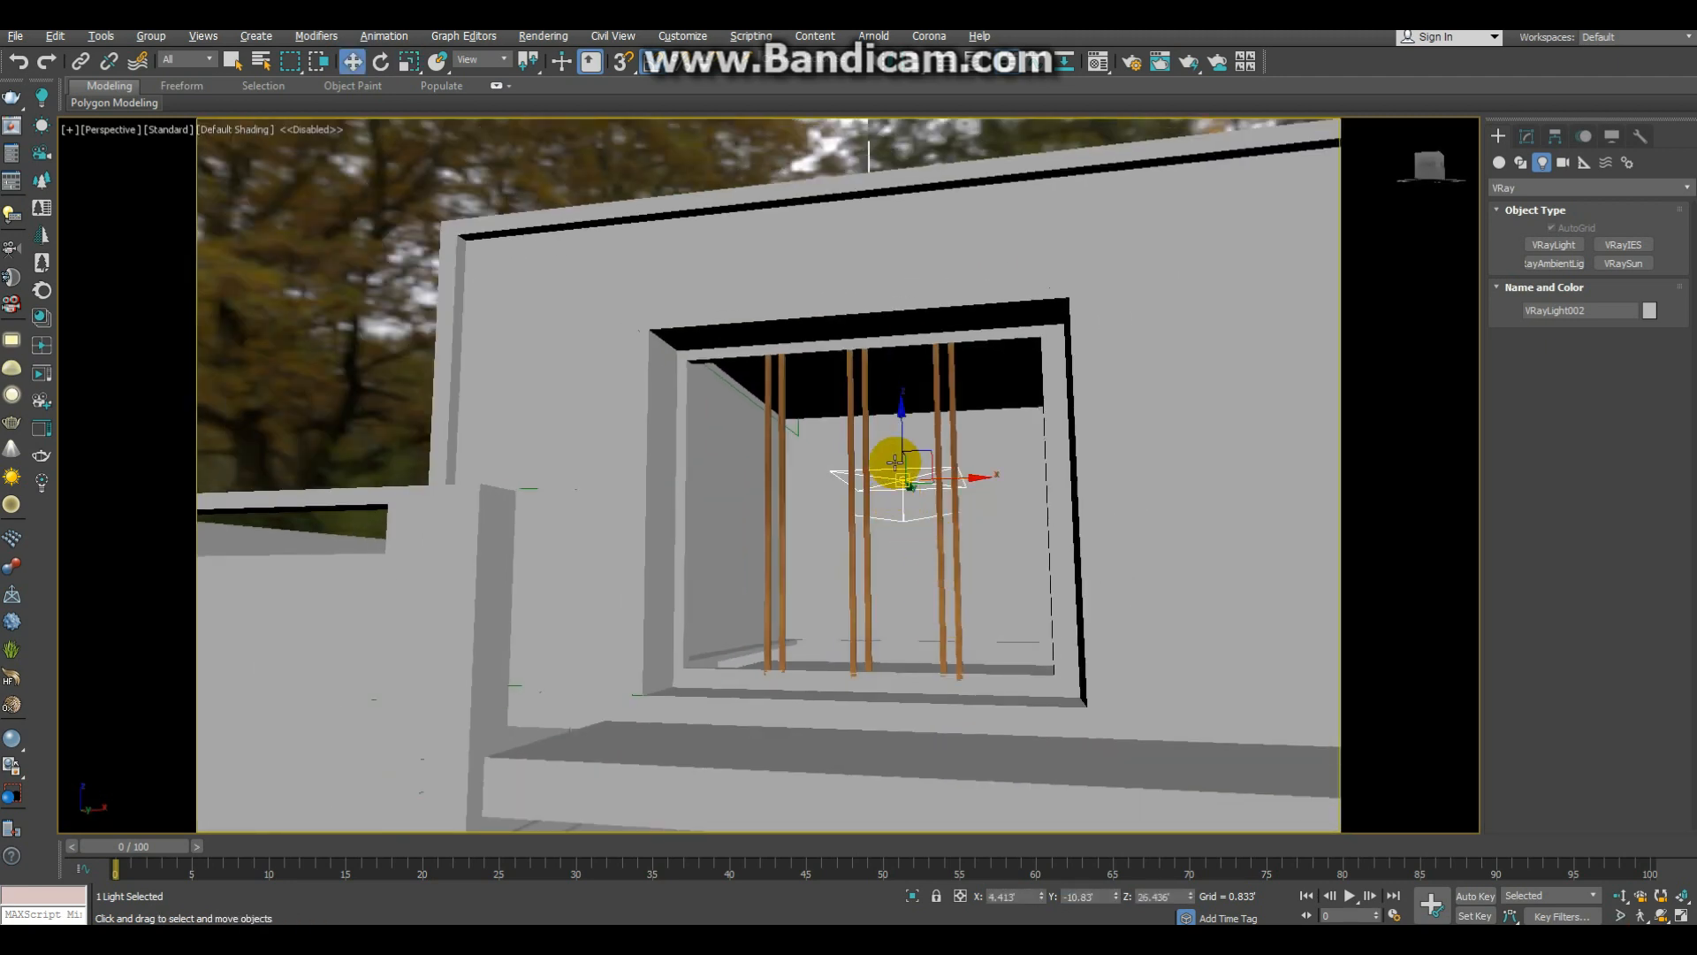
drag(898, 447, 902, 306)
key(c)
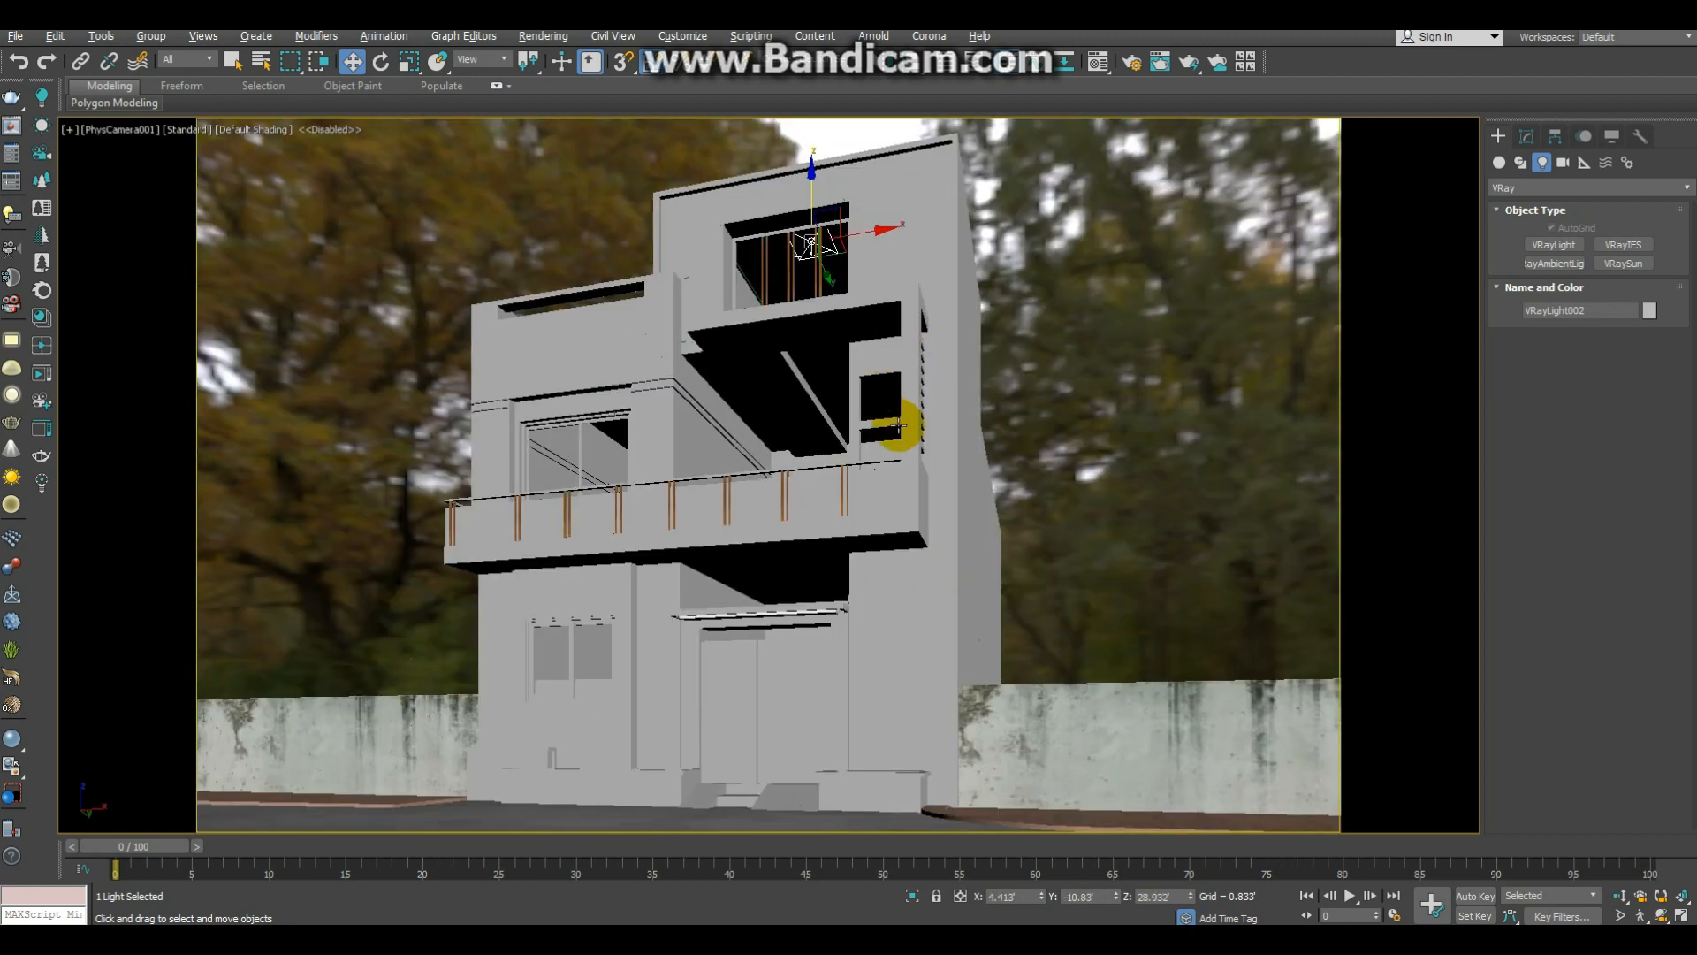
Step: Set the plane light's color to a pale warm orange-yellow
key(1)
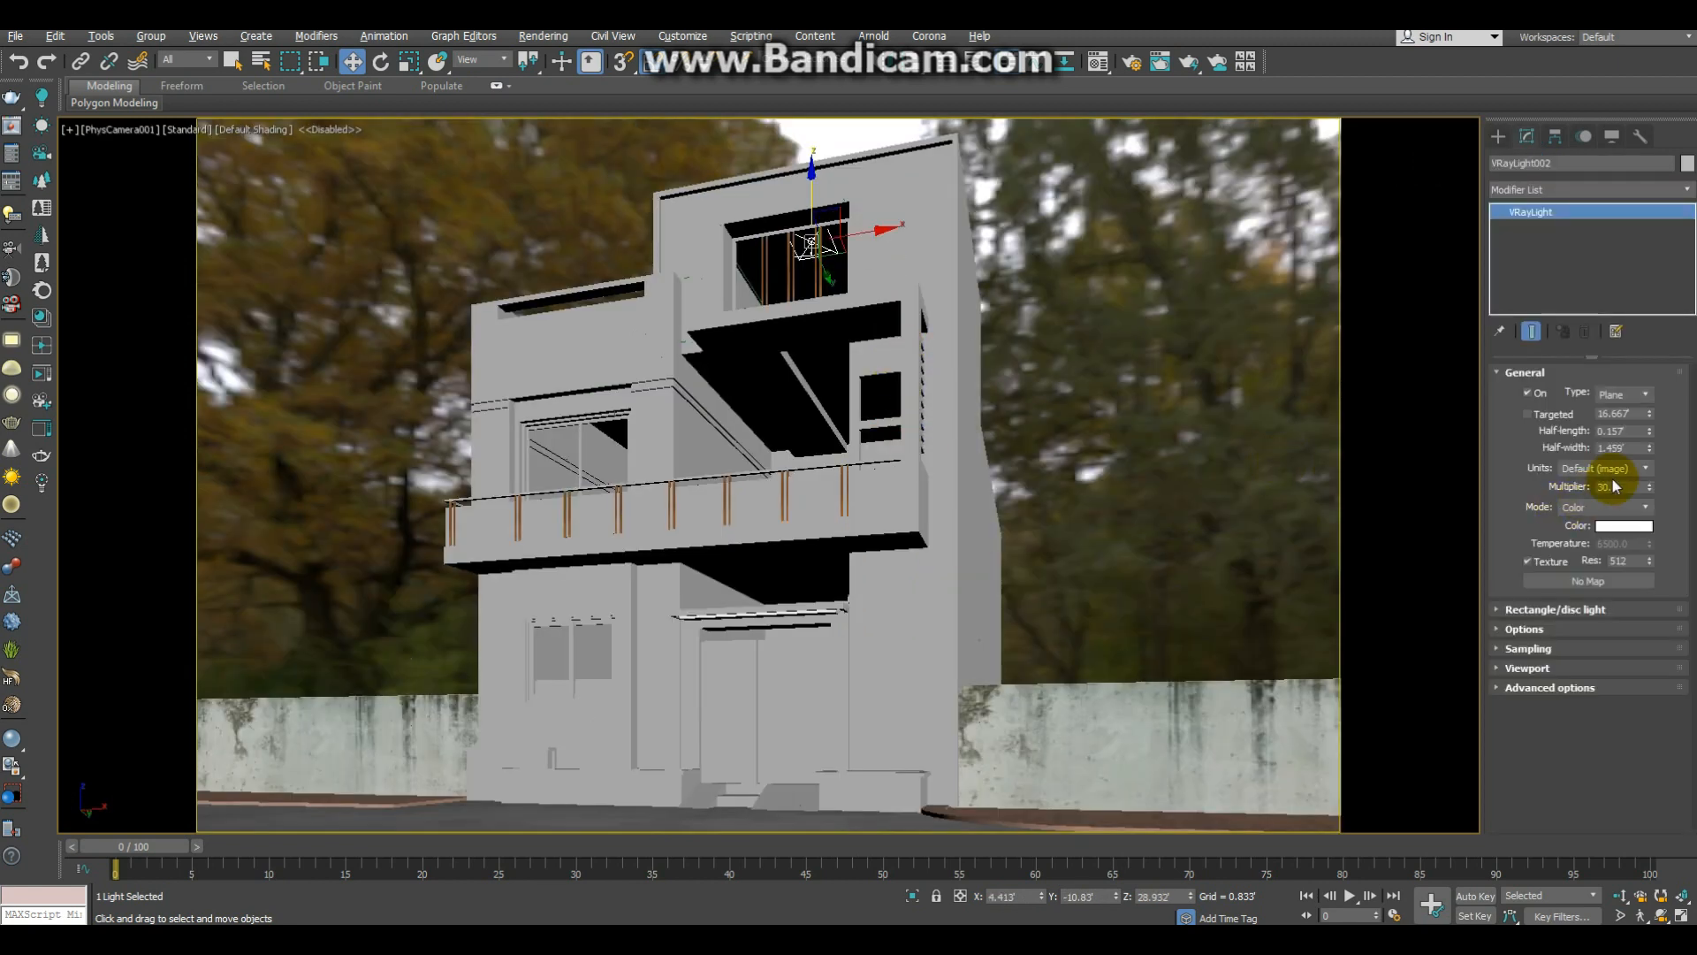
click(1624, 525)
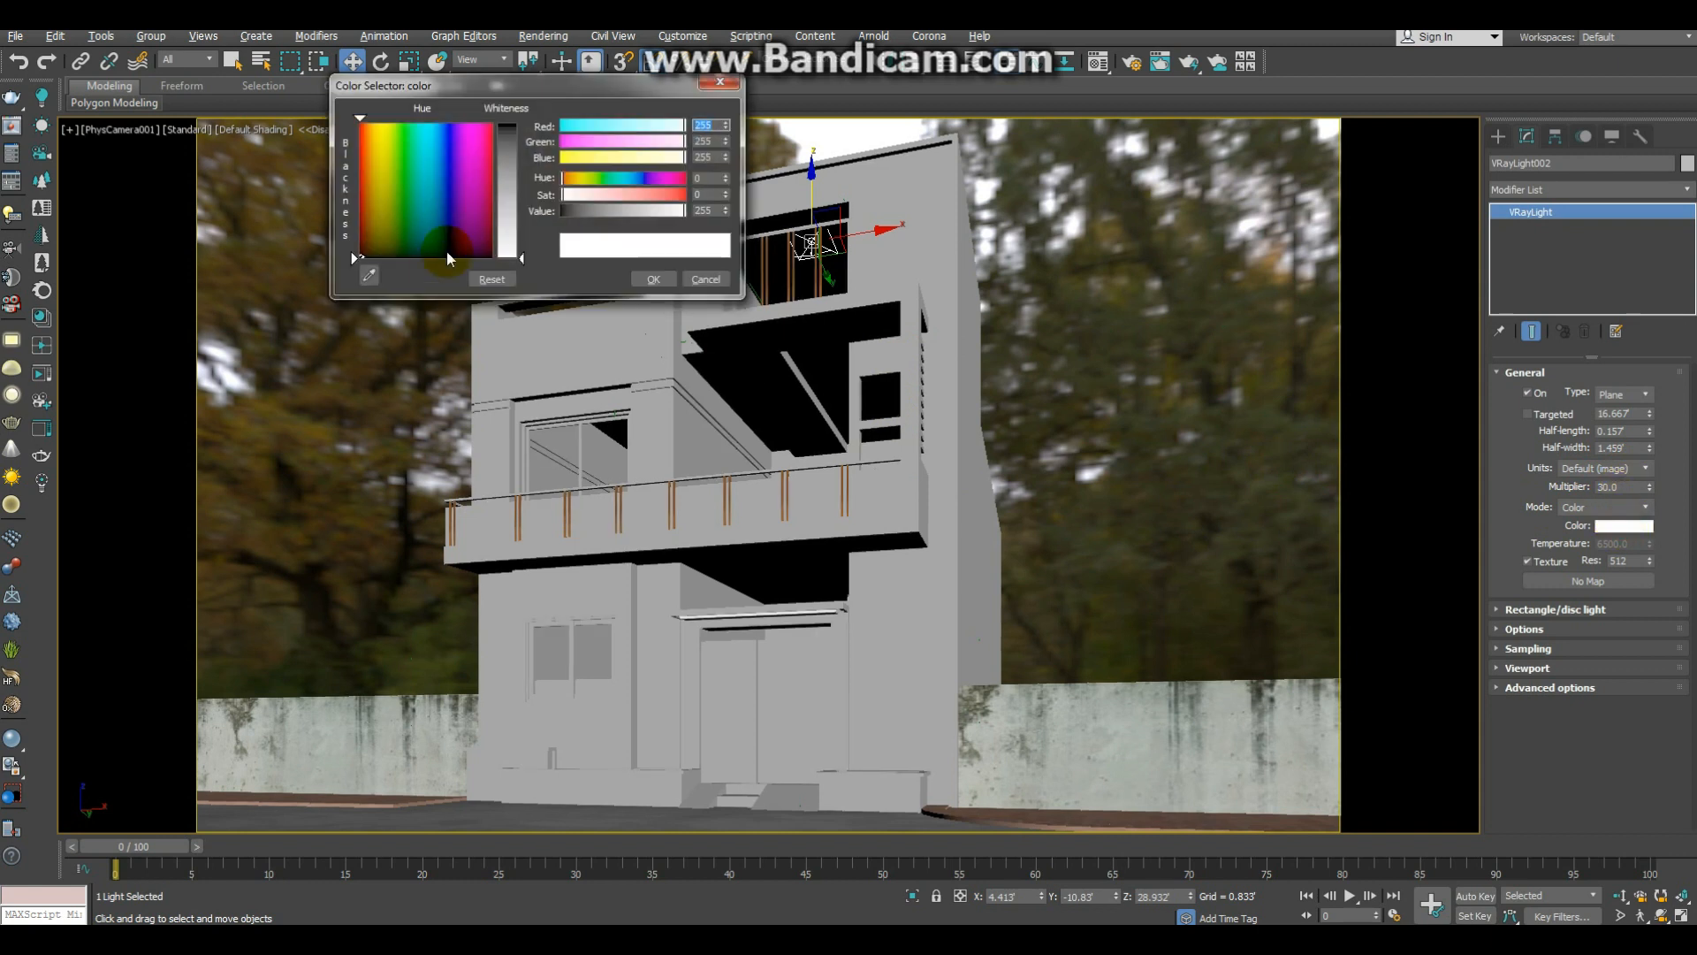
click(375, 128)
click(507, 150)
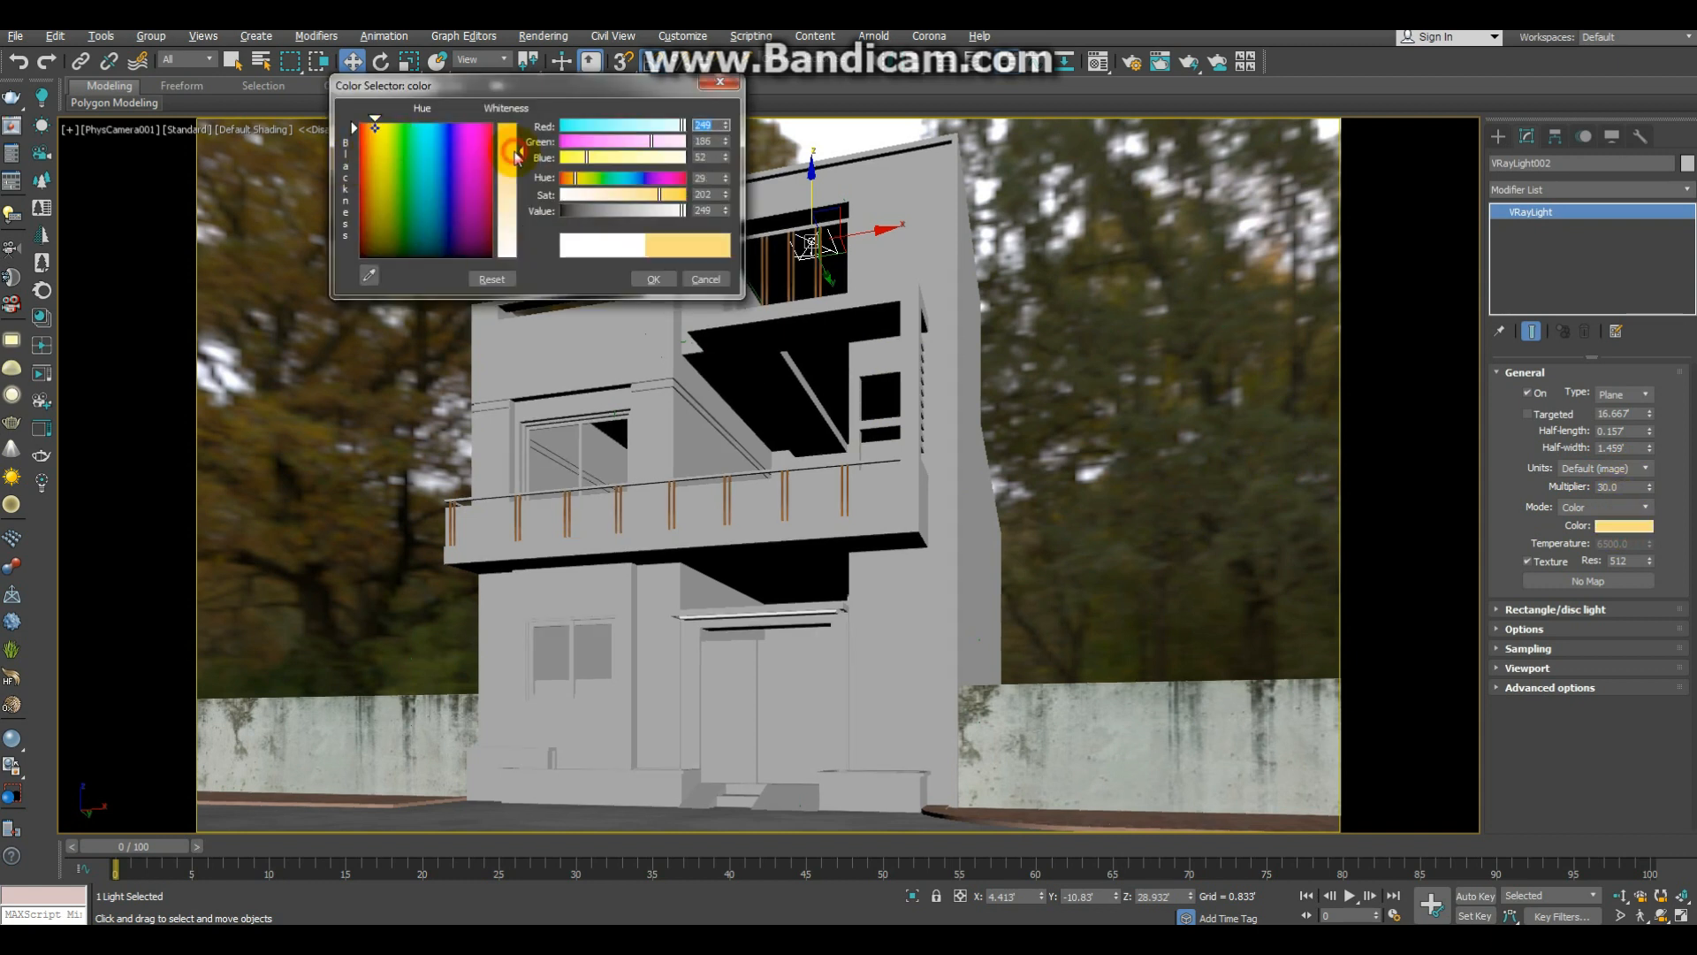
click(653, 278)
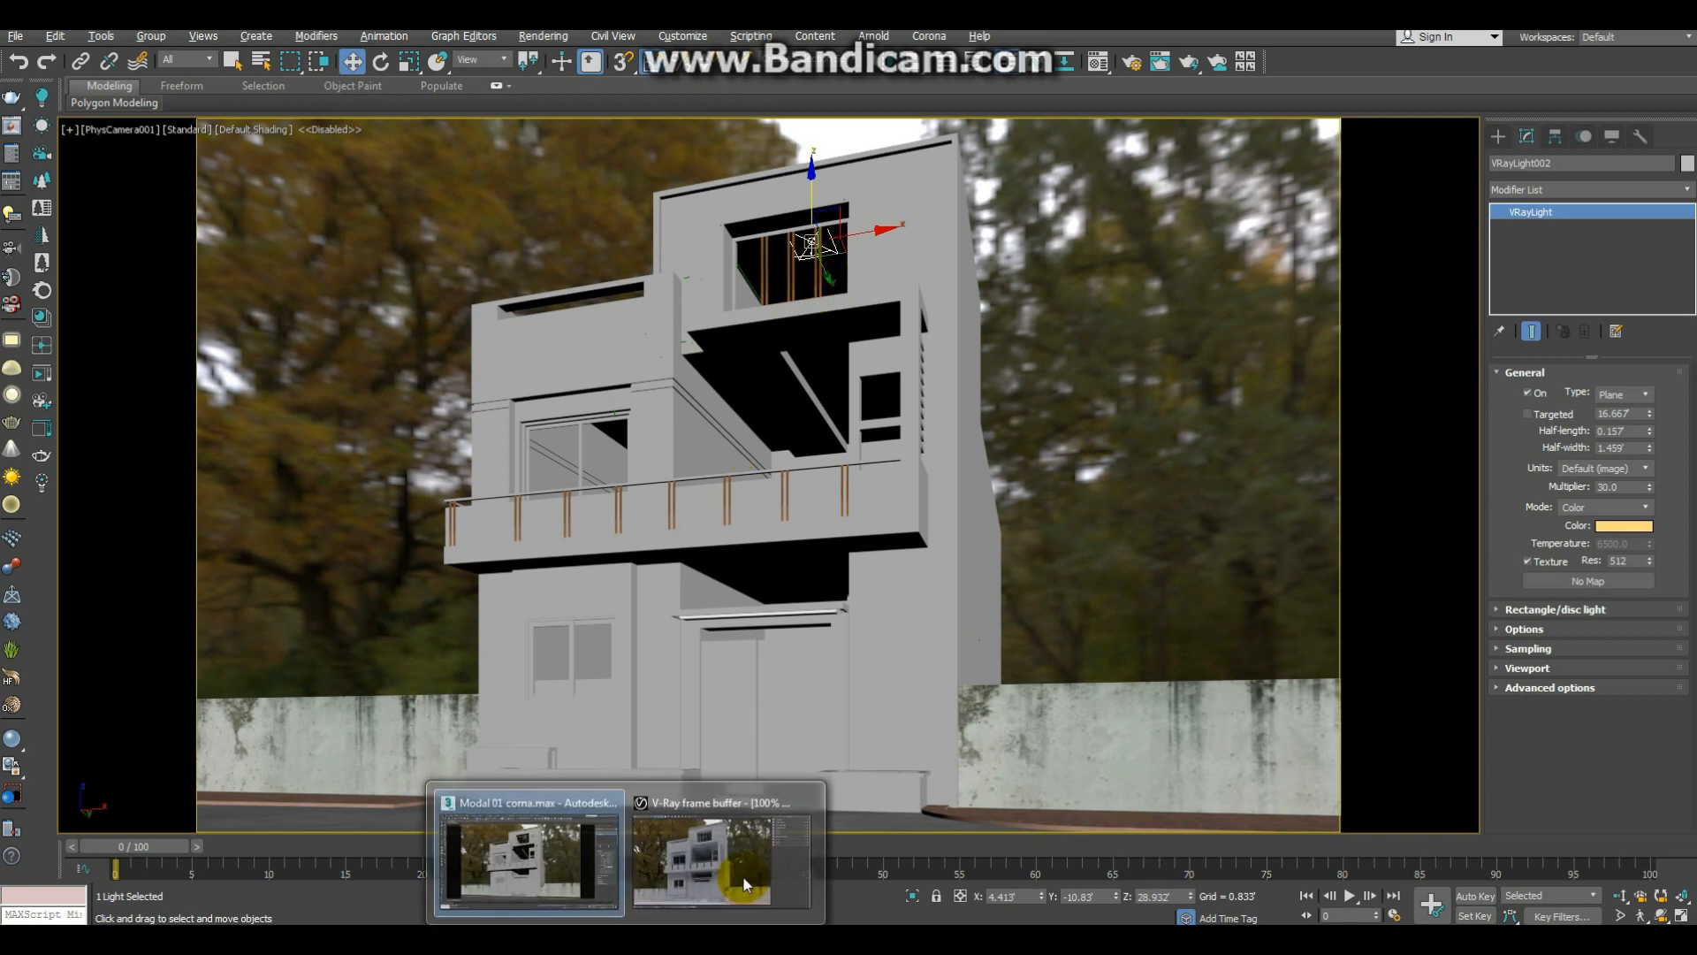
Step: Define a render region around the upper floors of the house in the V-Ray frame buffer and render it
click(756, 868)
click(597, 92)
drag(558, 146, 840, 421)
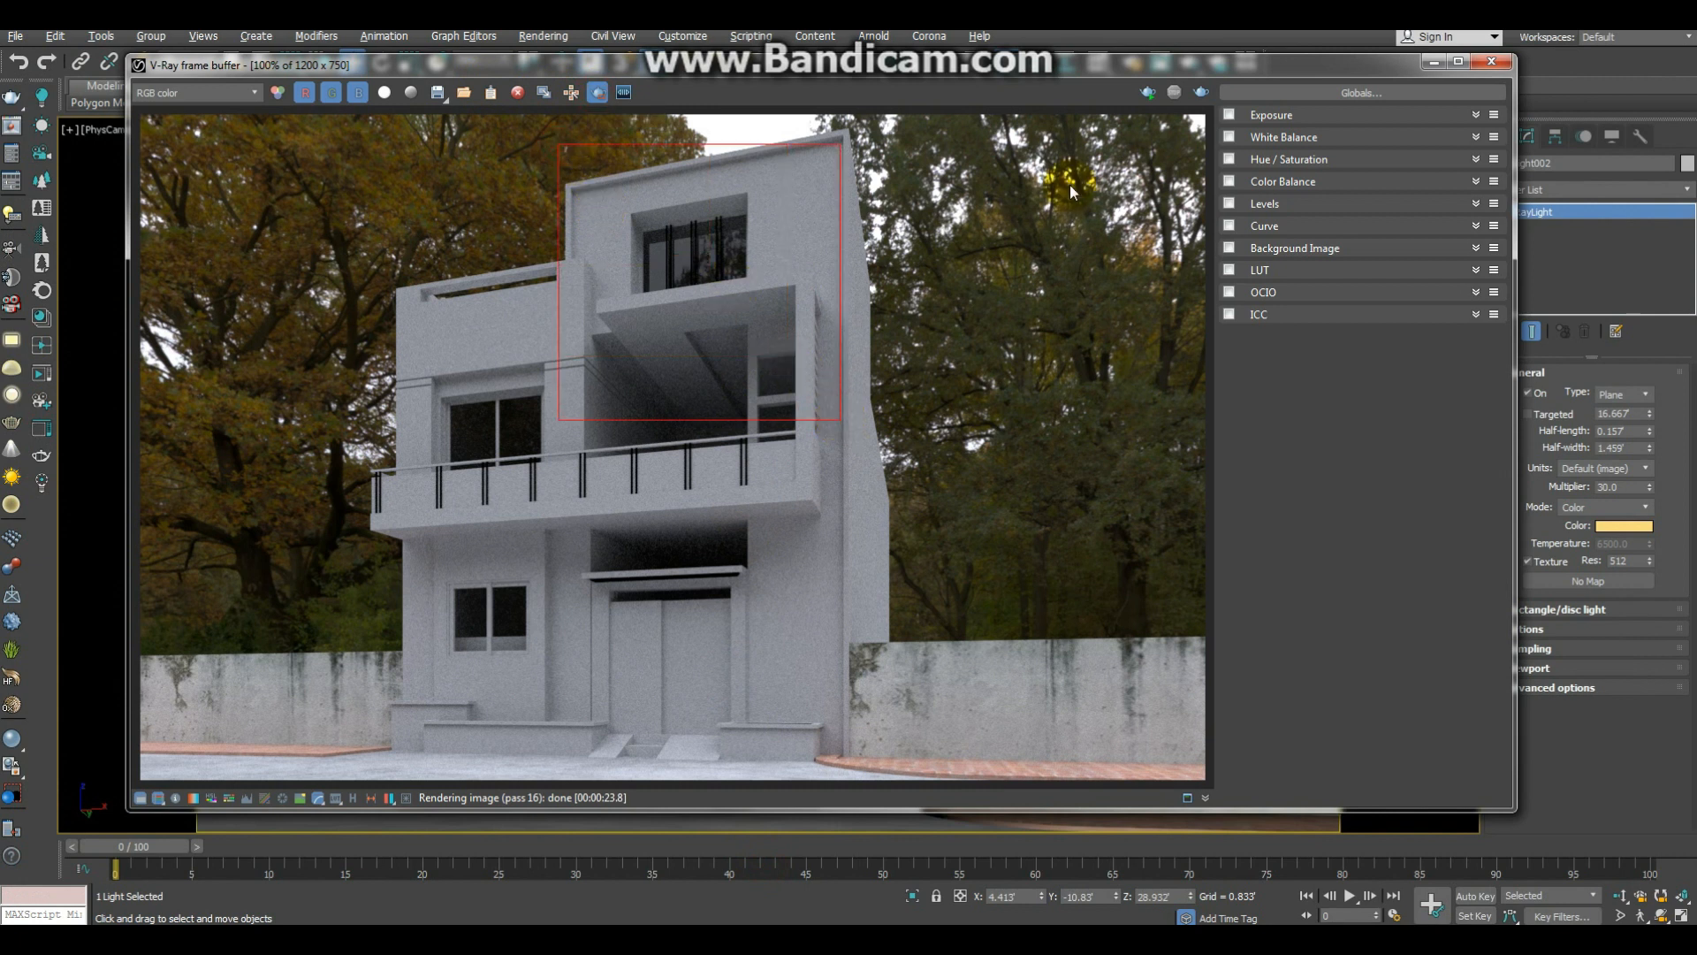
click(1206, 97)
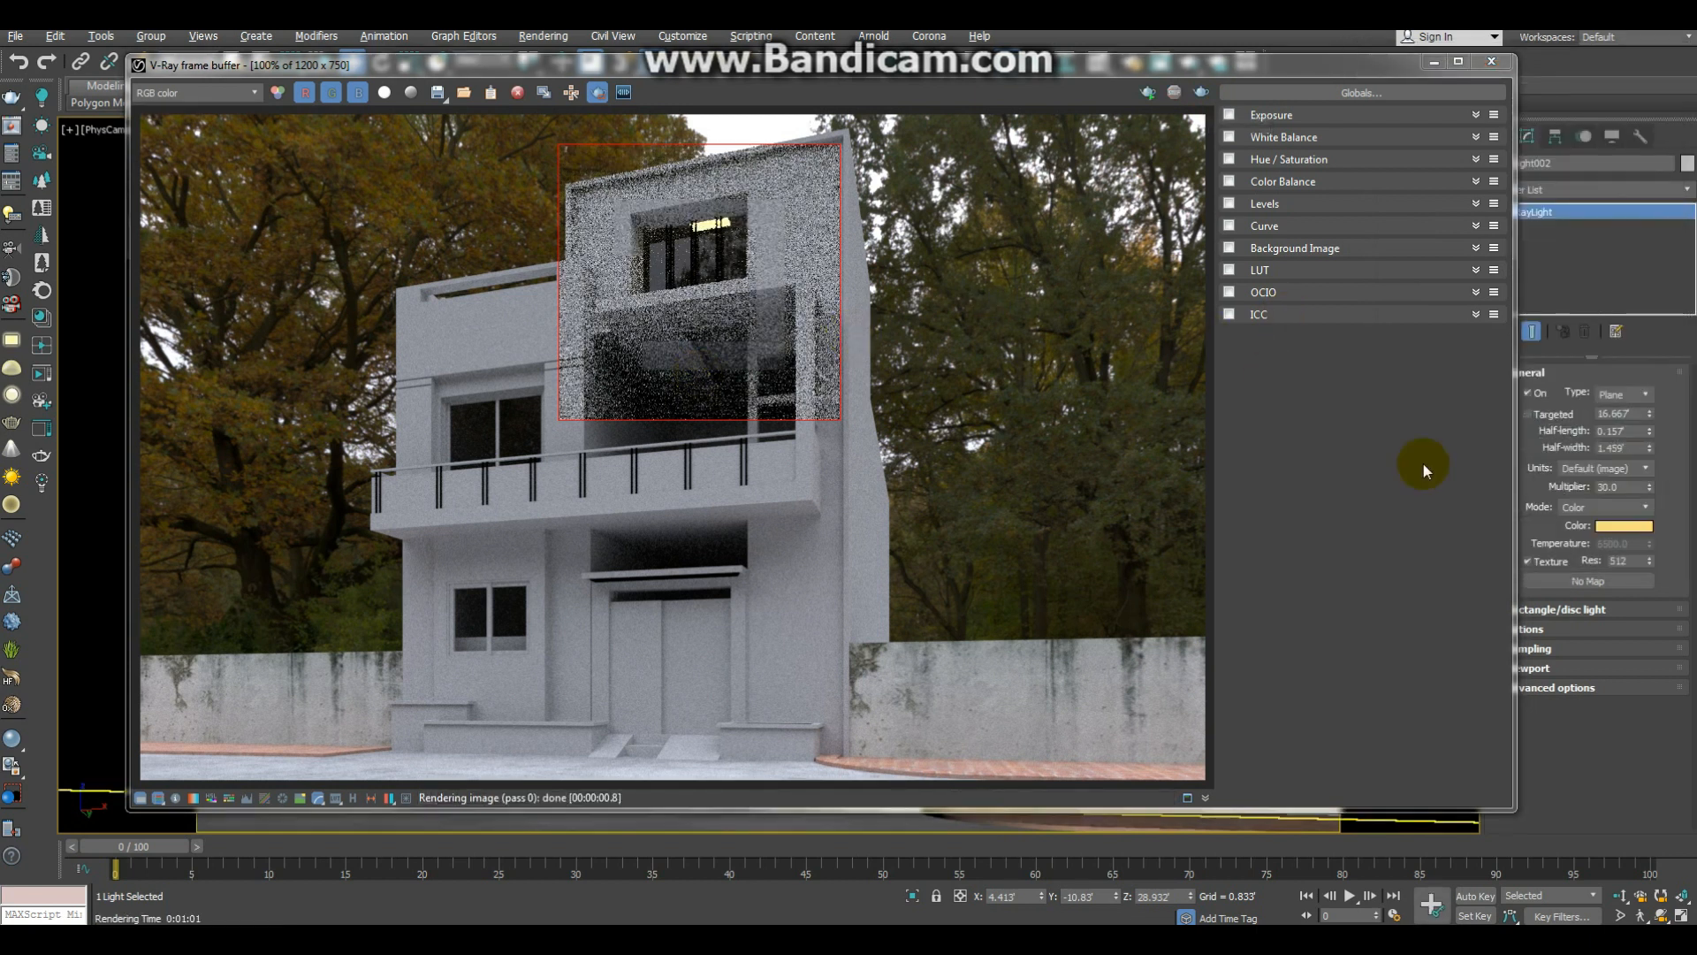
Step: Make the plane light invisible and set its multiplier to 500
click(1535, 628)
click(1552, 705)
drag(1633, 485, 1565, 487)
text(500)
key(Return)
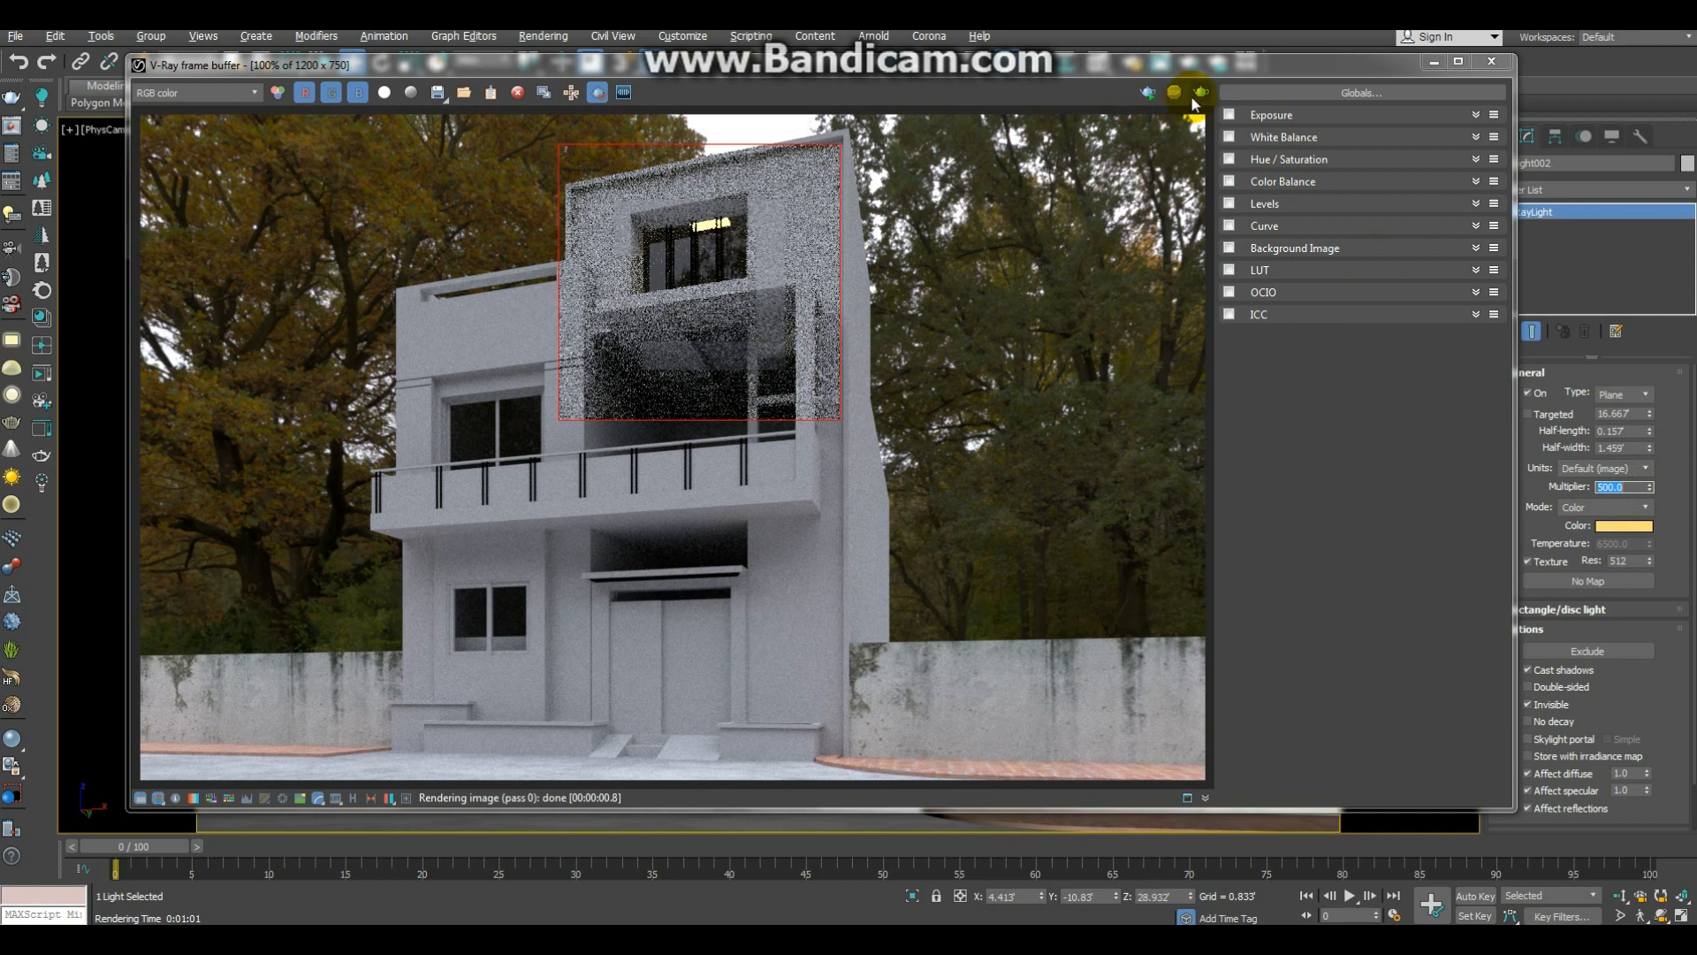
Step: Render the upper-floor region again and examine the lit top-floor window and its glass up close
click(1202, 92)
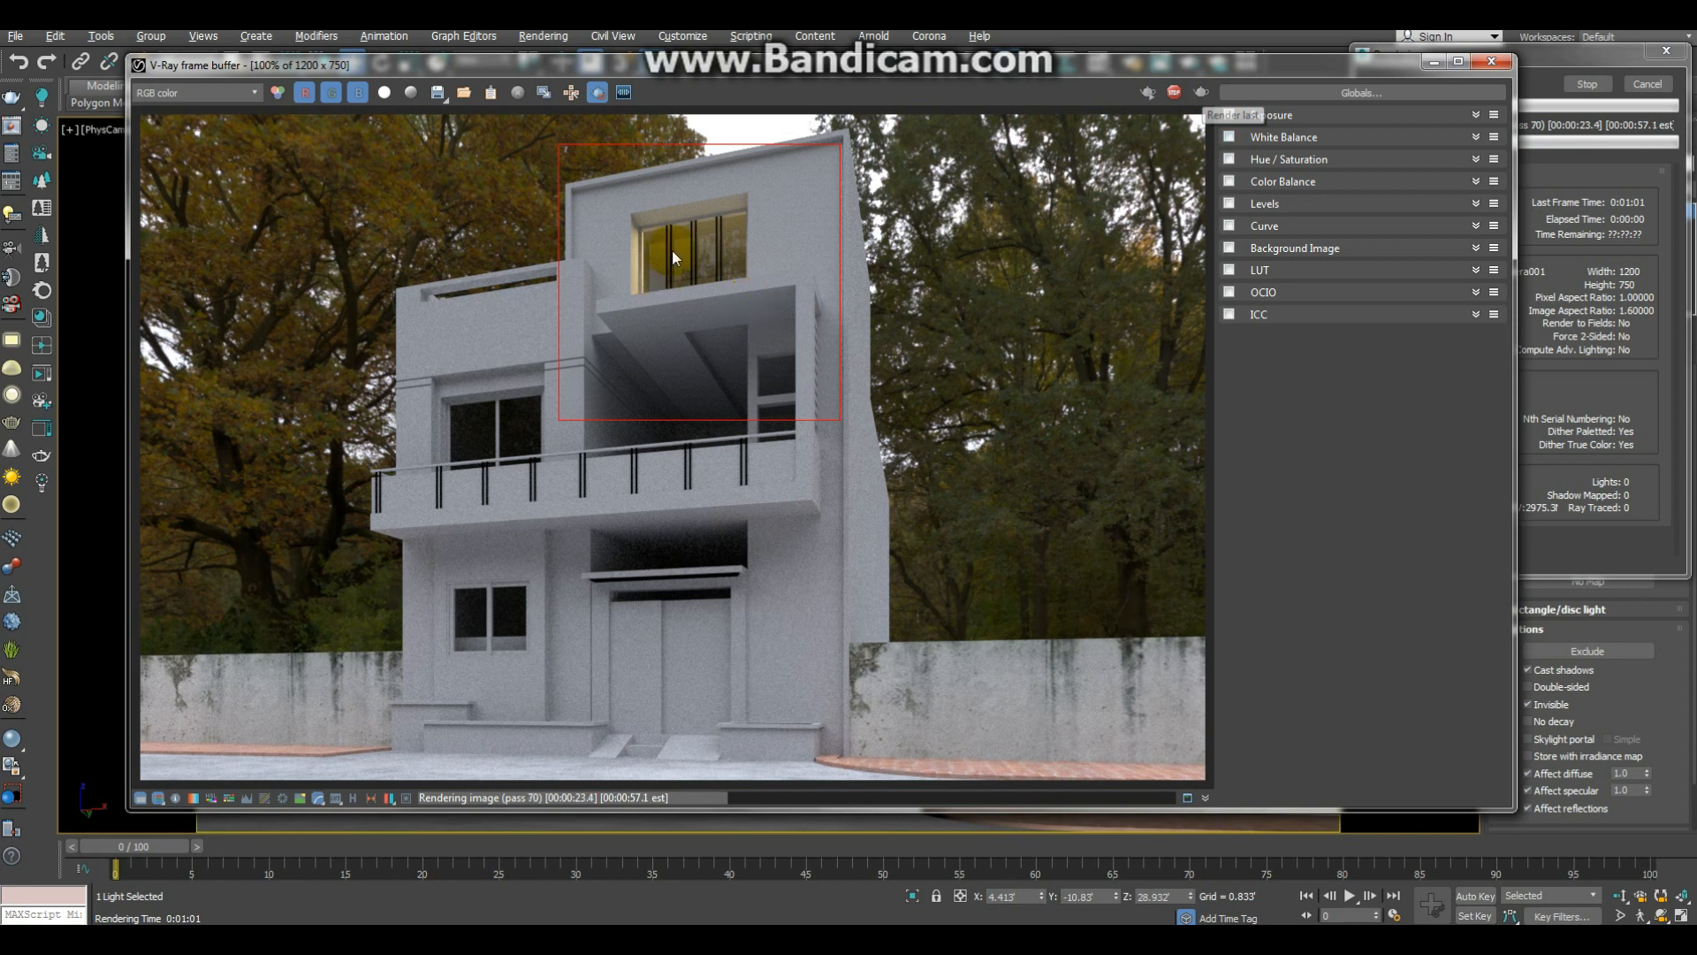
scroll(723, 248, up, 4)
middle_drag(794, 282, 730, 394)
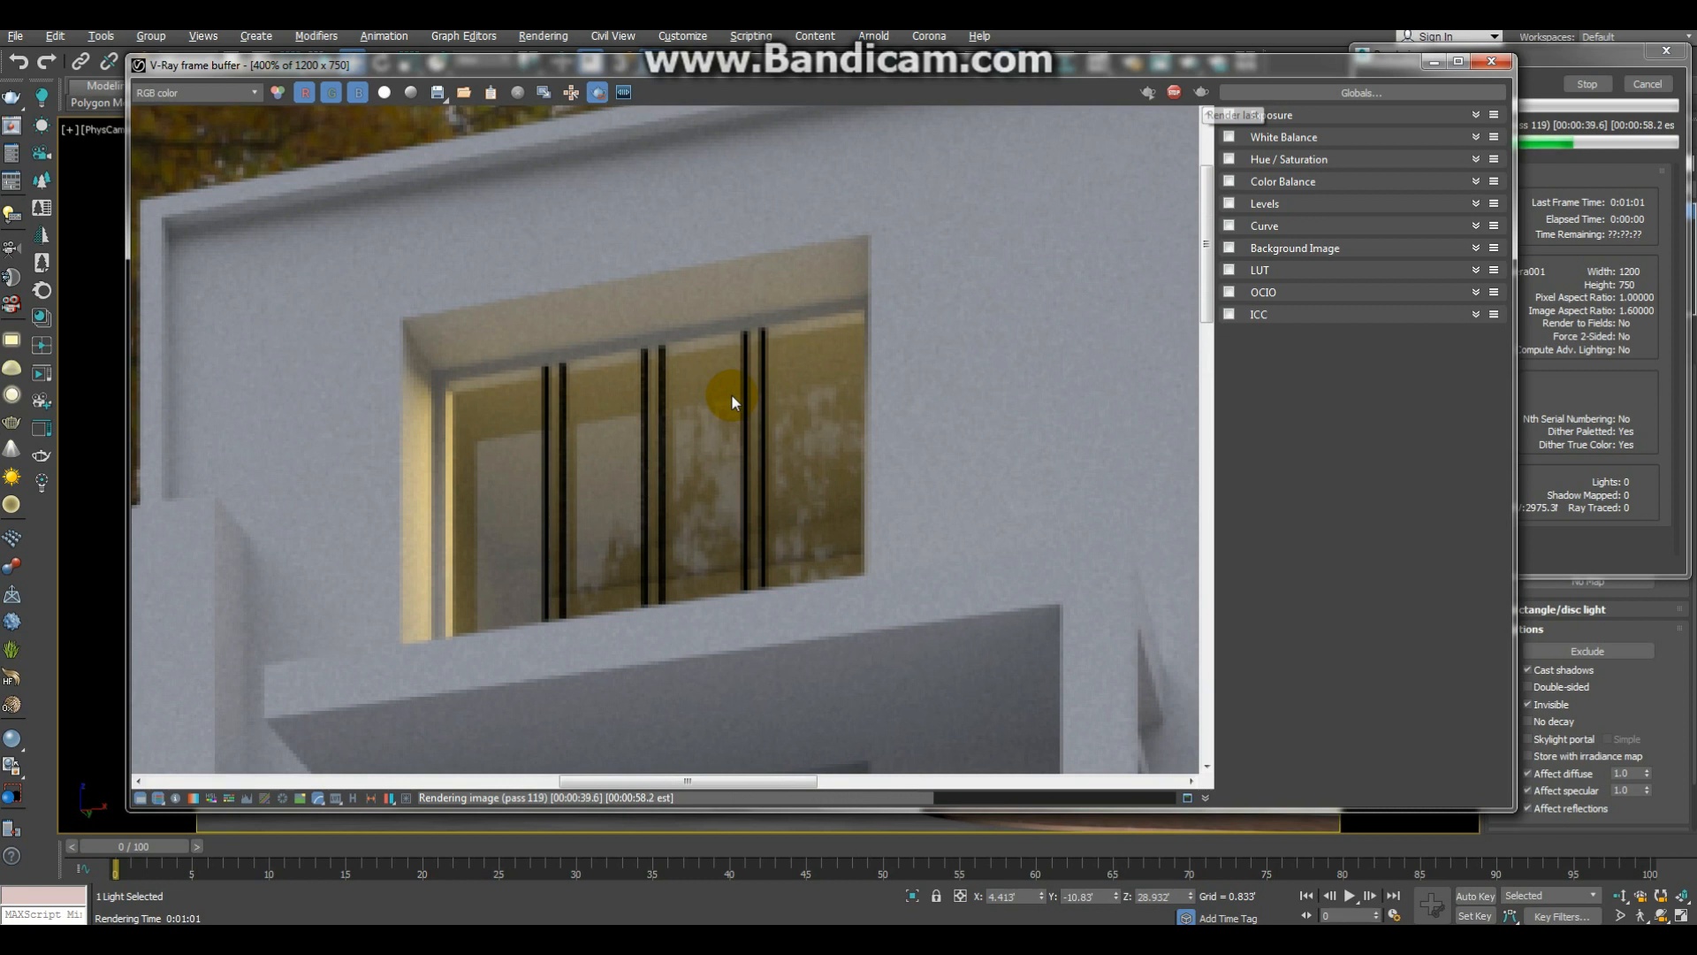
double_click(730, 394)
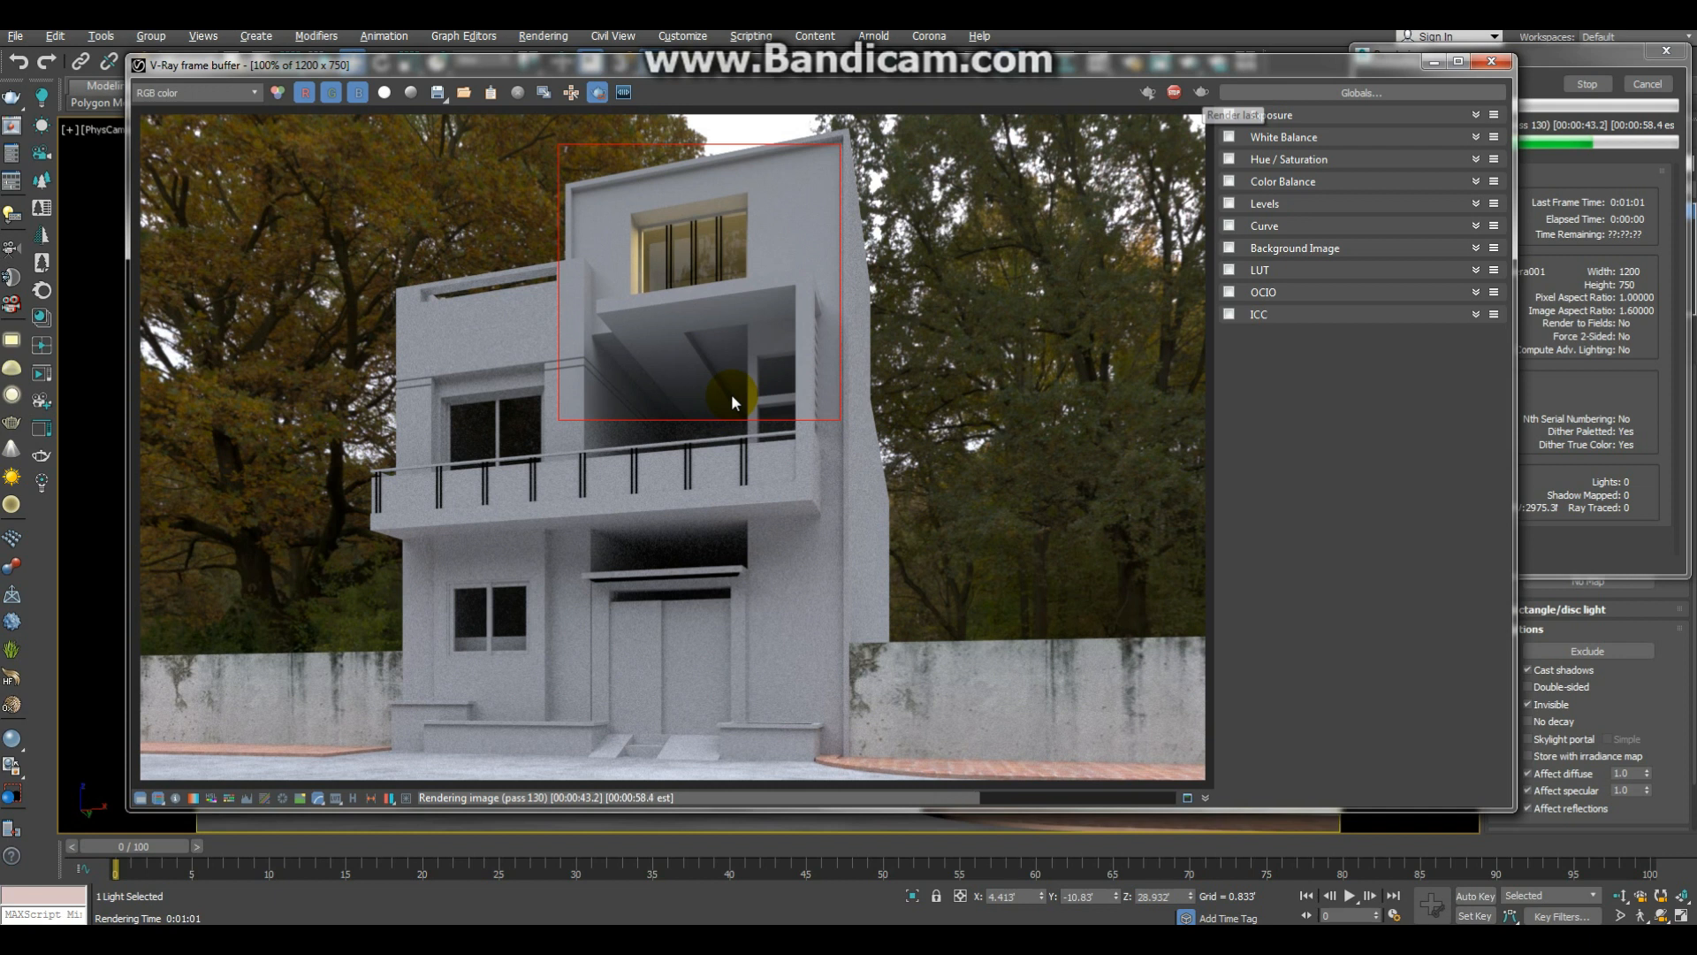
double_click(686, 309)
double_click(686, 309)
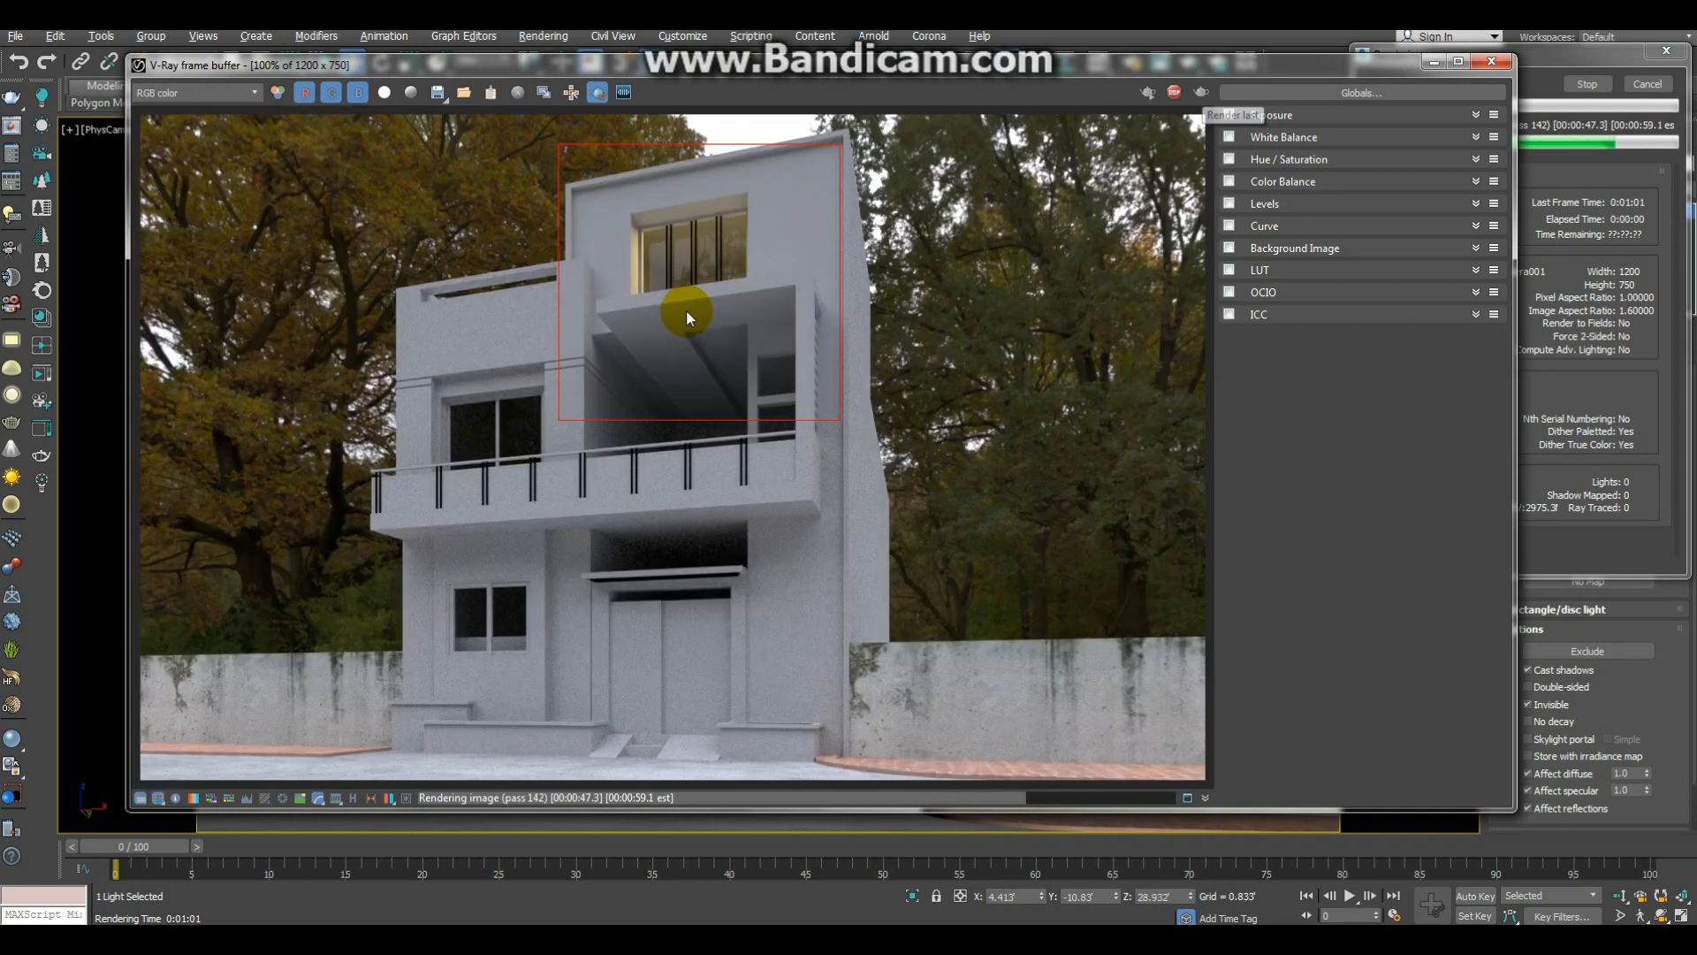